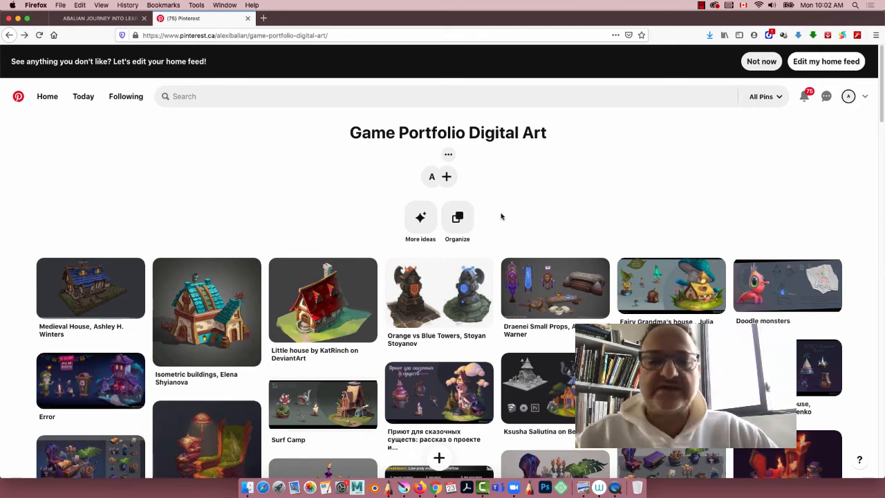
# Step: Skim the reference pins in the Game Portfolio Digital Art board and return to its beginning
pyautogui.scroll(-3, 501, 216)
pyautogui.scroll(-1, 501, 217)
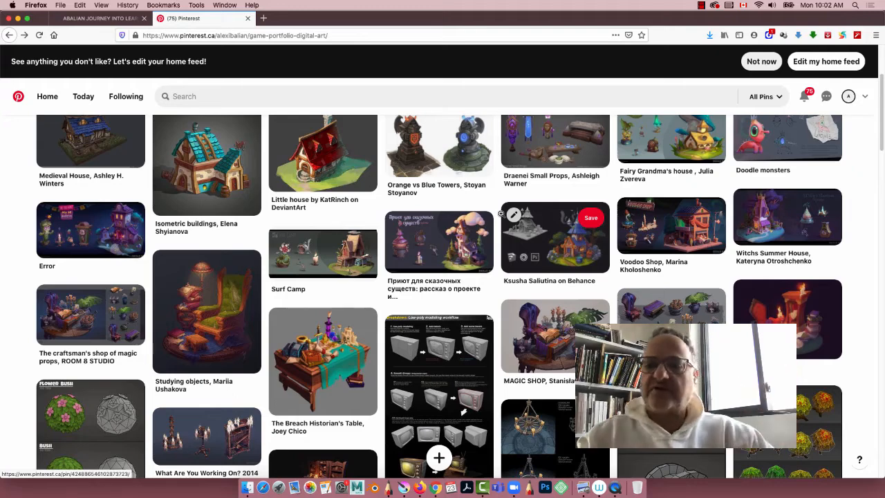
pyautogui.scroll(4, 308, 279)
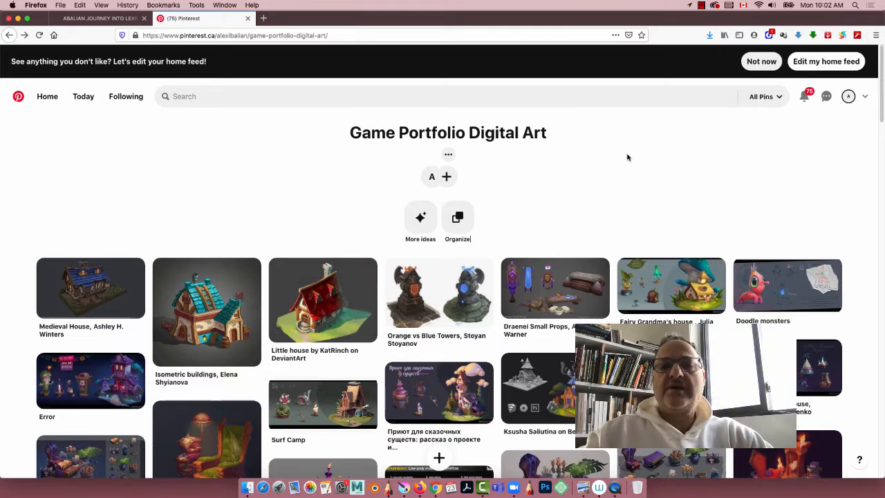
# Step: Open the account's Pinterest profile and look over its collection of saved boards
pyautogui.click(849, 99)
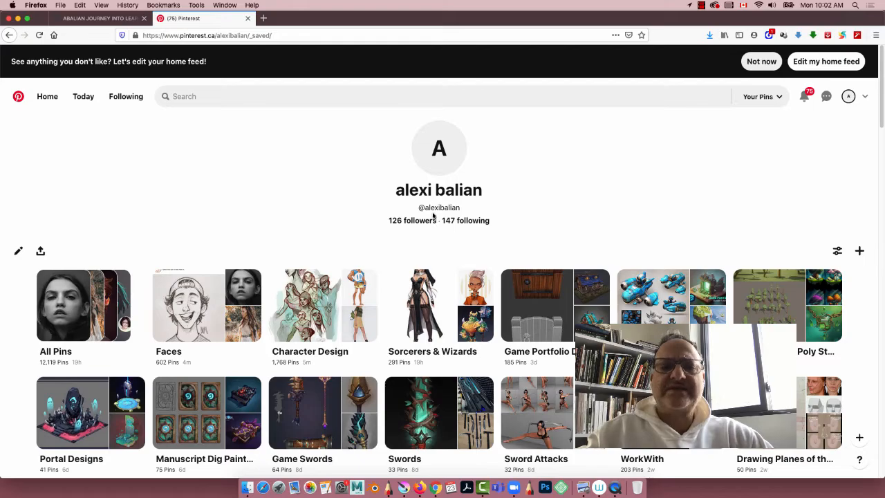
pyautogui.scroll(-10, 415, 263)
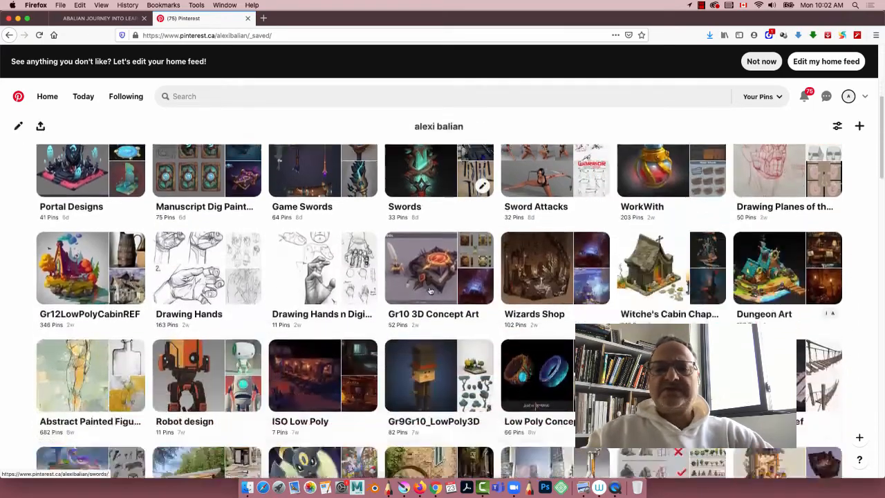
pyautogui.scroll(10, 430, 290)
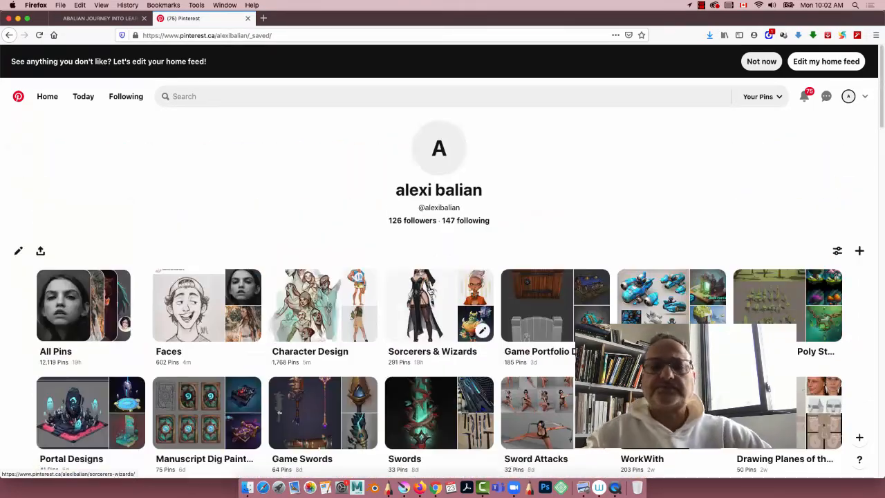
pyautogui.scroll(-1, 430, 290)
pyautogui.scroll(-1, 430, 290)
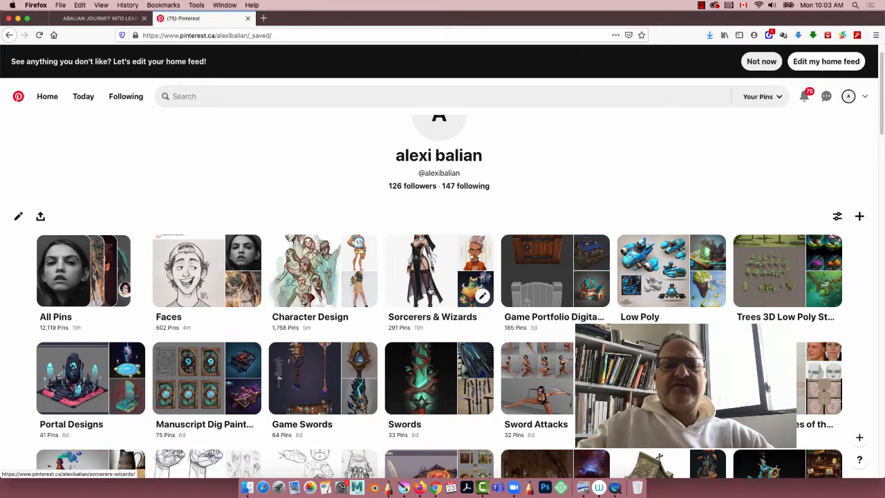
# Step: View the weapon references in the Game Swords board, then go back to the saved boards
pyautogui.click(290, 400)
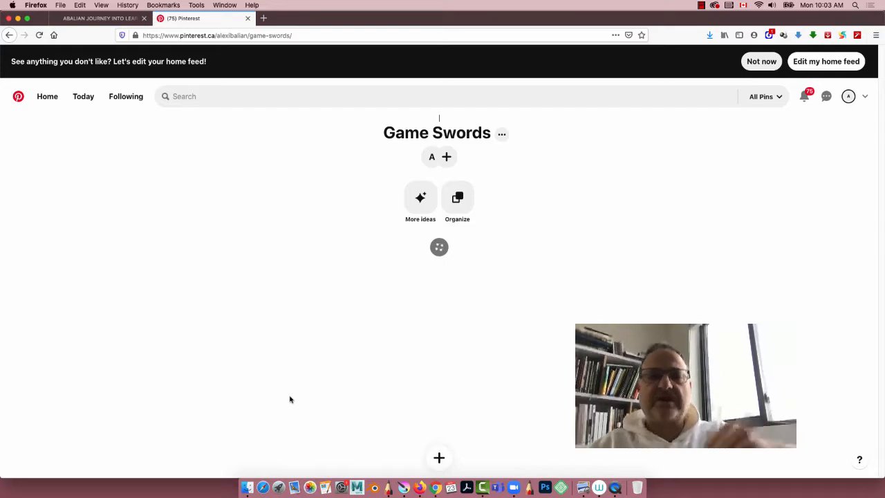
pyautogui.scroll(-10, 290, 400)
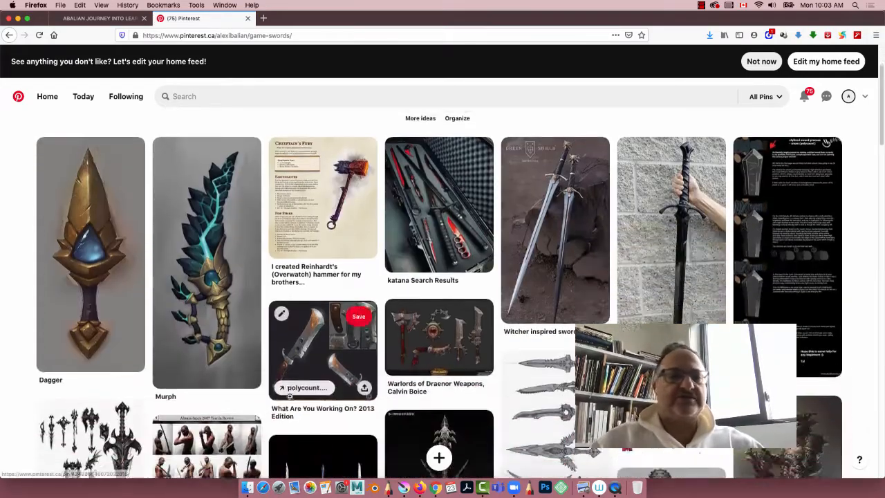
pyautogui.scroll(10, 290, 397)
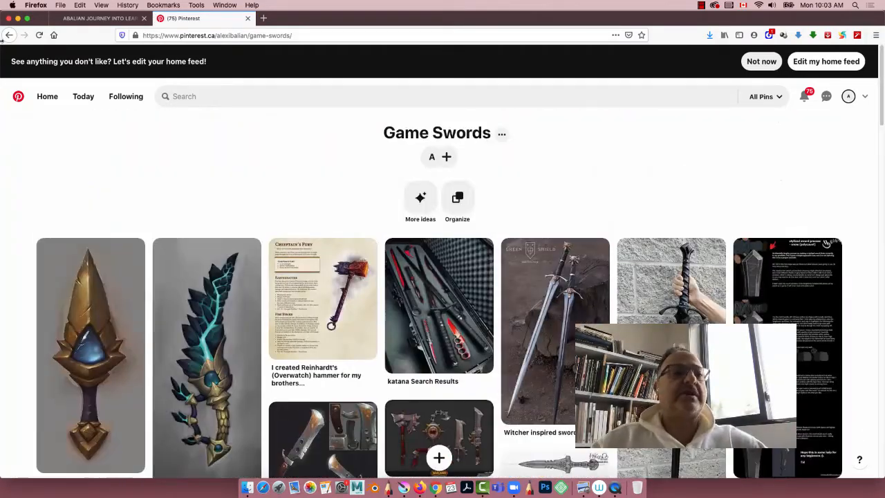
pyautogui.click(9, 35)
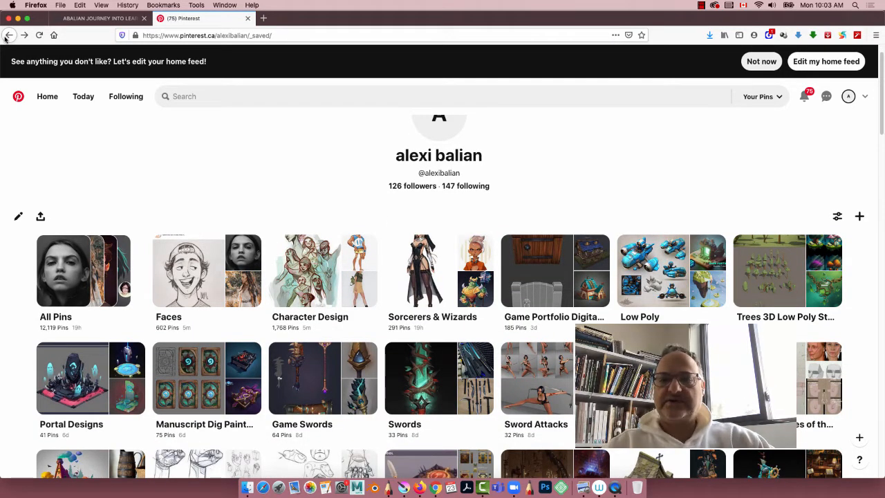
# Step: Open the Game Portfolio Digital Art board and examine its prop, chest, cauldron and environment references
pyautogui.click(566, 263)
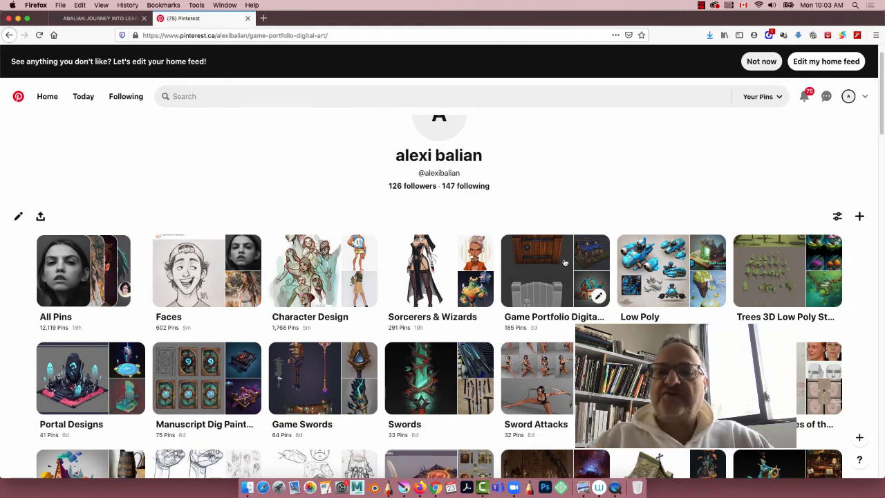
pyautogui.scroll(-5, 563, 258)
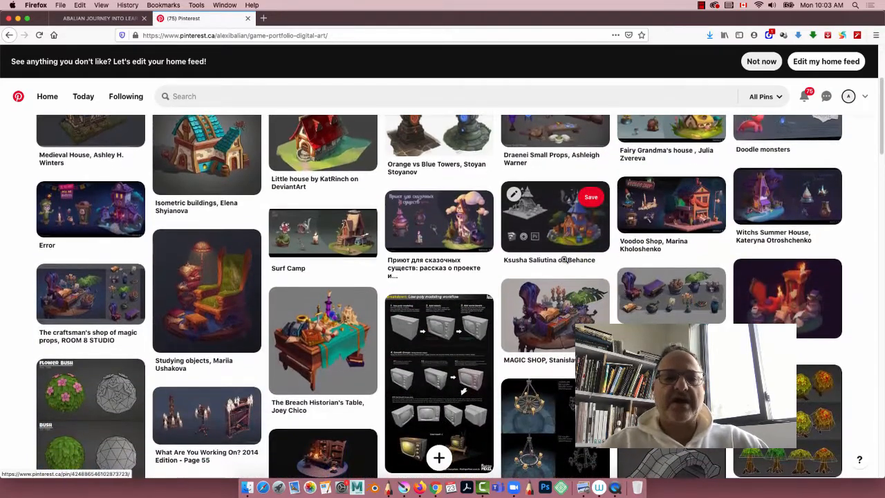
pyautogui.scroll(-5, 564, 258)
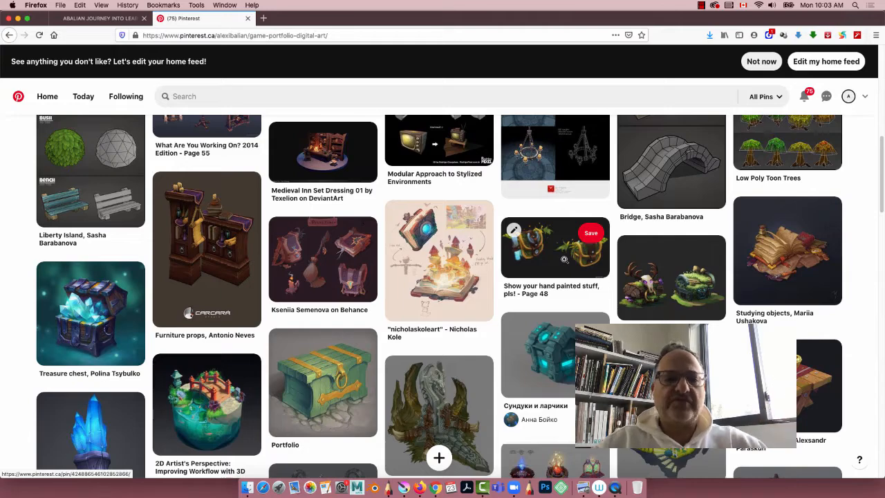
pyautogui.scroll(-1, 563, 258)
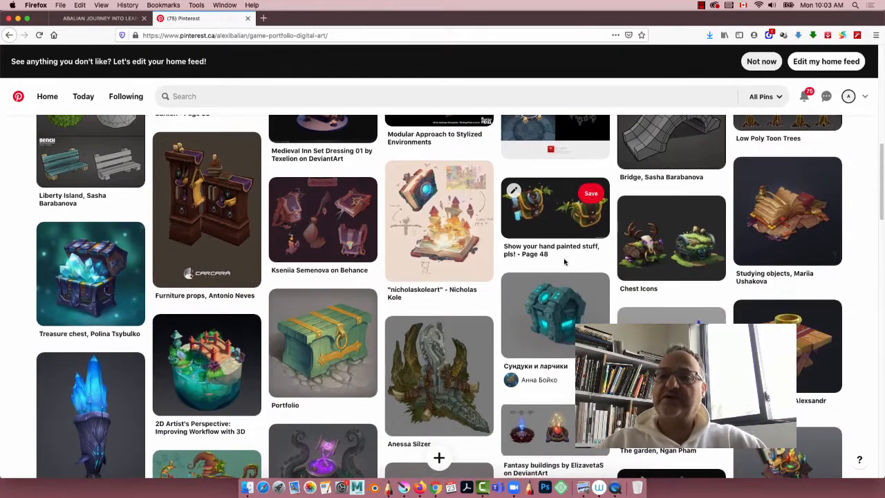
pyautogui.scroll(-1, 564, 261)
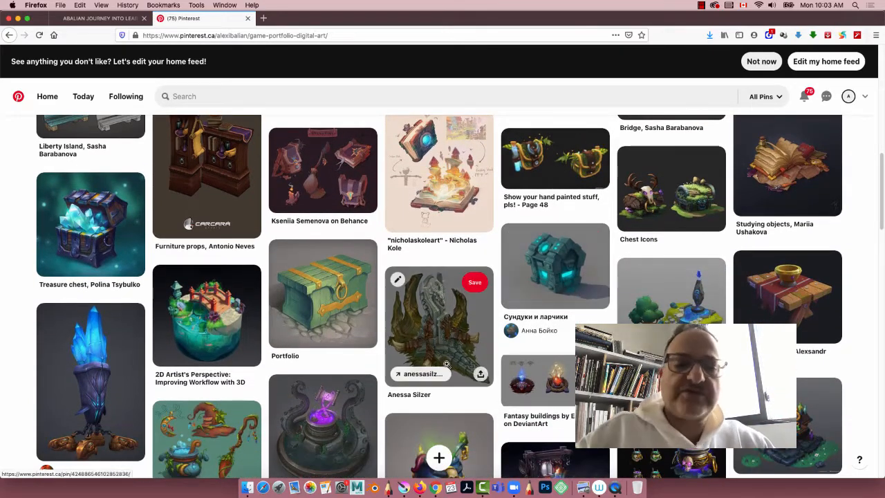
pyautogui.scroll(-5, 514, 371)
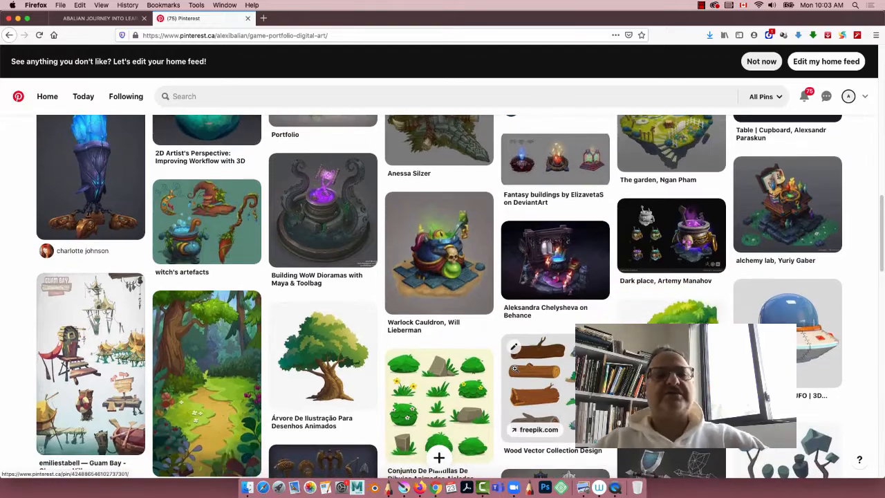
pyautogui.scroll(20, 514, 368)
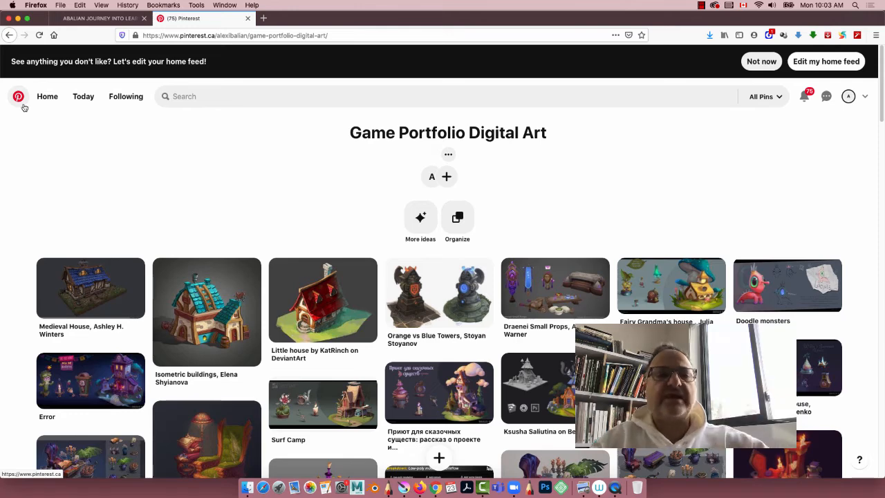
# Step: Switch to the course website and find Stages of Our Work on the 3D Env Game Art page
pyautogui.click(102, 19)
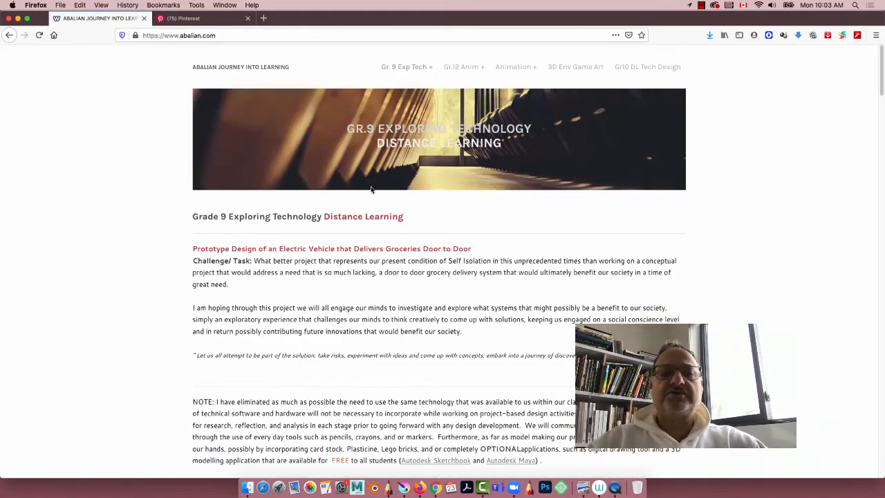
pyautogui.click(576, 68)
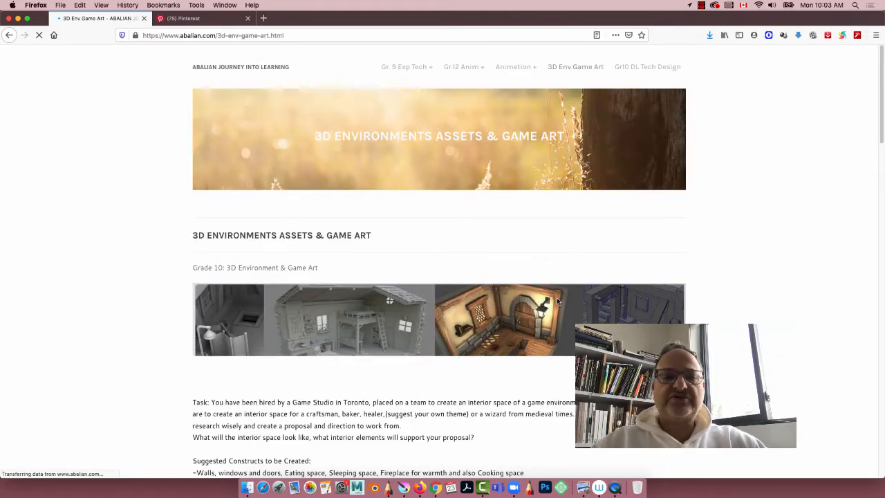
pyautogui.scroll(-10, 559, 302)
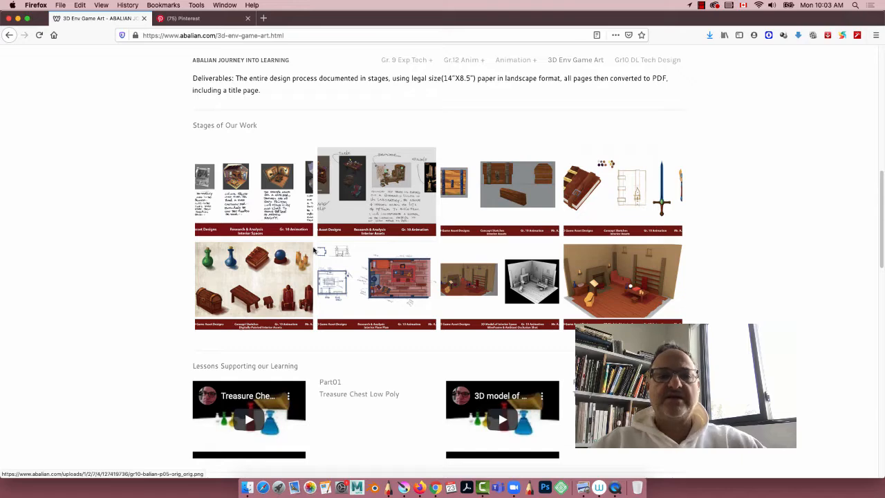
# Step: View the enlarged Research & Analysis sheets for Interior Spaces and Interior Assets, then close the image viewer
pyautogui.click(227, 187)
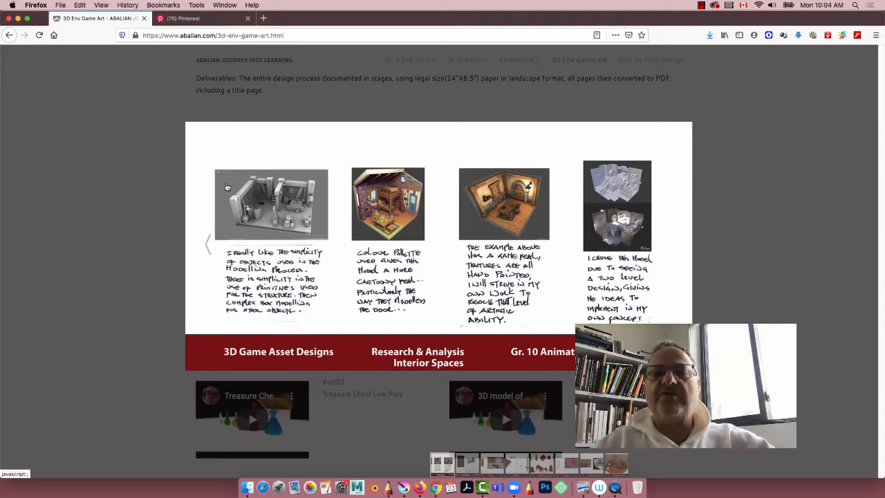
pyautogui.click(669, 254)
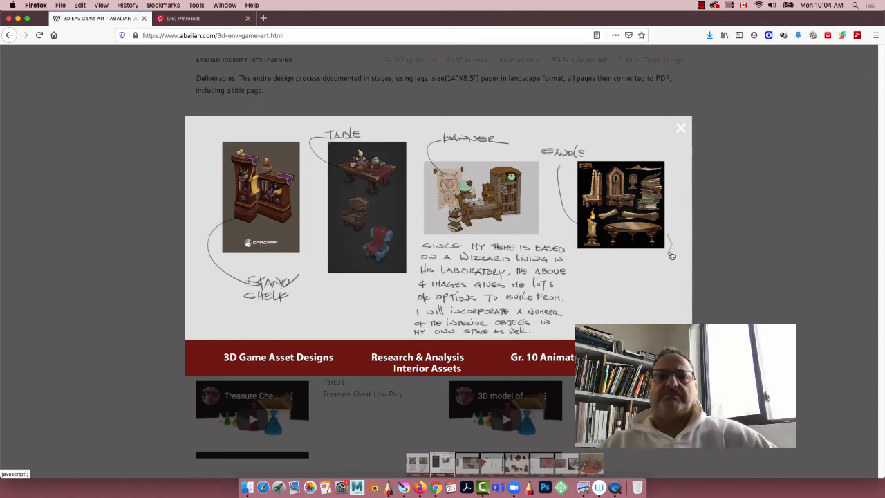
pyautogui.click(116, 153)
# Step: Return to the Game Portfolio Digital Art board on Pinterest and open the Medieval Inn Set Dressing 01 pin
pyautogui.click(179, 21)
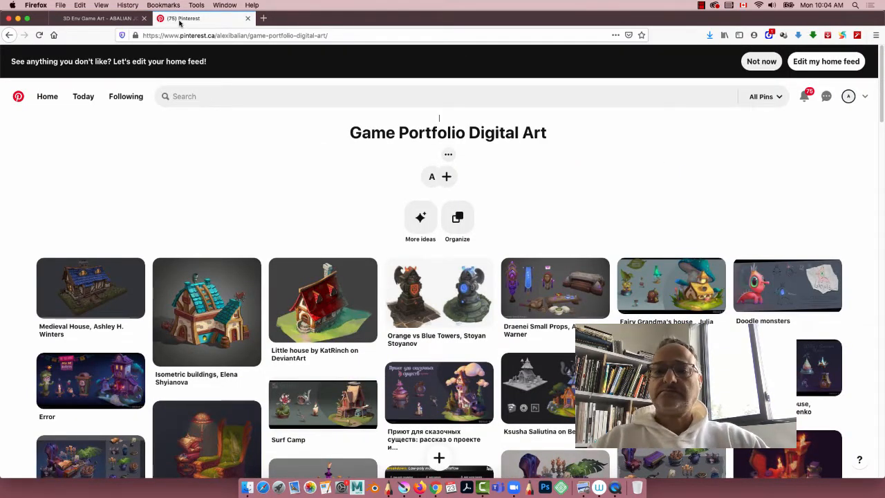
pyautogui.scroll(-10, 608, 146)
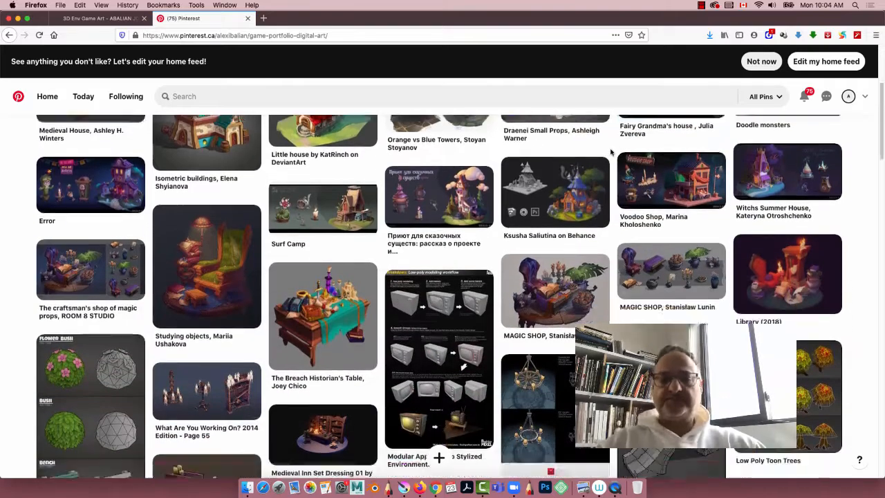
pyautogui.scroll(-1, 610, 151)
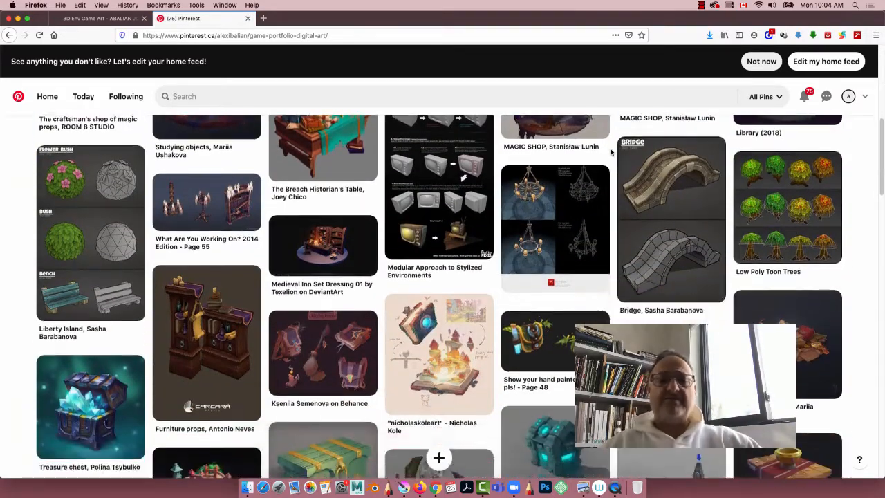
pyautogui.scroll(-2, 610, 152)
pyautogui.scroll(2, 610, 152)
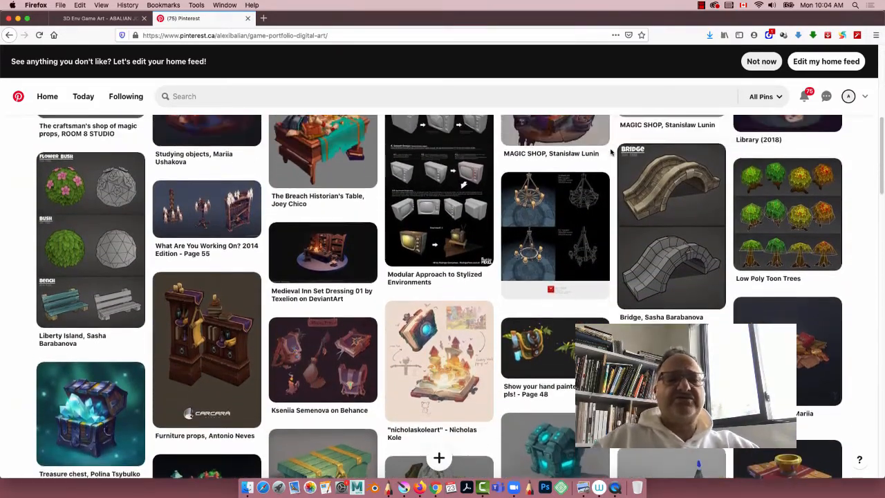
pyautogui.scroll(1, 610, 151)
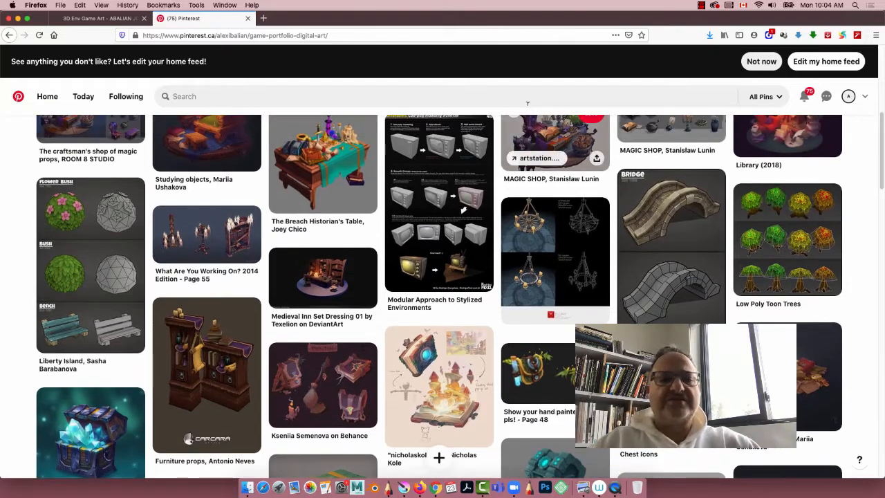
pyautogui.click(337, 297)
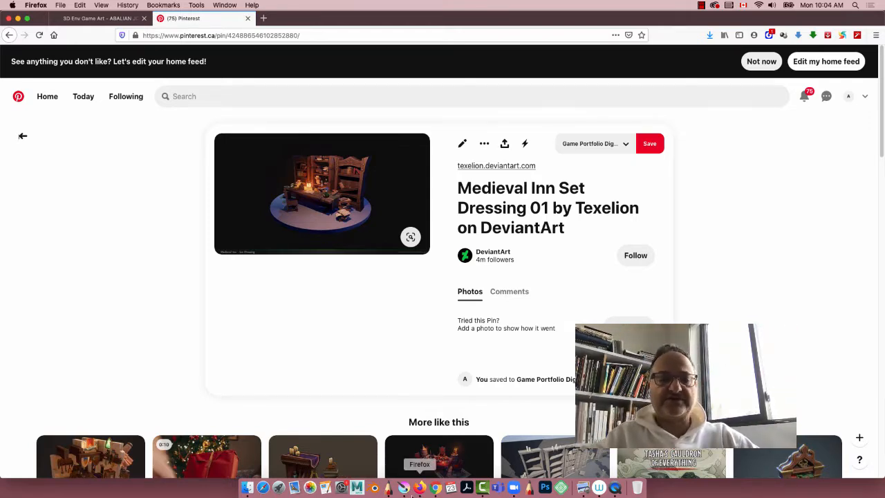
# Step: Switch to Krita, narrow its window to expose the desktop beside it, and minimize the Firefox window
pyautogui.click(404, 488)
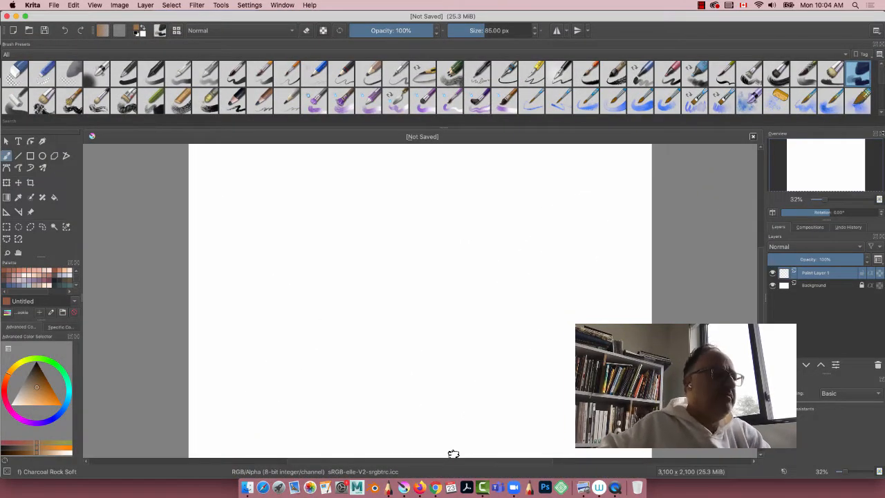
pyautogui.moveTo(883, 134); pyautogui.dragTo(680, 146)
pyautogui.click(709, 18)
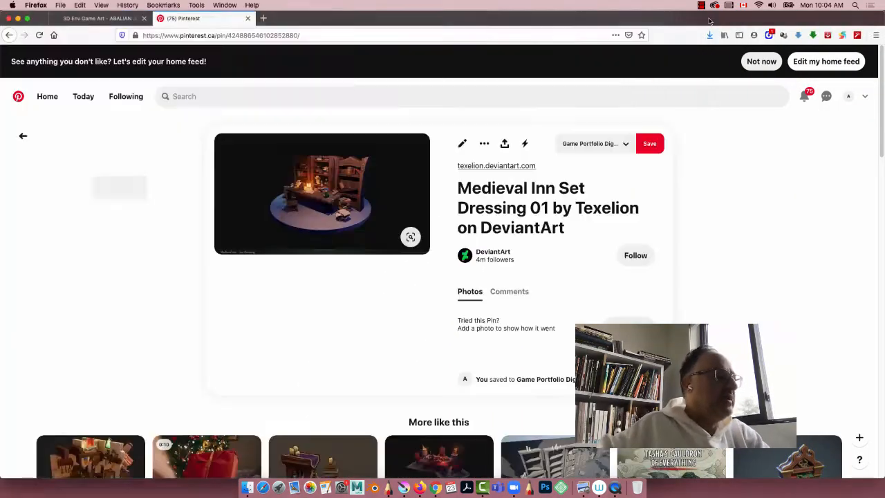
pyautogui.click(17, 19)
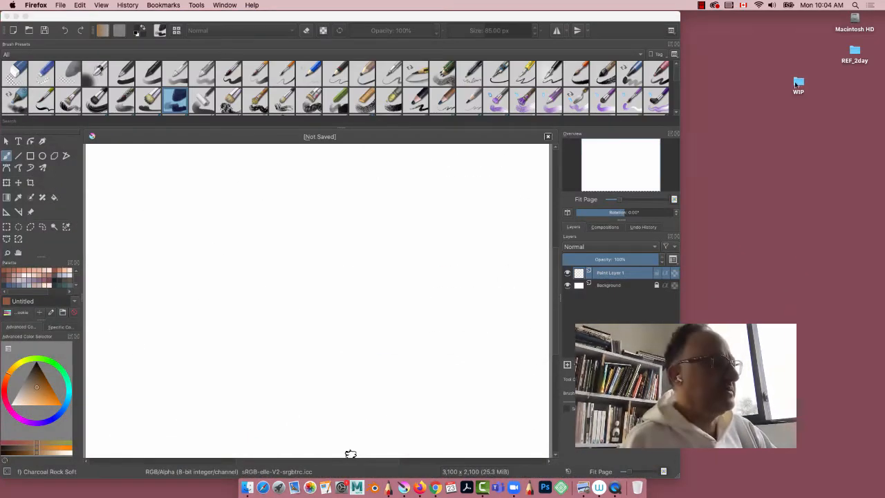
# Step: Move the WIP folder below REF_2day on the desktop and open the REF_2day folder
pyautogui.moveTo(798, 85); pyautogui.dragTo(860, 95)
pyautogui.click(853, 55)
pyautogui.doubleClick(853, 56)
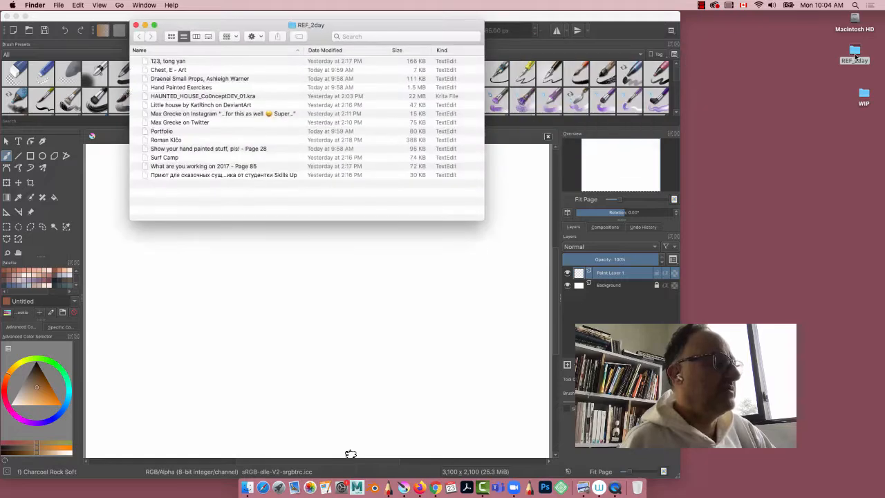
# Step: Preview the first image in REF_2day, close it, and open the "Chest, E - Art" image
pyautogui.doubleClick(146, 61)
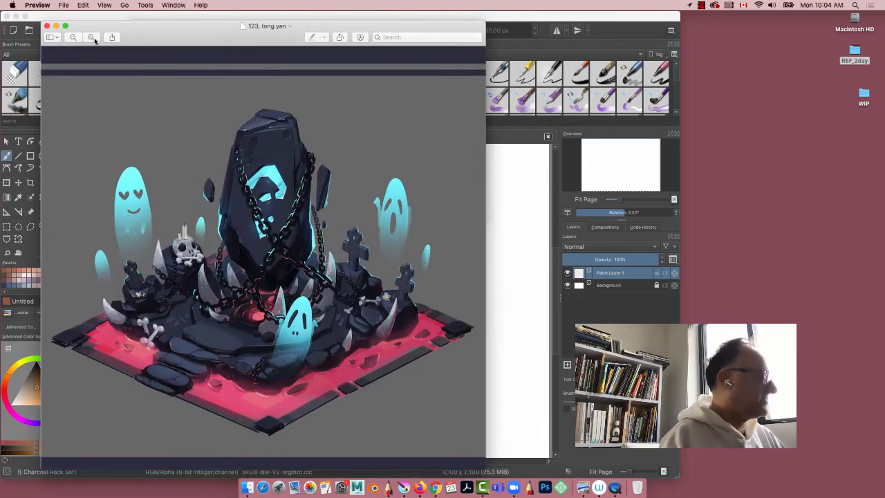
pyautogui.click(47, 26)
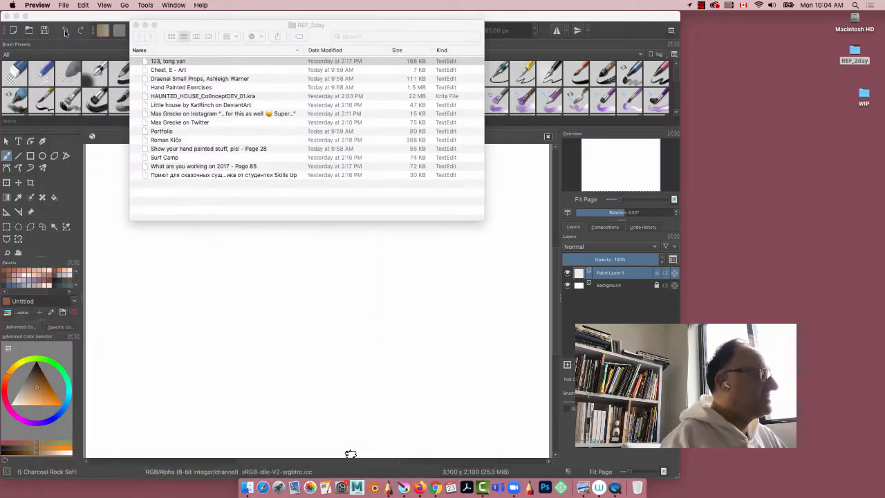
pyautogui.doubleClick(152, 71)
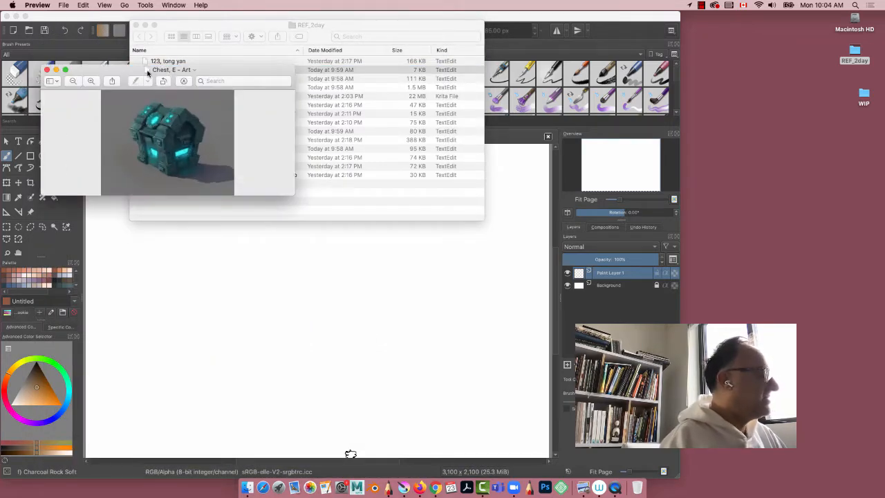
# Step: Close the chest preview, move the REF_2day window clear of Krita, and insert Chest, E - Art into the canvas as a new layer
pyautogui.click(46, 70)
pyautogui.moveTo(177, 23); pyautogui.dragTo(760, 103)
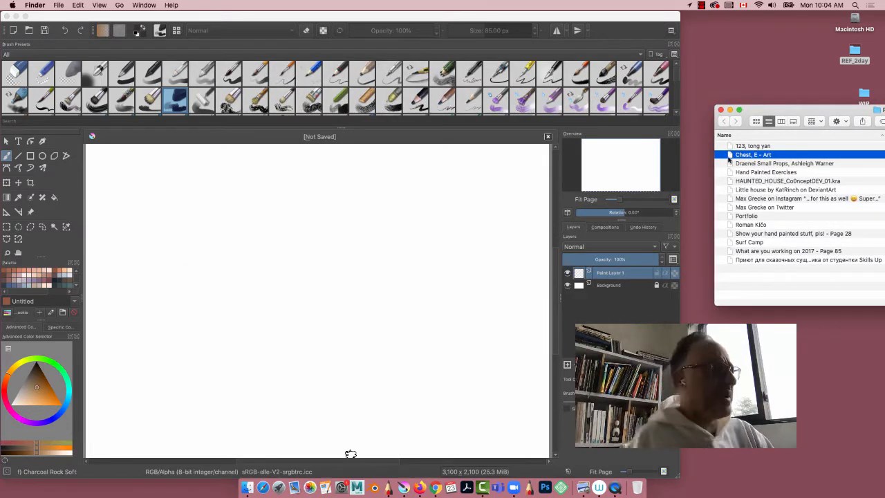
pyautogui.moveTo(730, 159); pyautogui.dragTo(255, 219)
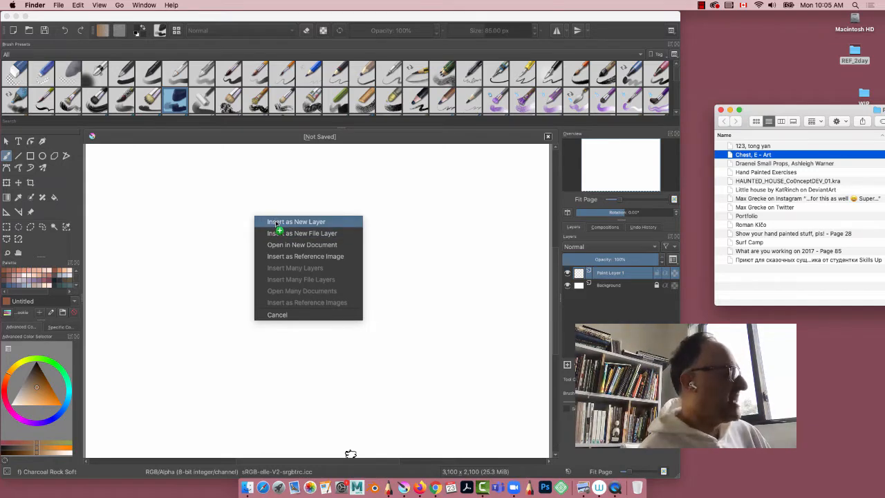
pyautogui.click(275, 223)
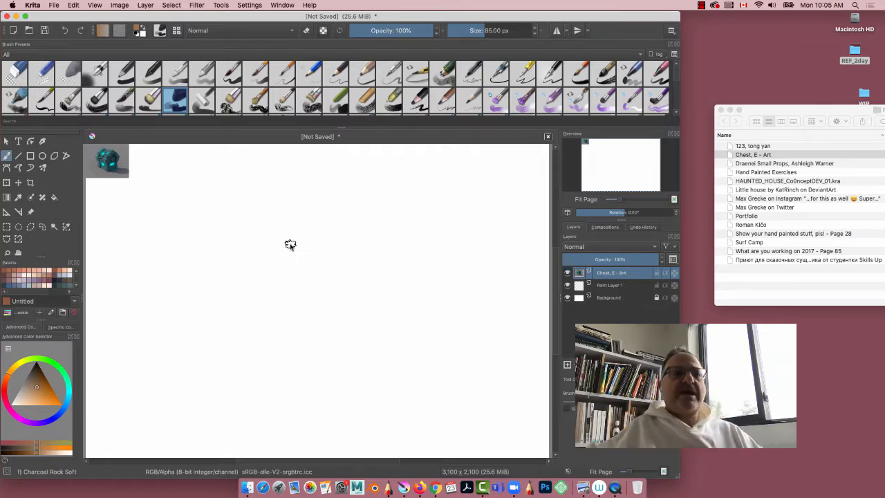
# Step: Create a new 3100 × 2100 px Krita document with a resolution of 200 ppi
pyautogui.click(53, 6)
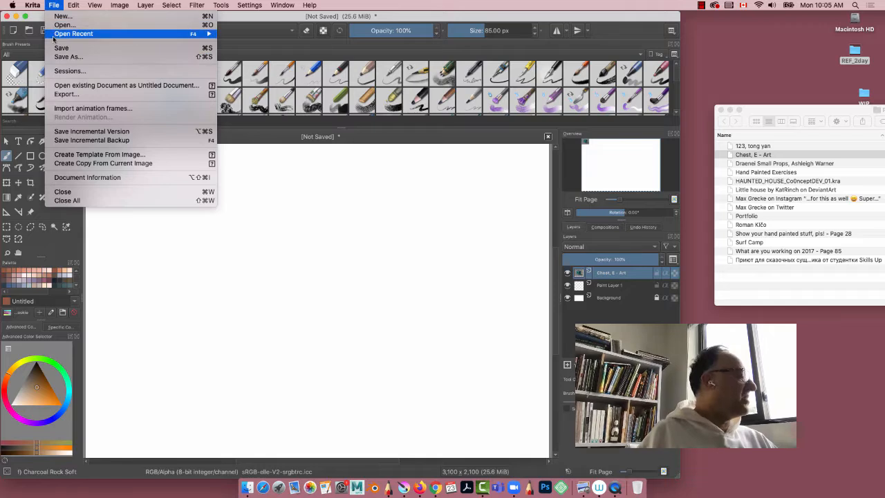
pyautogui.click(59, 16)
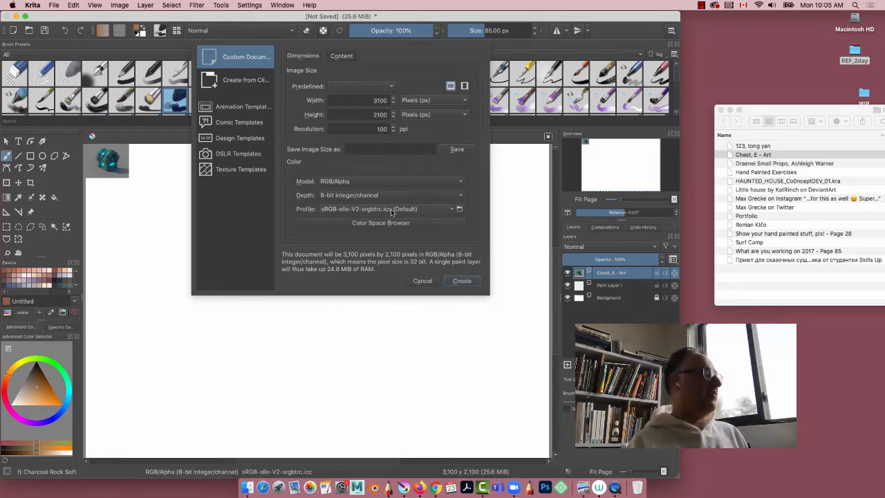
pyautogui.doubleClick(373, 127)
pyautogui.write('2')
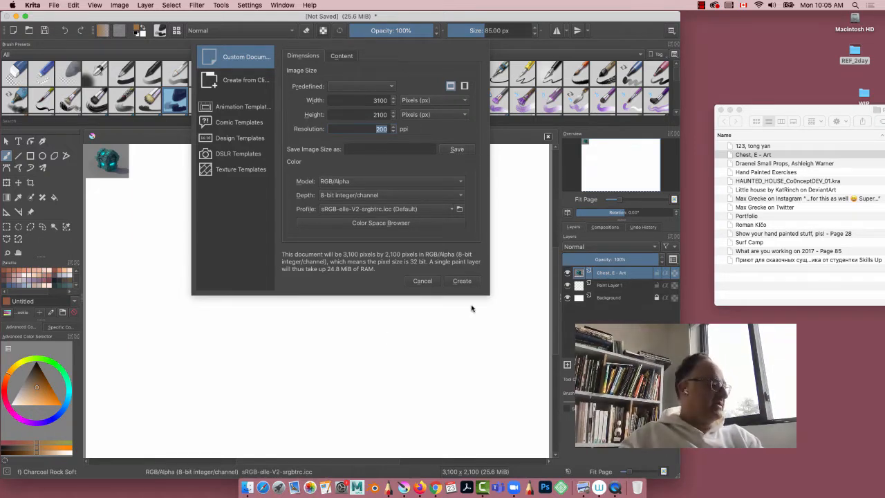
pyautogui.click(462, 283)
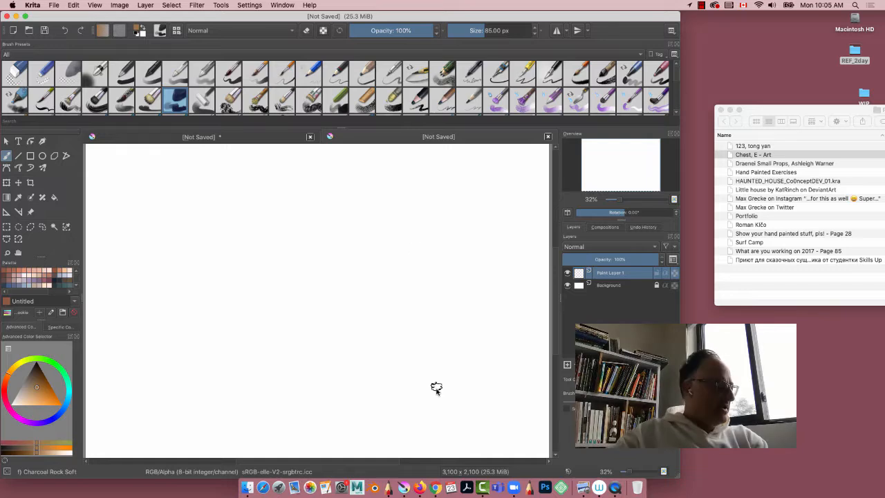
# Step: Switch to SketchBook Pro and open its canvas preferences
pyautogui.click(383, 492)
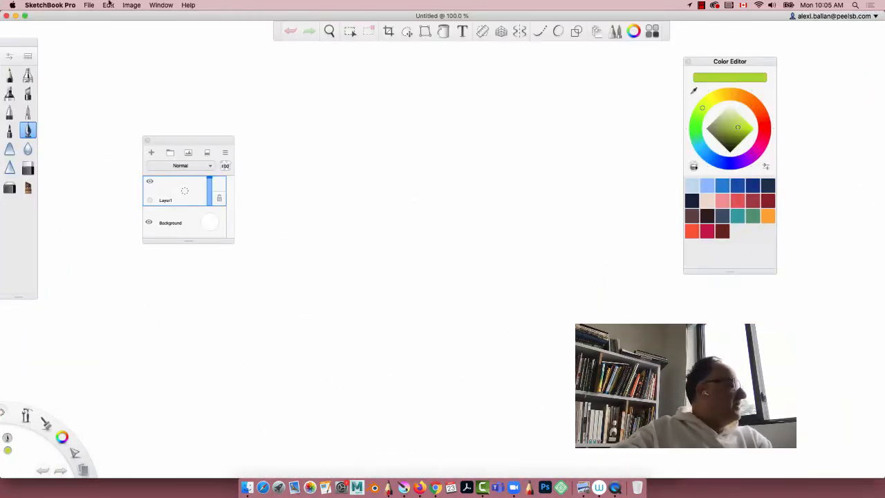
pyautogui.click(130, 6)
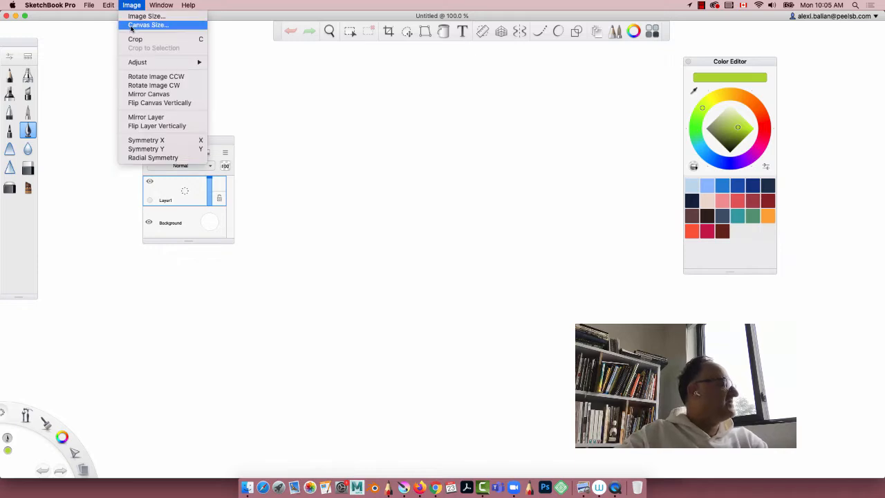
pyautogui.moveTo(43, 9)
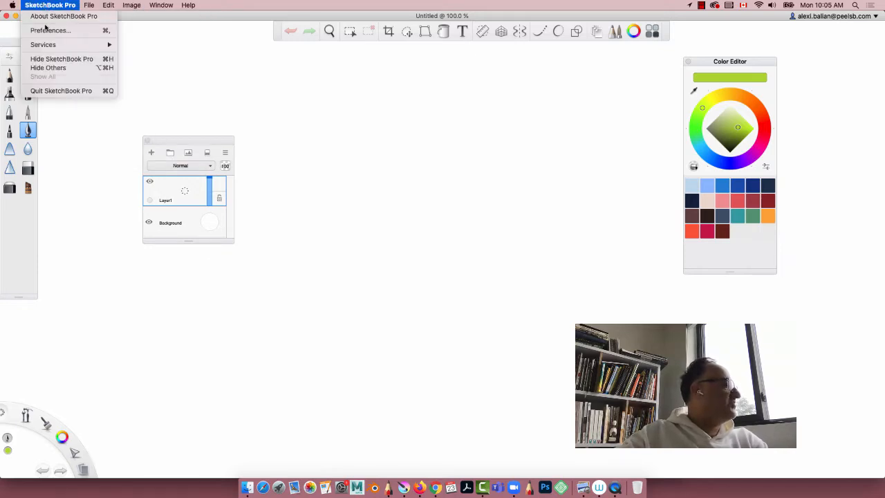
pyautogui.click(46, 30)
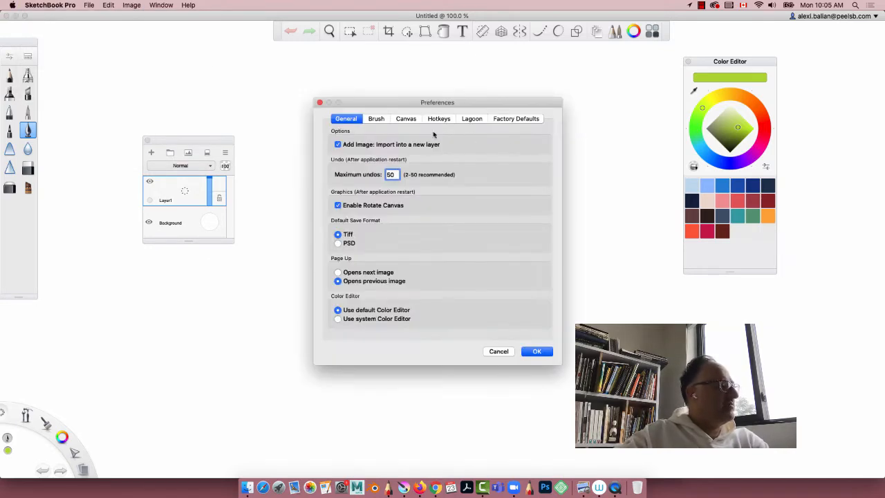
pyautogui.click(407, 120)
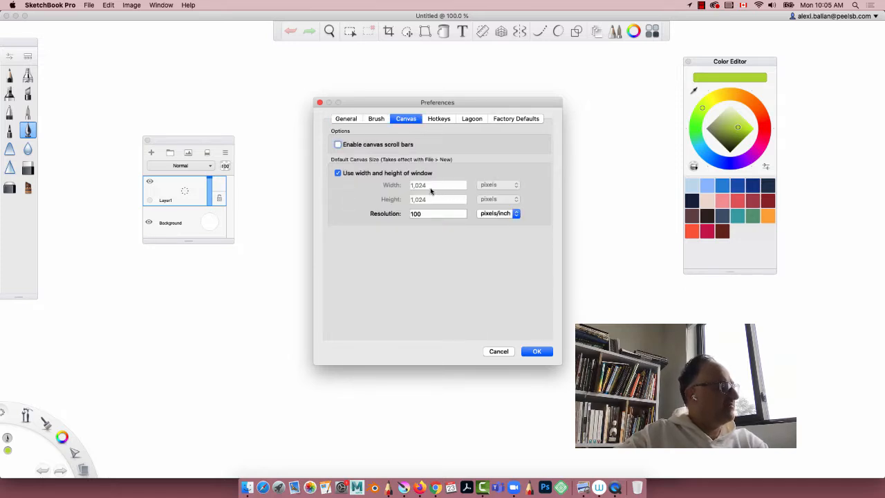
# Step: Stop using the window size for new canvases and set the default to 4000 × 3000 pixels at 200 pixels/inch
pyautogui.click(338, 174)
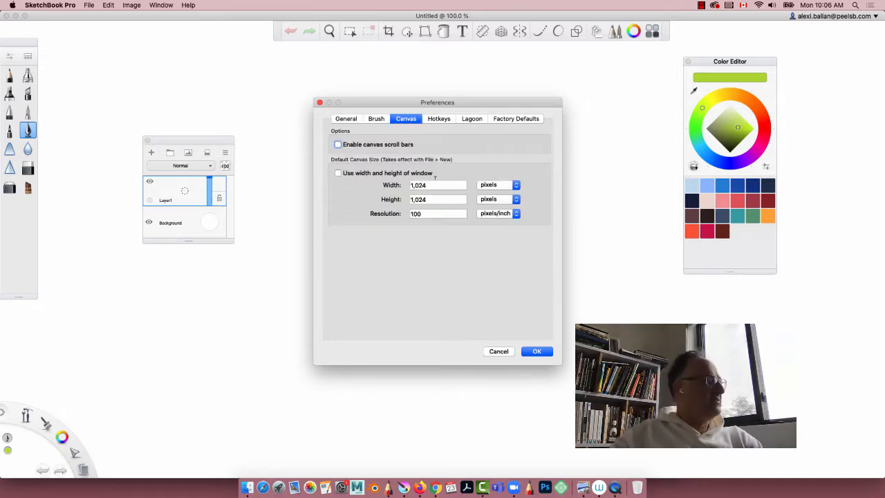
pyautogui.click(438, 184)
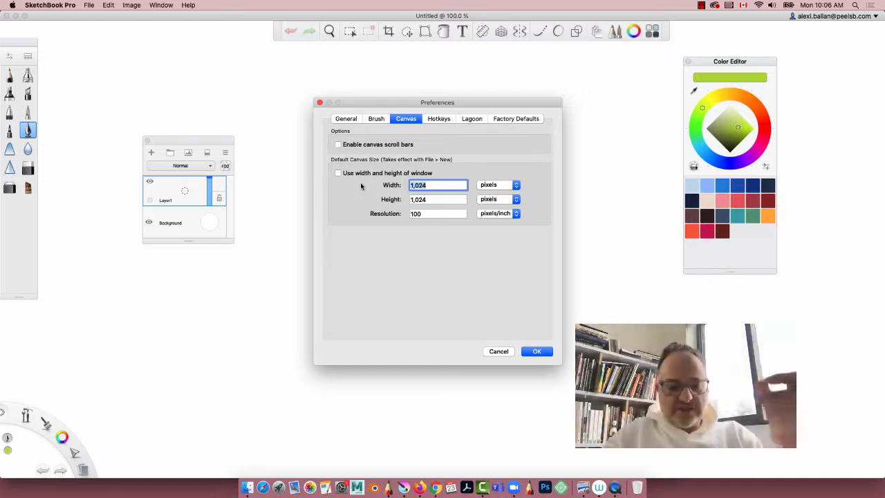
pyautogui.write('4000')
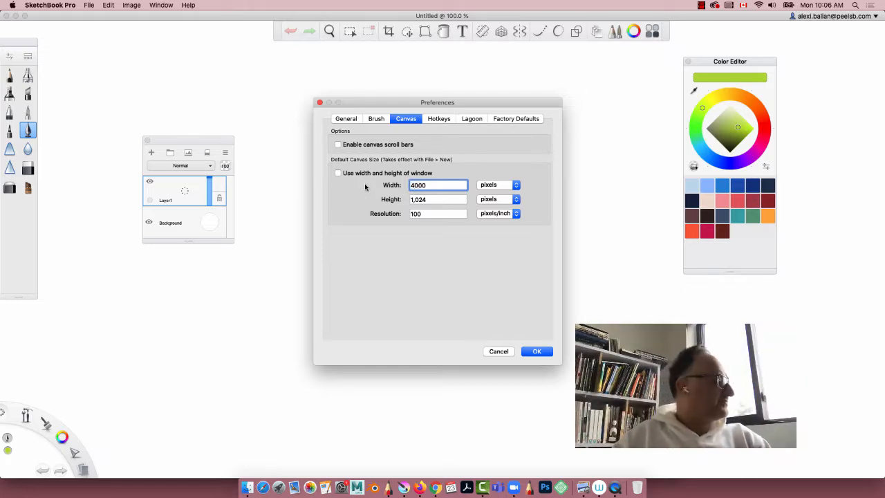
pyautogui.click(433, 197)
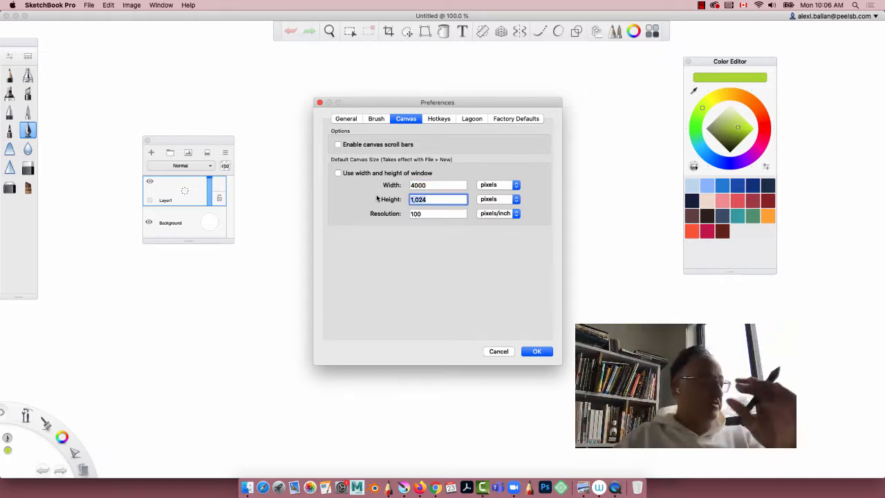
pyautogui.write('3000')
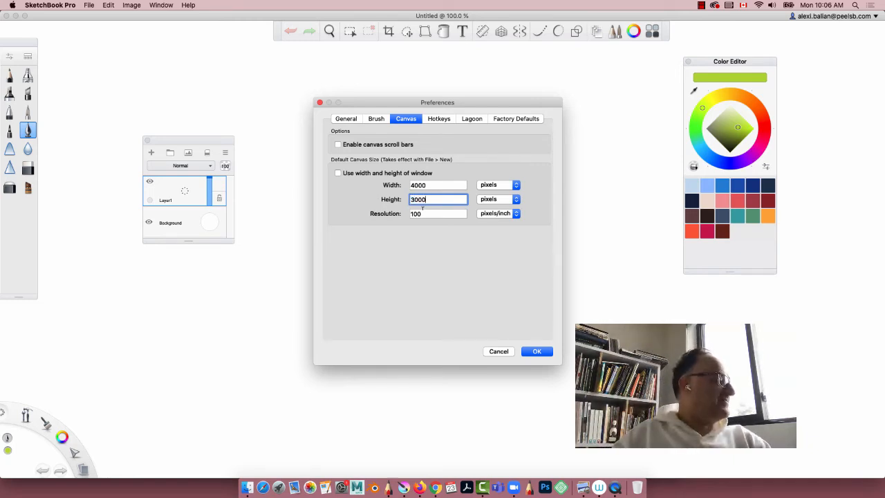
pyautogui.press('Tab')
pyautogui.write('200')
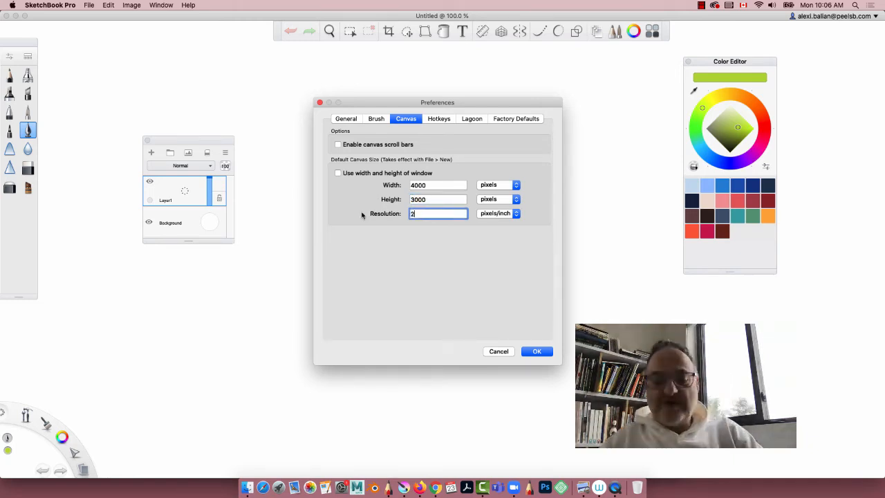
pyautogui.click(539, 350)
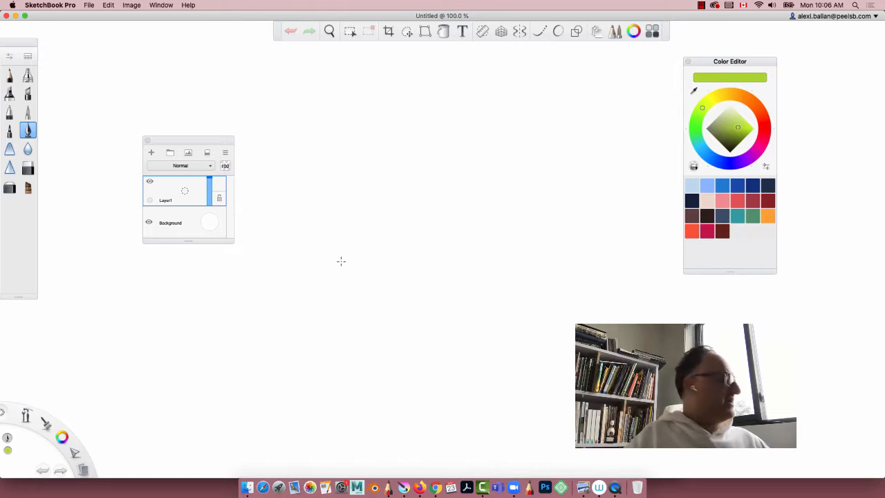
# Step: Try to add a reference image from the REF_2day desktop folder to the SketchBook canvas
pyautogui.press('space')
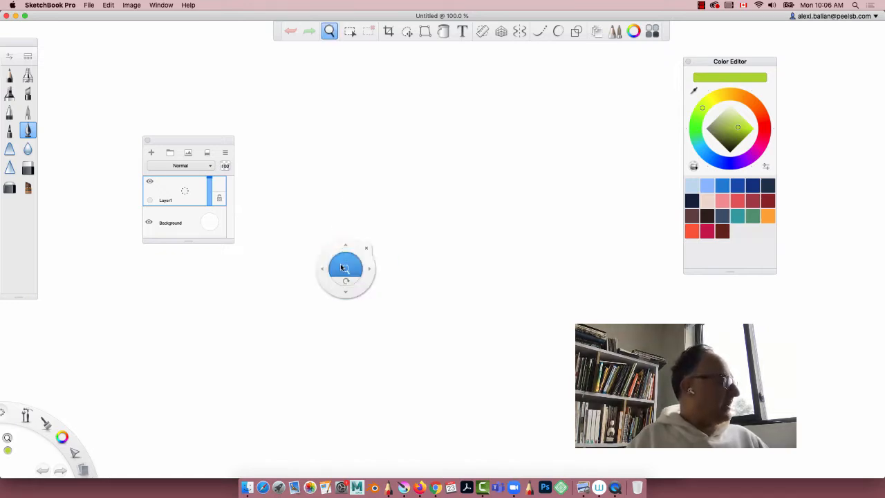
pyautogui.moveTo(344, 268); pyautogui.dragTo(319, 258)
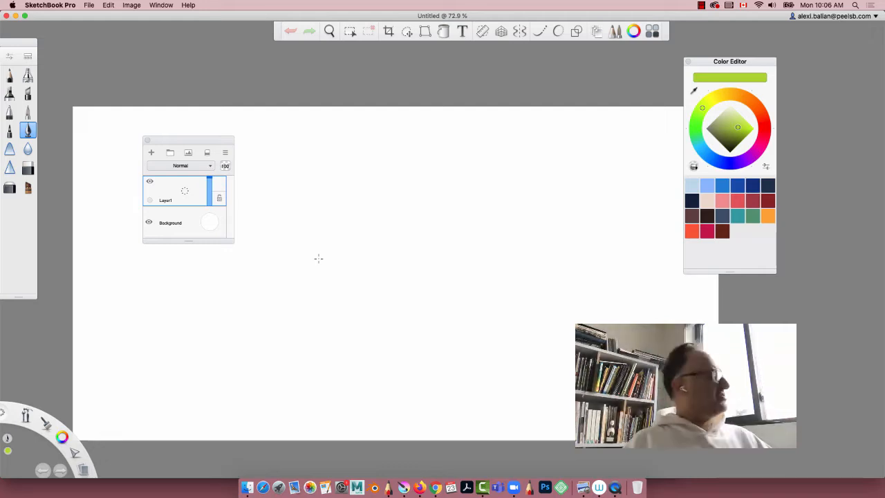
pyautogui.click(89, 5)
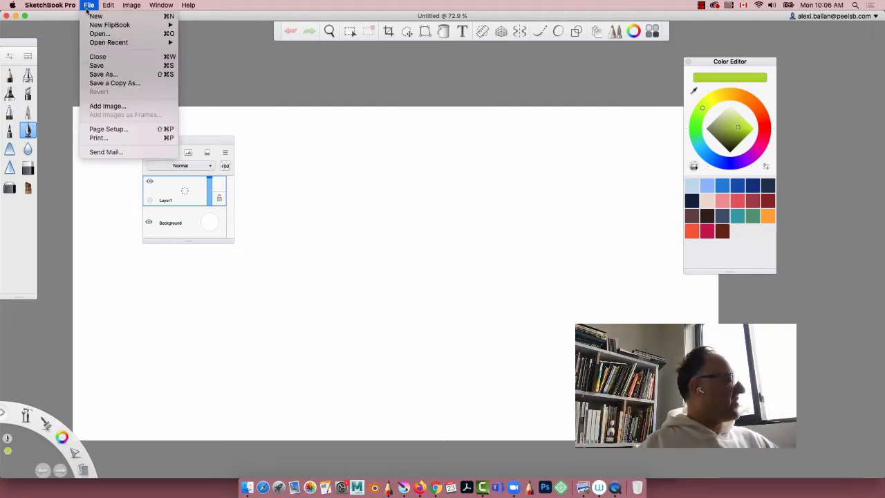
pyautogui.click(100, 106)
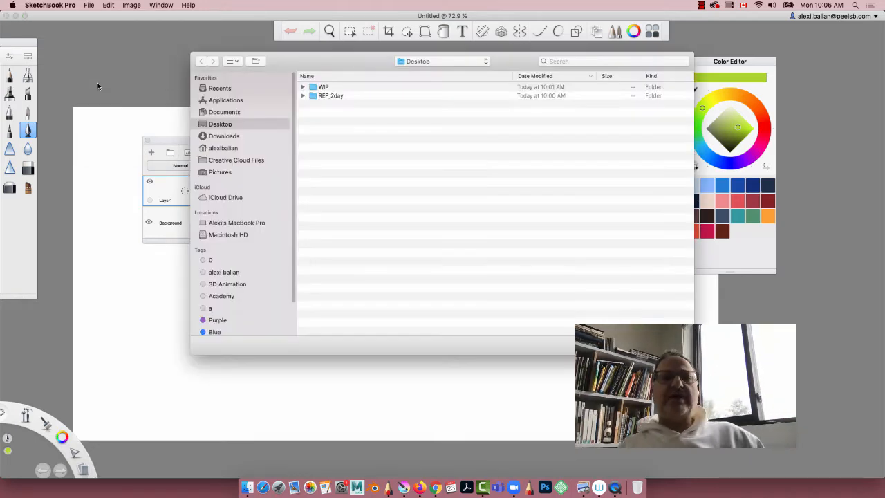
pyautogui.doubleClick(312, 96)
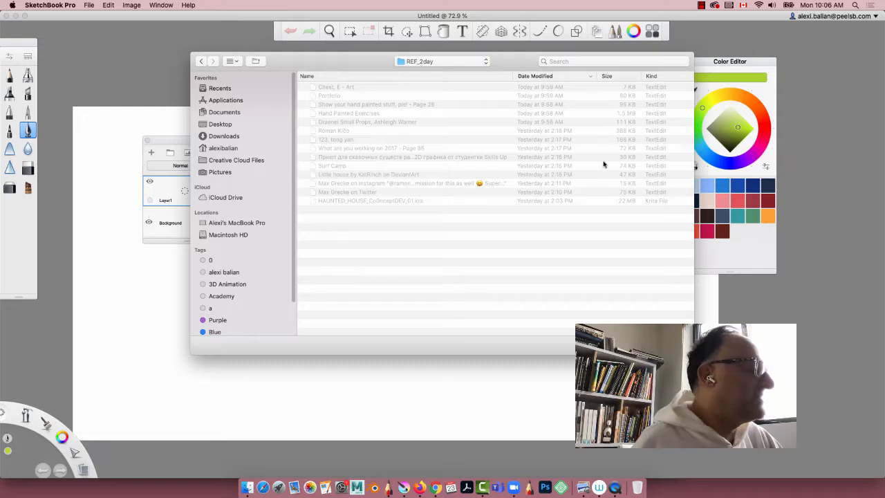
pyautogui.press('Escape')
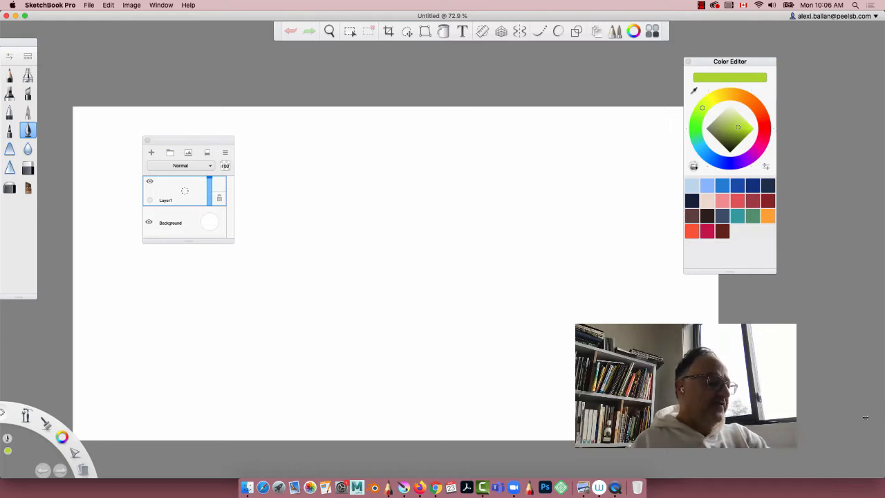
# Step: Narrow the SketchBook window and move the Color Editor onto it, exposing the REF_2day file list
pyautogui.moveTo(864, 417)
pyautogui.mouseDown()
pyautogui.moveTo(525, 417)
pyautogui.moveTo(633, 417)
pyautogui.mouseUp()
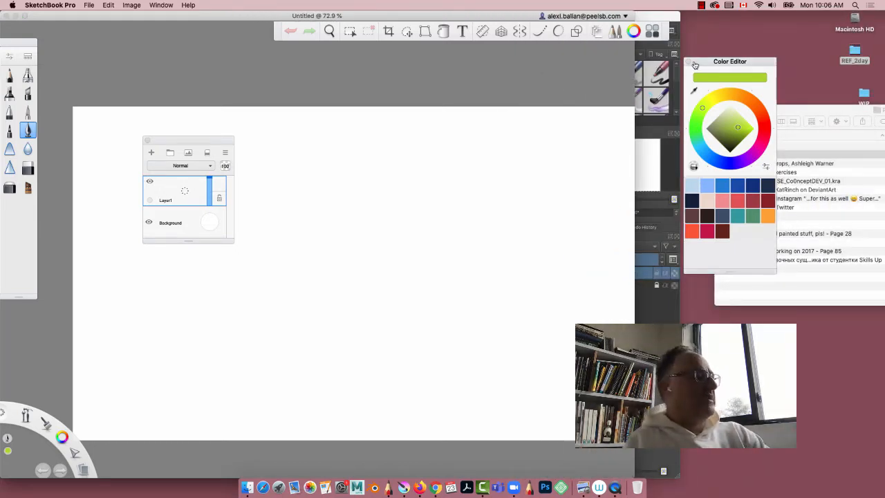
pyautogui.moveTo(694, 64); pyautogui.dragTo(594, 82)
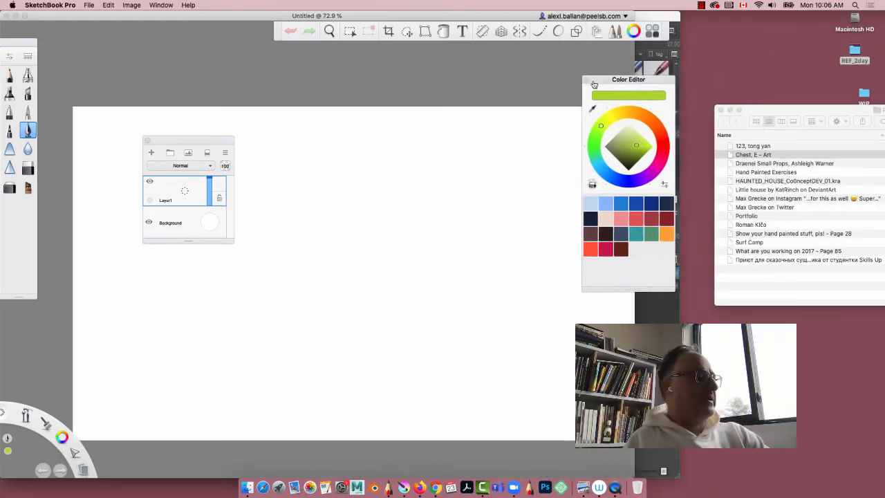
# Step: Open the Chest, E - Art and Draenei Small Props images in Preview, saving each with a .jpeg extension and closing it
pyautogui.doubleClick(778, 157)
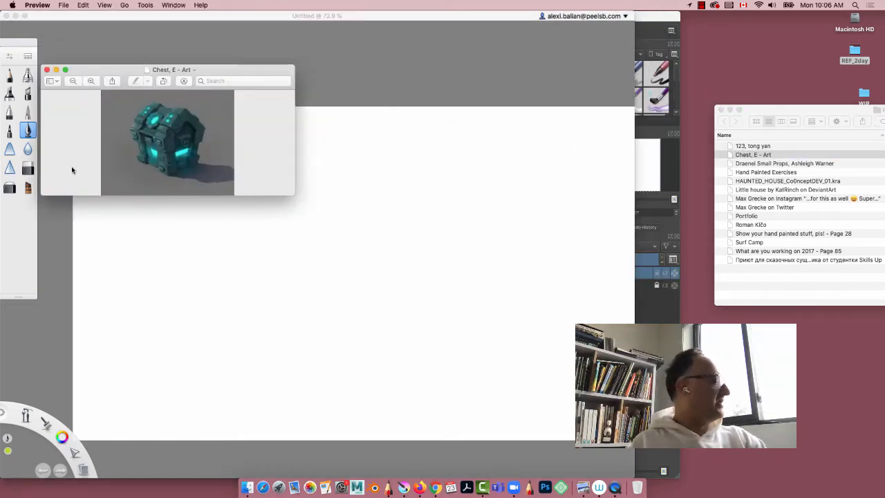
pyautogui.moveTo(106, 76); pyautogui.dragTo(318, 81)
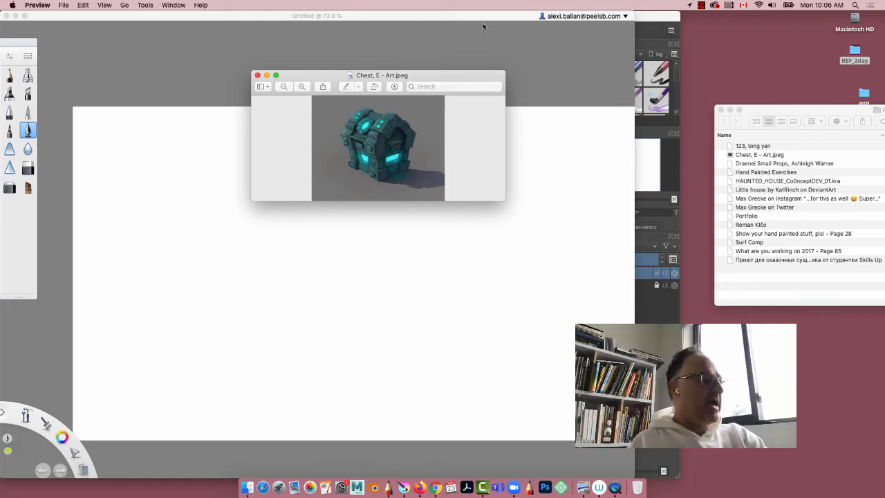
pyautogui.click(257, 74)
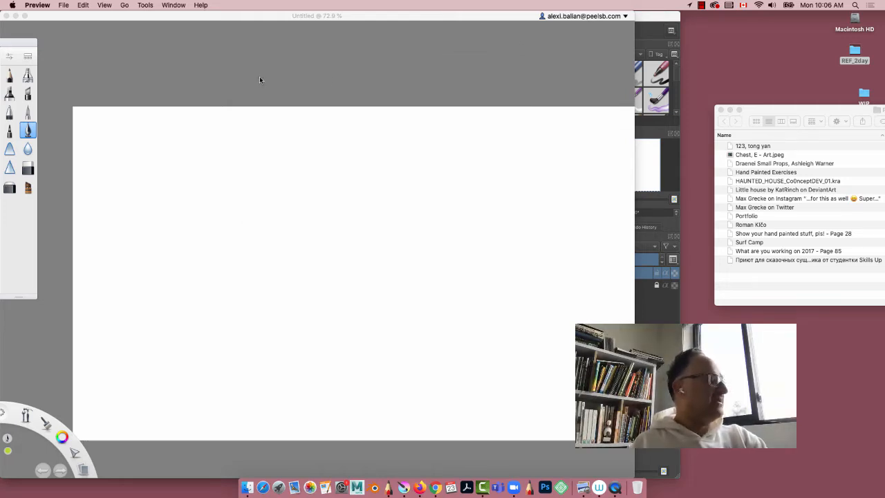
pyautogui.click(736, 164)
pyautogui.doubleClick(737, 164)
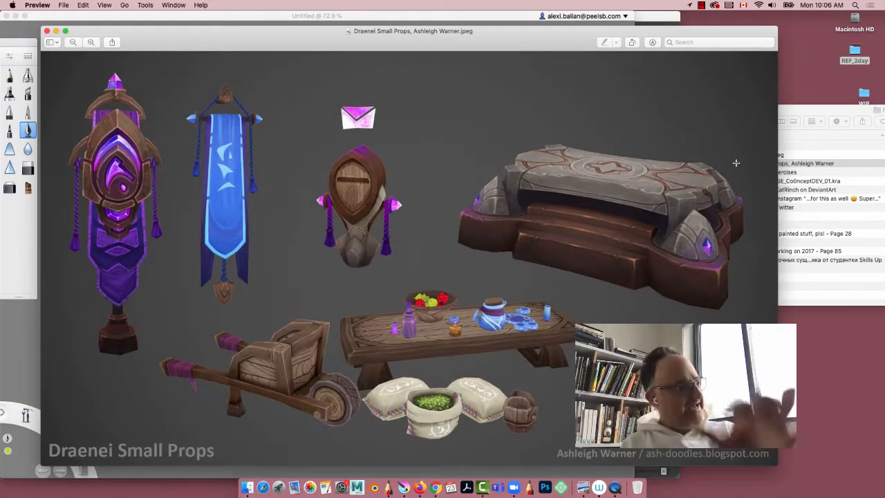
pyautogui.click(47, 31)
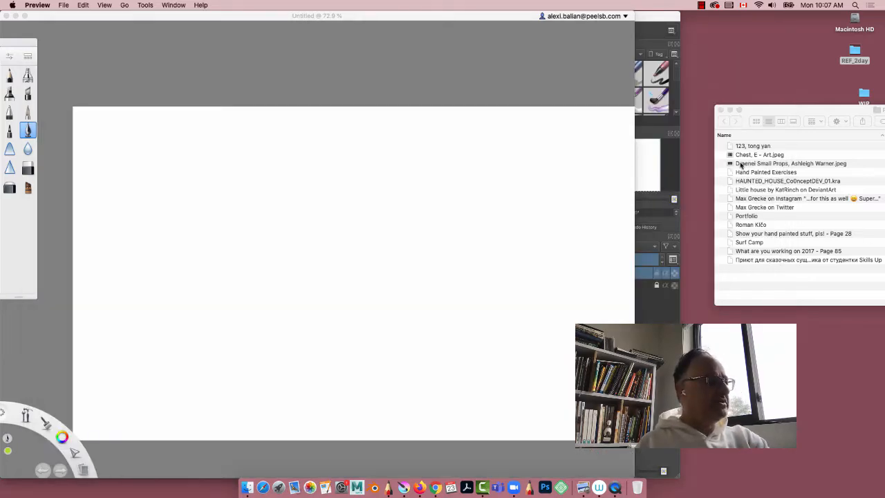
# Step: Save the Hand Painted Exercises image with a .png extension via Preview, and briefly view the Instagram character image
pyautogui.doubleClick(761, 172)
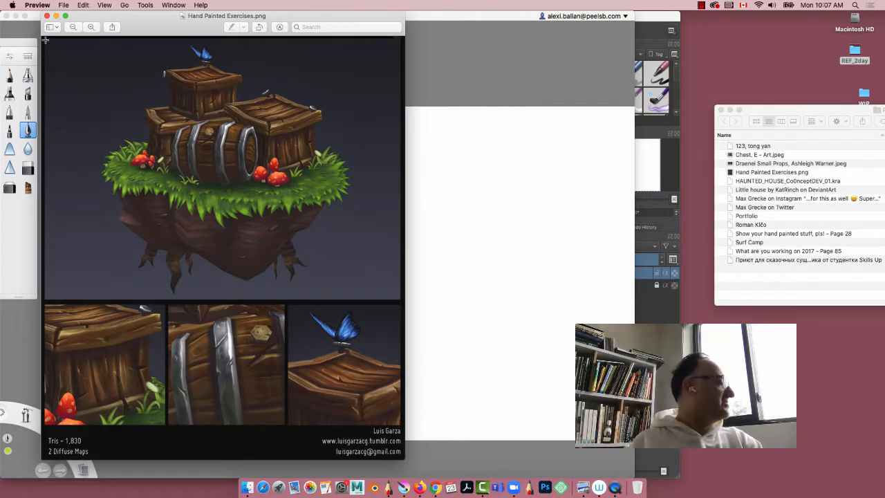
pyautogui.click(47, 16)
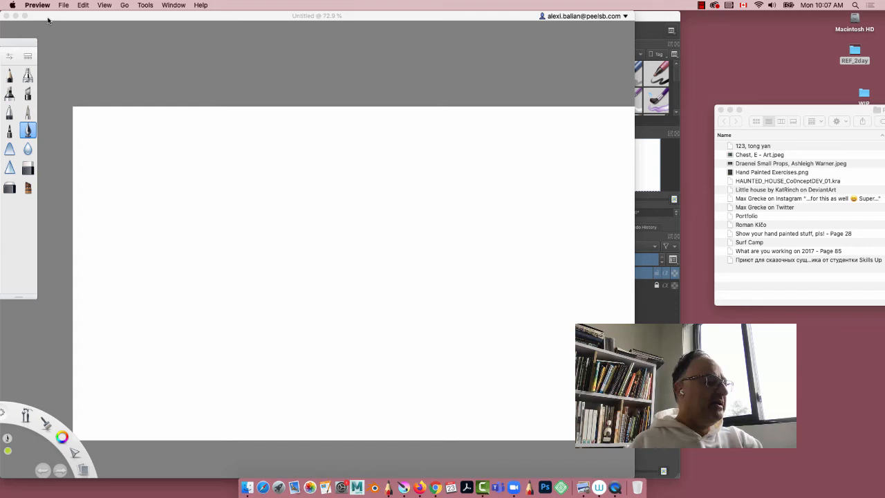
pyautogui.doubleClick(757, 202)
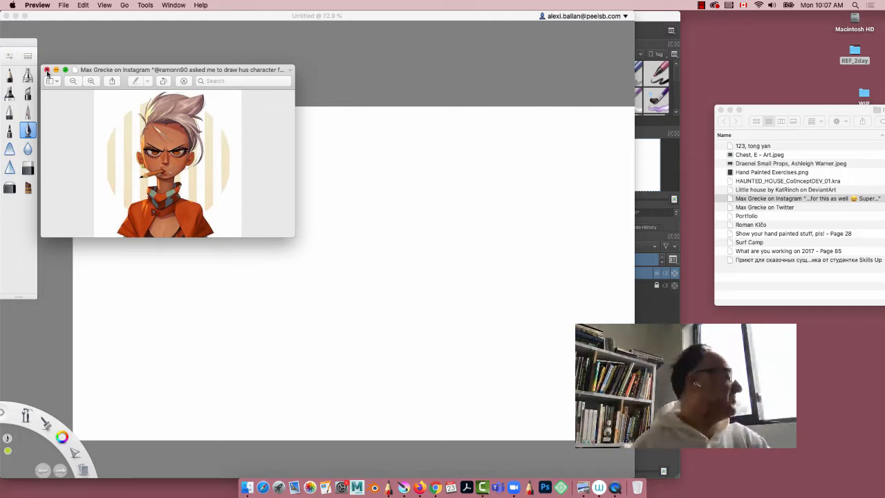
pyautogui.click(47, 70)
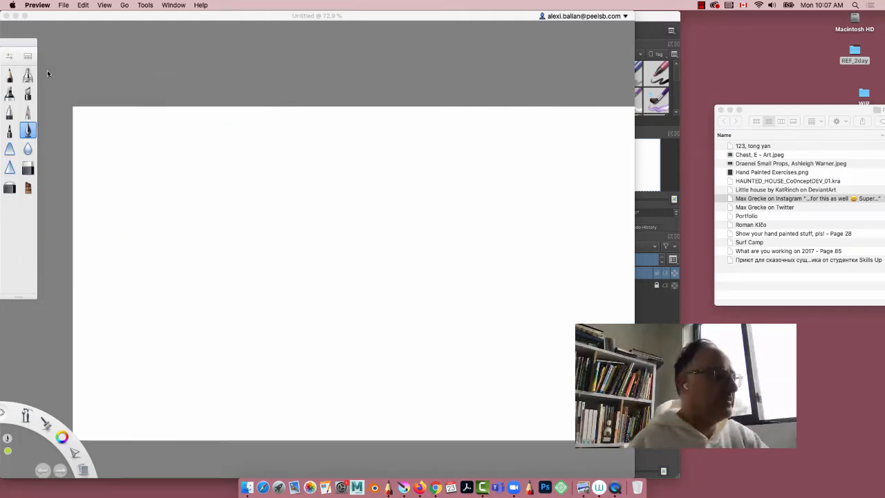
# Step: Open the Portfolio and "Show your hand painted stuff, pls! - Page 28" images in Preview, giving each a .jpeg extension, and close both
pyautogui.doubleClick(749, 217)
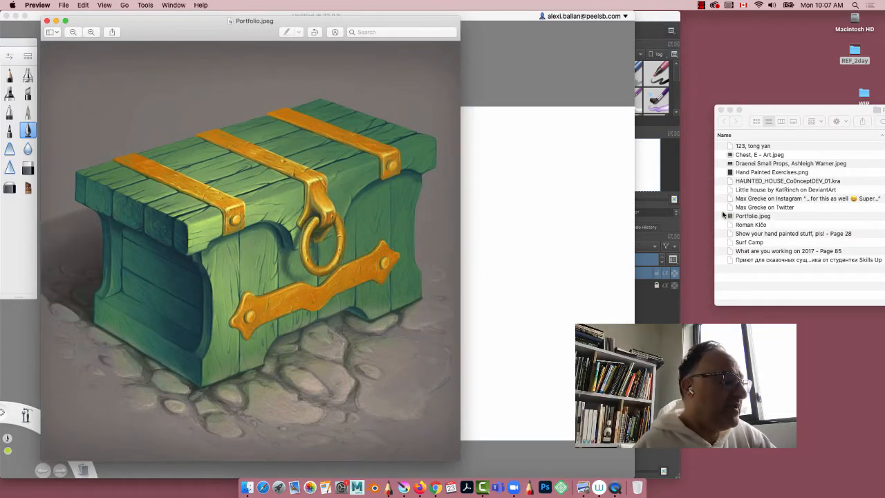
pyautogui.click(739, 235)
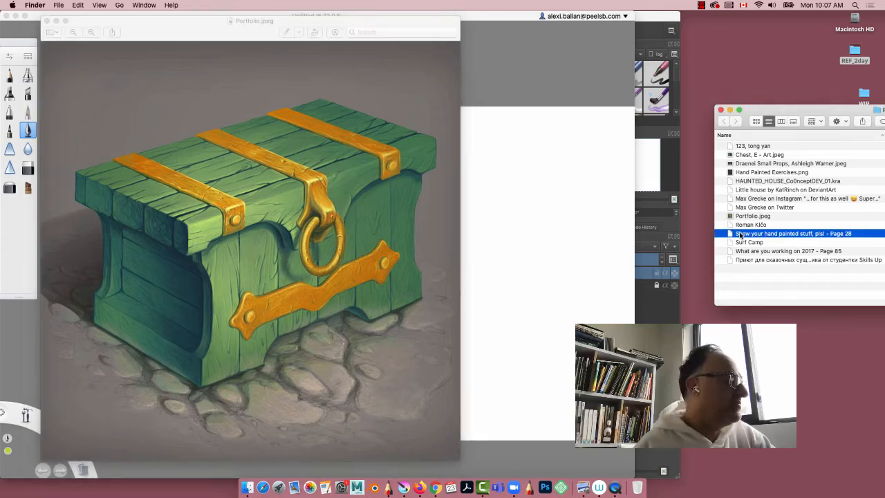
pyautogui.doubleClick(739, 235)
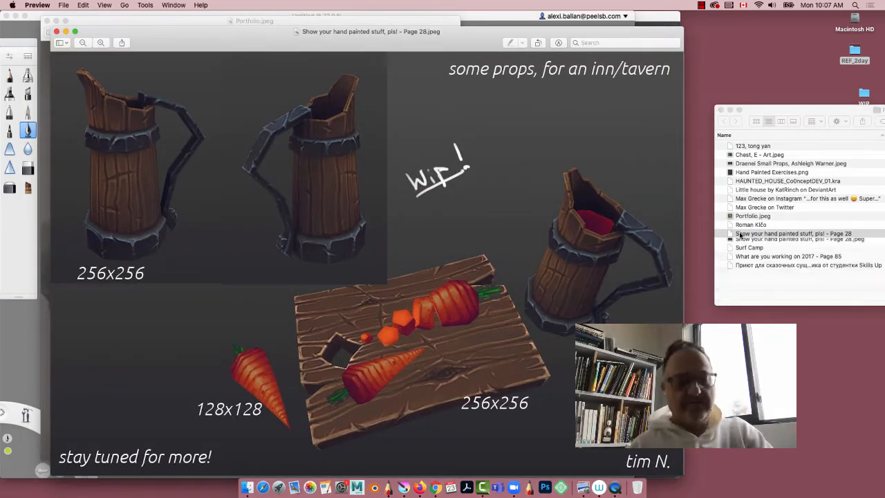
pyautogui.click(57, 31)
pyautogui.click(46, 21)
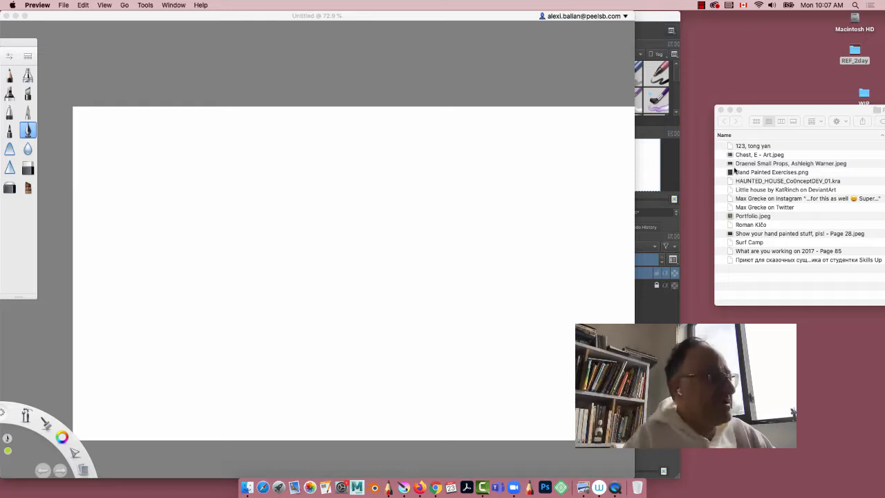
# Step: Add Chest, E - Art.jpeg from the REF_2day folder to the SketchBook canvas and place it in the canvas's upper-right area
pyautogui.click(232, 18)
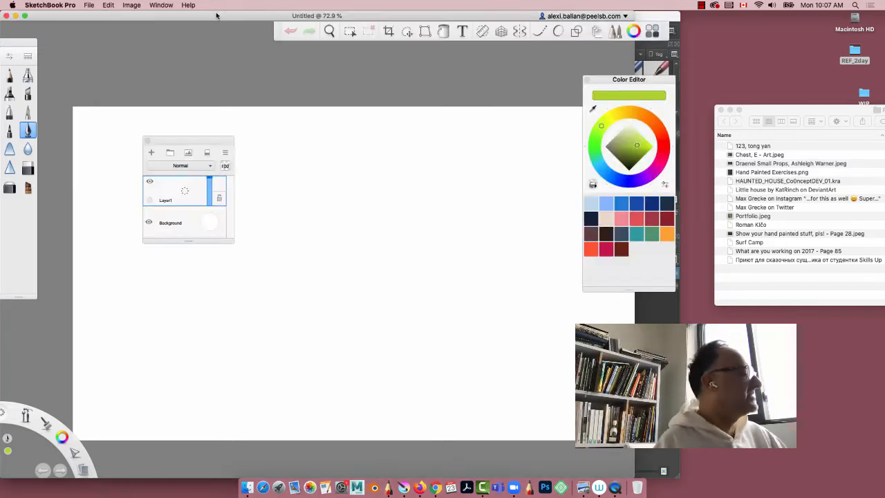
pyautogui.click(88, 5)
pyautogui.click(100, 106)
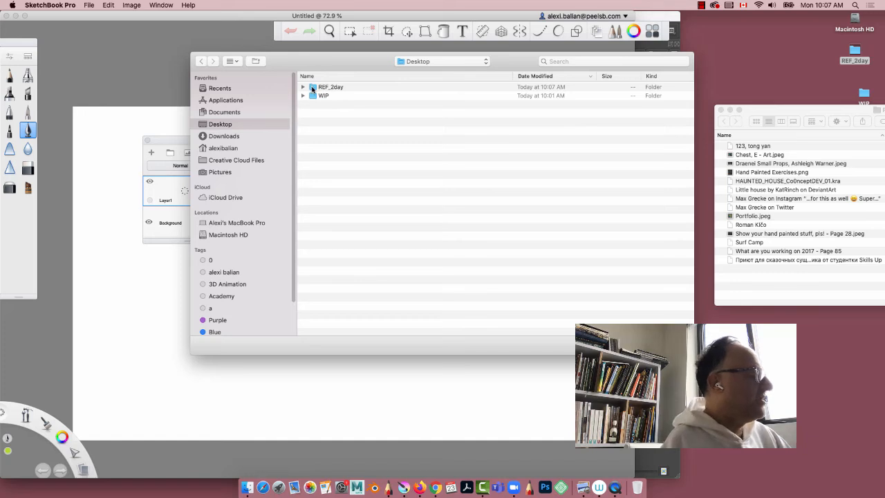
pyautogui.doubleClick(313, 88)
pyautogui.click(314, 87)
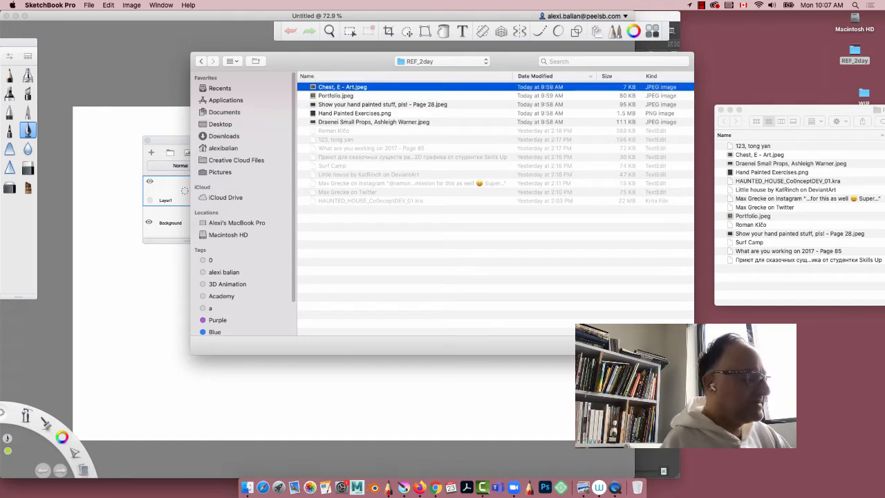
pyautogui.click(671, 345)
pyautogui.moveTo(391, 269); pyautogui.dragTo(535, 208)
pyautogui.press('Escape')
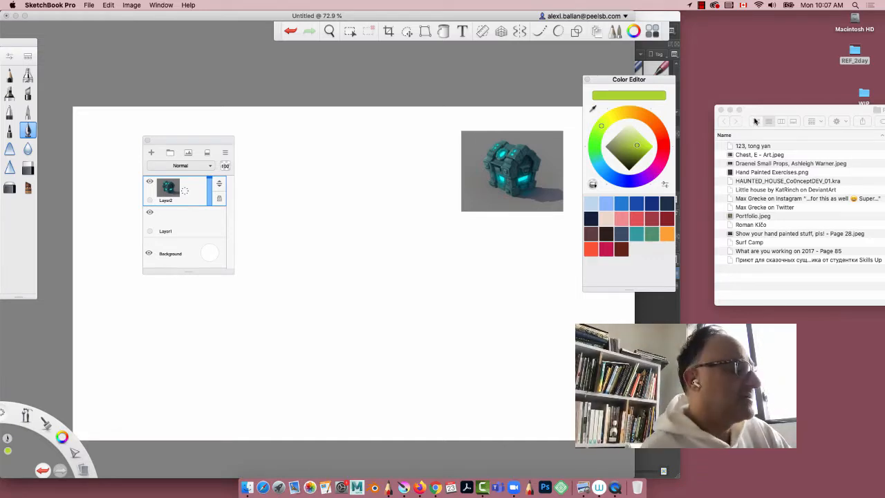
# Step: Show the REF_2day folder contents as icons and return to SketchBook
pyautogui.click(756, 121)
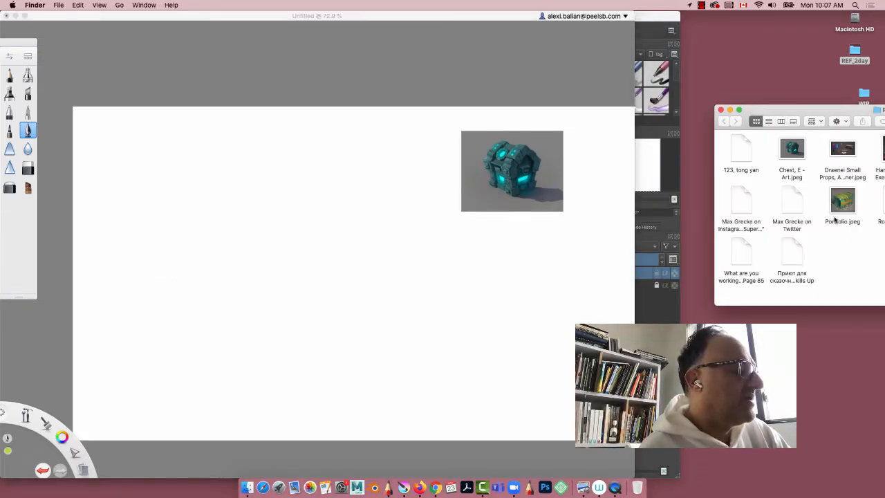
pyautogui.click(59, 5)
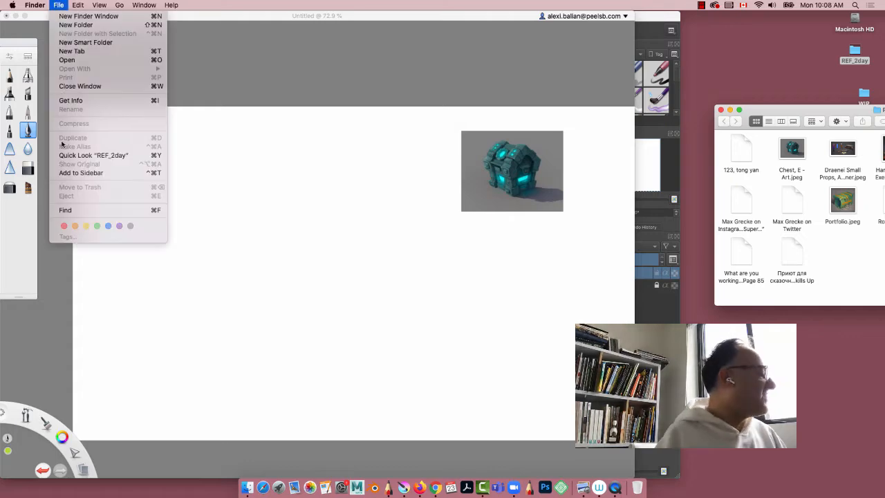
pyautogui.click(34, 17)
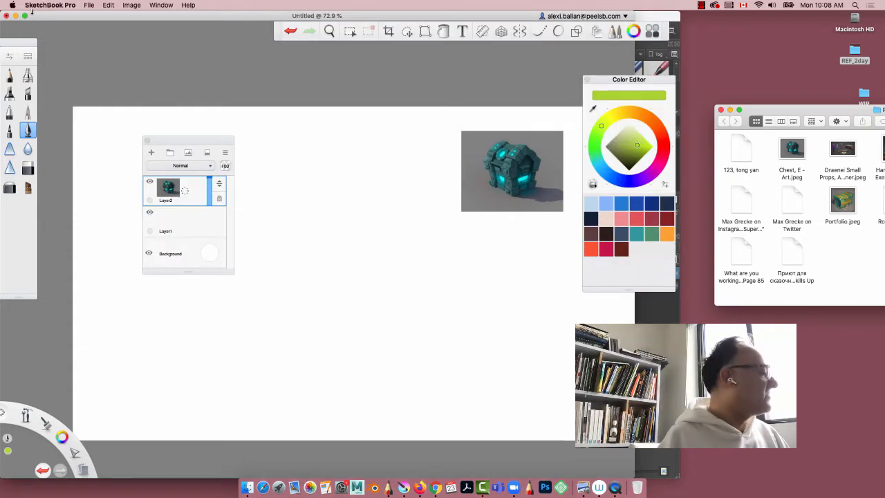
# Step: Add Portfolio.jpeg to the SketchBook canvas, scale it to 33% and place it just left of the teal chest image
pyautogui.click(84, 5)
pyautogui.click(94, 107)
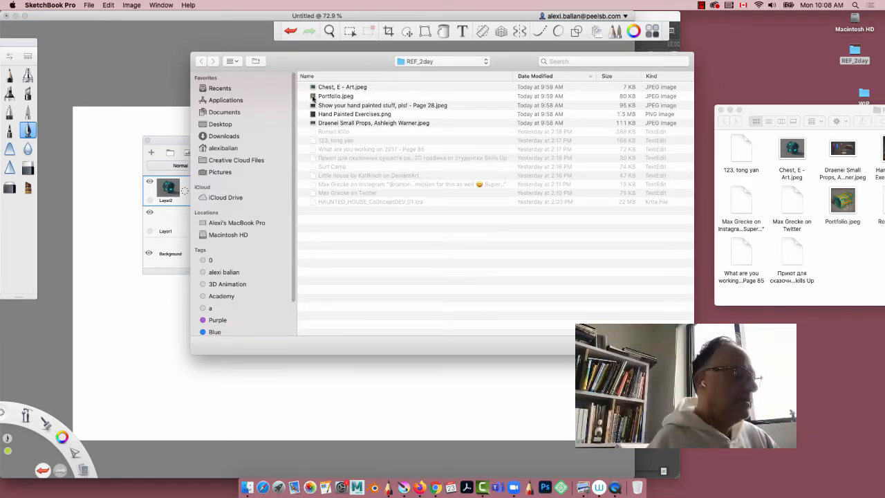
pyautogui.click(315, 96)
pyautogui.click(667, 345)
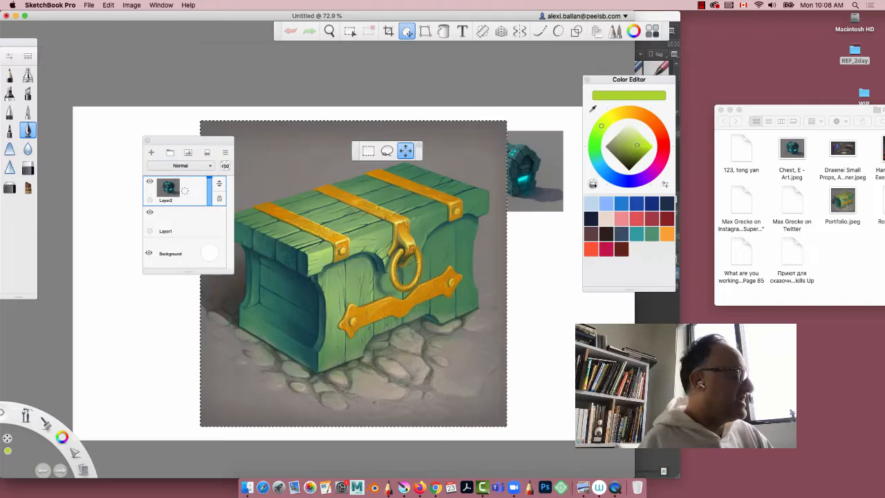
pyautogui.moveTo(378, 298); pyautogui.dragTo(272, 296)
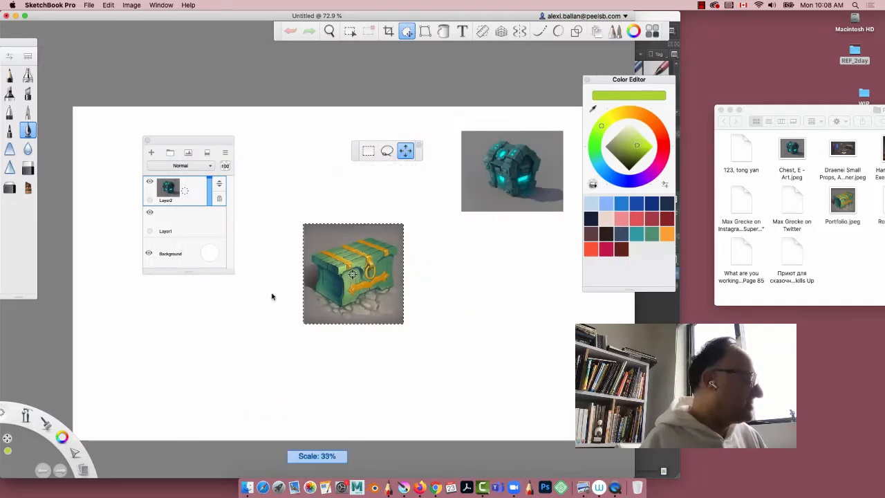
pyautogui.moveTo(302, 327); pyautogui.dragTo(351, 228)
pyautogui.click(369, 192)
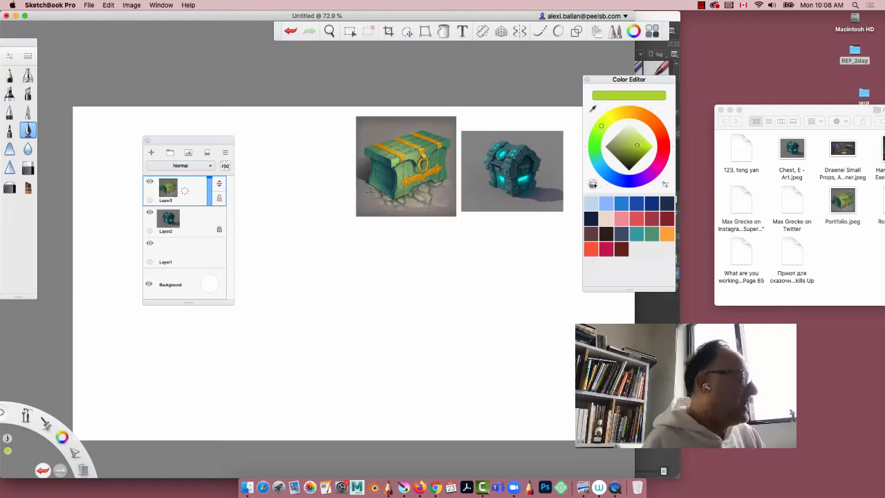
# Step: Clear the REF_2day folder and Color Editor away from the SketchBook canvas, and minimize SketchBook to reveal Krita
pyautogui.click(720, 109)
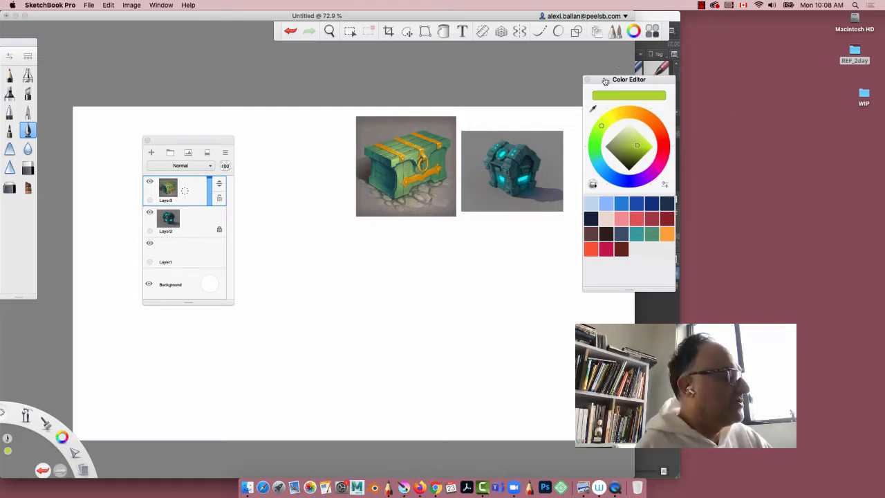
pyautogui.moveTo(599, 83)
pyautogui.mouseDown()
pyautogui.moveTo(541, 53)
pyautogui.moveTo(729, 81)
pyautogui.moveTo(801, 11)
pyautogui.mouseUp()
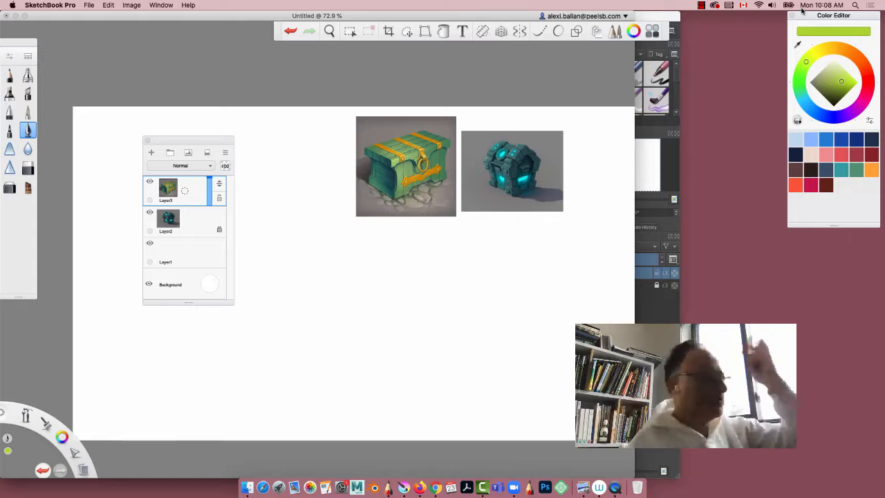
pyautogui.click(16, 16)
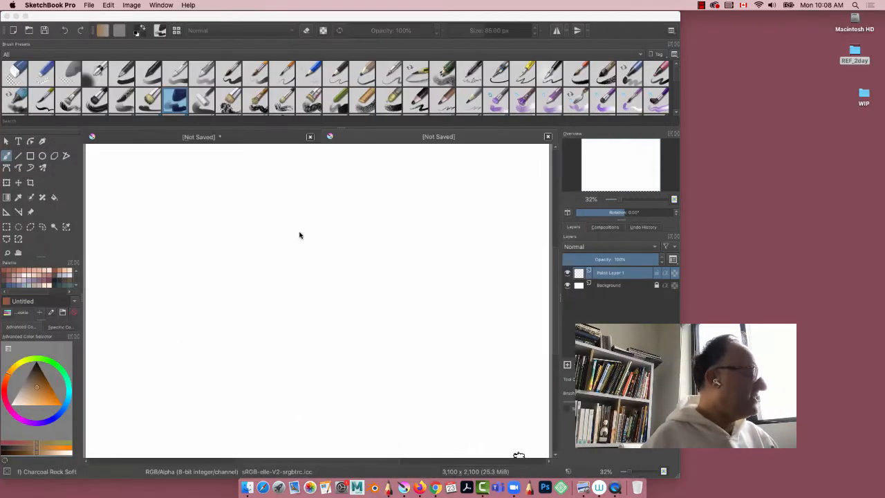
# Step: Dab a small brown mark on the Krita canvas and insert Chest, E - Art.jpeg from the REF_2day folder as a new layer
pyautogui.click(290, 239)
pyautogui.doubleClick(854, 54)
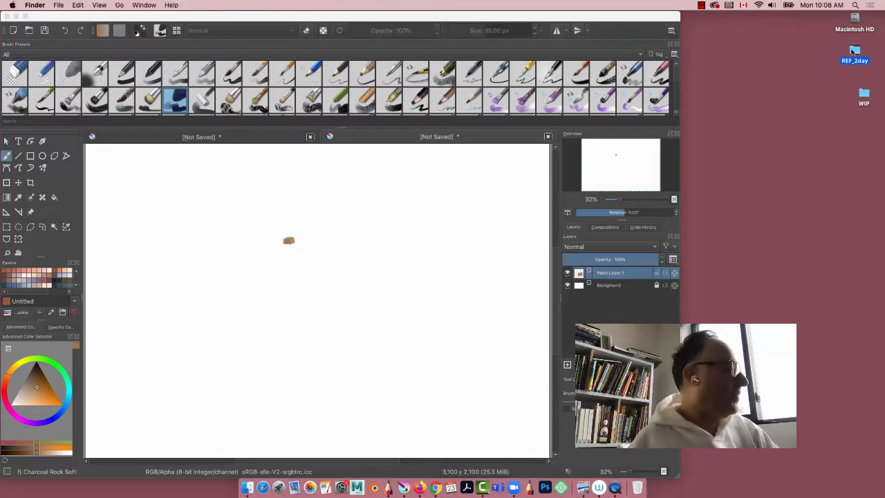
pyautogui.moveTo(597, 156); pyautogui.dragTo(222, 206)
pyautogui.click(241, 215)
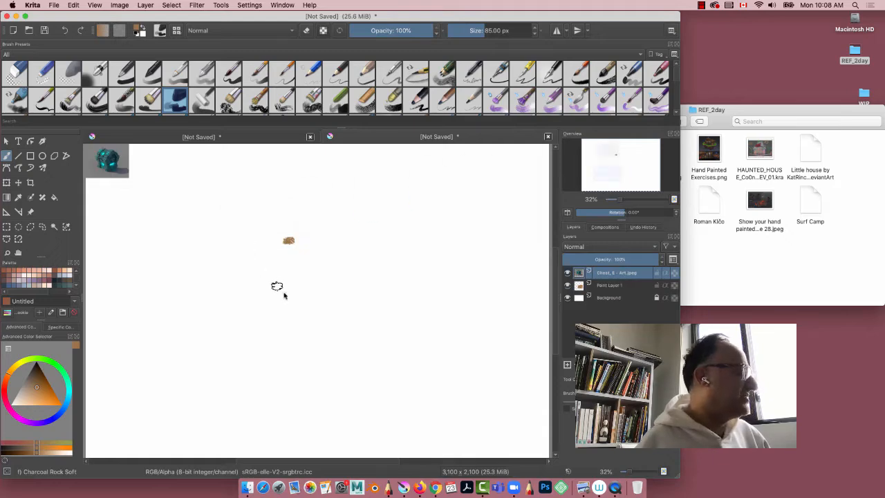
# Step: Reposition the REF_2day folder window and insert Portfolio.jpeg into the Krita canvas as a new layer
pyautogui.moveTo(754, 109); pyautogui.dragTo(816, 84)
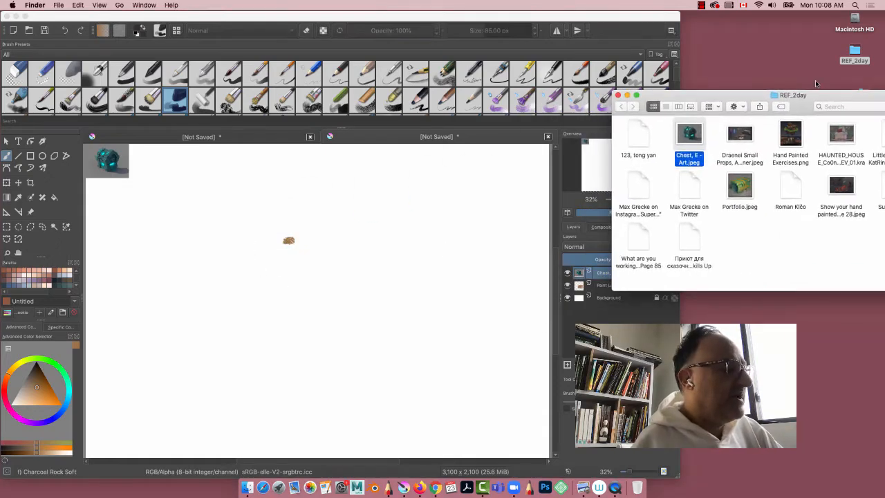
pyautogui.moveTo(740, 191); pyautogui.dragTo(214, 206)
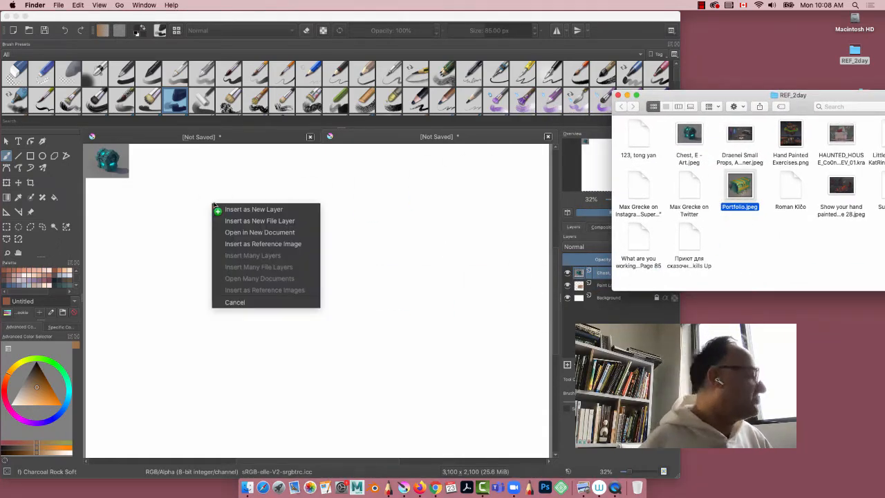
pyautogui.click(241, 209)
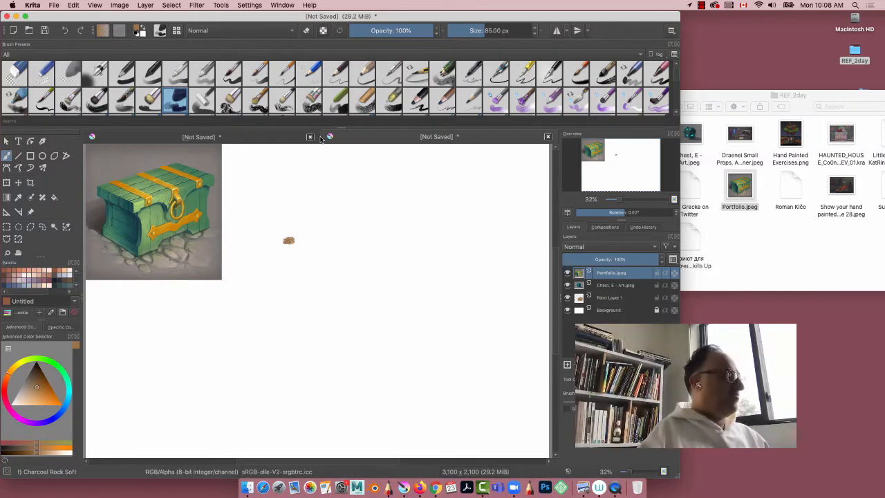
# Step: Widen the Krita window and move the Portfolio.jpeg layer to the right side of the canvas
pyautogui.moveTo(677, 474); pyautogui.dragTo(884, 474)
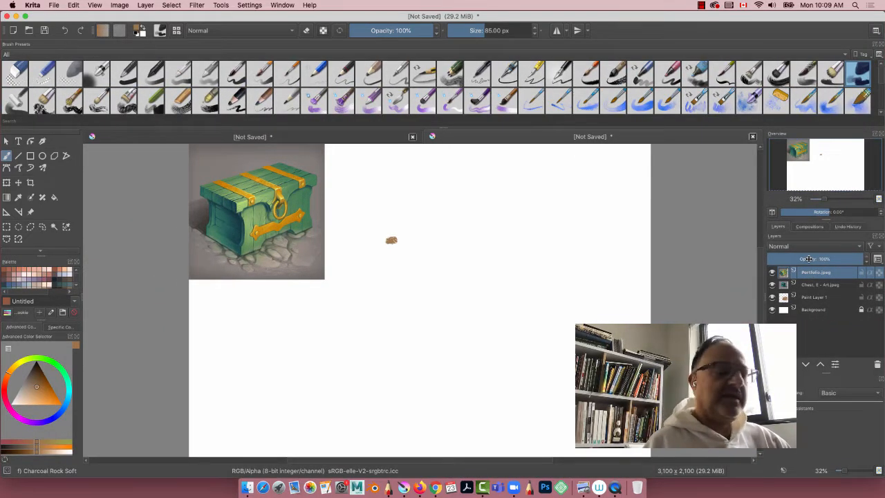
pyautogui.click(7, 183)
pyautogui.click(18, 183)
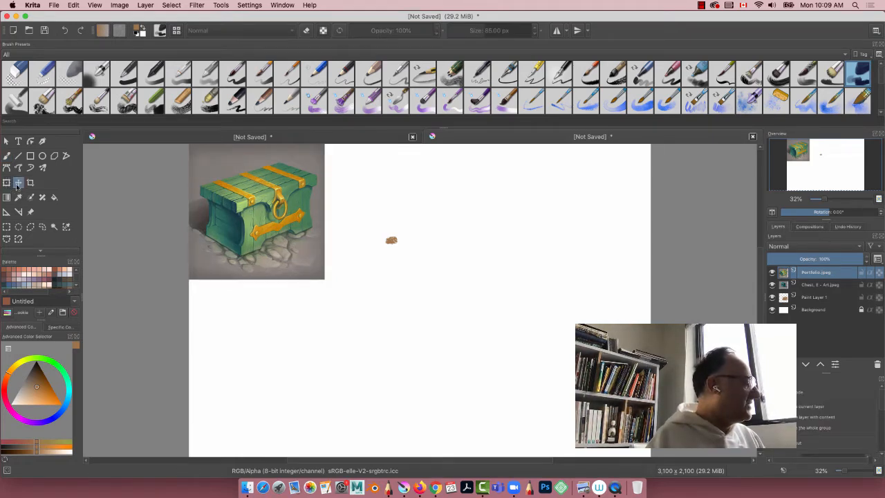
pyautogui.moveTo(299, 203); pyautogui.dragTo(602, 226)
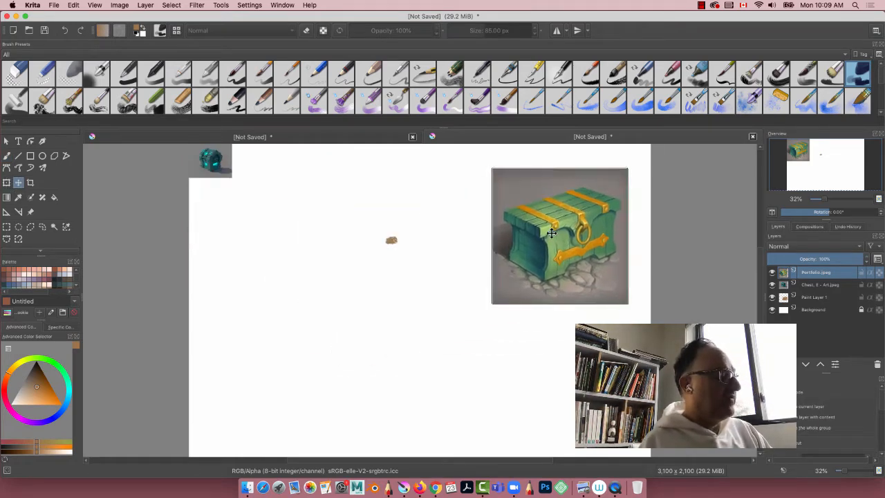
# Step: Shrink the green chest image proportionally with the Transform tool and place it in the canvas's upper-right corner
pyautogui.click(7, 182)
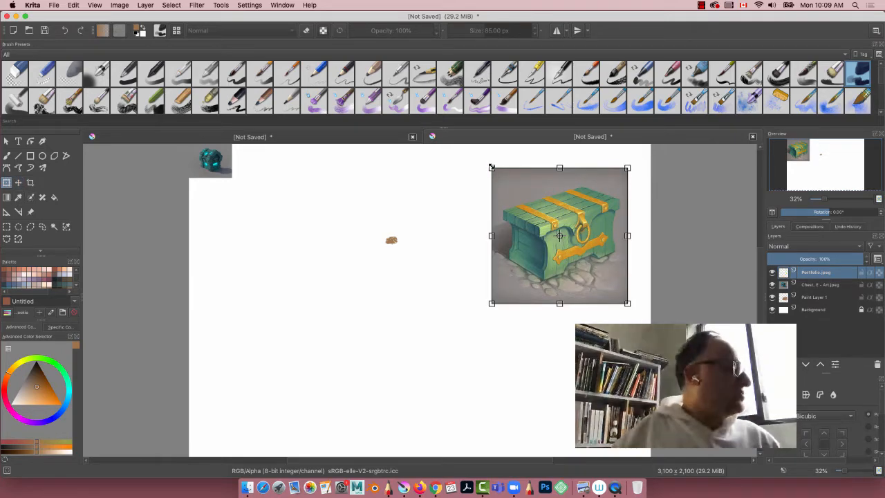
pyautogui.moveTo(491, 168); pyautogui.dragTo(537, 219)
pyautogui.moveTo(557, 234); pyautogui.dragTo(569, 172)
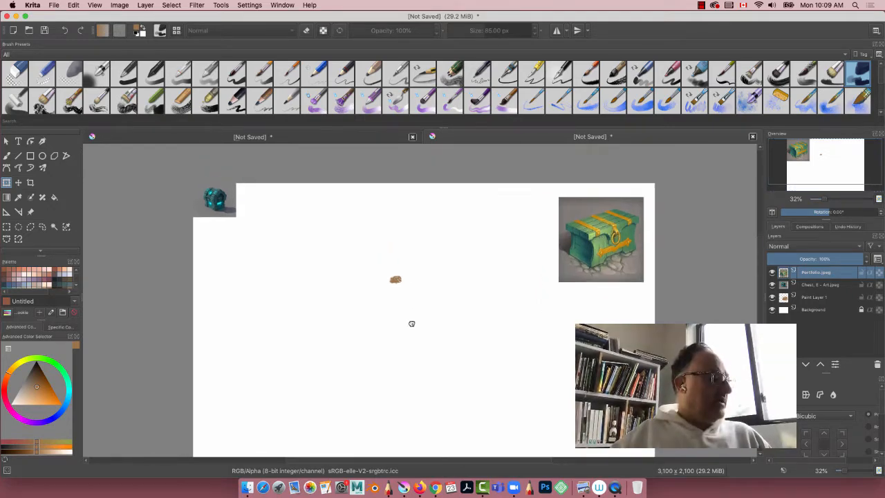
# Step: Enlarge the Chest, E - Art.jpeg layer and place it directly left of the green chest image, applying the transform
pyautogui.click(813, 284)
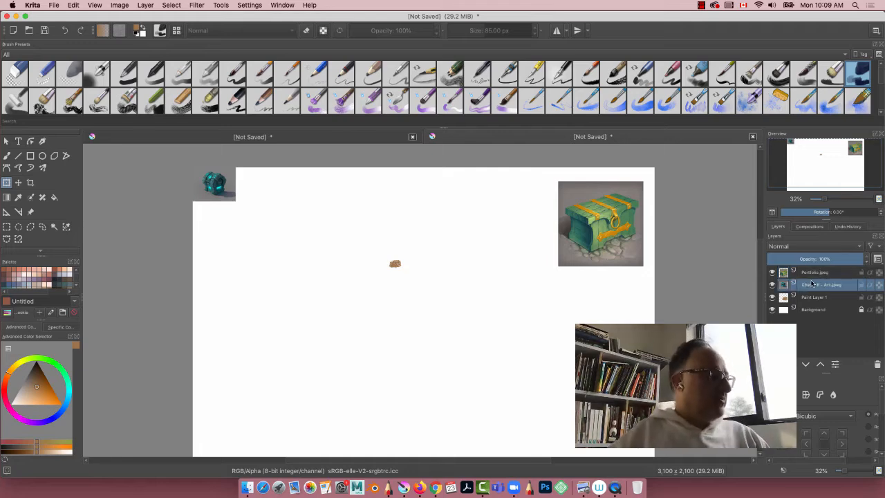
pyautogui.click(220, 189)
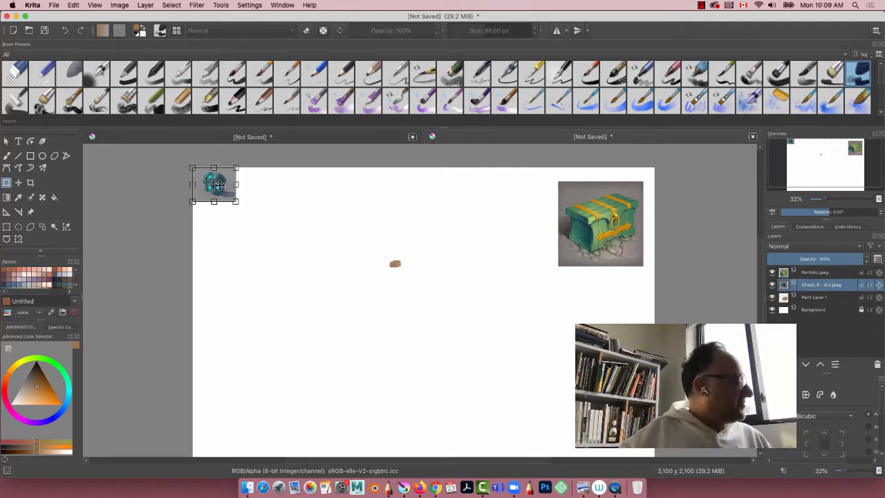
pyautogui.press('Return')
pyautogui.click(234, 193)
pyautogui.moveTo(214, 186); pyautogui.dragTo(469, 262)
pyautogui.moveTo(481, 224)
pyautogui.mouseDown()
pyautogui.moveTo(491, 224)
pyautogui.moveTo(483, 228)
pyautogui.mouseUp()
pyautogui.press('Return')
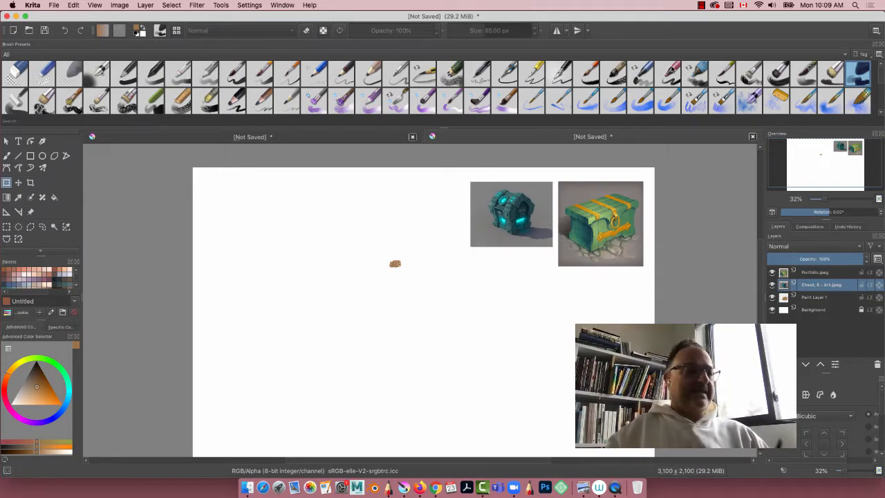
# Step: Merge the Portfolio.jpeg layer down into the Chest, E - Art.jpeg layer and check the merged references by toggling their visibility
pyautogui.click(812, 273)
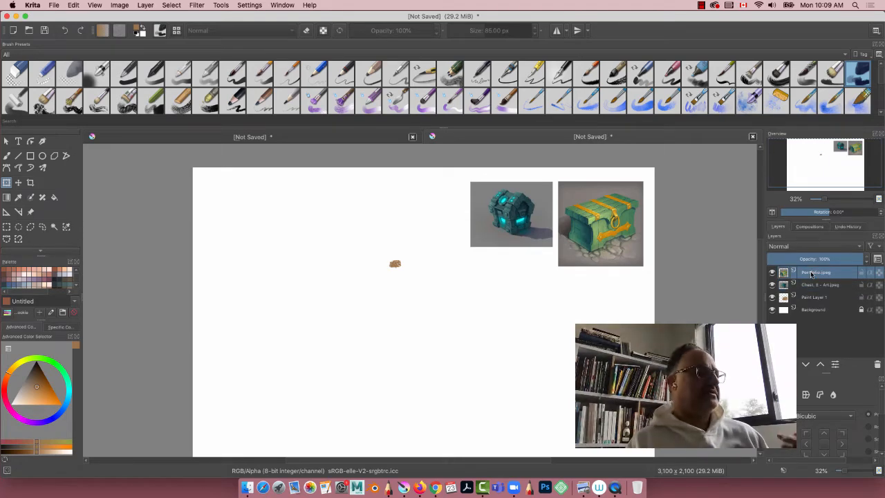
pyautogui.hotkey('shift', 'Delete')
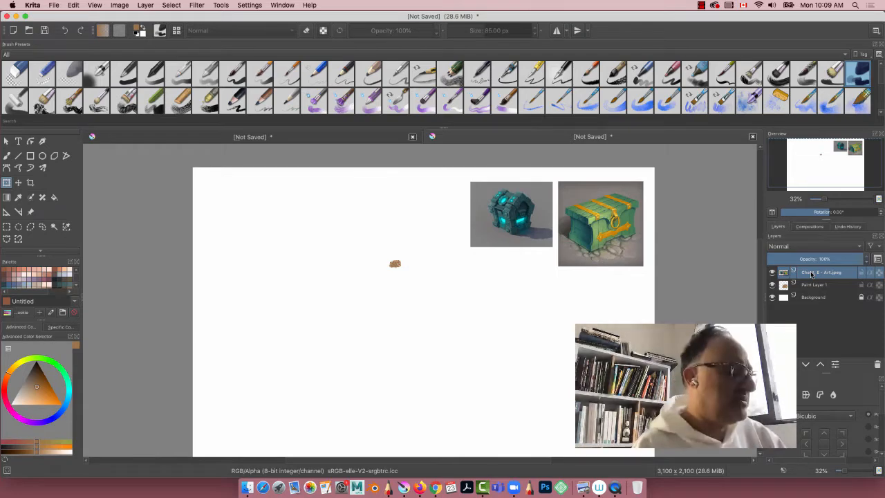
pyautogui.click(772, 273)
pyautogui.click(772, 272)
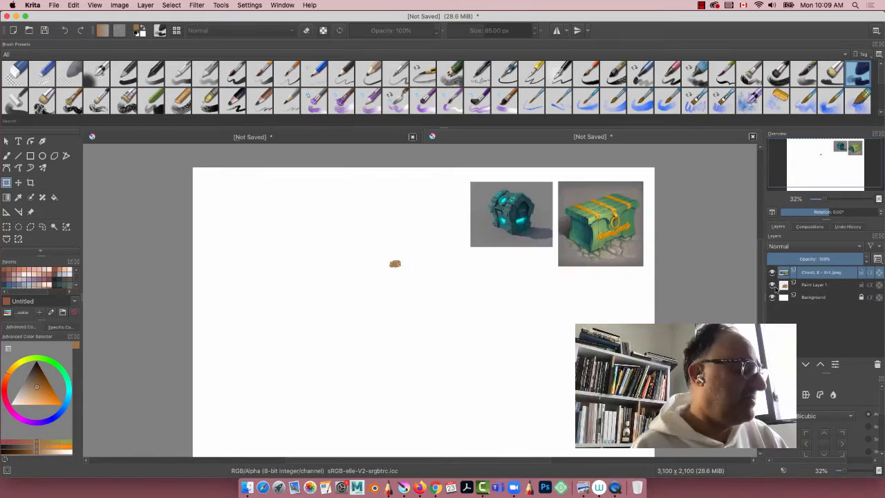
pyautogui.click(25, 15)
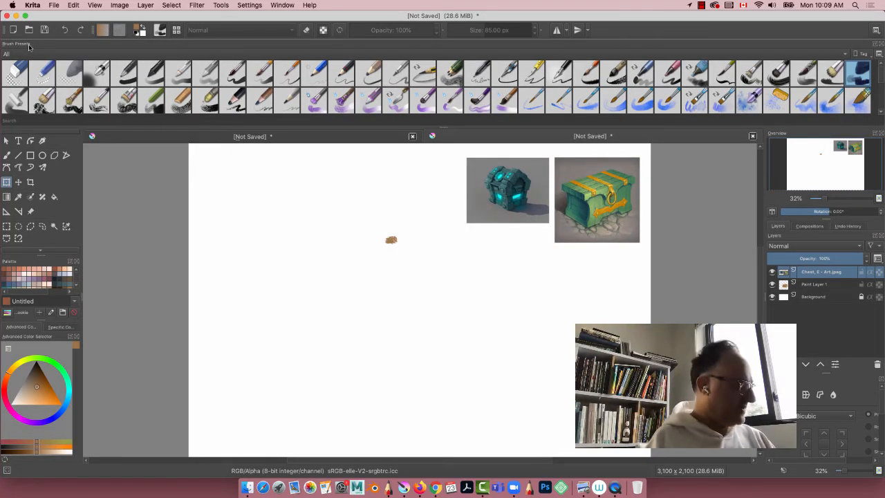
# Step: Switch to SketchBook Pro, merge Layer3 into Layer2 so both chest references share one layer, and minimize its window
pyautogui.click(389, 488)
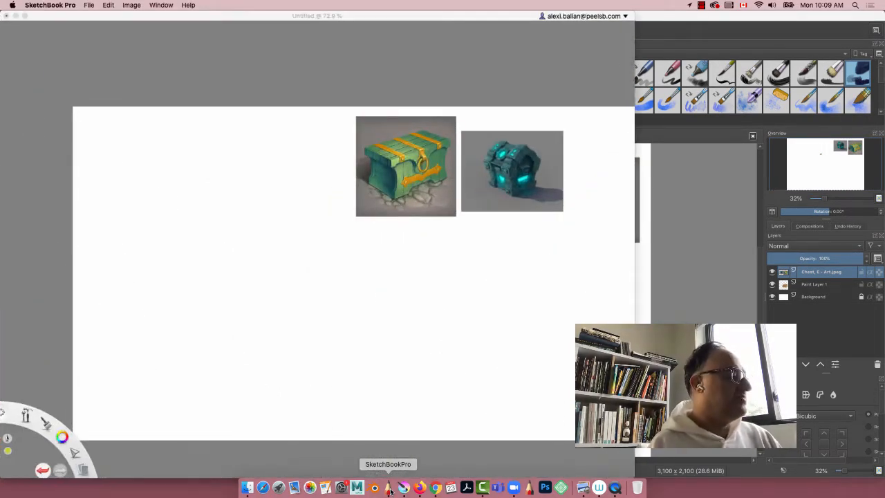
pyautogui.click(594, 33)
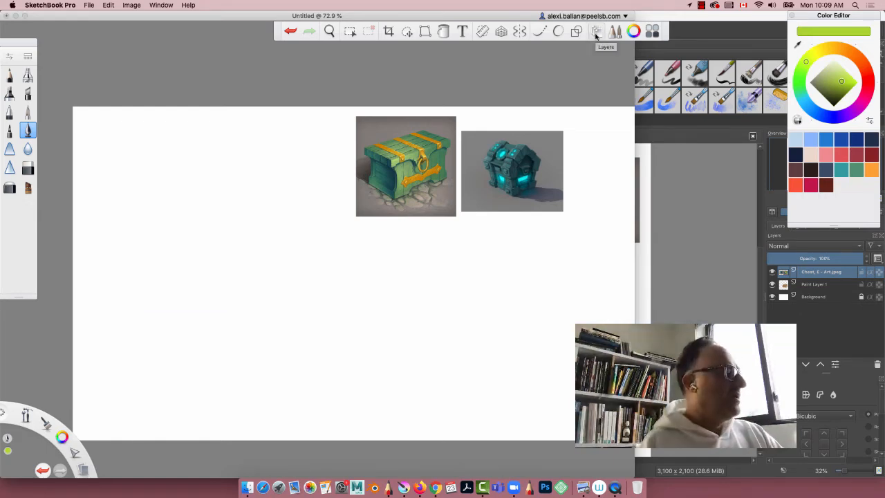
pyautogui.click(597, 33)
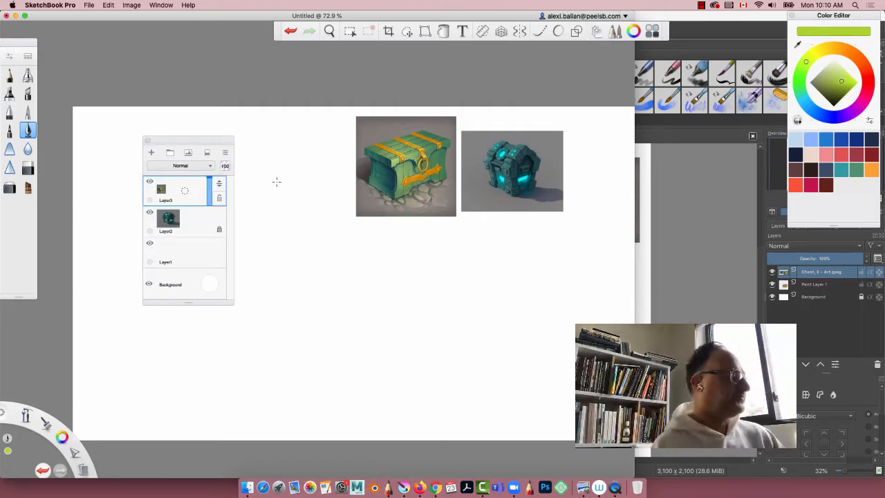
pyautogui.moveTo(186, 192); pyautogui.dragTo(189, 220)
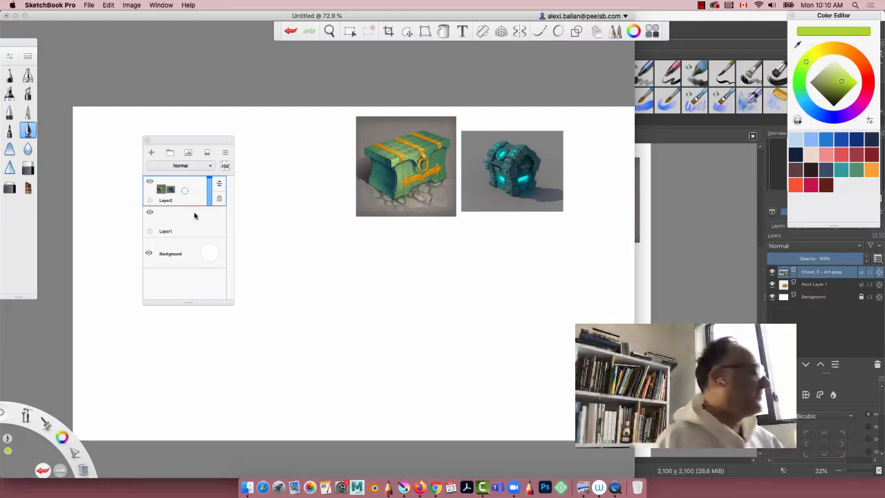
pyautogui.moveTo(170, 142); pyautogui.dragTo(478, 286)
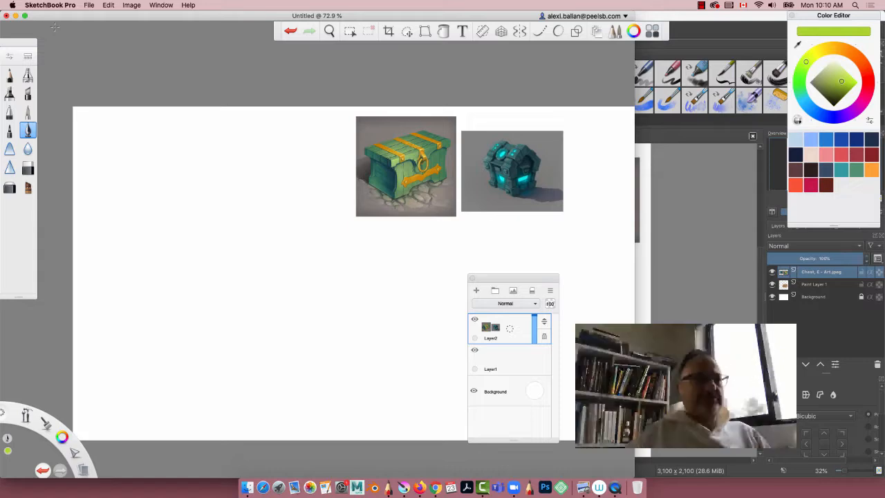
pyautogui.click(15, 16)
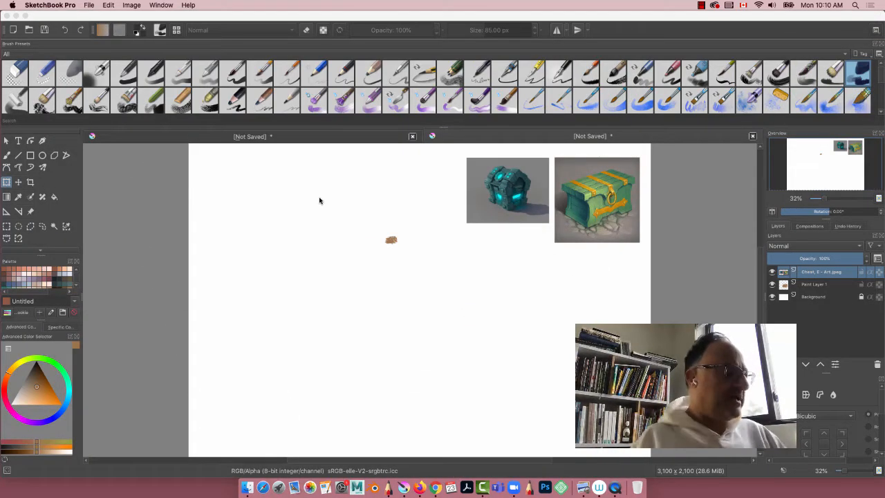
# Step: Add four empty paint layers above Paint Layer 1 in Krita, delete Paint Layer 1, and select Paint Layer 5
pyautogui.click(808, 284)
pyautogui.press('Insert')
pyautogui.press('Insert')
pyautogui.press('Insert')
pyautogui.press('Insert')
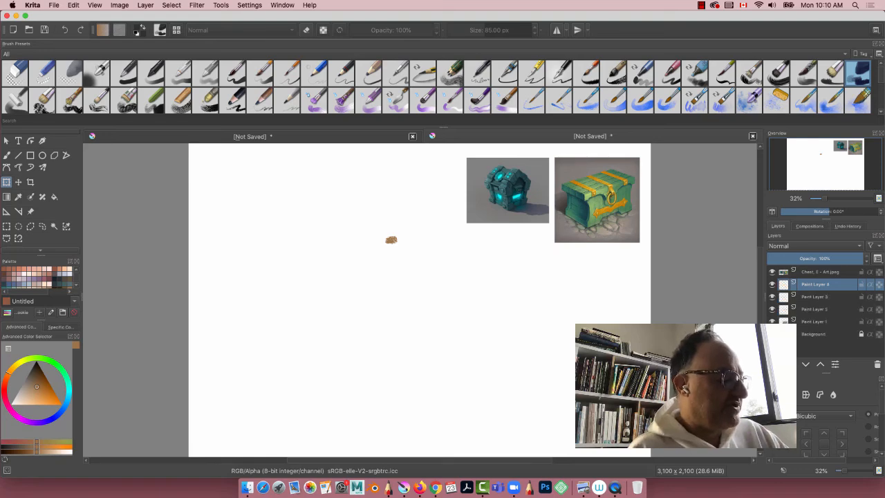
pyautogui.click(812, 335)
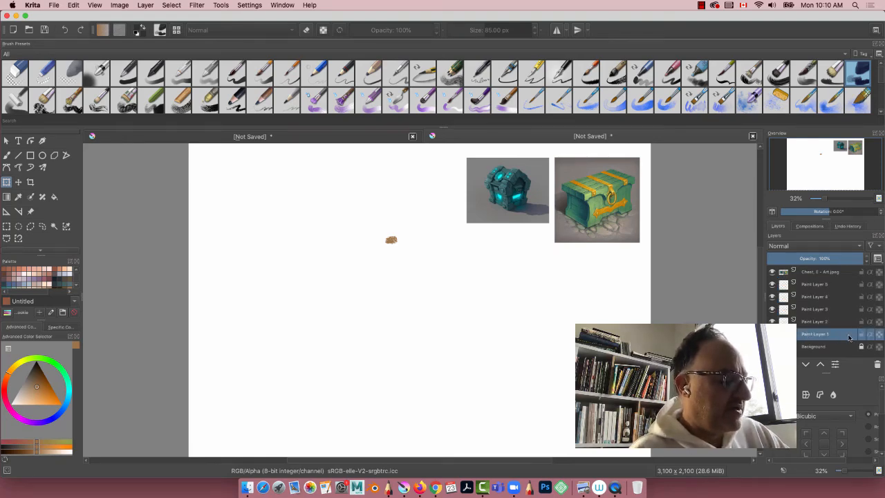
pyautogui.click(875, 364)
pyautogui.click(783, 285)
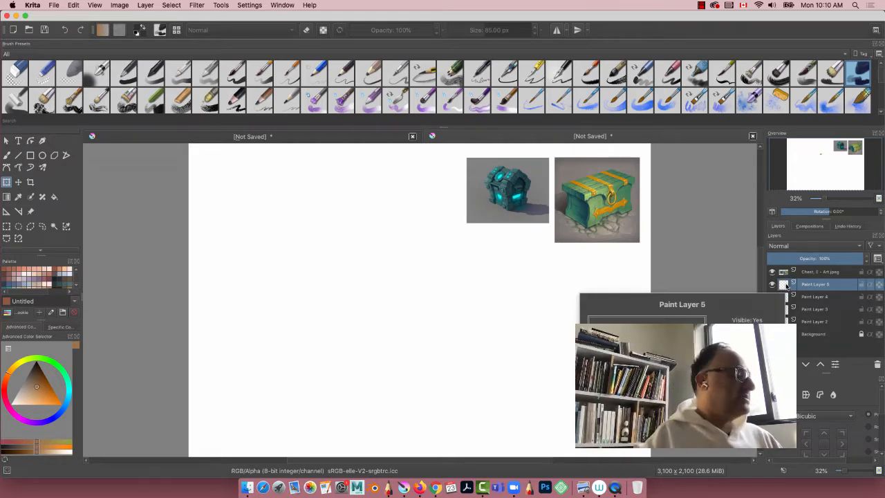
pyautogui.click(340, 272)
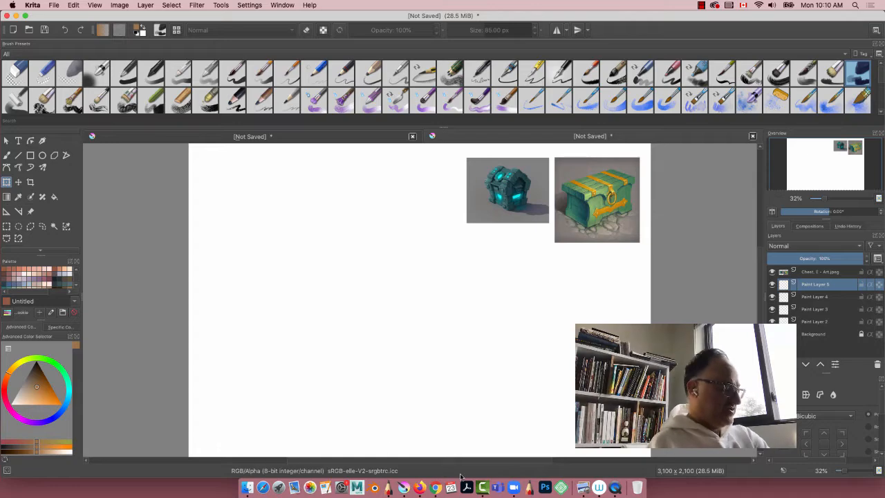
# Step: Switch to Firefox, open the Medieval Inn pin's DeviantArt source, and open the artist's Props and Highpolys artwork
pyautogui.click(418, 488)
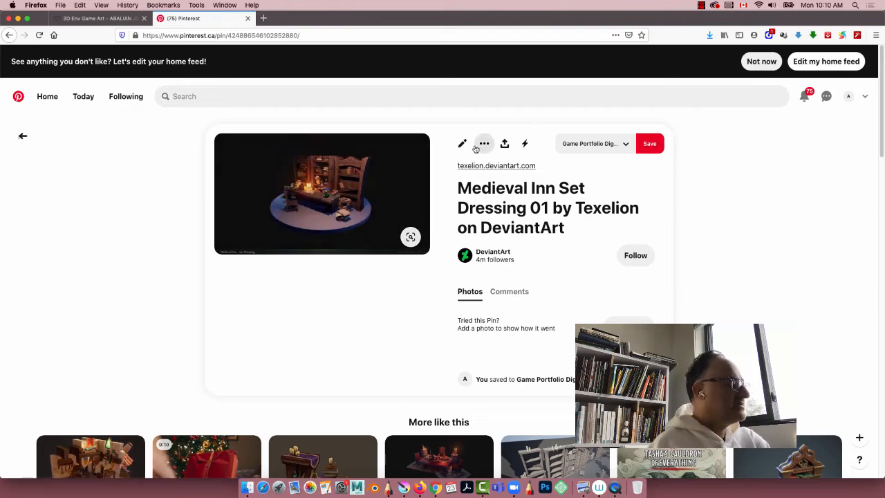
pyautogui.click(483, 168)
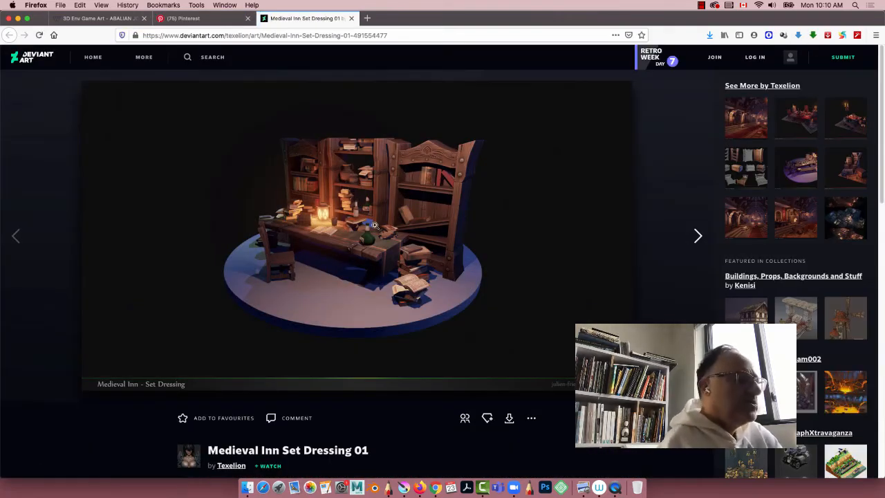
pyautogui.click(756, 164)
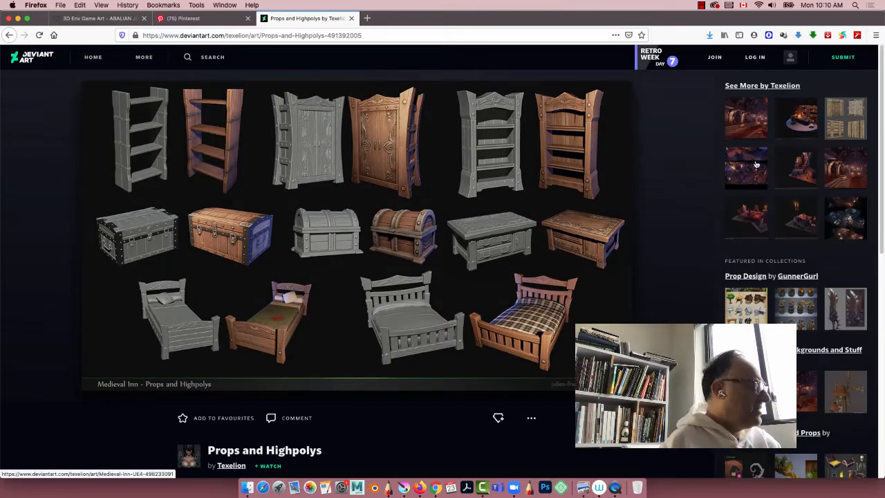
# Step: Enlarge the Props and Highpolys image and save it in the REF_2day folder as ref03
pyautogui.rightClick(311, 187)
pyautogui.click(328, 220)
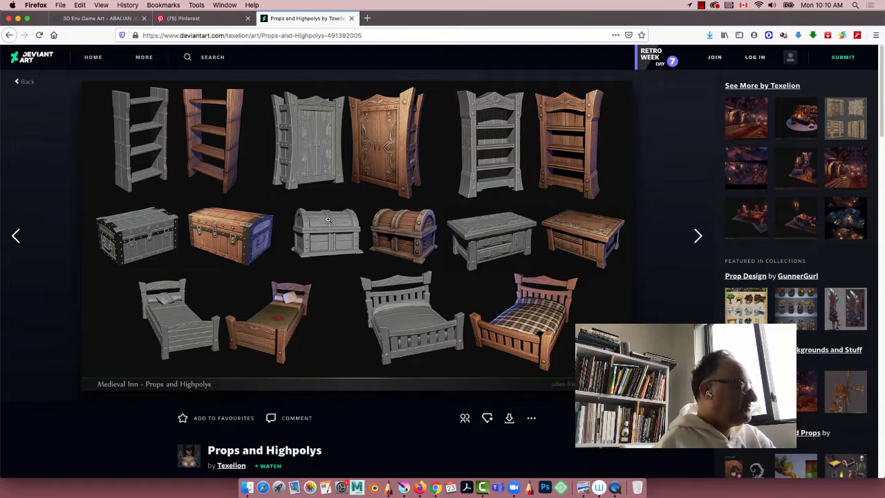
pyautogui.rightClick(328, 220)
pyautogui.click(329, 219)
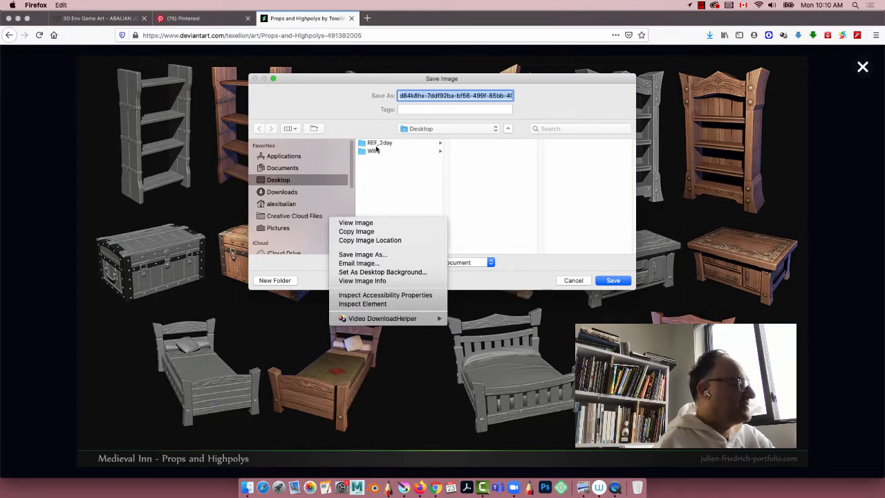
pyautogui.click(376, 145)
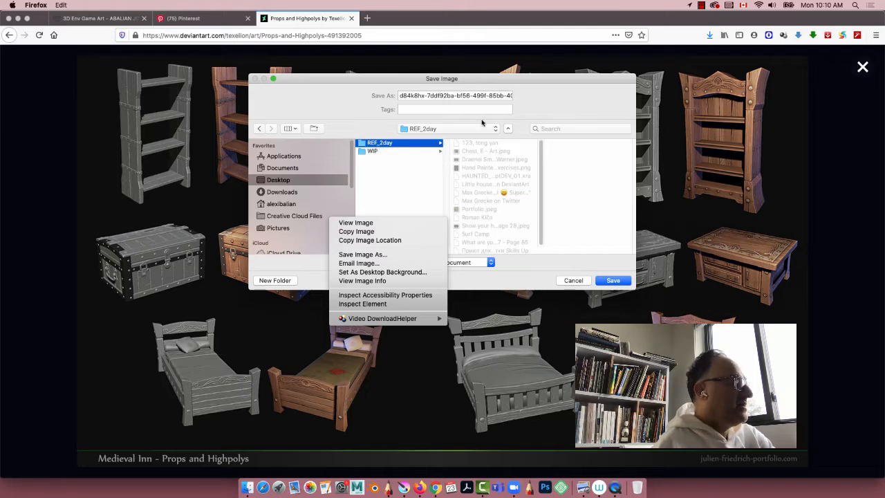
pyautogui.tripleClick(464, 95)
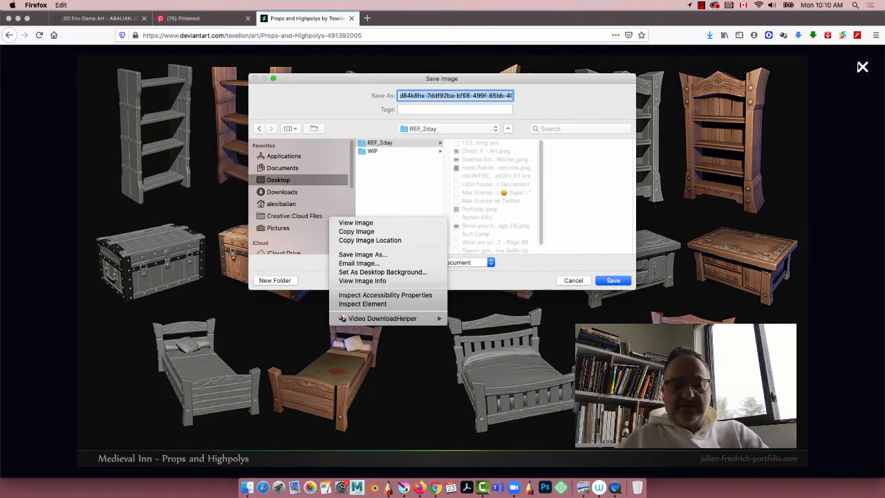
pyautogui.write('ref01')
pyautogui.press('Return')
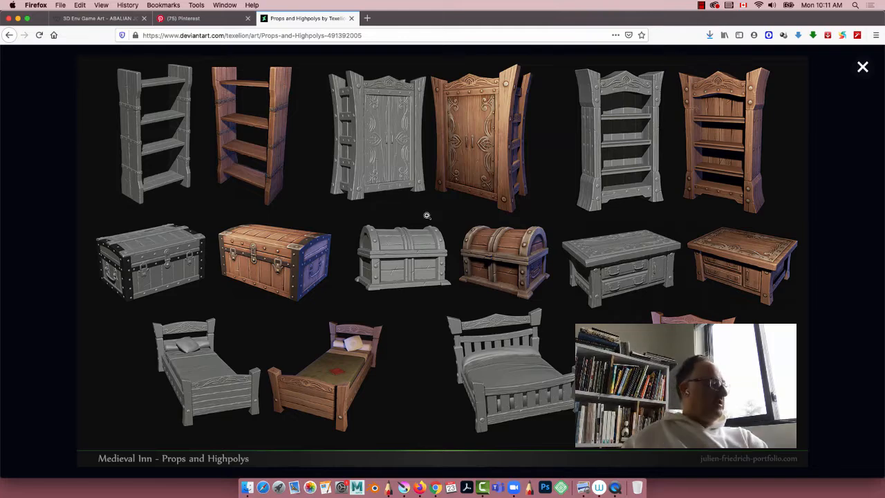
# Step: Close the enlarged image, open the DinerRoom Props03 artwork, and save its image in REF_2day as ref04
pyautogui.click(861, 65)
pyautogui.moveTo(857, 63)
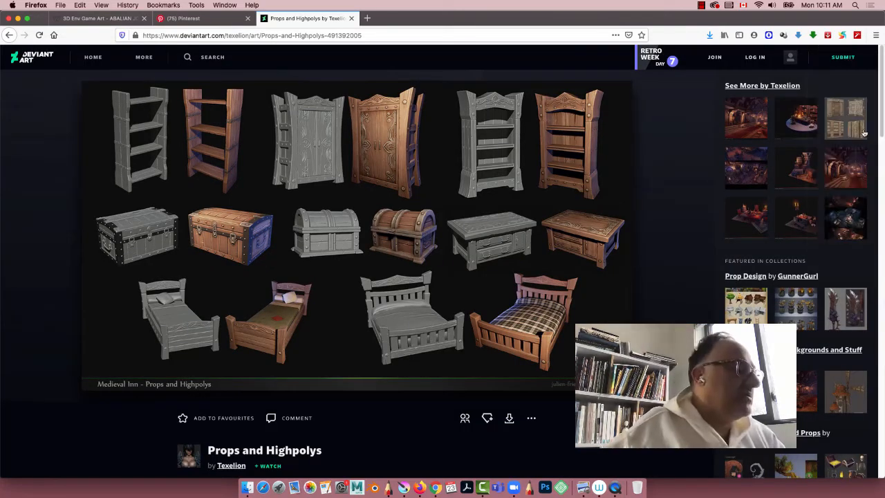
pyautogui.click(804, 168)
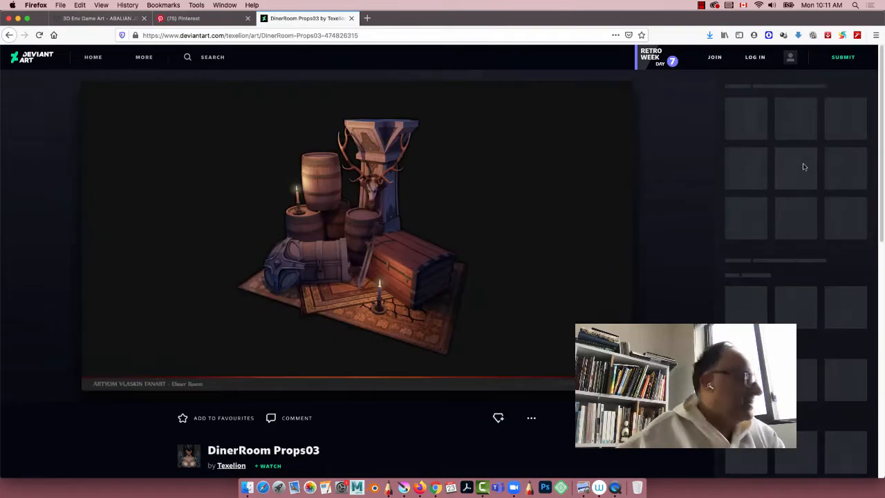
pyautogui.rightClick(355, 227)
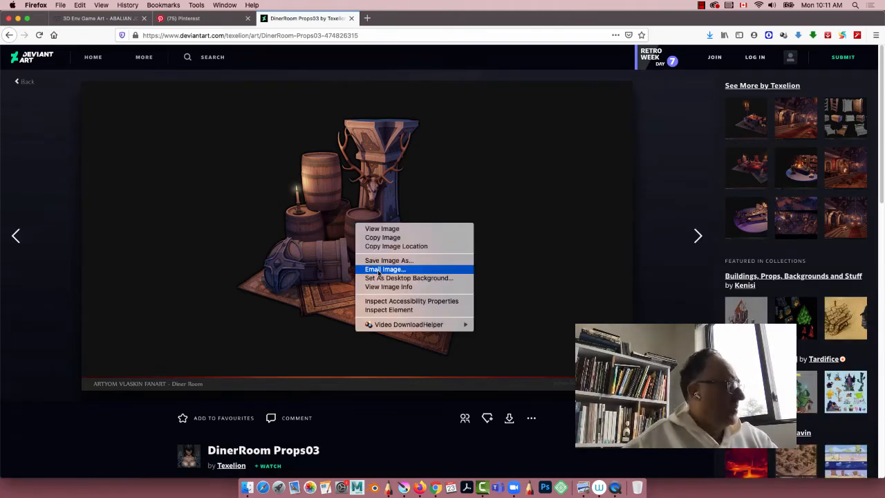
pyautogui.click(378, 261)
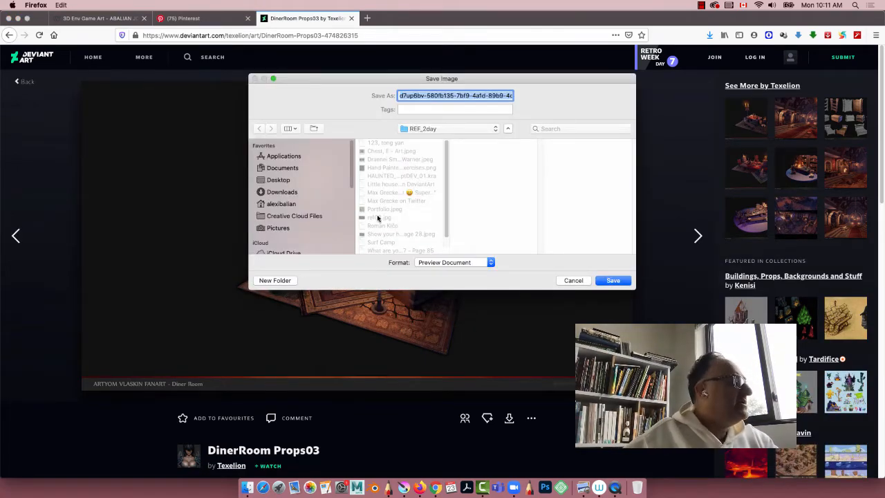
pyautogui.write('ref04')
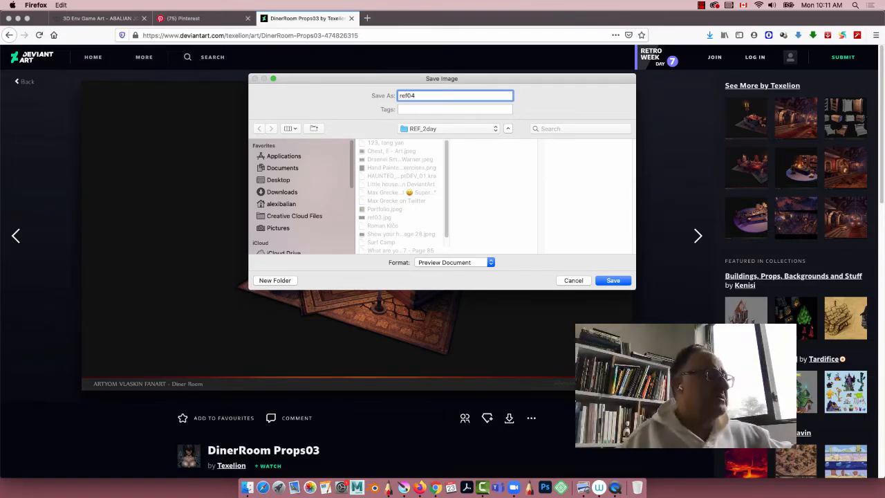
pyautogui.press('Return')
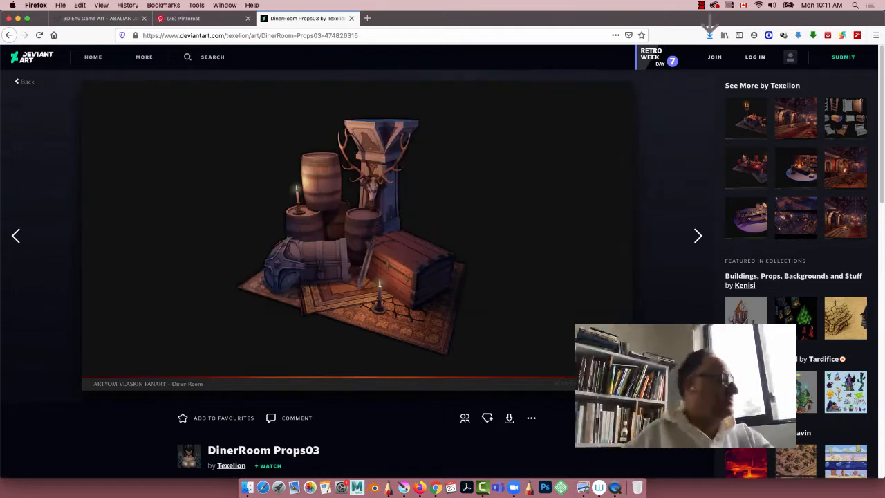
# Step: Return to the Pinterest page, minimize Firefox, and arrange the Krita and REF_2day windows so both are accessible
pyautogui.click(182, 18)
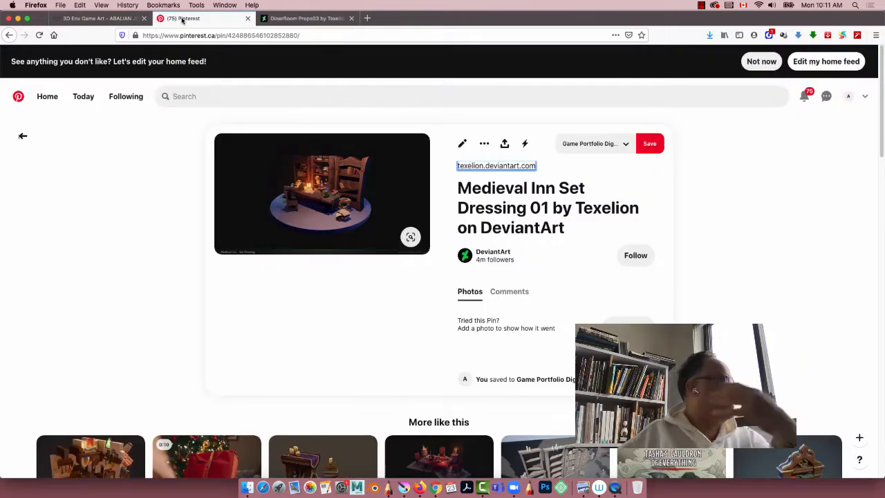
pyautogui.click(18, 18)
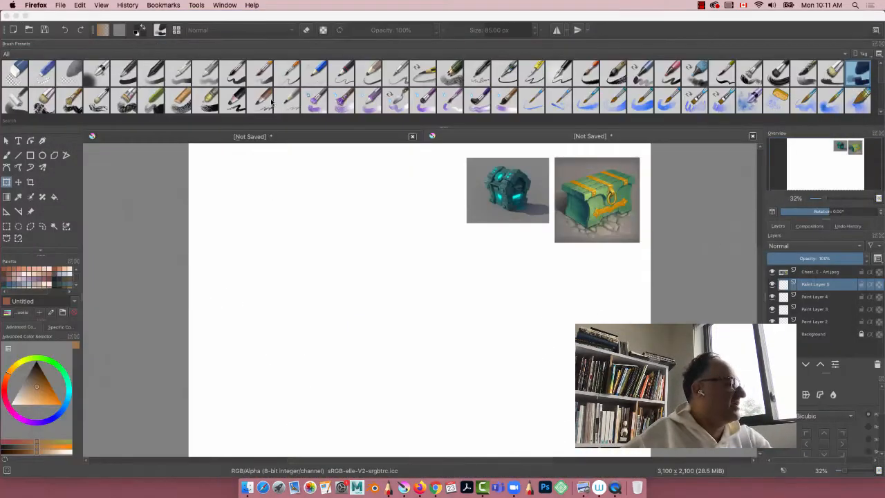
pyautogui.moveTo(842, 18); pyautogui.dragTo(765, 17)
pyautogui.moveTo(808, 76); pyautogui.dragTo(593, 103)
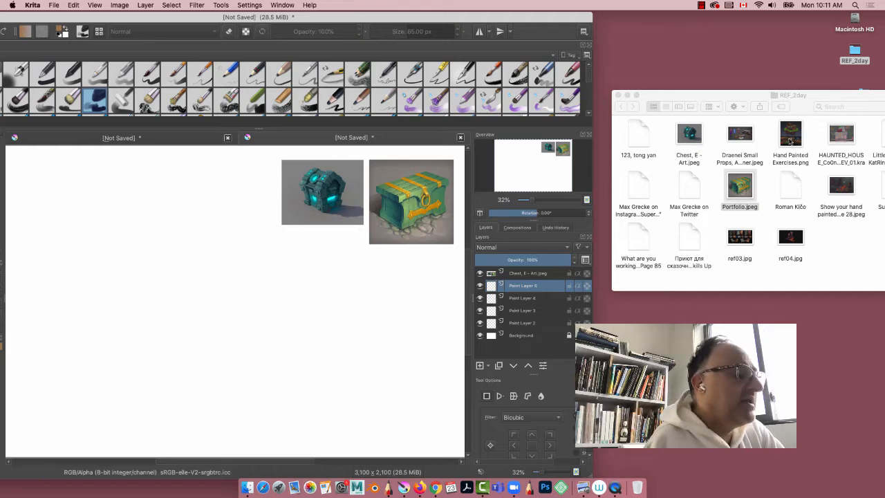
pyautogui.click(742, 140)
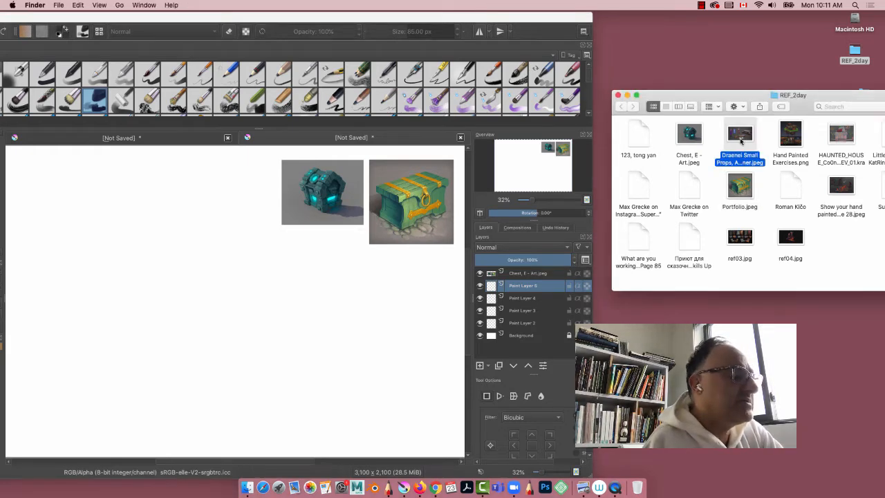
pyautogui.moveTo(718, 94); pyautogui.dragTo(596, 94)
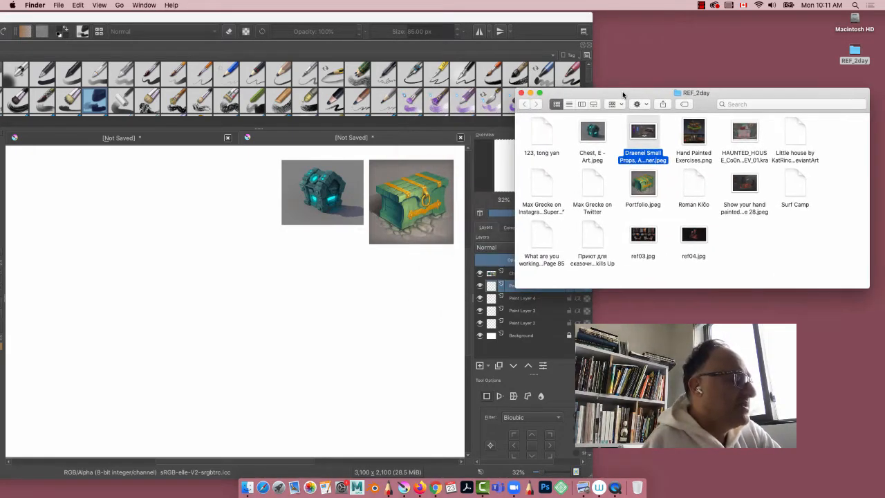
# Step: Insert ref04.jpg and ref03.jpg from REF_2day into the Krita canvas as new layers
pyautogui.click(697, 234)
pyautogui.moveTo(697, 235); pyautogui.dragTo(118, 233)
pyautogui.click(134, 240)
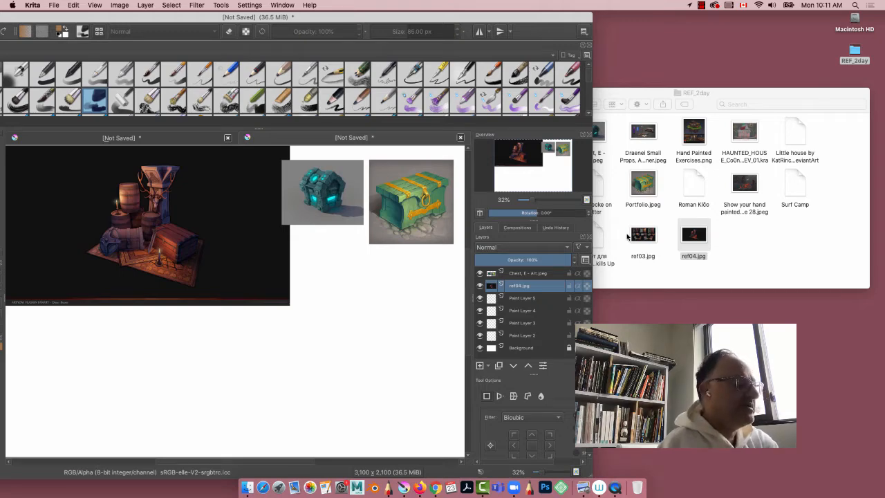
pyautogui.click(630, 236)
pyautogui.moveTo(631, 236); pyautogui.dragTo(295, 401)
pyautogui.click(303, 295)
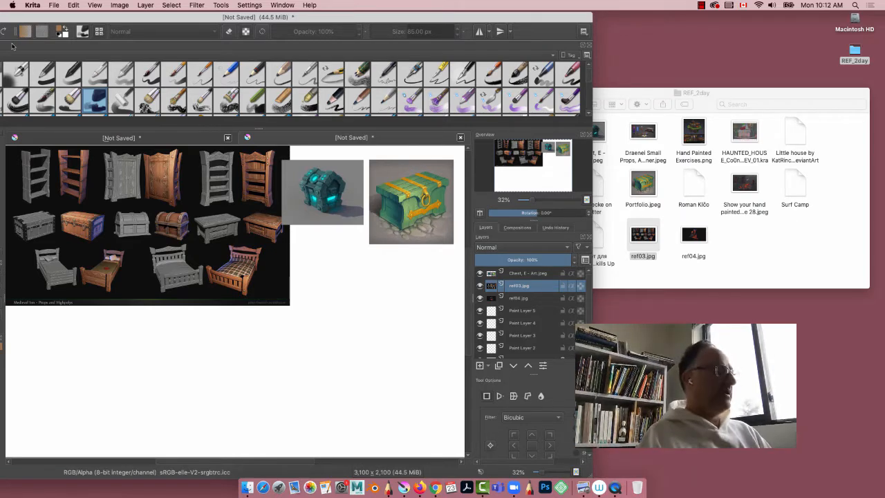
# Step: Reposition and widen the Krita window so the toolbox and the full Layers list are both on screen
pyautogui.click(590, 187)
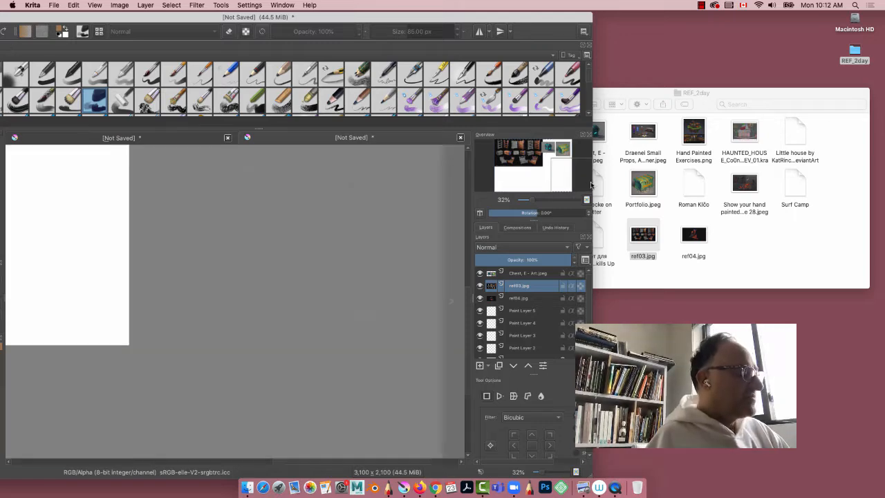
pyautogui.moveTo(591, 184); pyautogui.dragTo(881, 217)
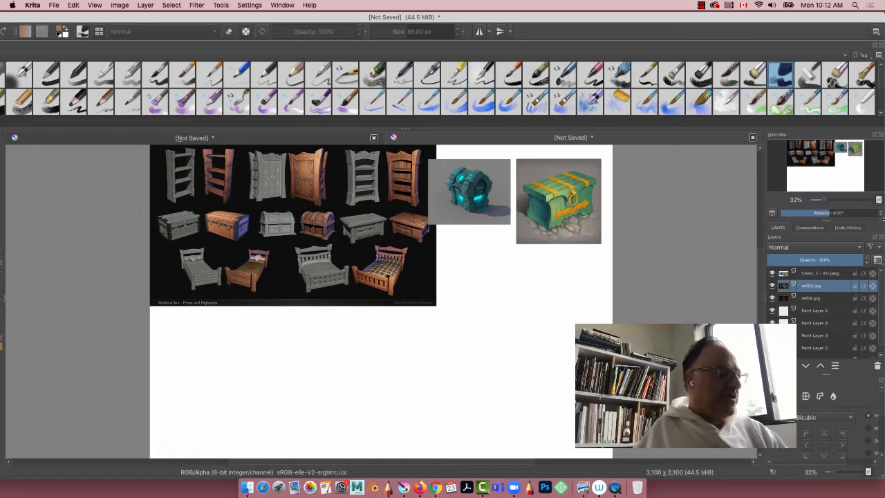
pyautogui.click(811, 273)
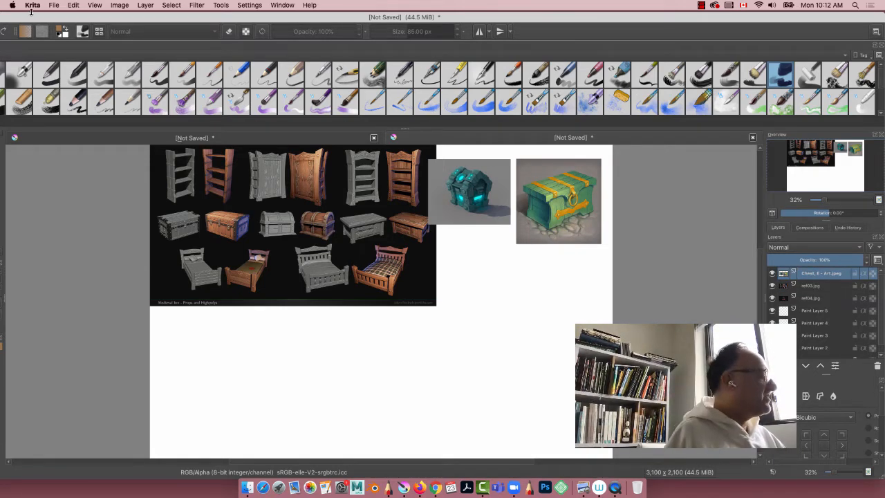
pyautogui.moveTo(306, 19); pyautogui.dragTo(411, 11)
pyautogui.moveTo(108, 134); pyautogui.dragTo(255, 104)
pyautogui.click(288, 7)
pyautogui.click(46, 15)
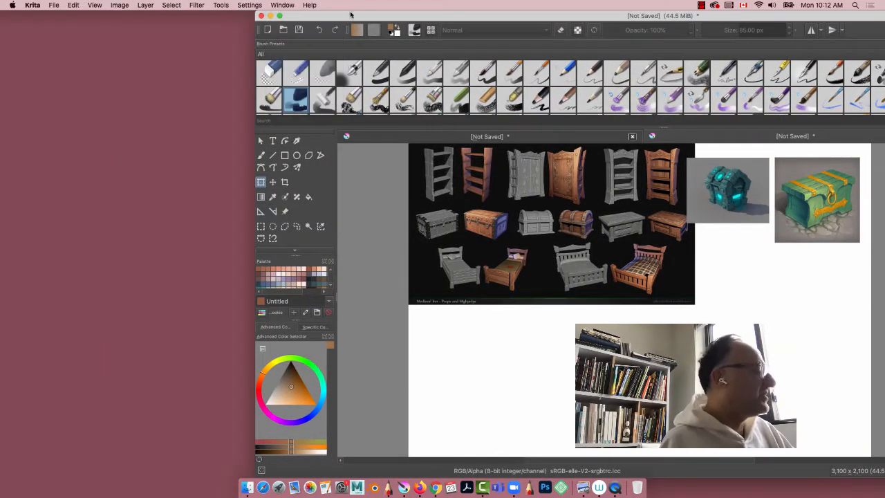
pyautogui.moveTo(350, 15); pyautogui.dragTo(97, 6)
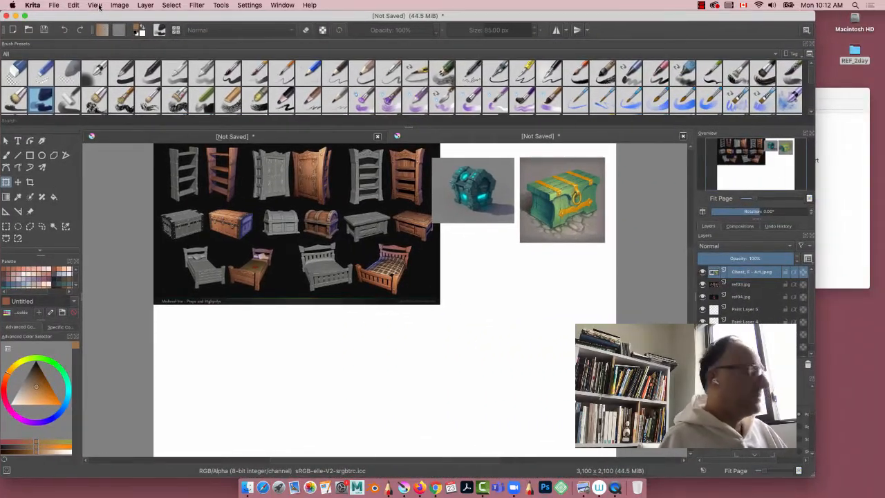
pyautogui.moveTo(819, 242); pyautogui.dragTo(882, 244)
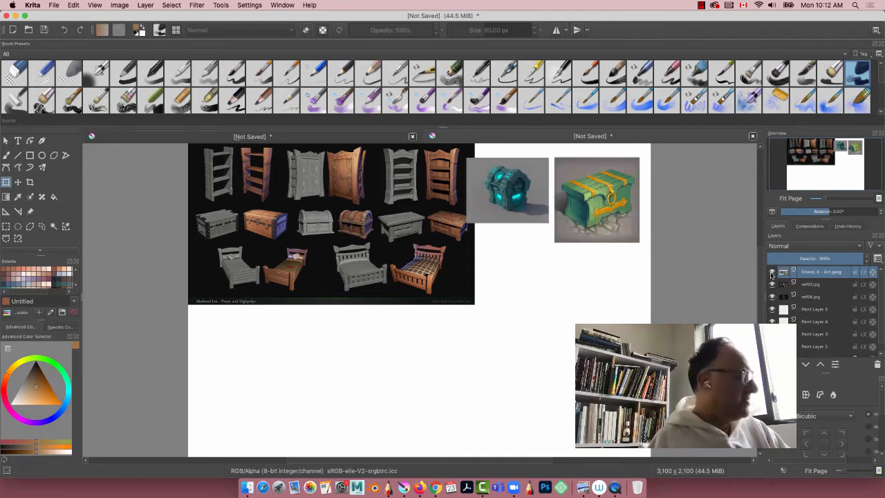
# Step: On the ref03.jpg layer, use rectangular selections to delete the leftmost strip and the lower row of beds
pyautogui.click(772, 285)
pyautogui.click(772, 285)
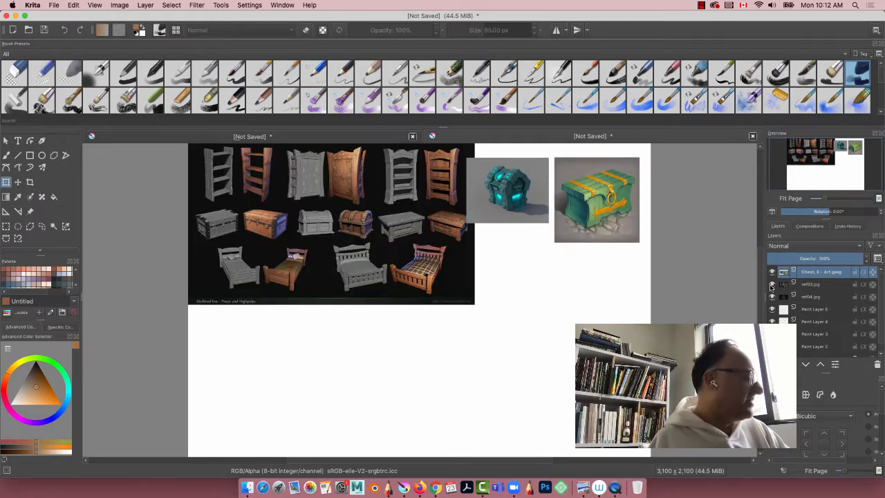
pyautogui.click(814, 286)
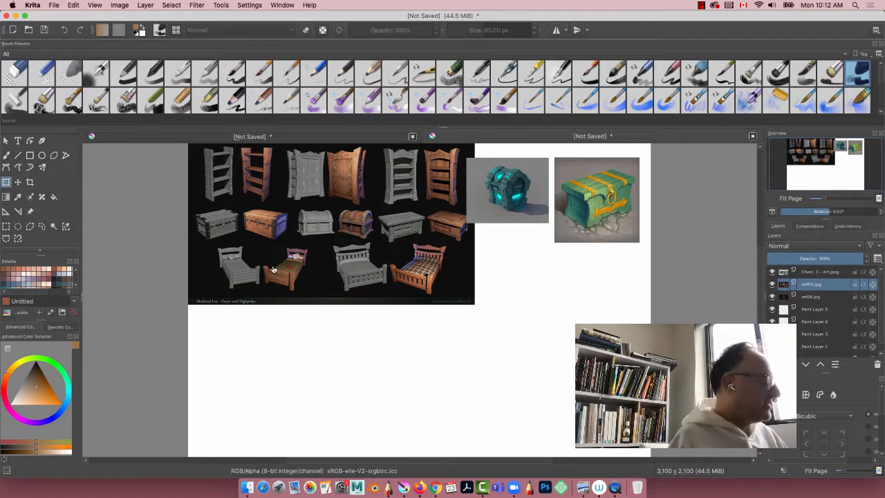
pyautogui.hotkey('ctrl', 'r')
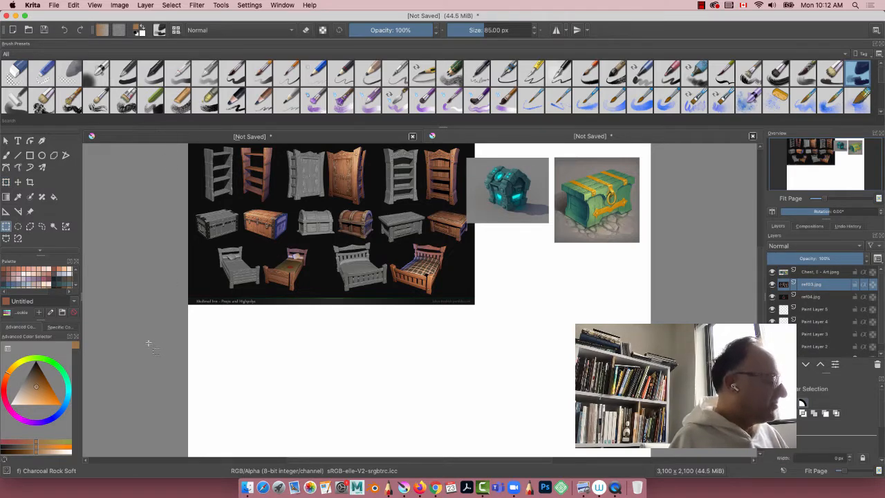
pyautogui.moveTo(148, 343); pyautogui.dragTo(237, 138)
pyautogui.press('Delete')
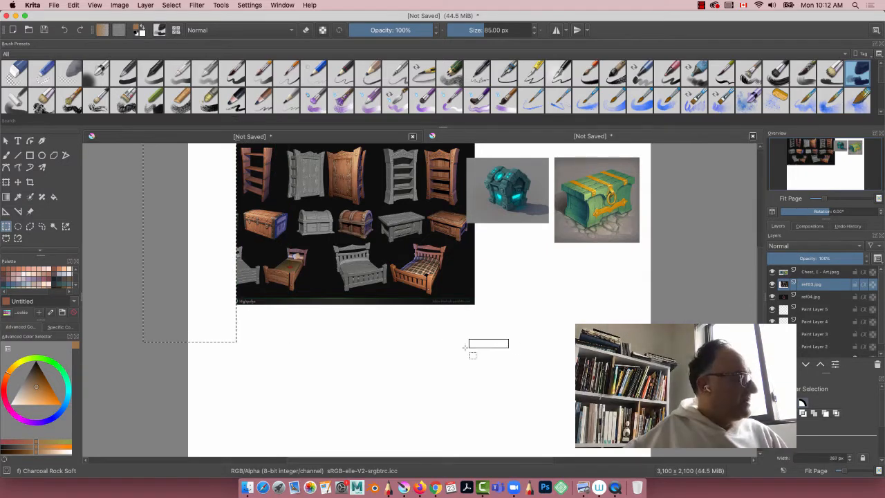
pyautogui.moveTo(468, 347); pyautogui.dragTo(379, 118)
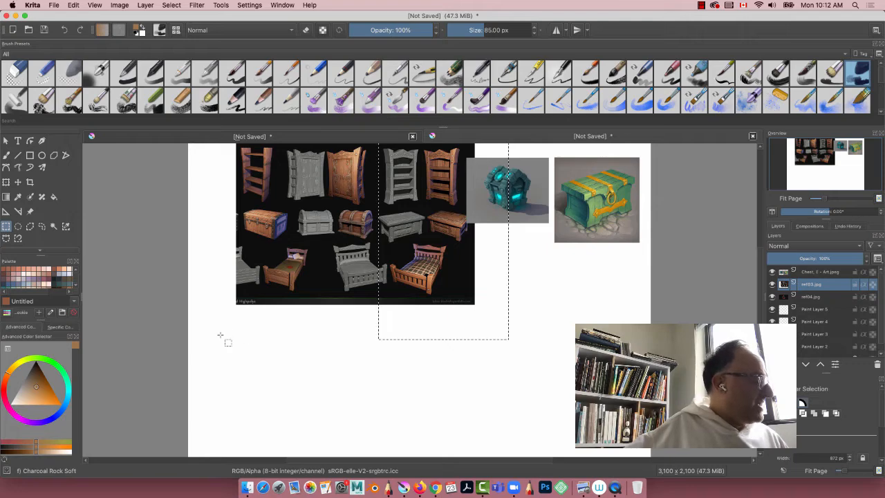
pyautogui.moveTo(183, 336); pyautogui.dragTo(513, 240)
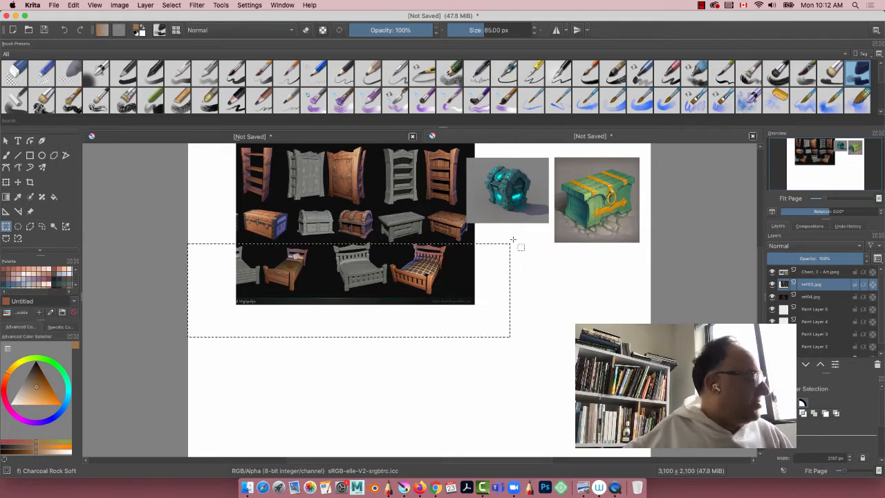
pyautogui.press('Delete')
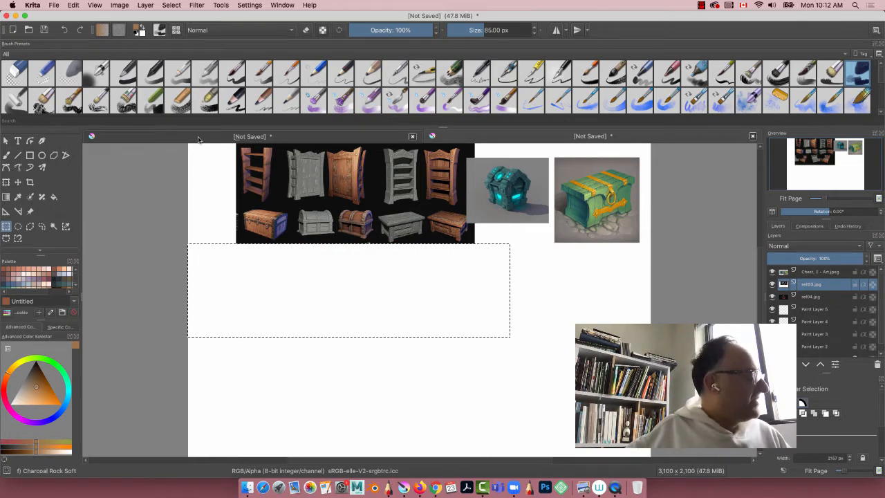
# Step: Delete the upper row of shelves and wardrobes from the ref03.jpg layer and clear the selection
pyautogui.moveTo(198, 140); pyautogui.dragTo(382, 159)
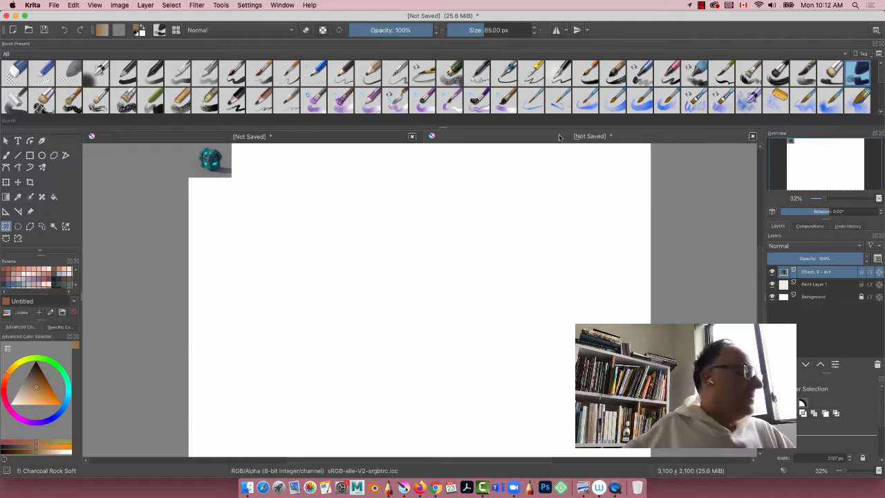
pyautogui.click(276, 136)
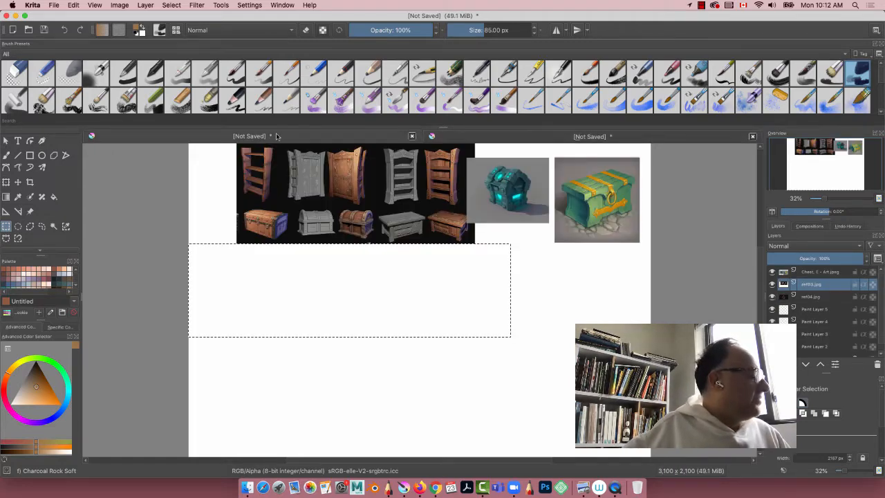
pyautogui.moveTo(195, 282); pyautogui.dragTo(199, 347)
pyautogui.moveTo(180, 166); pyautogui.dragTo(487, 270)
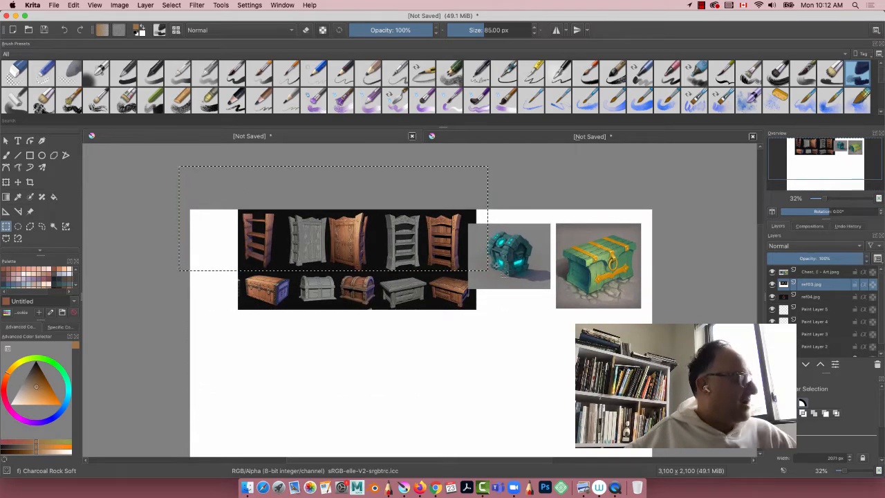
pyautogui.press('Delete')
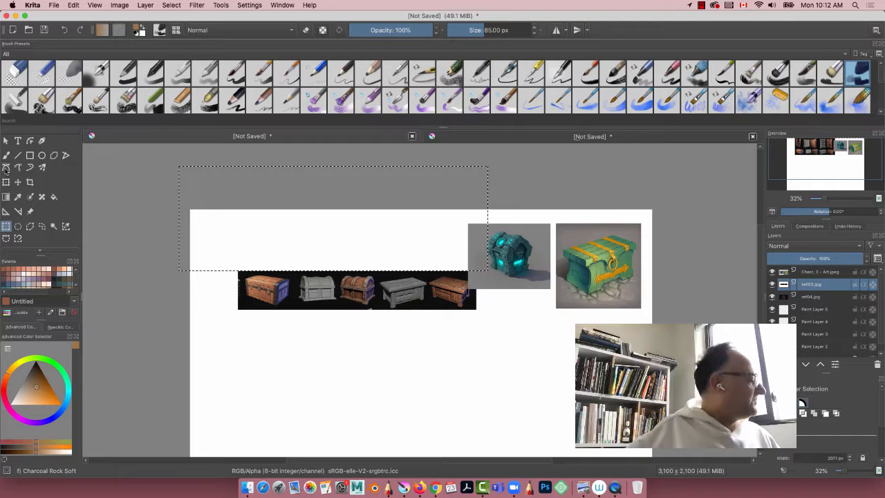
pyautogui.press('t')
pyautogui.hotkey('ctrl', 'shift', 'a')
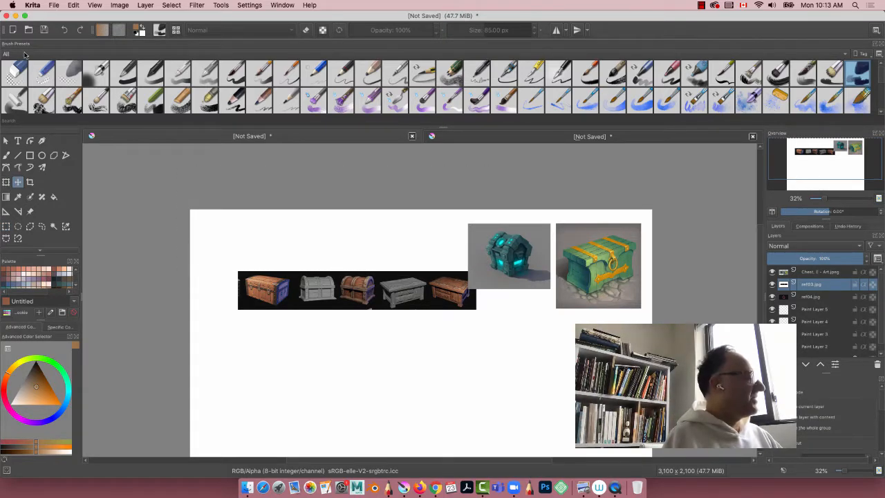
# Step: Set the keyboard shortcut scheme to photoshop_compatible in Krita's configuration and accept the settings
pyautogui.click(27, 5)
pyautogui.click(36, 29)
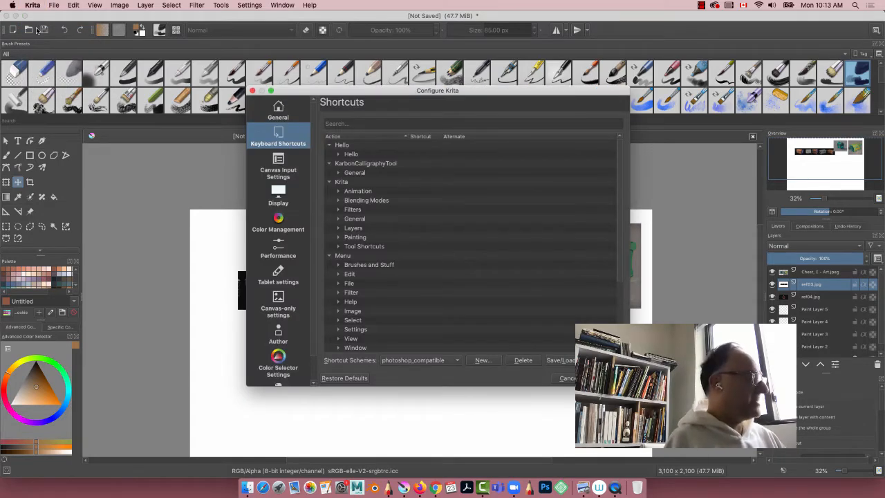
pyautogui.click(395, 361)
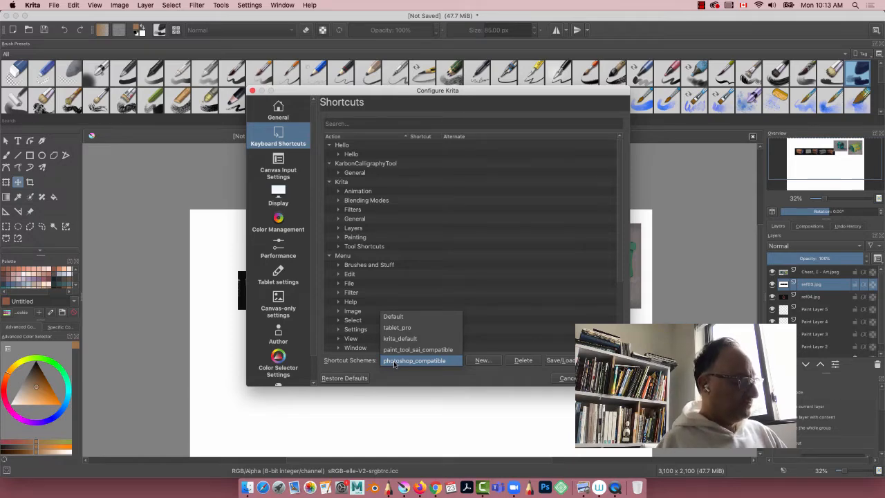
pyautogui.click(394, 361)
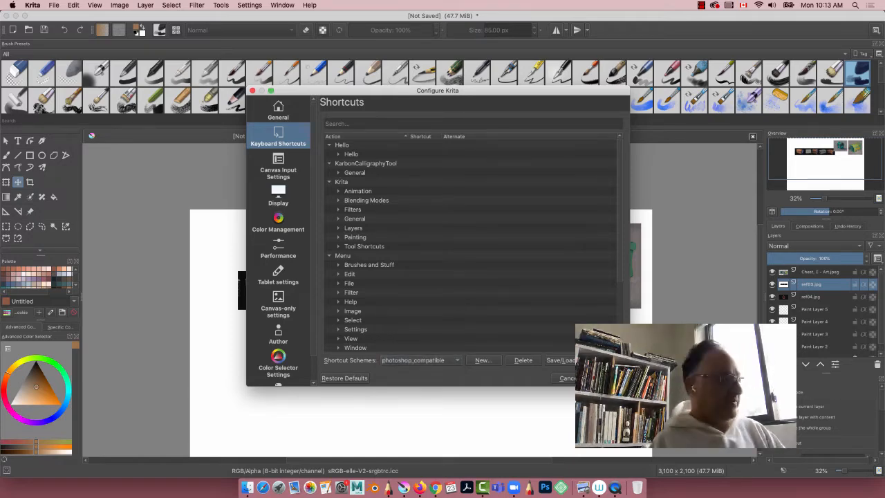
pyautogui.press('Return')
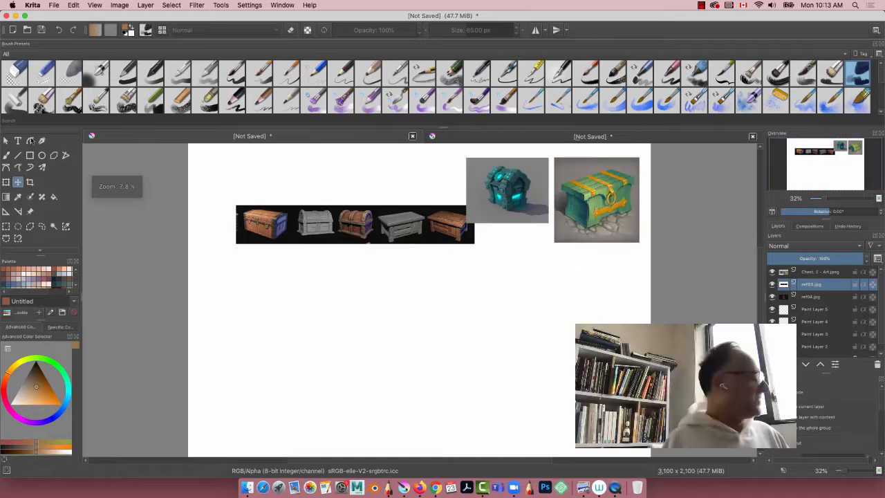
# Step: Move the cropped ref03.jpg chest strip to the empty lower part of the canvas and make the ref04.jpg layer active
pyautogui.moveTo(308, 225); pyautogui.dragTo(463, 385)
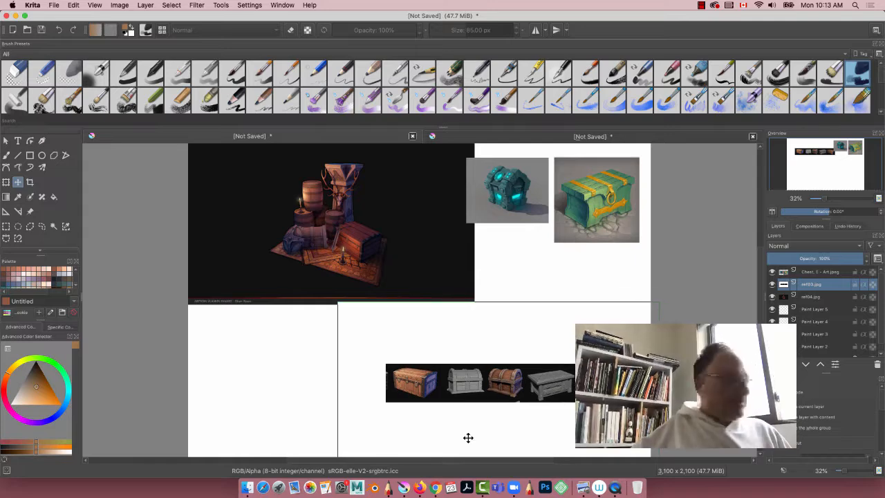
pyautogui.click(804, 296)
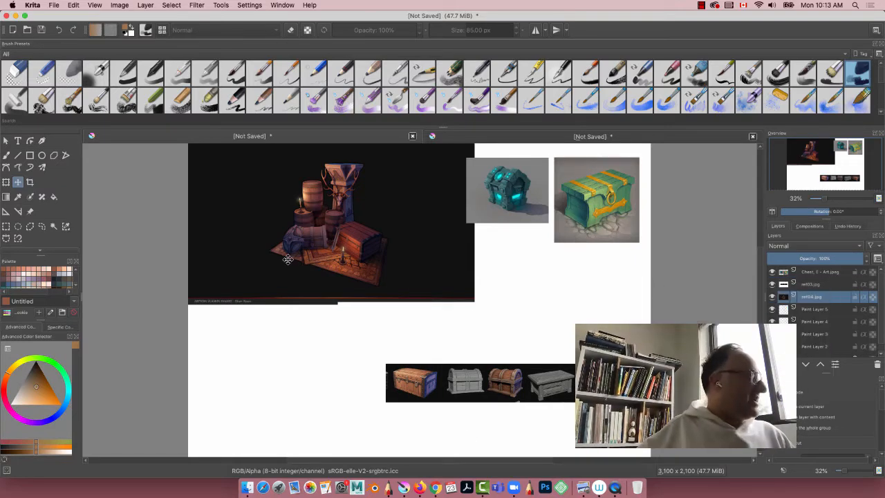
pyautogui.moveTo(274, 273); pyautogui.dragTo(311, 287)
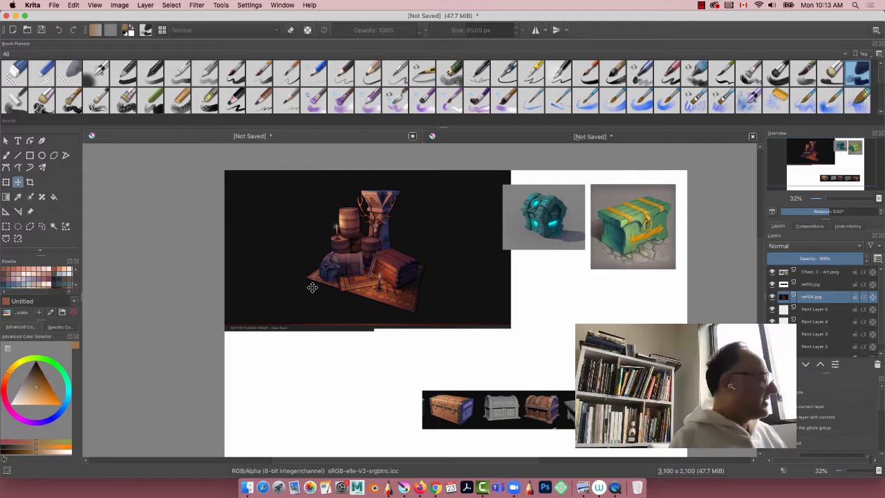
# Step: Use rectangular selections to delete the dark areas beside and below the props on the ref04.jpg layer
pyautogui.hotkey('ctrl', 't')
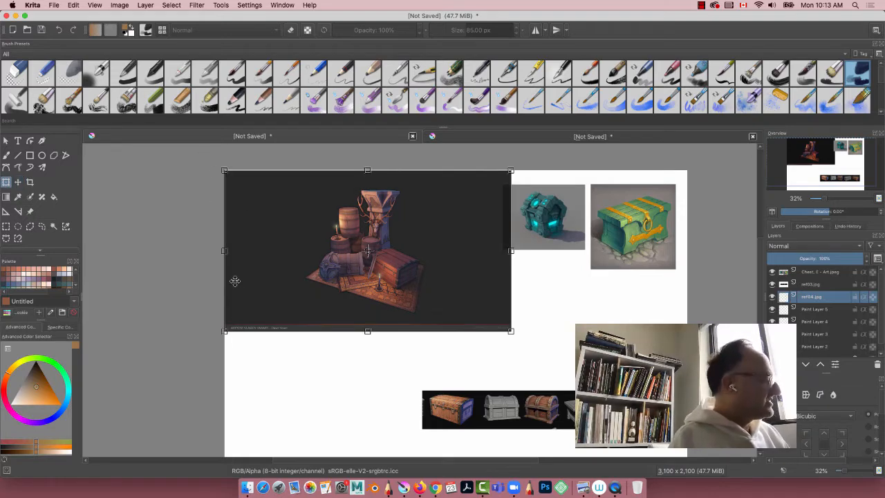
pyautogui.click(5, 227)
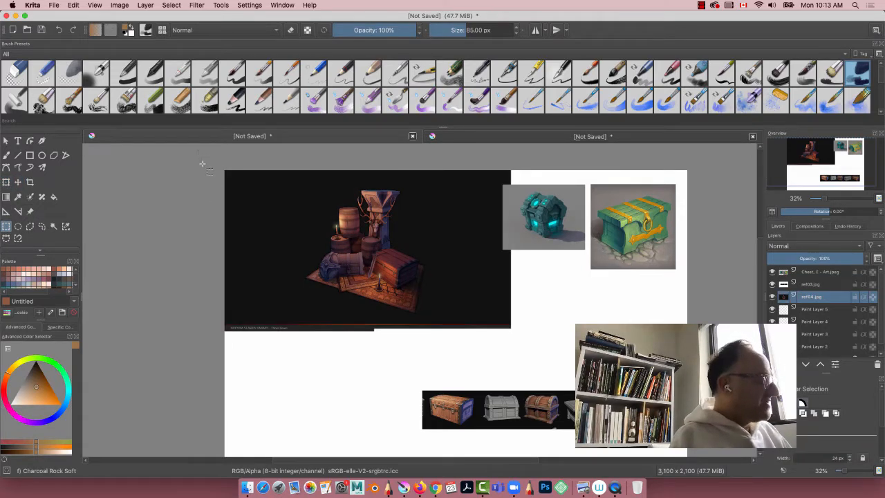
pyautogui.moveTo(202, 164); pyautogui.dragTo(307, 374)
pyautogui.press('Delete')
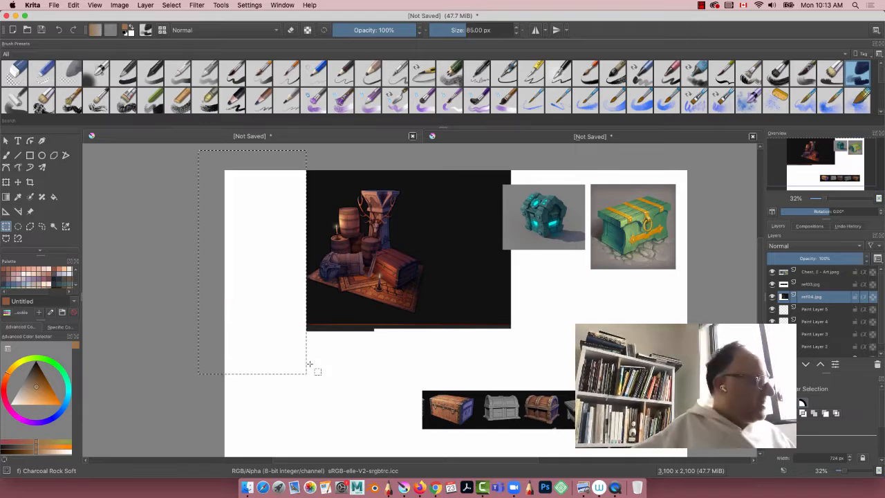
pyautogui.moveTo(532, 150); pyautogui.dragTo(425, 362)
pyautogui.press('Delete')
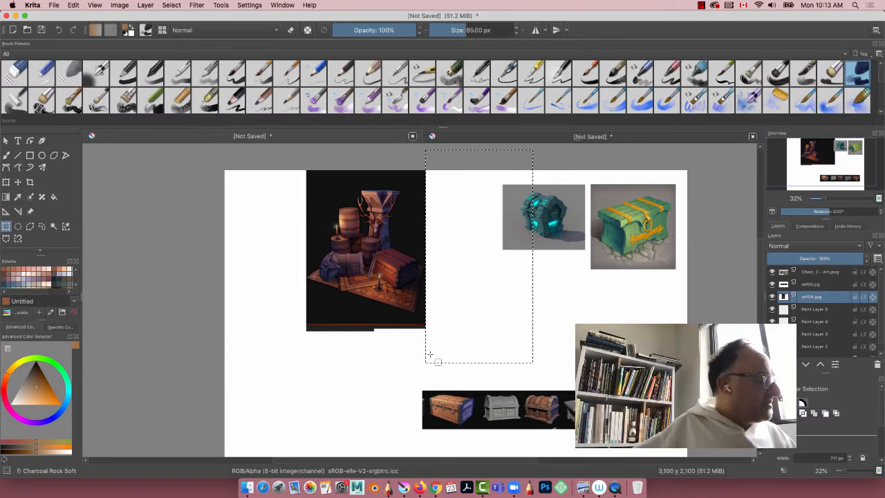
pyautogui.moveTo(186, 388); pyautogui.dragTo(486, 314)
pyautogui.press('Delete')
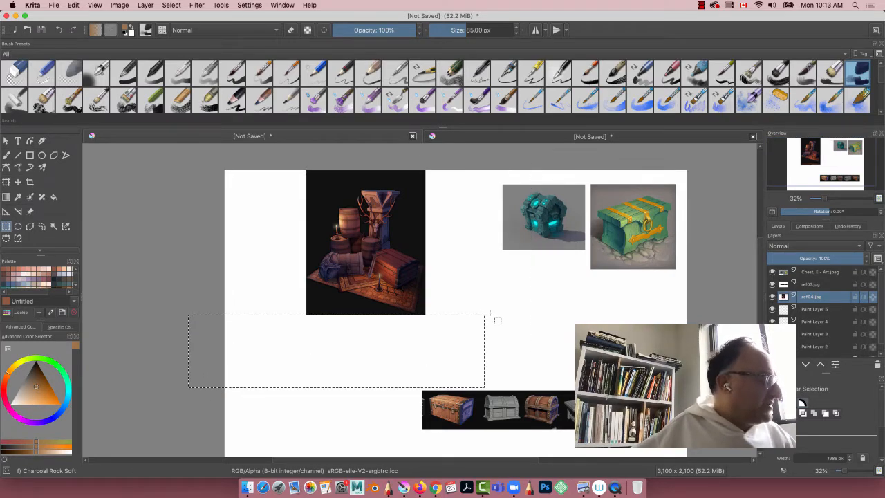
# Step: Trim the upper edge and both side edges of the ref04.jpg image closer to the props and clear the selection
pyautogui.moveTo(283, 159); pyautogui.dragTo(455, 190)
pyautogui.press('Delete')
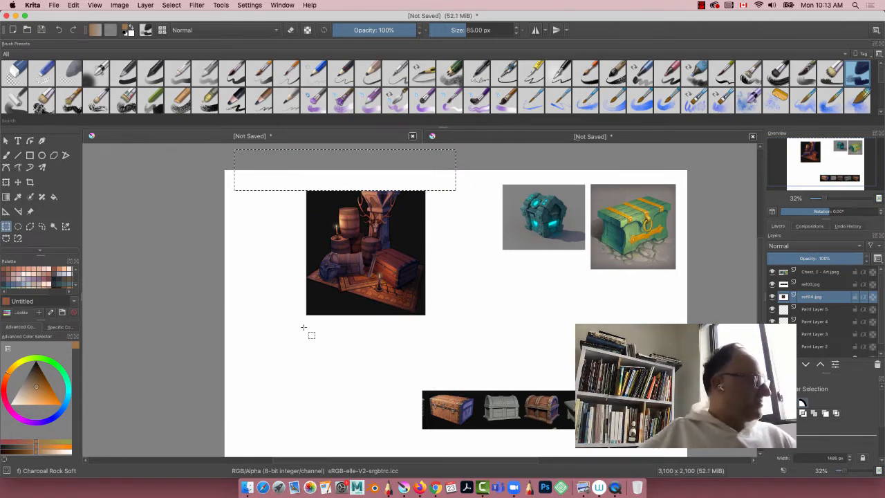
pyautogui.moveTo(317, 355); pyautogui.dragTo(268, 150)
pyautogui.press('Delete')
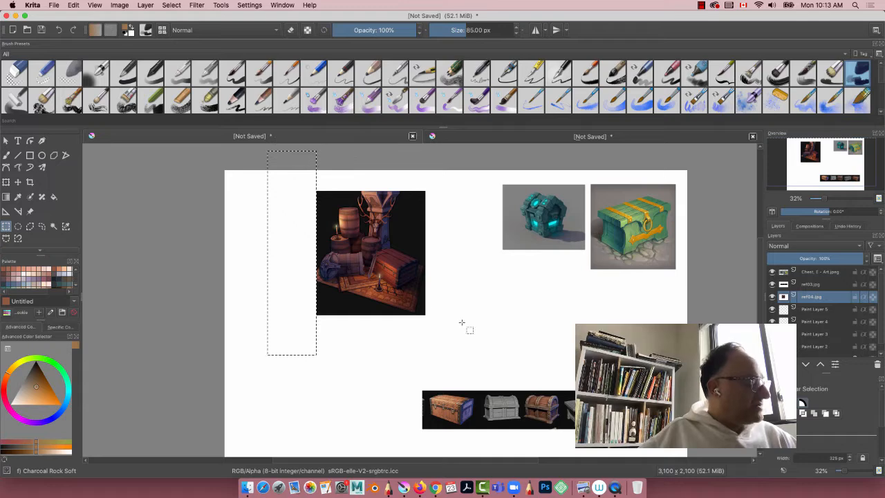
pyautogui.moveTo(462, 326); pyautogui.dragTo(416, 162)
pyautogui.press('Delete')
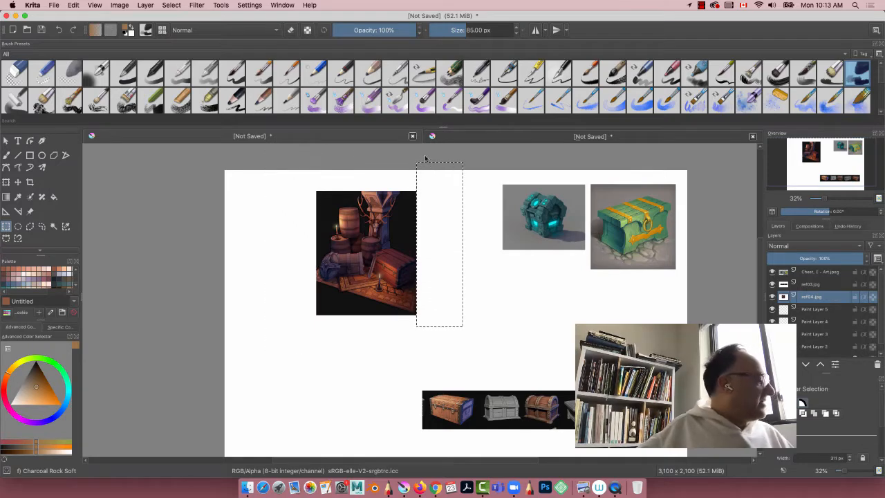
pyautogui.press('super+shift+a')
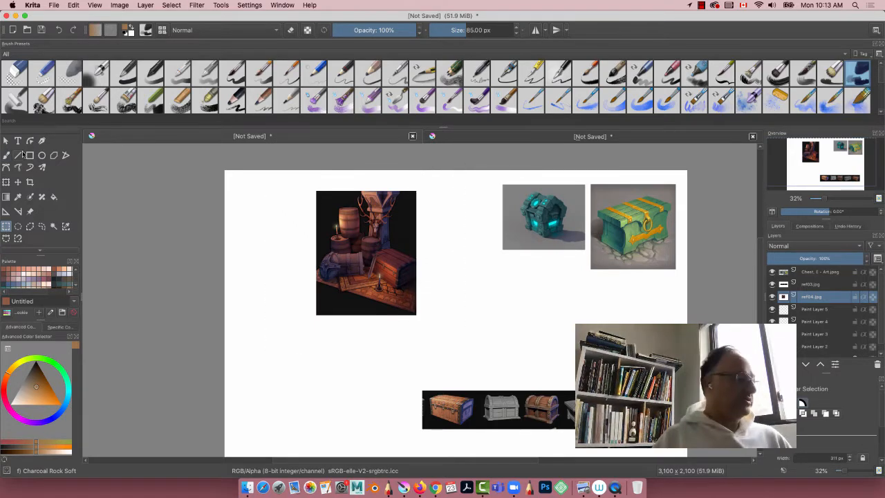
# Step: Move the ref04.jpg props image beside the teal chest reference, close to the upper canvas edge
pyautogui.click(6, 182)
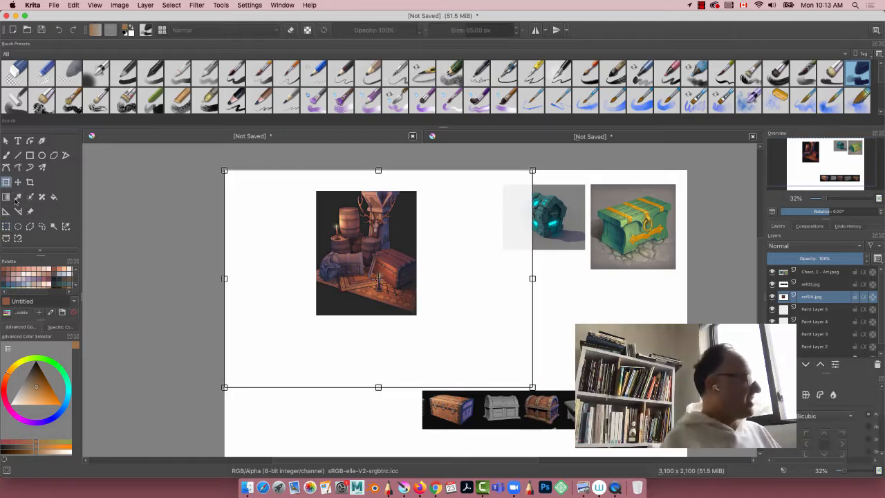
pyautogui.moveTo(347, 271); pyautogui.dragTo(422, 250)
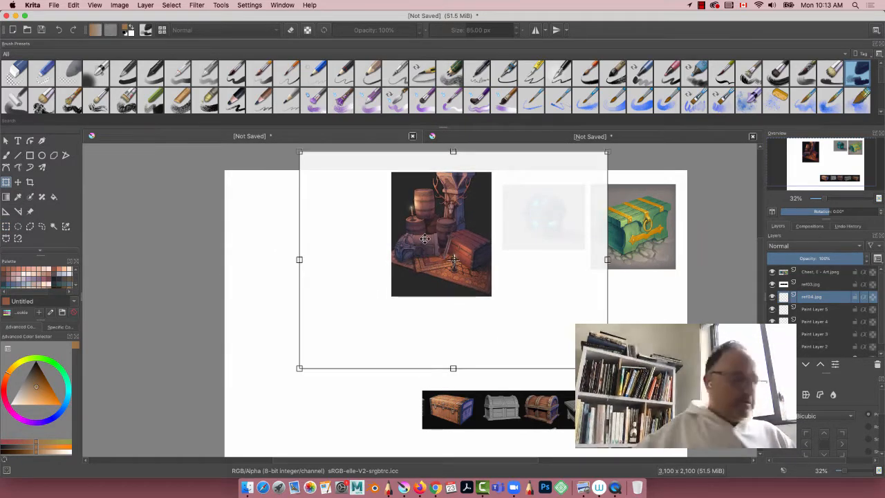
pyautogui.press('Return')
# Step: Move the ref03.jpg chest strip up to just beneath the two chest images
pyautogui.click(465, 405)
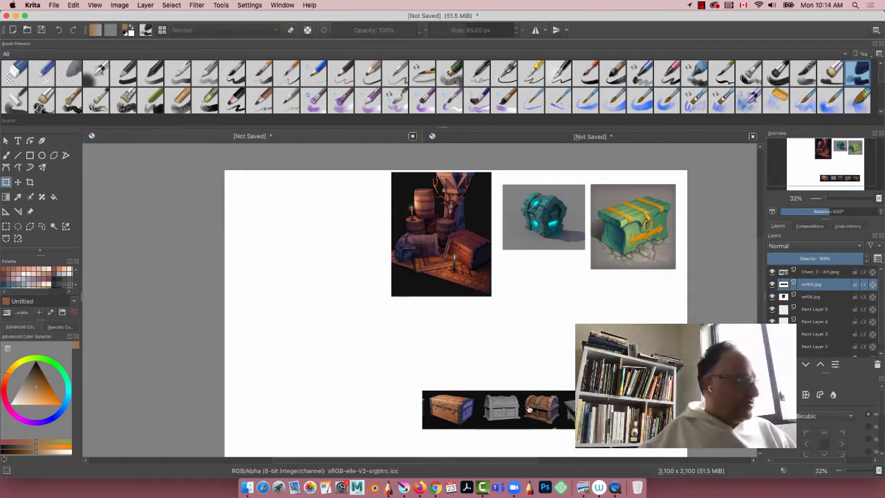
pyautogui.click(529, 410)
pyautogui.moveTo(532, 420); pyautogui.dragTo(593, 276)
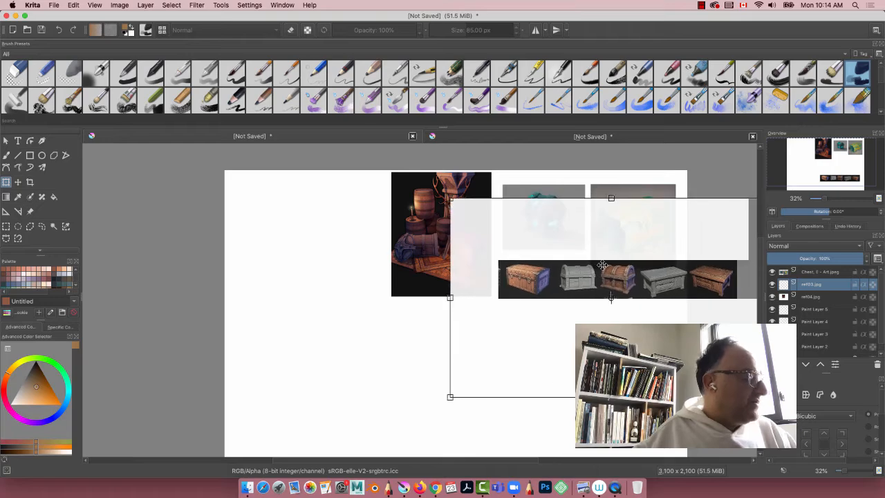
pyautogui.press('Return')
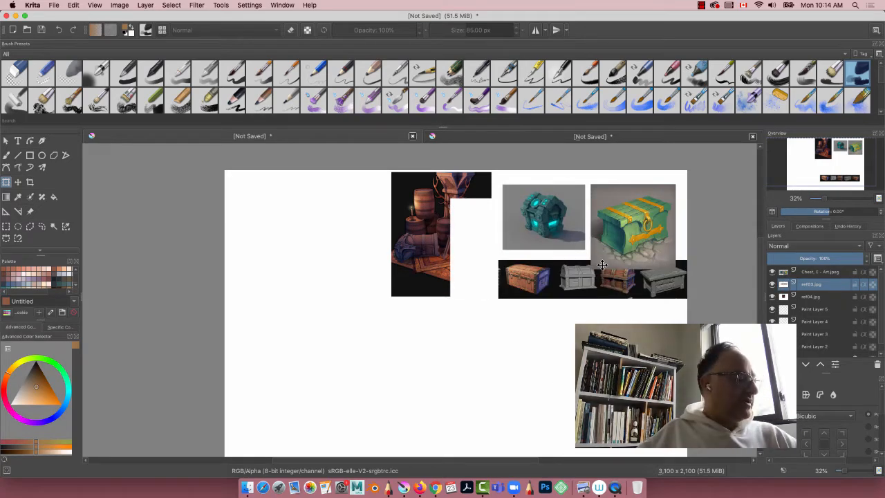
# Step: Place the ref03.jpg layer on top of the layer stack and move its chest strip down, clear of the other references
pyautogui.click(816, 285)
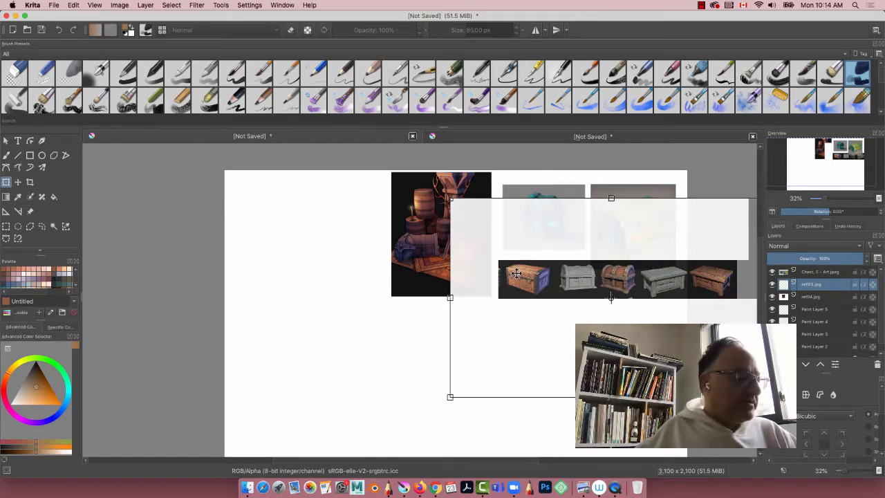
pyautogui.moveTo(816, 286); pyautogui.dragTo(816, 271)
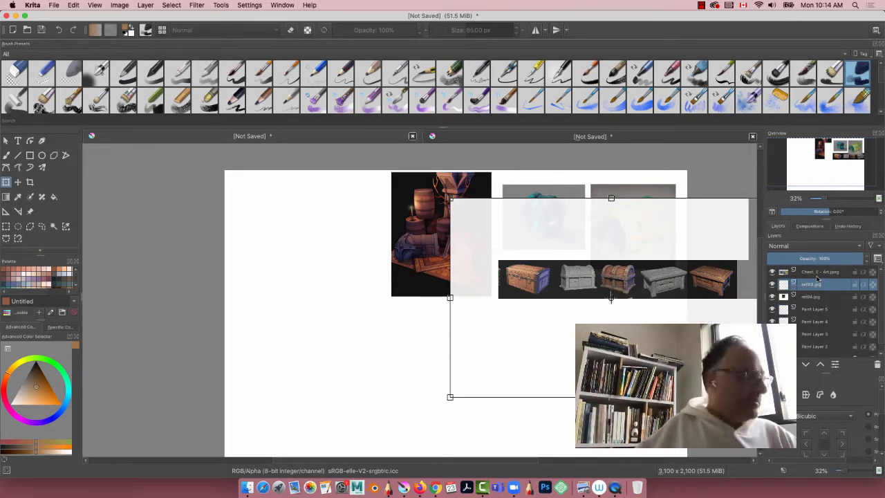
pyautogui.moveTo(816, 285); pyautogui.dragTo(816, 261)
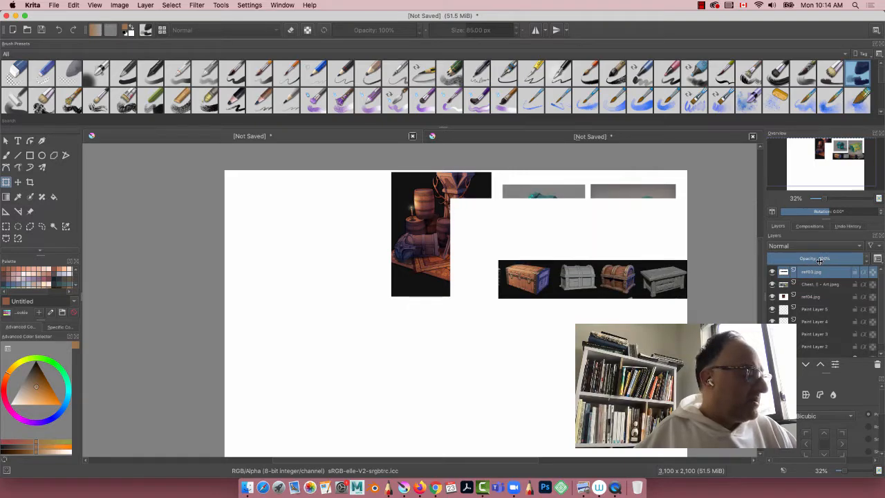
pyautogui.click(543, 284)
pyautogui.moveTo(541, 284); pyautogui.dragTo(420, 373)
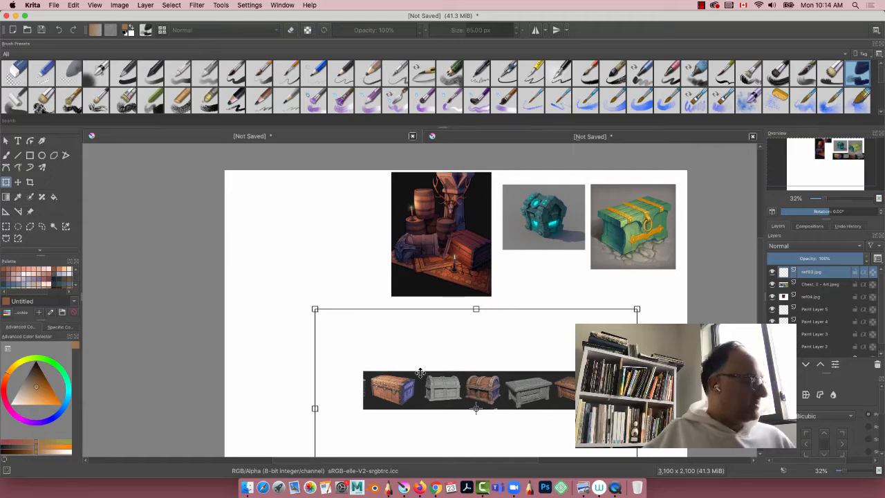
# Step: Try to clear the white area above the chest strip on the ref03.jpg layer with a rectangular selection
pyautogui.hotkey('ctrl', 'r')
pyautogui.moveTo(271, 290); pyautogui.dragTo(661, 370)
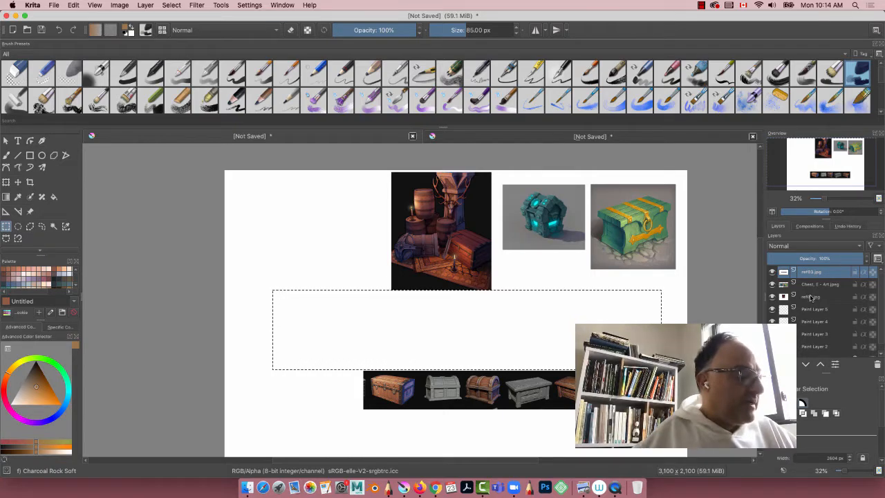
pyautogui.click(812, 296)
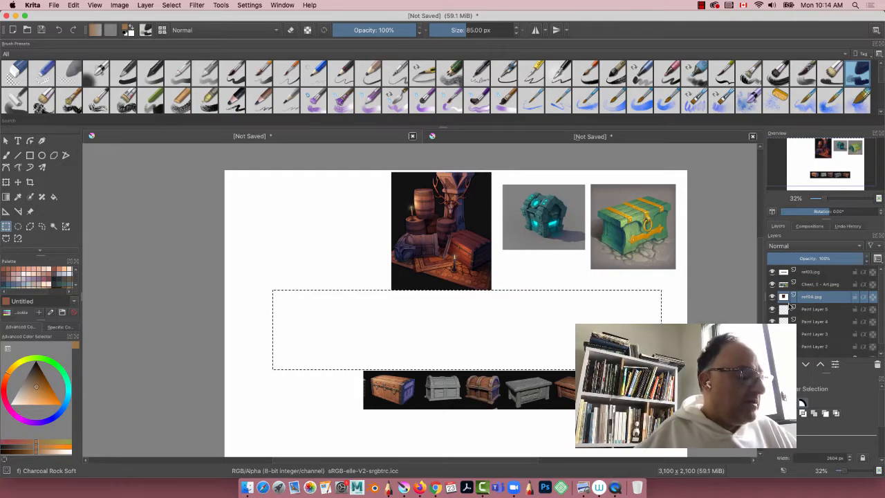
pyautogui.click(808, 272)
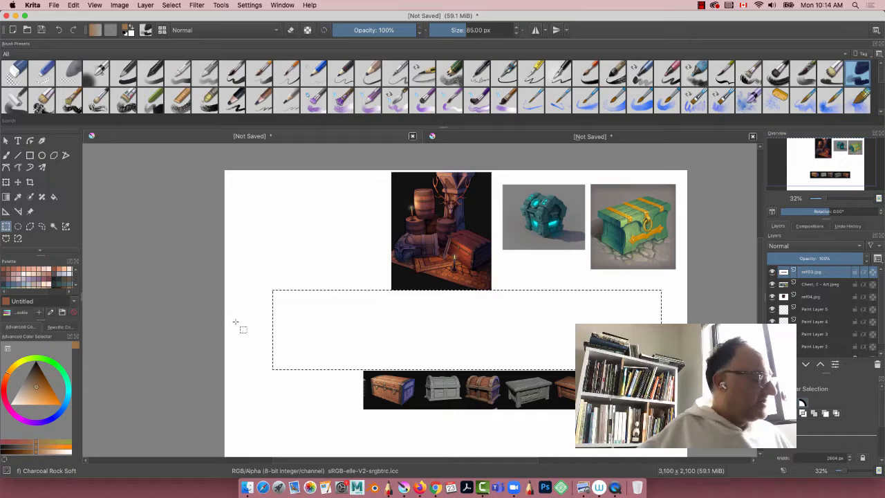
# Step: Move the ref03.jpg chest strip up beneath the other references with the Move tool and hide its layer
pyautogui.click(18, 182)
pyautogui.click(407, 394)
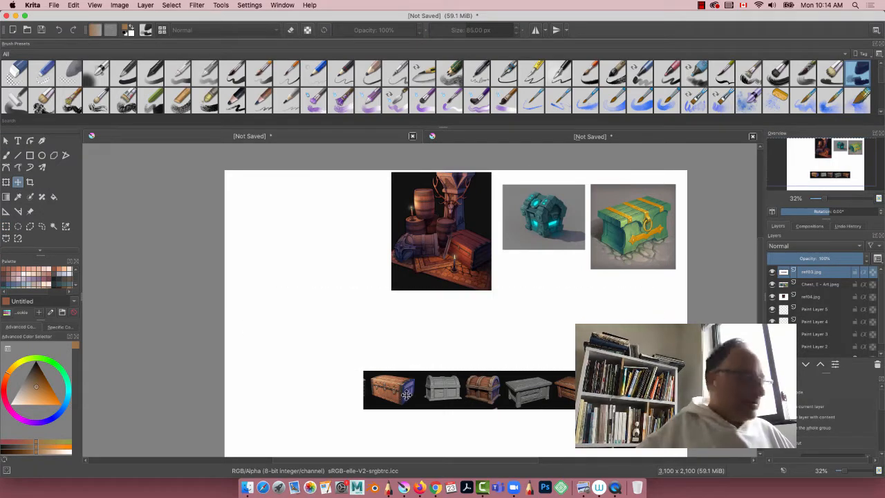
pyautogui.moveTo(406, 394); pyautogui.dragTo(475, 287)
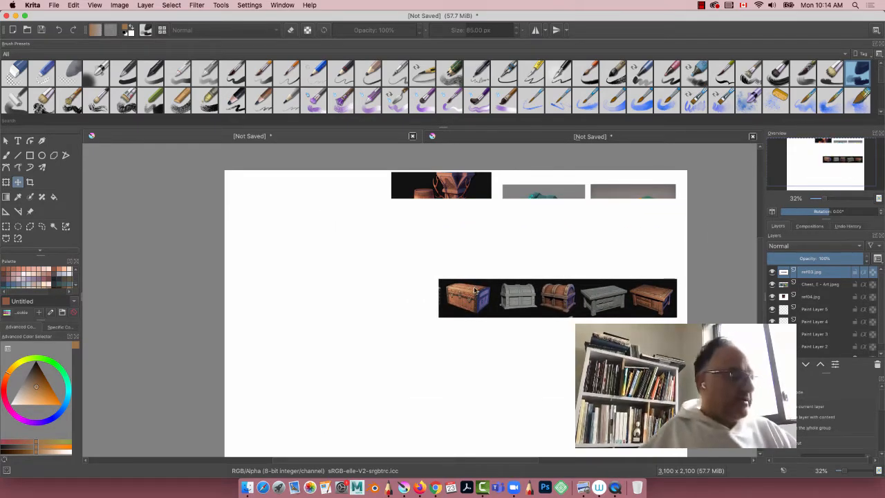
pyautogui.click(771, 272)
# Step: Merge the chest art layer down into ref04.jpg and lock the merged layer
pyautogui.click(803, 285)
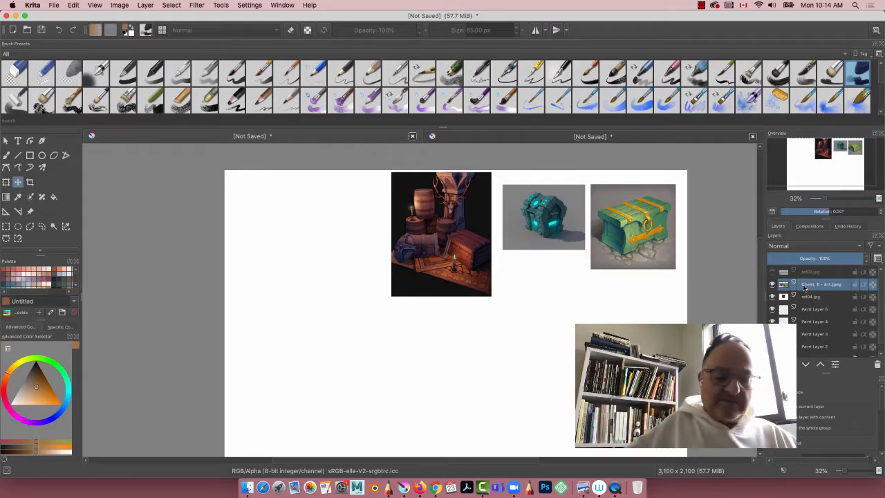
pyautogui.hotkey('shift', 'Delete')
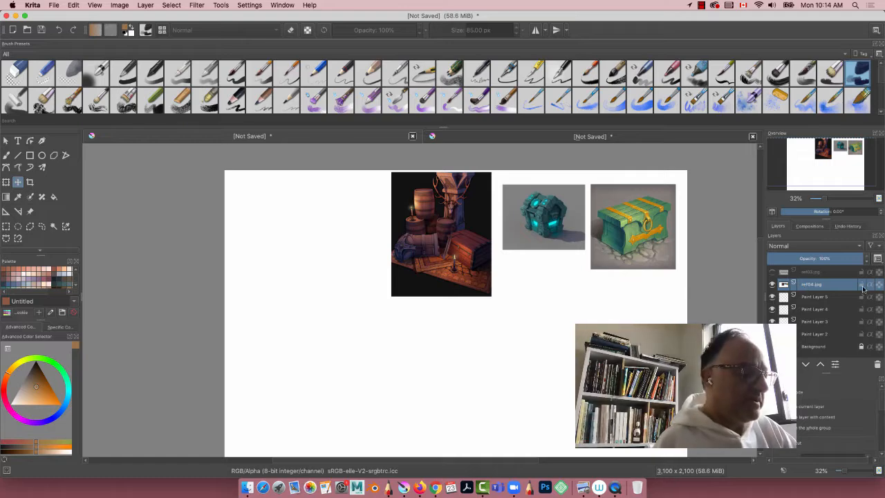
pyautogui.moveTo(862, 284)
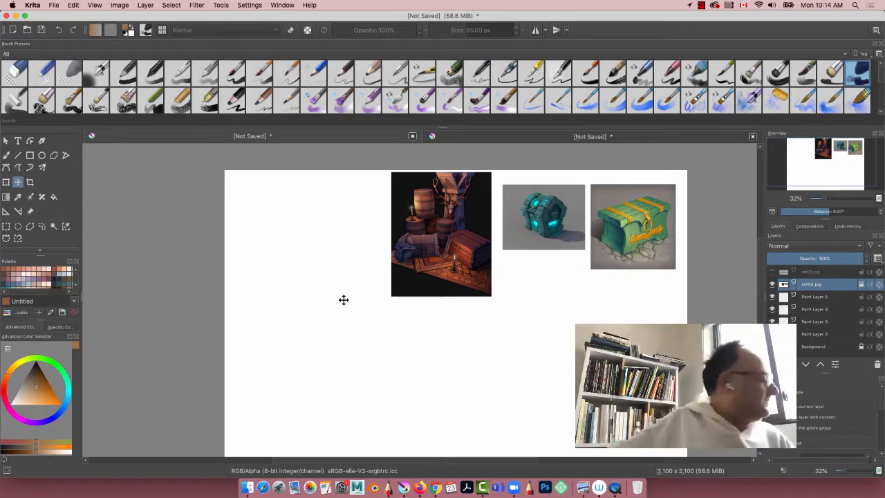
# Step: Choose the Pencil-5 Tilted preset for the freehand brush and make Paint Layer 5 active
pyautogui.click(7, 156)
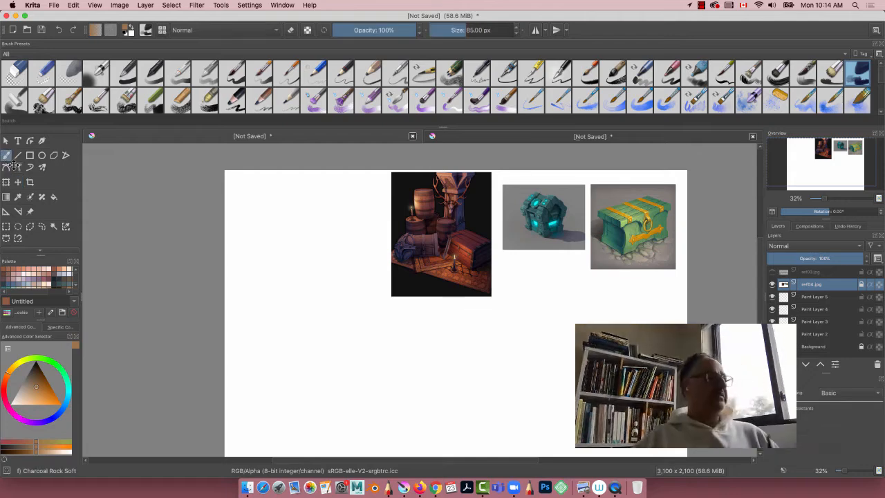
pyautogui.click(422, 72)
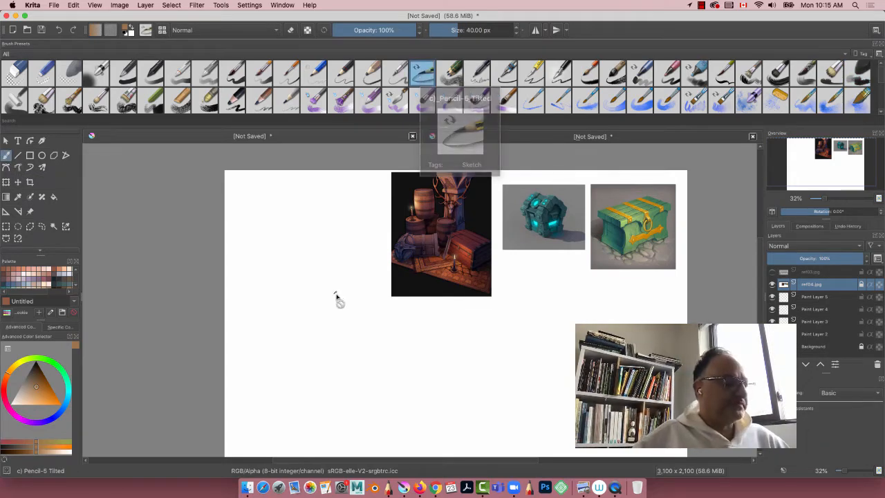
pyautogui.click(813, 298)
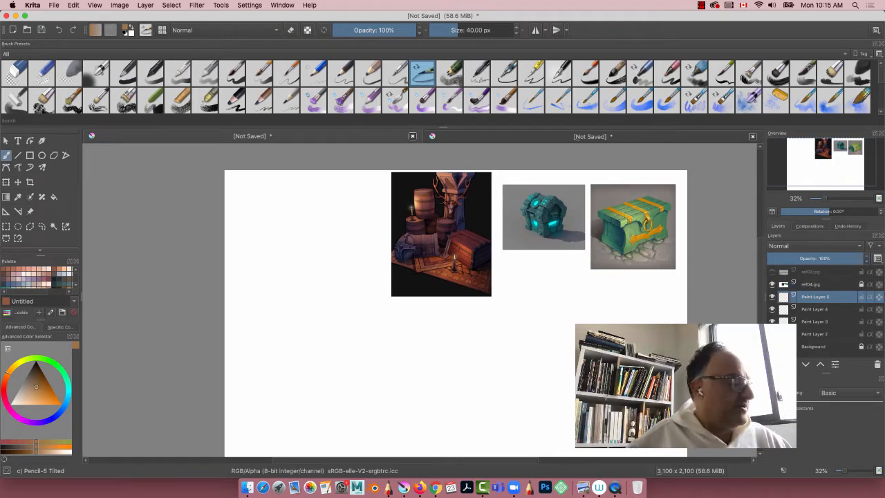
pyautogui.moveTo(377, 340); pyautogui.dragTo(283, 310)
pyautogui.press('+')
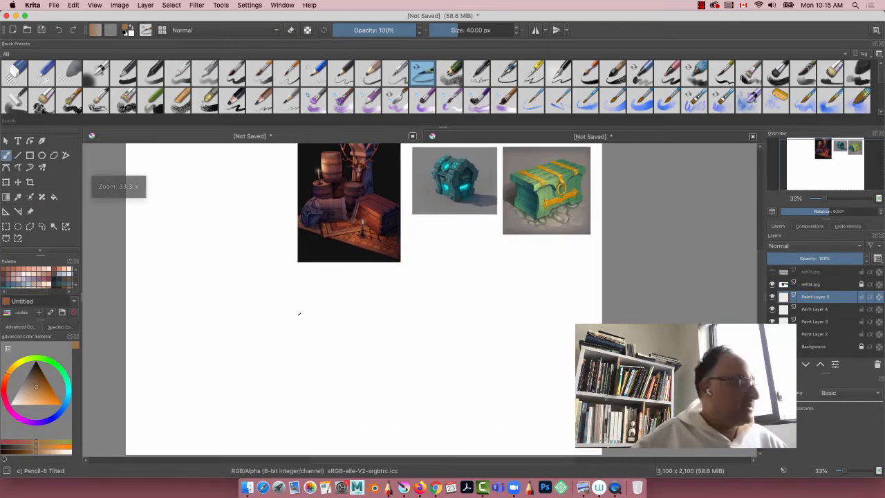
pyautogui.moveTo(344, 293); pyautogui.dragTo(391, 369)
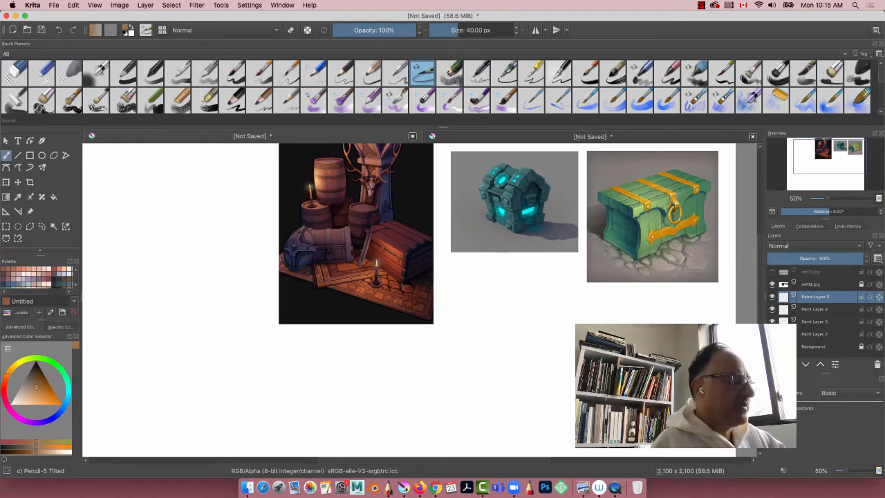
# Step: Add four new paint layers directly above the locked ref04.jpg layer
pyautogui.click(820, 288)
pyautogui.click(773, 364)
pyautogui.click(774, 364)
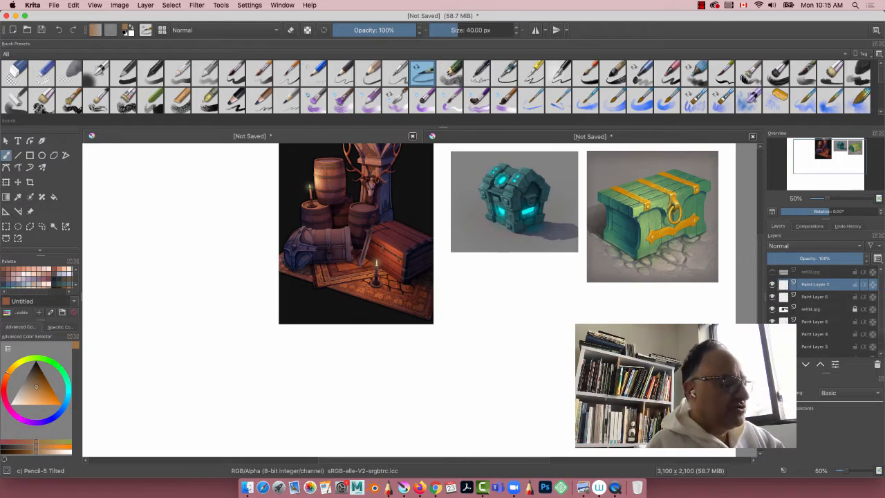
pyautogui.click(773, 364)
pyautogui.click(773, 364)
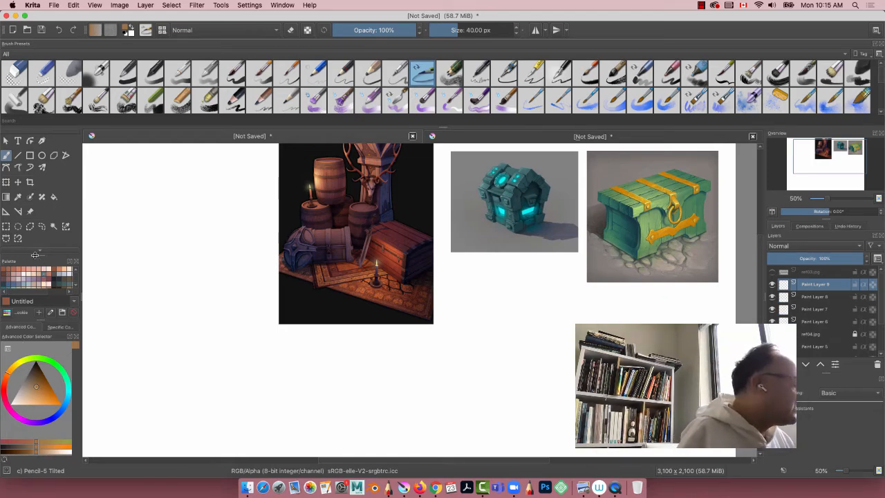
# Step: Choose a light red from the enlarged colour palette and dock the palette above the toolbox
pyautogui.moveTo(38, 254); pyautogui.dragTo(139, 144)
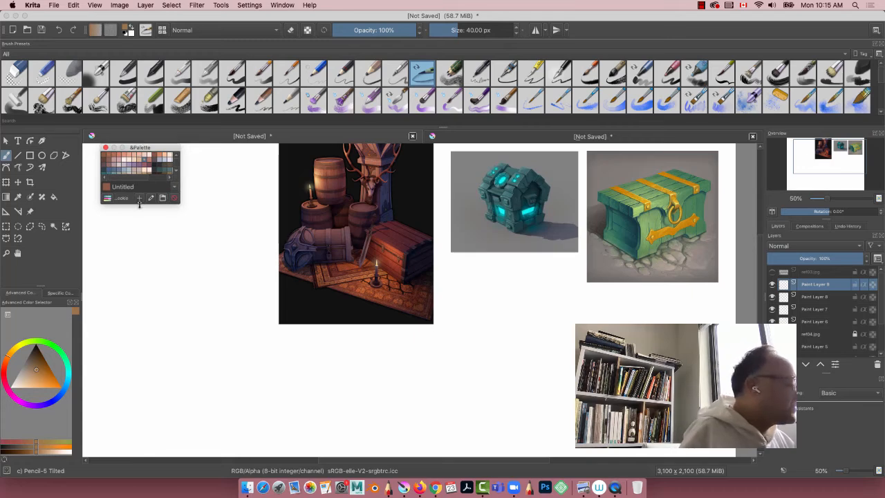
pyautogui.moveTo(139, 203); pyautogui.dragTo(147, 340)
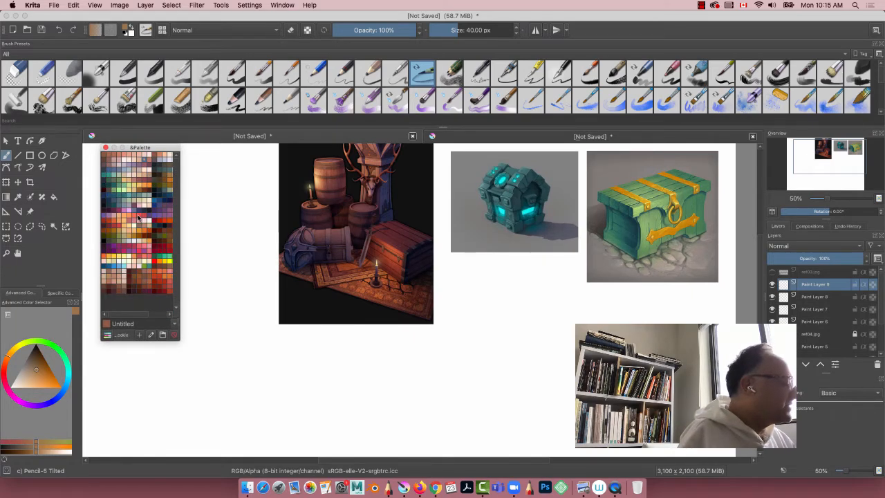
pyautogui.click(139, 220)
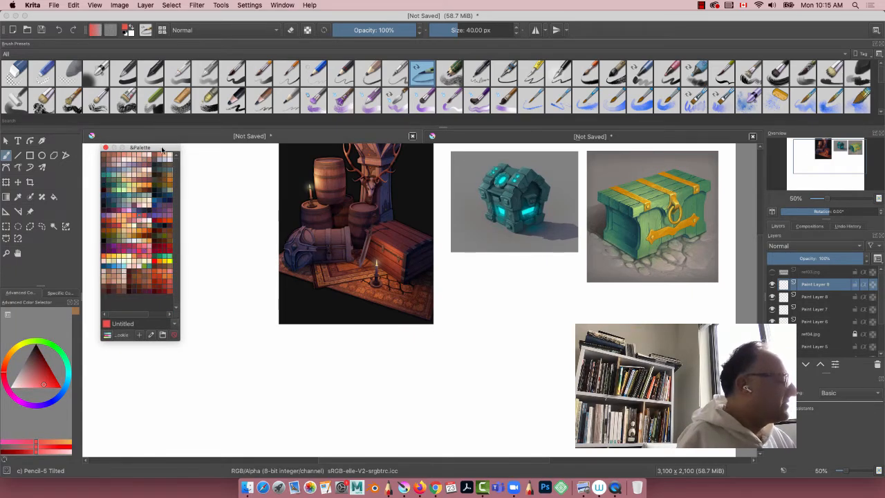
pyautogui.moveTo(163, 148); pyautogui.dragTo(38, 62)
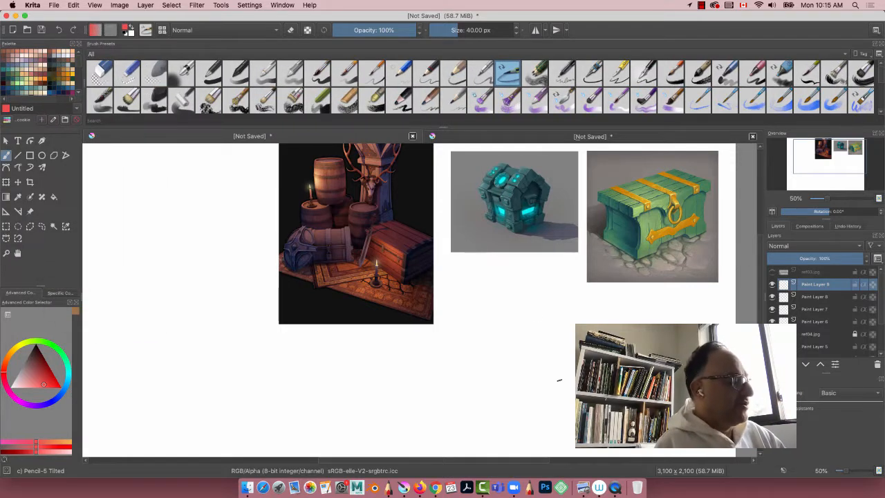
# Step: Sketch a red arrow pointing up at the teal chest and a rough rectangle for the chest's lower body beneath it
pyautogui.moveTo(509, 268)
pyautogui.mouseDown()
pyautogui.moveTo(507, 294)
pyautogui.moveTo(503, 277)
pyautogui.mouseUp()
pyautogui.moveTo(512, 261); pyautogui.dragTo(523, 278)
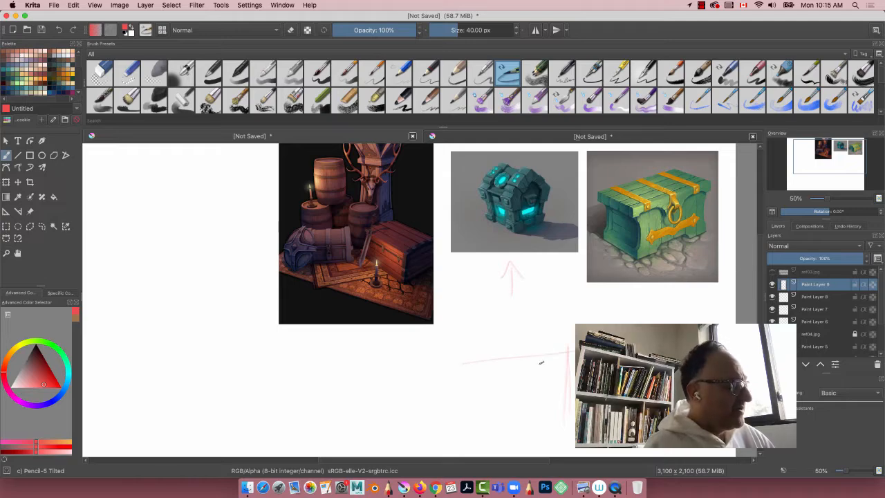
pyautogui.moveTo(567, 356); pyautogui.dragTo(449, 363)
pyautogui.moveTo(477, 418); pyautogui.dragTo(483, 362)
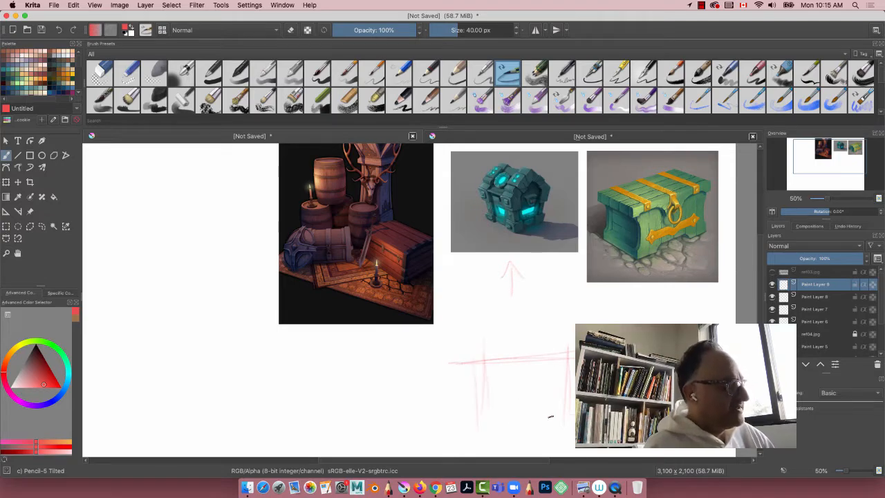
pyautogui.moveTo(549, 417); pyautogui.dragTo(453, 418)
pyautogui.moveTo(481, 400); pyautogui.dragTo(444, 395)
pyautogui.moveTo(486, 358); pyautogui.dragTo(488, 436)
pyautogui.moveTo(553, 409); pyautogui.dragTo(473, 412)
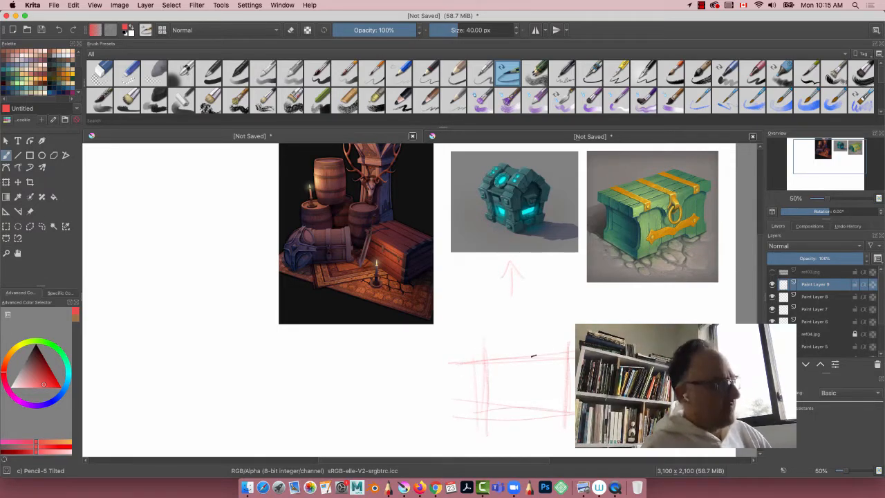
pyautogui.moveTo(553, 352)
pyautogui.mouseDown()
pyautogui.moveTo(467, 356)
pyautogui.moveTo(481, 353)
pyautogui.mouseUp()
pyautogui.moveTo(487, 355); pyautogui.dragTo(488, 400)
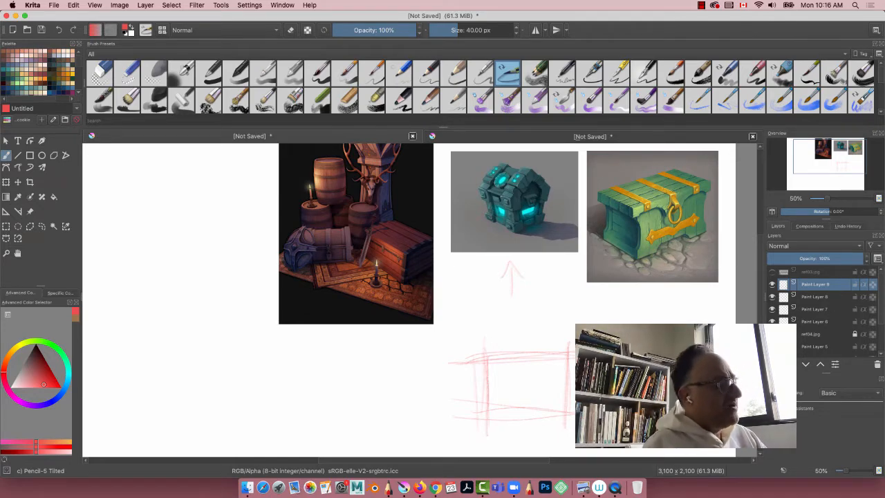
# Step: Sketch a slightly wider rectangle for the chest lid directly above the body, extending its side line down past the body's upper edge
pyautogui.moveTo(576, 295)
pyautogui.mouseDown()
pyautogui.moveTo(571, 322)
pyautogui.moveTo(573, 297)
pyautogui.moveTo(483, 290)
pyautogui.moveTo(582, 296)
pyautogui.moveTo(454, 302)
pyautogui.mouseUp()
pyautogui.moveTo(464, 285)
pyautogui.mouseDown()
pyautogui.moveTo(583, 295)
pyautogui.moveTo(464, 308)
pyautogui.moveTo(467, 356)
pyautogui.mouseUp()
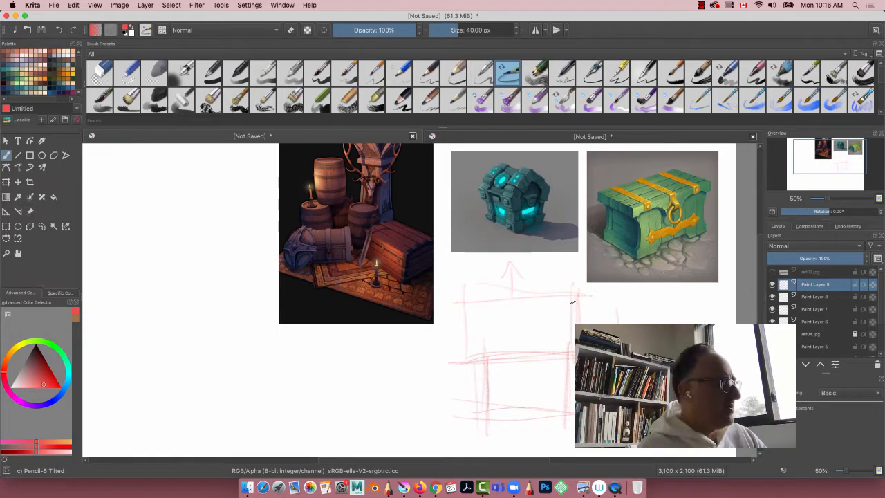
pyautogui.moveTo(575, 294); pyautogui.dragTo(456, 286)
pyautogui.moveTo(573, 355); pyautogui.dragTo(446, 351)
pyautogui.moveTo(467, 274); pyautogui.dragTo(466, 363)
pyautogui.moveTo(577, 284)
pyautogui.mouseDown()
pyautogui.moveTo(439, 286)
pyautogui.moveTo(456, 302)
pyautogui.mouseUp()
pyautogui.moveTo(466, 285); pyautogui.dragTo(476, 401)
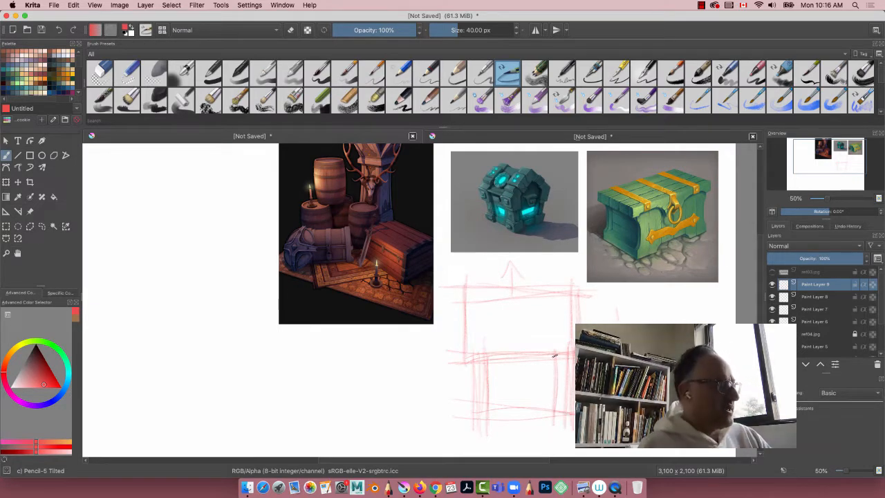
# Step: Add upright lines along both sides of the chest body and a long base line beneath it
pyautogui.moveTo(557, 359); pyautogui.dragTo(554, 433)
pyautogui.moveTo(488, 354)
pyautogui.mouseDown()
pyautogui.moveTo(485, 423)
pyautogui.moveTo(470, 431)
pyautogui.mouseUp()
pyautogui.moveTo(553, 413); pyautogui.dragTo(420, 420)
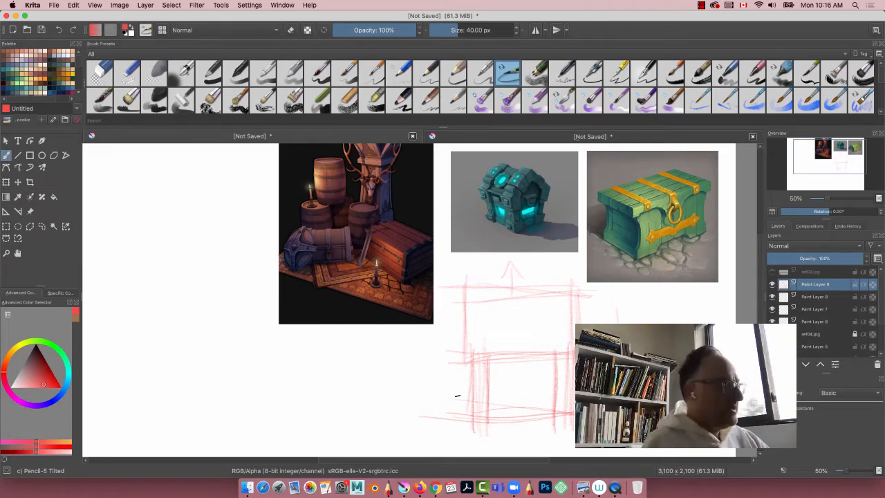
# Step: Sketch small square corner blocks at both ends of the seam between the chest's lid and body
pyautogui.moveTo(573, 337)
pyautogui.mouseDown()
pyautogui.moveTo(544, 339)
pyautogui.moveTo(558, 369)
pyautogui.mouseUp()
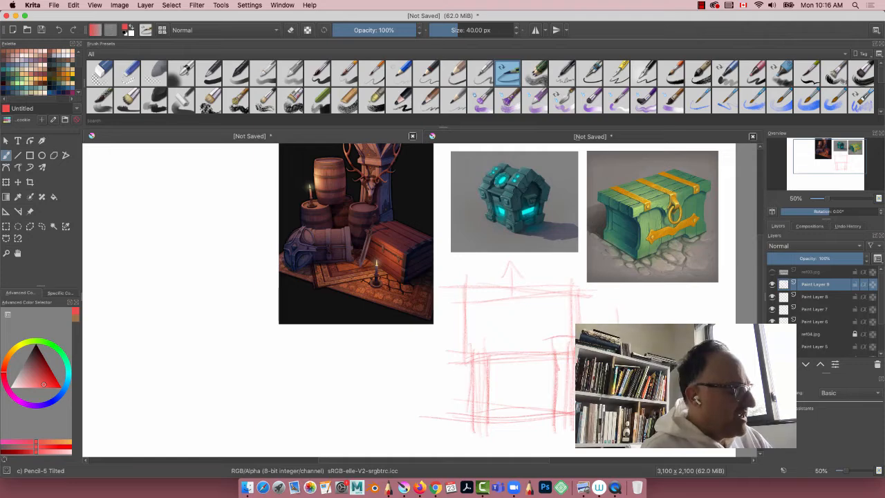
pyautogui.moveTo(549, 338); pyautogui.dragTo(552, 366)
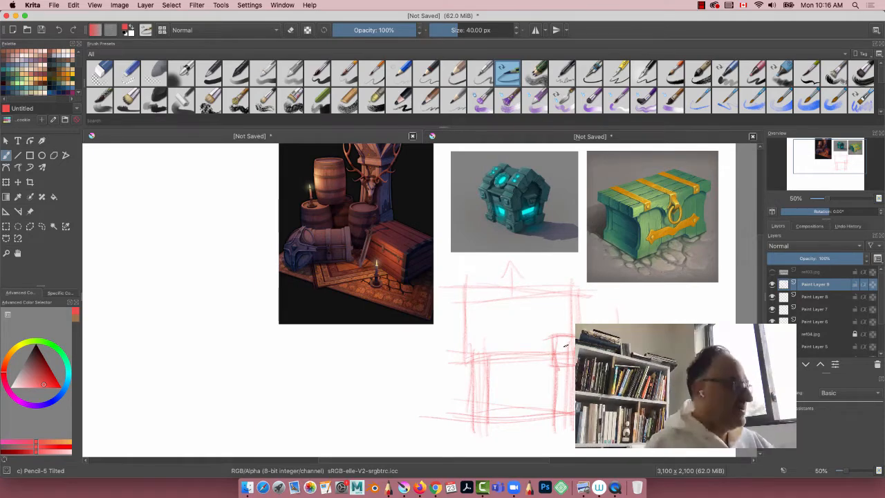
pyautogui.moveTo(490, 338)
pyautogui.mouseDown()
pyautogui.moveTo(494, 366)
pyautogui.moveTo(463, 341)
pyautogui.mouseUp()
pyautogui.moveTo(466, 338); pyautogui.dragTo(467, 374)
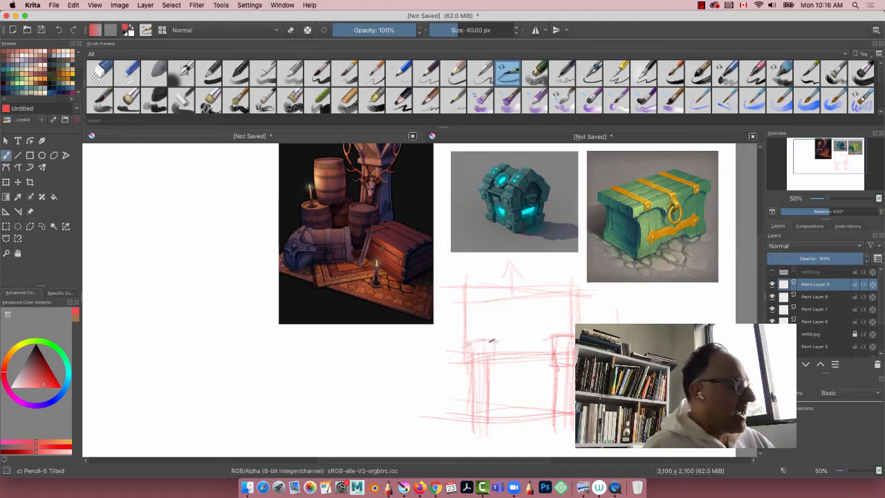
pyautogui.moveTo(496, 337); pyautogui.dragTo(497, 366)
pyautogui.moveTo(499, 365); pyautogui.dragTo(465, 363)
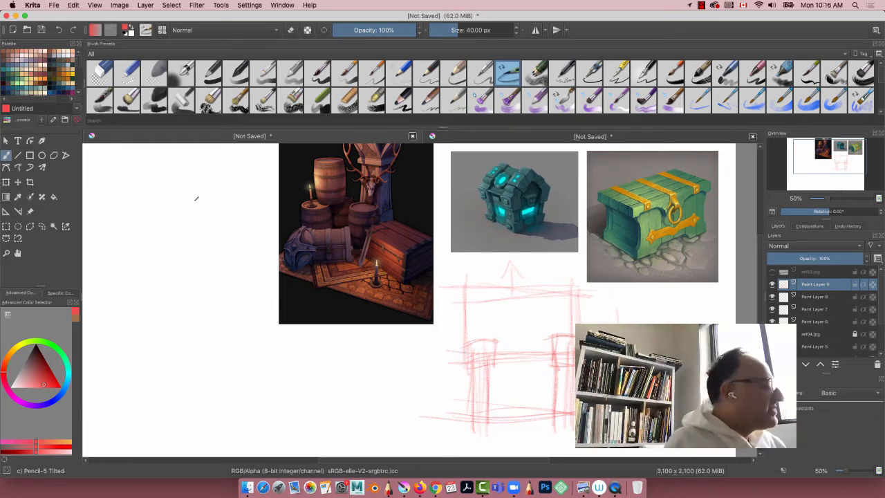
# Step: Sketch a three-quarter view of the chest as a box with a pointed lid in the blank area beside the barrel reference
pyautogui.moveTo(195, 204)
pyautogui.mouseDown()
pyautogui.moveTo(172, 241)
pyautogui.moveTo(196, 295)
pyautogui.moveTo(221, 269)
pyautogui.moveTo(186, 282)
pyautogui.moveTo(138, 271)
pyautogui.mouseUp()
pyautogui.moveTo(179, 237); pyautogui.dragTo(125, 225)
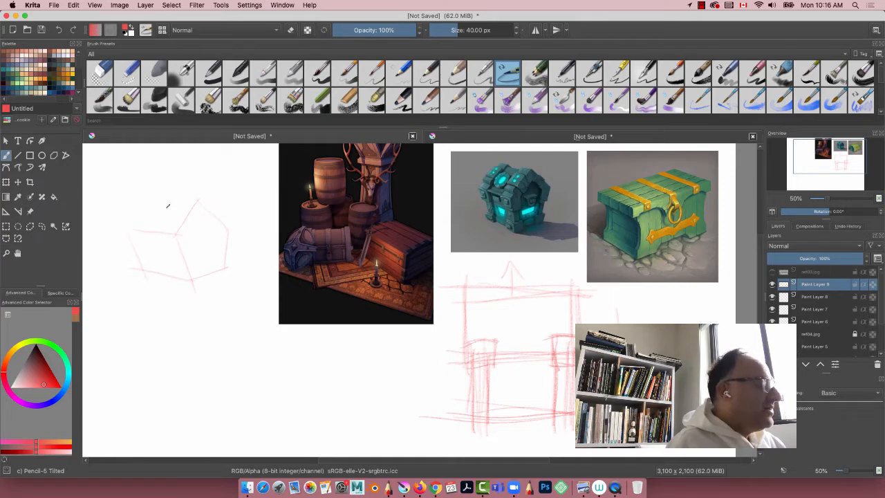
pyautogui.moveTo(141, 193)
pyautogui.mouseDown()
pyautogui.moveTo(130, 222)
pyautogui.moveTo(200, 192)
pyautogui.moveTo(176, 240)
pyautogui.mouseUp()
pyautogui.moveTo(231, 224)
pyautogui.mouseDown()
pyautogui.moveTo(200, 202)
pyautogui.moveTo(178, 237)
pyautogui.moveTo(188, 278)
pyautogui.mouseUp()
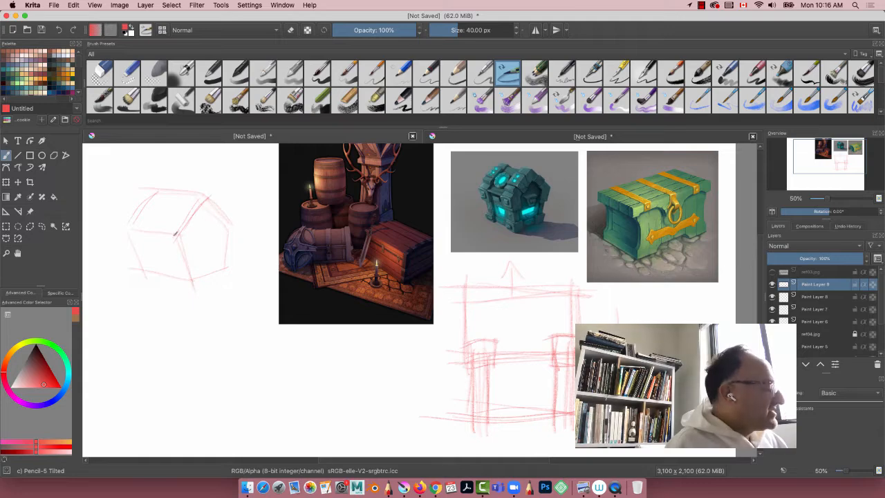
# Step: Reinforce the front corner, lid edge and outer edges of the three-quarter chest sketch with repeated red strokes
pyautogui.moveTo(173, 233); pyautogui.dragTo(190, 277)
pyautogui.moveTo(227, 223)
pyautogui.mouseDown()
pyautogui.moveTo(224, 272)
pyautogui.moveTo(197, 271)
pyautogui.mouseUp()
pyautogui.moveTo(180, 250); pyautogui.dragTo(187, 279)
pyautogui.moveTo(182, 233); pyautogui.dragTo(138, 231)
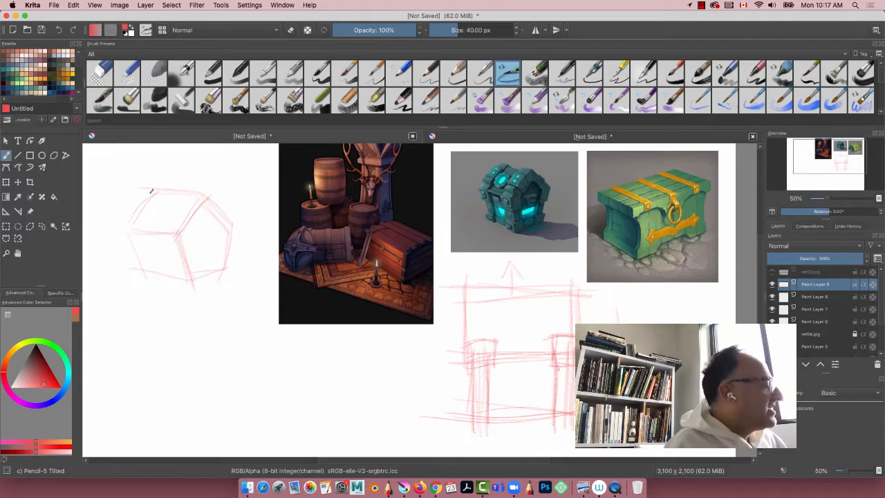
pyautogui.moveTo(155, 190)
pyautogui.mouseDown()
pyautogui.moveTo(173, 231)
pyautogui.moveTo(126, 223)
pyautogui.mouseUp()
pyautogui.moveTo(183, 235)
pyautogui.mouseDown()
pyautogui.moveTo(136, 229)
pyautogui.moveTo(131, 276)
pyautogui.mouseUp()
pyautogui.moveTo(180, 245); pyautogui.dragTo(184, 270)
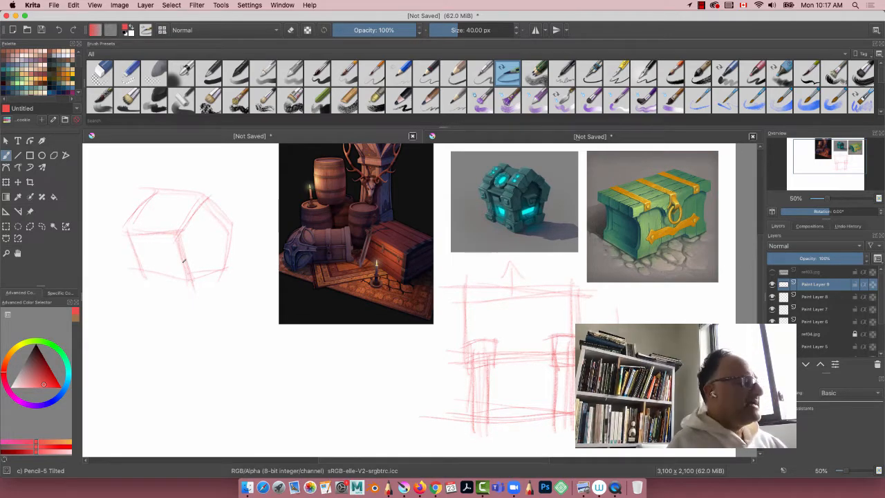
# Step: Sketch a small side view below the three-quarter chest, with a square body and a pointed triangular lid
pyautogui.moveTo(218, 365)
pyautogui.mouseDown()
pyautogui.moveTo(219, 399)
pyautogui.moveTo(232, 375)
pyautogui.mouseUp()
pyautogui.moveTo(174, 373); pyautogui.dragTo(179, 405)
pyautogui.moveTo(193, 407); pyautogui.dragTo(221, 409)
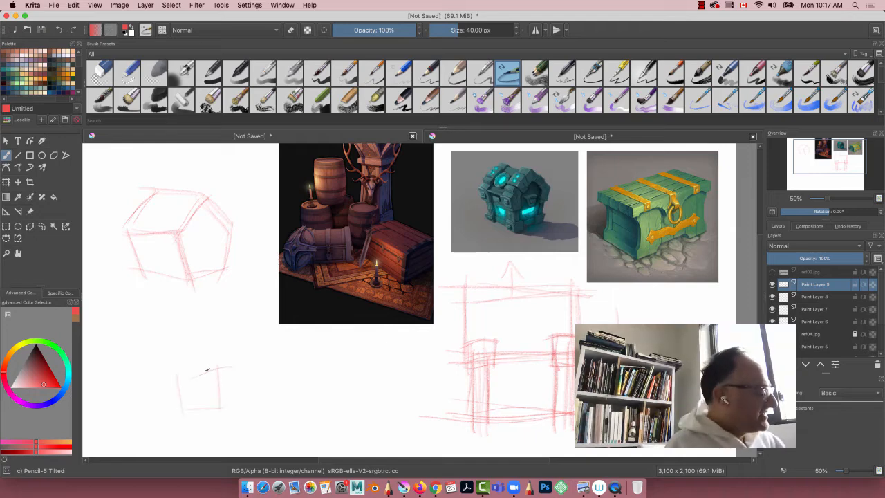
pyautogui.moveTo(202, 347); pyautogui.dragTo(221, 362)
pyautogui.moveTo(198, 332); pyautogui.dragTo(174, 371)
pyautogui.moveTo(199, 329)
pyautogui.mouseDown()
pyautogui.moveTo(218, 359)
pyautogui.moveTo(193, 331)
pyautogui.moveTo(210, 365)
pyautogui.moveTo(168, 375)
pyautogui.mouseUp()
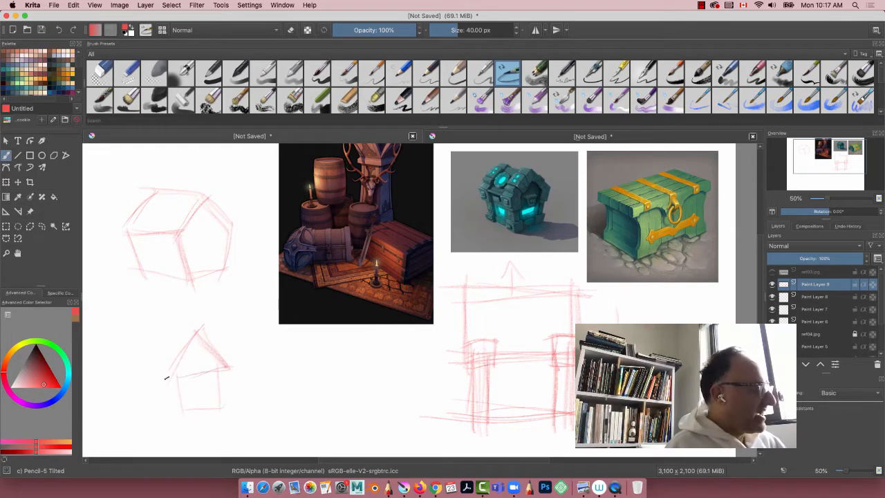
# Step: Strengthen the small side view's walls, base and lid line, and extend the lid slopes slightly beyond the walls
pyautogui.moveTo(221, 366); pyautogui.dragTo(166, 370)
pyautogui.moveTo(199, 333); pyautogui.dragTo(170, 370)
pyautogui.moveTo(176, 373); pyautogui.dragTo(179, 416)
pyautogui.moveTo(231, 370); pyautogui.dragTo(229, 413)
pyautogui.moveTo(237, 415); pyautogui.dragTo(173, 416)
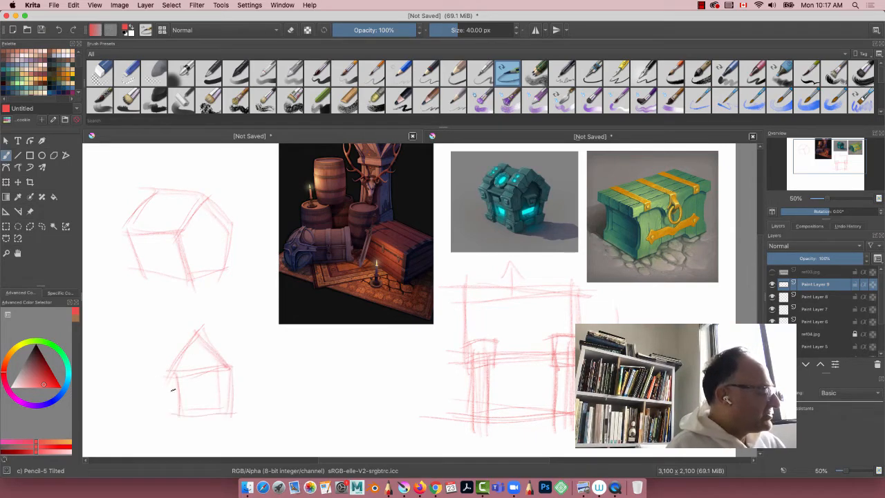
pyautogui.moveTo(174, 377)
pyautogui.mouseDown()
pyautogui.moveTo(189, 402)
pyautogui.moveTo(238, 369)
pyautogui.mouseUp()
pyautogui.moveTo(199, 329); pyautogui.dragTo(241, 366)
pyautogui.moveTo(199, 329); pyautogui.dragTo(166, 372)
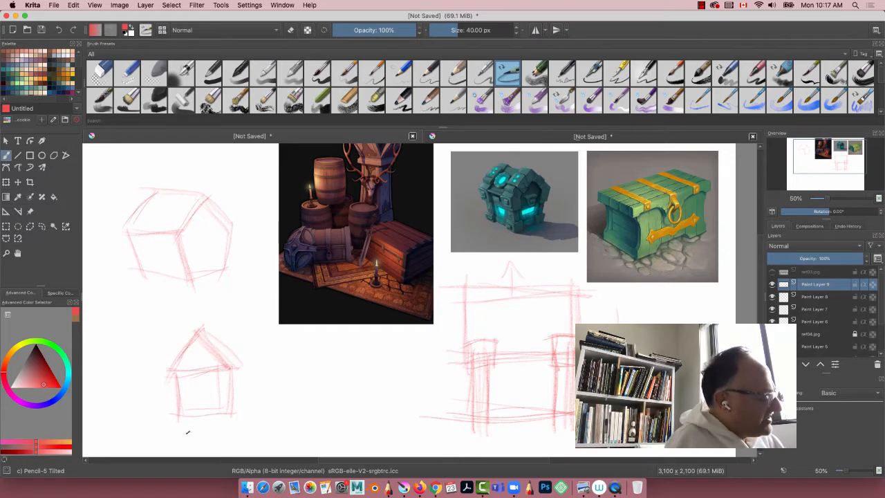
# Step: Handwrite the label "SIDE" beneath the small side view
pyautogui.moveTo(193, 430)
pyautogui.mouseDown()
pyautogui.moveTo(178, 447)
pyautogui.moveTo(205, 448)
pyautogui.mouseUp()
pyautogui.moveTo(206, 432)
pyautogui.mouseDown()
pyautogui.moveTo(207, 447)
pyautogui.moveTo(234, 446)
pyautogui.mouseUp()
pyautogui.moveTo(221, 440); pyautogui.dragTo(230, 440)
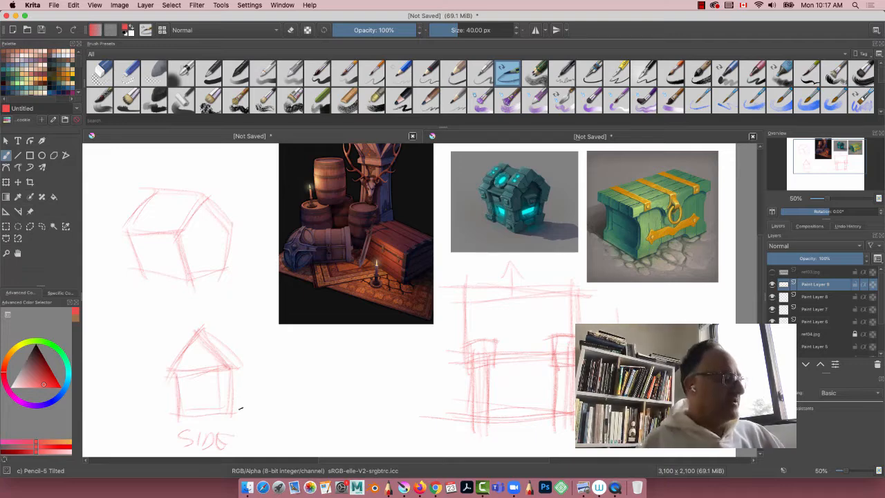
# Step: Sketch a pointed lid in side view below the green chest, with its peak aligned to the front view's lid by a guide line
pyautogui.moveTo(610, 291)
pyautogui.mouseDown()
pyautogui.moveTo(685, 304)
pyautogui.moveTo(625, 299)
pyautogui.mouseUp()
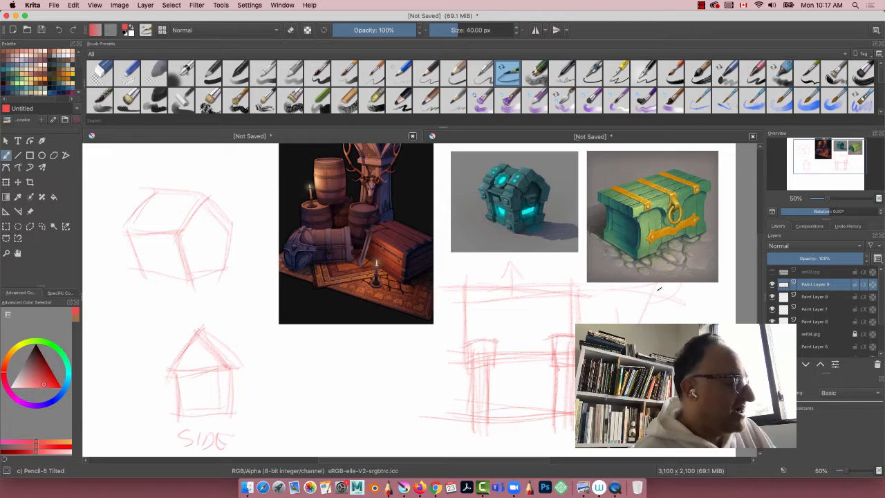
pyautogui.moveTo(650, 287); pyautogui.dragTo(519, 284)
pyautogui.moveTo(519, 284); pyautogui.dragTo(658, 288)
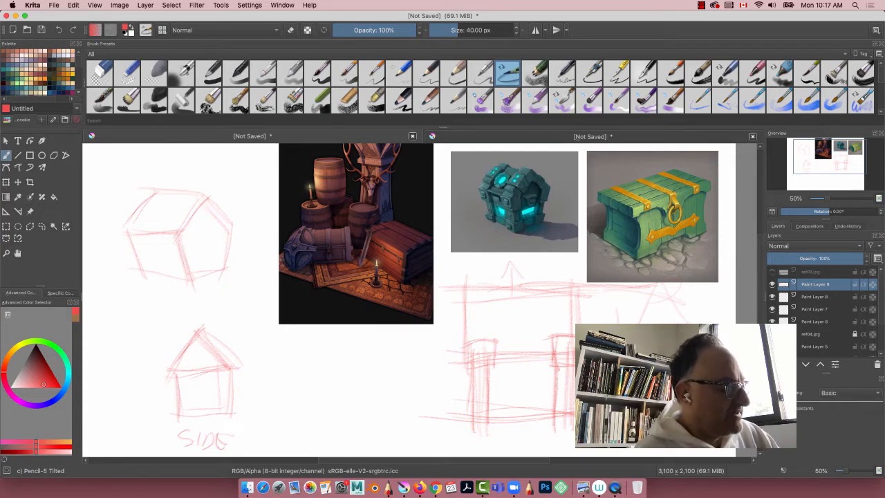
pyautogui.moveTo(667, 291)
pyautogui.mouseDown()
pyautogui.moveTo(640, 320)
pyautogui.moveTo(689, 320)
pyautogui.moveTo(637, 322)
pyautogui.mouseUp()
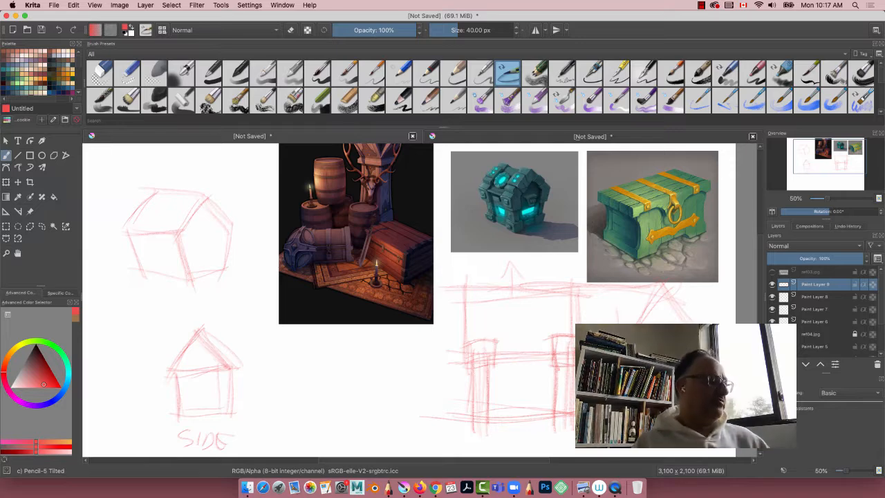
pyautogui.moveTo(658, 284)
pyautogui.mouseDown()
pyautogui.moveTo(642, 309)
pyautogui.moveTo(679, 309)
pyautogui.moveTo(646, 303)
pyautogui.mouseUp()
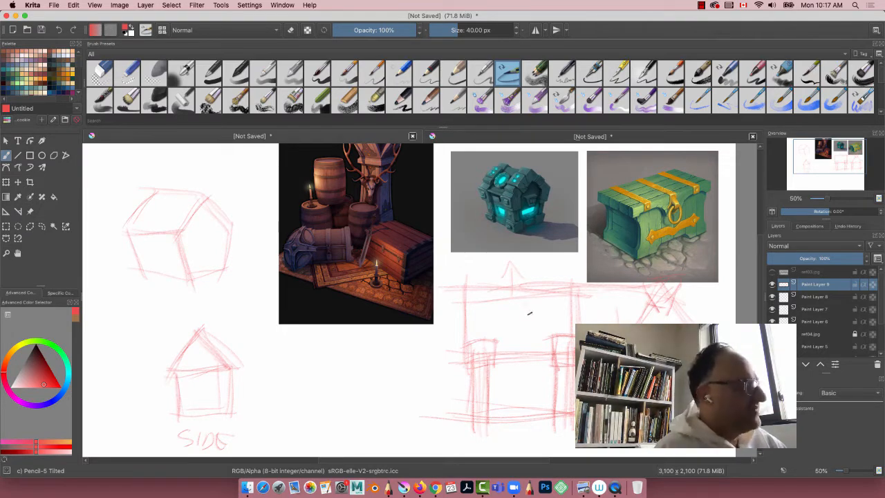
# Step: Sketch a diamond ornament in the middle of the front view's lid and a line joining the two corner blocks
pyautogui.moveTo(536, 310)
pyautogui.mouseDown()
pyautogui.moveTo(507, 308)
pyautogui.moveTo(523, 311)
pyautogui.moveTo(514, 335)
pyautogui.moveTo(514, 304)
pyautogui.moveTo(536, 324)
pyautogui.moveTo(546, 314)
pyautogui.moveTo(517, 339)
pyautogui.moveTo(517, 296)
pyautogui.moveTo(528, 342)
pyautogui.moveTo(511, 352)
pyautogui.moveTo(553, 363)
pyautogui.mouseUp()
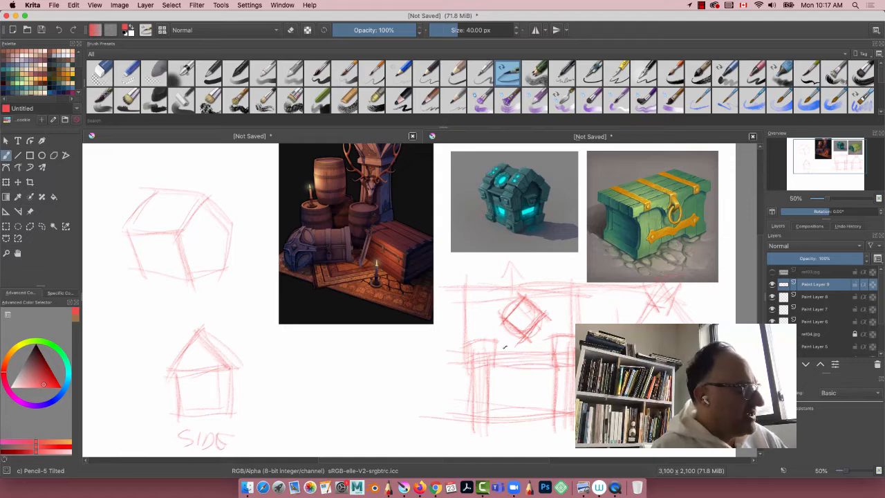
pyautogui.moveTo(480, 341); pyautogui.dragTo(553, 336)
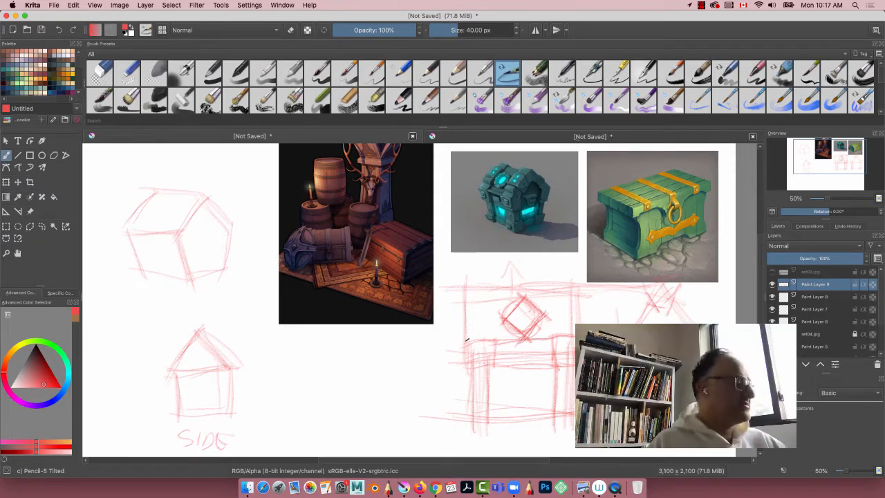
# Step: Sketch a horizontal rectangular panel in the centre of the front view's lower body
pyautogui.moveTo(499, 371)
pyautogui.mouseDown()
pyautogui.moveTo(551, 369)
pyautogui.moveTo(503, 407)
pyautogui.moveTo(544, 392)
pyautogui.mouseUp()
pyautogui.moveTo(544, 392)
pyautogui.mouseDown()
pyautogui.moveTo(545, 377)
pyautogui.moveTo(506, 375)
pyautogui.mouseUp()
pyautogui.moveTo(505, 376); pyautogui.dragTo(505, 396)
pyautogui.moveTo(548, 373); pyautogui.dragTo(546, 393)
pyautogui.moveTo(546, 392); pyautogui.dragTo(508, 395)
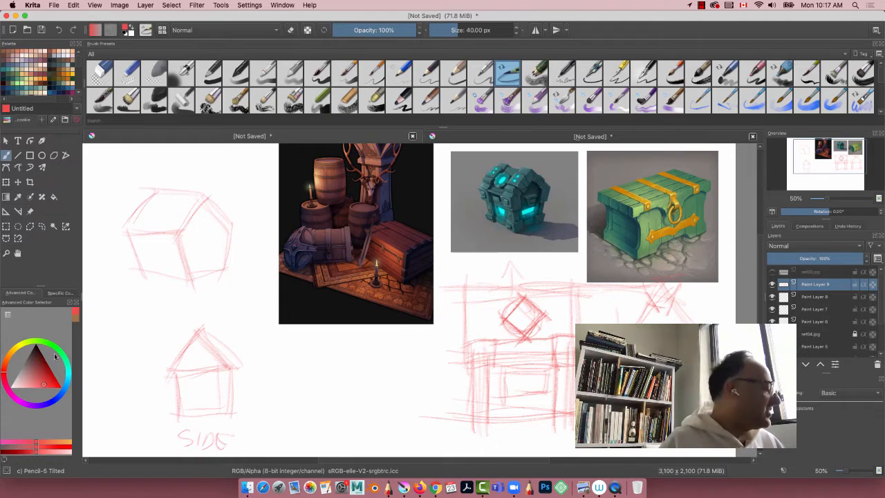
# Step: Choose a light green, shade the rectangular body panel and mark a circle inside the lid's diamond
pyautogui.moveTo(54, 356); pyautogui.dragTo(72, 363)
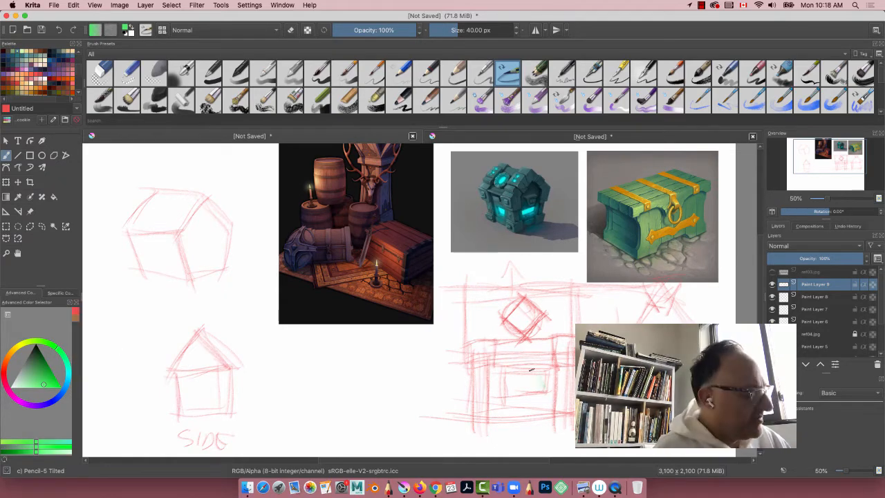
pyautogui.moveTo(531, 370)
pyautogui.mouseDown()
pyautogui.moveTo(528, 390)
pyautogui.moveTo(510, 390)
pyautogui.moveTo(537, 389)
pyautogui.moveTo(518, 396)
pyautogui.moveTo(505, 377)
pyautogui.moveTo(505, 396)
pyautogui.mouseUp()
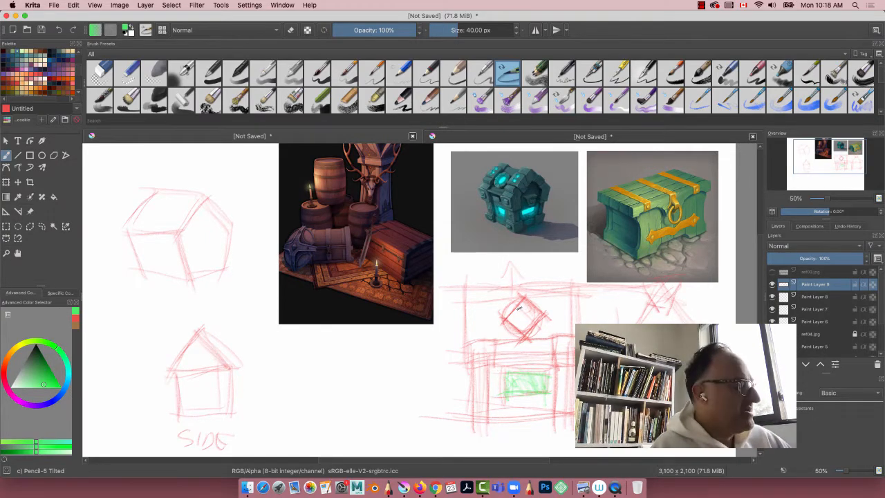
pyautogui.moveTo(518, 308); pyautogui.dragTo(528, 320)
# Step: Choose cyan, shade the lid's diamond, add glow strokes around it and enlarge the brush to 55 px
pyautogui.click(67, 381)
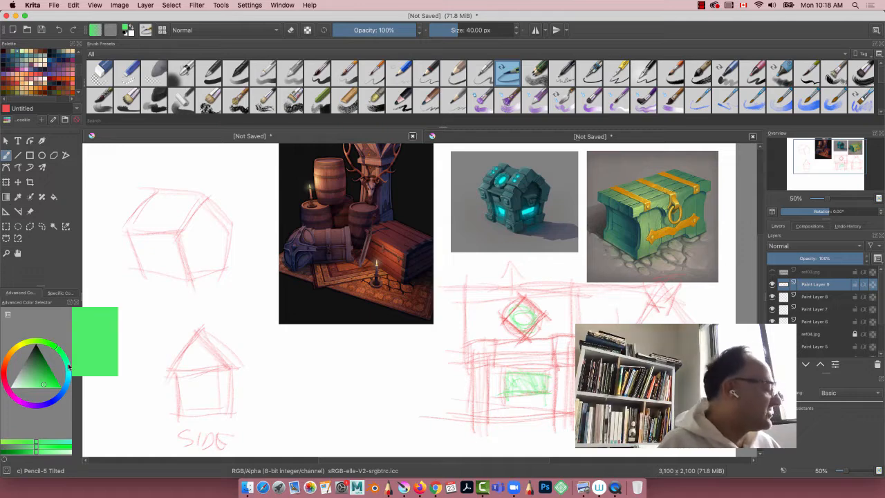
pyautogui.click(70, 379)
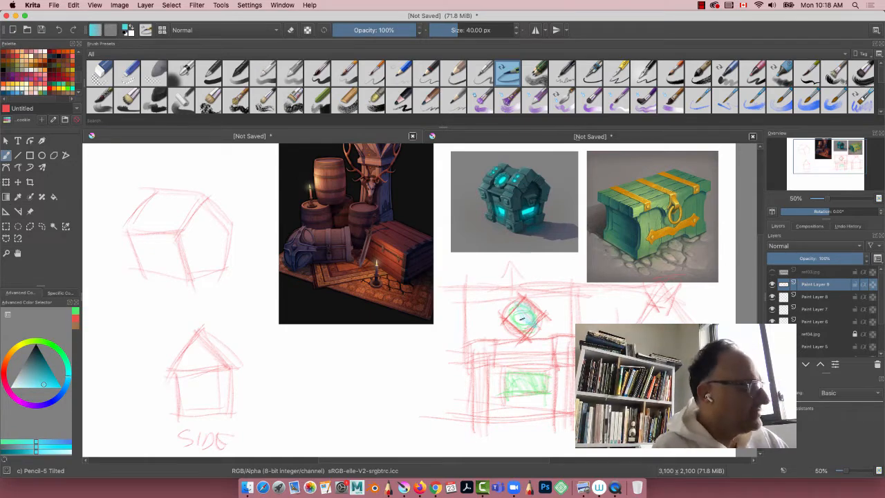
pyautogui.moveTo(524, 319)
pyautogui.mouseDown()
pyautogui.moveTo(530, 323)
pyautogui.moveTo(532, 311)
pyautogui.moveTo(516, 320)
pyautogui.moveTo(527, 315)
pyautogui.moveTo(499, 297)
pyautogui.moveTo(537, 290)
pyautogui.mouseUp()
pyautogui.press(']')
pyautogui.press(']')
pyautogui.press(']')
pyautogui.press(']')
pyautogui.press(']')
pyautogui.moveTo(558, 324); pyautogui.dragTo(549, 319)
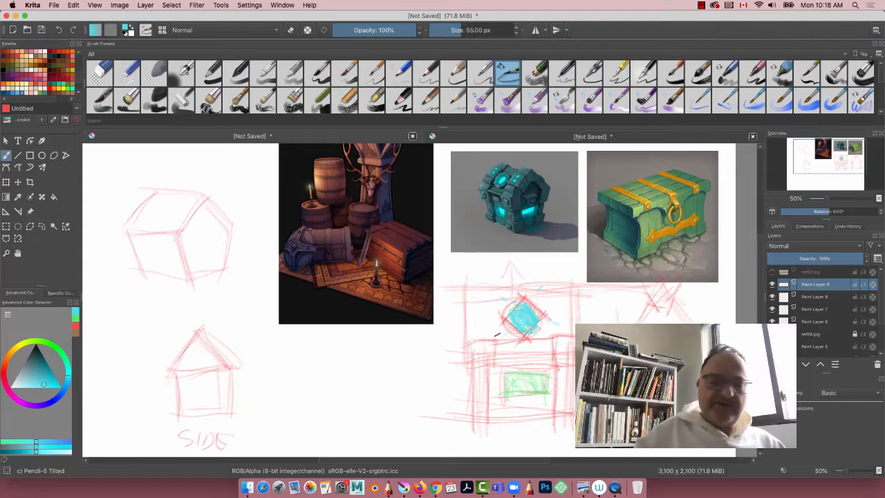
# Step: Switch to a muted red and draw upright bands down both sides of the front view's lid
pyautogui.press('p')
pyautogui.click(491, 372)
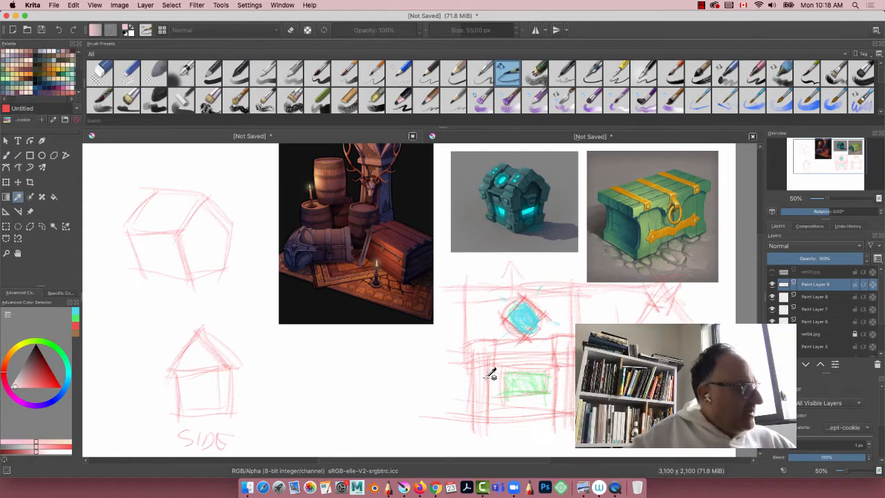
pyautogui.press('b')
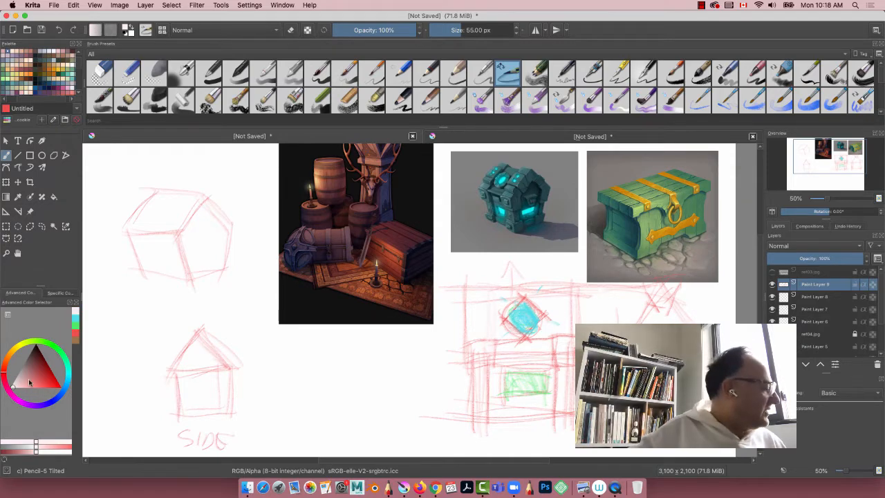
pyautogui.moveTo(29, 382); pyautogui.dragTo(41, 377)
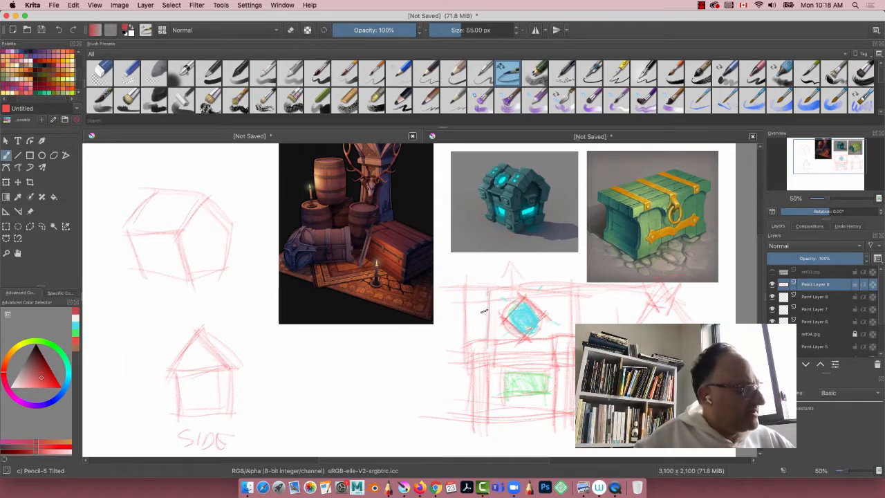
pyautogui.moveTo(488, 291)
pyautogui.mouseDown()
pyautogui.moveTo(485, 349)
pyautogui.moveTo(490, 296)
pyautogui.mouseUp()
pyautogui.moveTo(467, 291); pyautogui.dragTo(470, 358)
pyautogui.moveTo(560, 284); pyautogui.dragTo(556, 346)
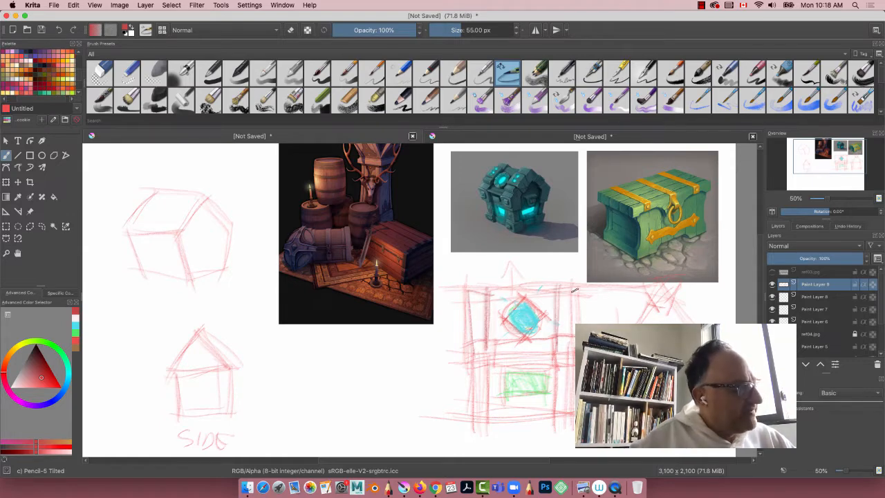
pyautogui.moveTo(572, 292); pyautogui.dragTo(575, 346)
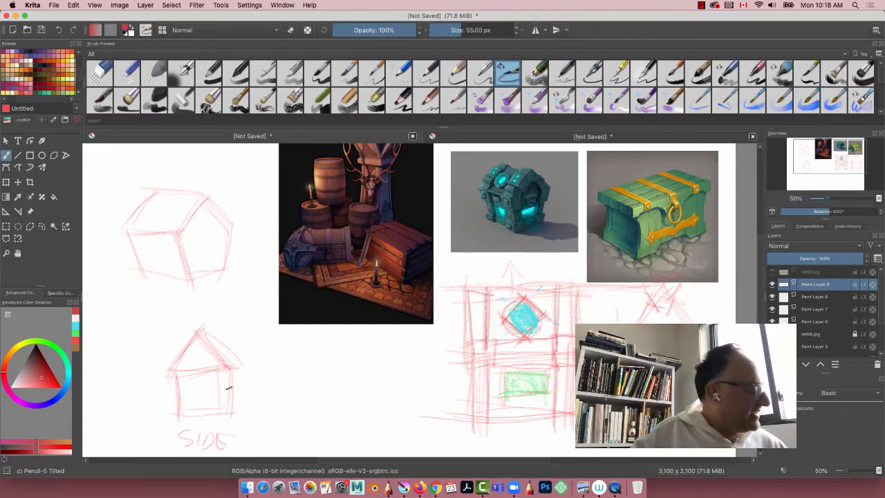
# Step: Redraw the small side view with bolder lines, inward-tapering walls and a wider overhanging pointed lid
pyautogui.moveTo(239, 368)
pyautogui.mouseDown()
pyautogui.moveTo(218, 418)
pyautogui.moveTo(175, 417)
pyautogui.mouseUp()
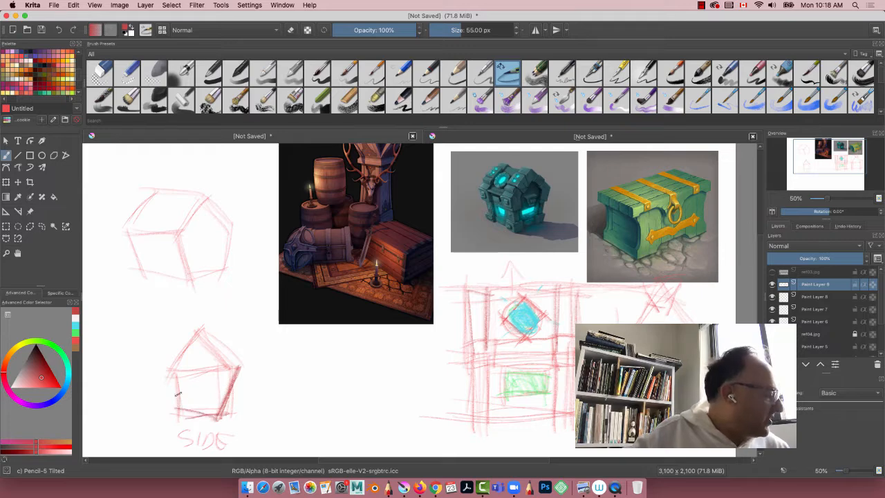
pyautogui.moveTo(167, 371)
pyautogui.mouseDown()
pyautogui.moveTo(177, 420)
pyautogui.moveTo(231, 418)
pyautogui.moveTo(234, 367)
pyautogui.moveTo(200, 320)
pyautogui.moveTo(247, 368)
pyautogui.mouseUp()
pyautogui.moveTo(213, 319); pyautogui.dragTo(166, 376)
pyautogui.moveTo(173, 370); pyautogui.dragTo(188, 423)
pyautogui.moveTo(241, 365); pyautogui.dragTo(227, 418)
pyautogui.moveTo(233, 409)
pyautogui.mouseDown()
pyautogui.moveTo(172, 413)
pyautogui.moveTo(181, 419)
pyautogui.mouseUp()
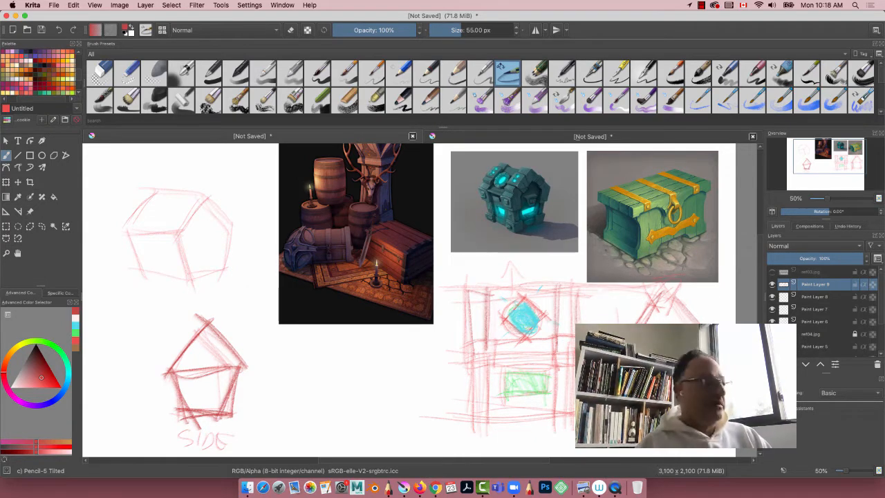
# Step: Scribble a short red zigzag below the barrel reference and darken the pointed lid of the side view under the green chest
pyautogui.rightClick(581, 336)
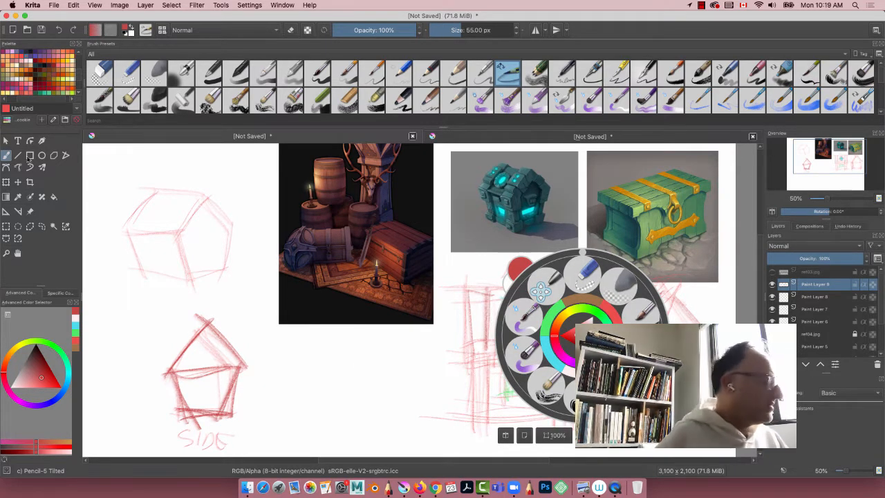
pyautogui.click(341, 362)
pyautogui.moveTo(344, 361)
pyautogui.mouseDown()
pyautogui.moveTo(319, 391)
pyautogui.moveTo(339, 395)
pyautogui.mouseUp()
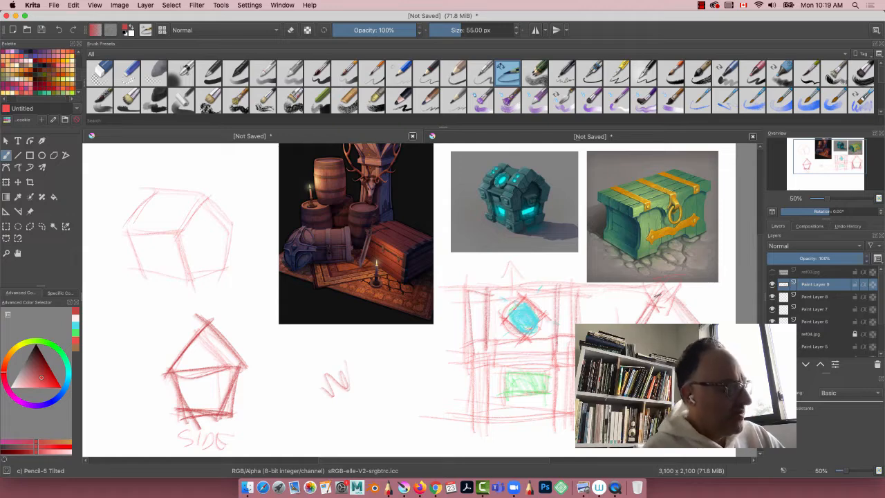
pyautogui.moveTo(666, 287)
pyautogui.mouseDown()
pyautogui.moveTo(648, 311)
pyautogui.moveTo(688, 318)
pyautogui.mouseUp()
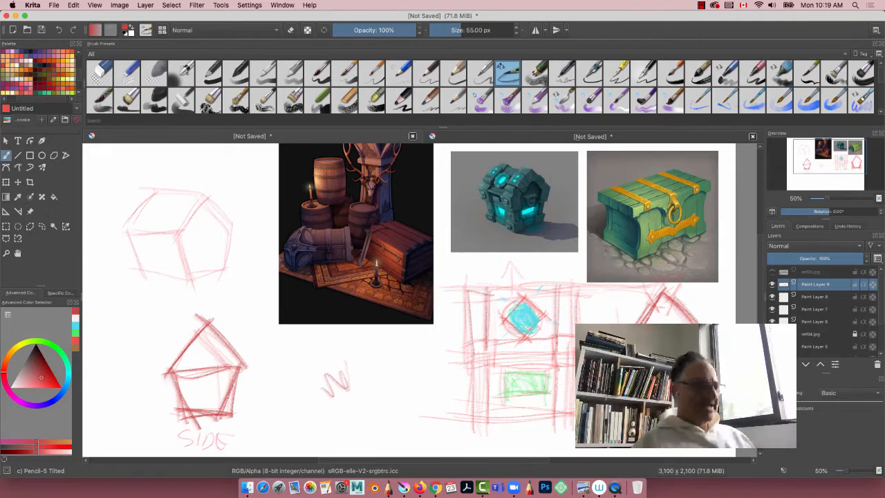
# Step: Sketch a small red three-quarter box beside the zigzag, hatch its top and add an arrow pointing away from its far edge
pyautogui.moveTo(409, 374); pyautogui.dragTo(387, 382)
pyautogui.moveTo(391, 347)
pyautogui.mouseDown()
pyautogui.moveTo(422, 366)
pyautogui.moveTo(369, 354)
pyautogui.moveTo(400, 401)
pyautogui.moveTo(365, 381)
pyautogui.moveTo(362, 365)
pyautogui.moveTo(408, 367)
pyautogui.moveTo(387, 376)
pyautogui.moveTo(376, 359)
pyautogui.moveTo(407, 358)
pyautogui.mouseUp()
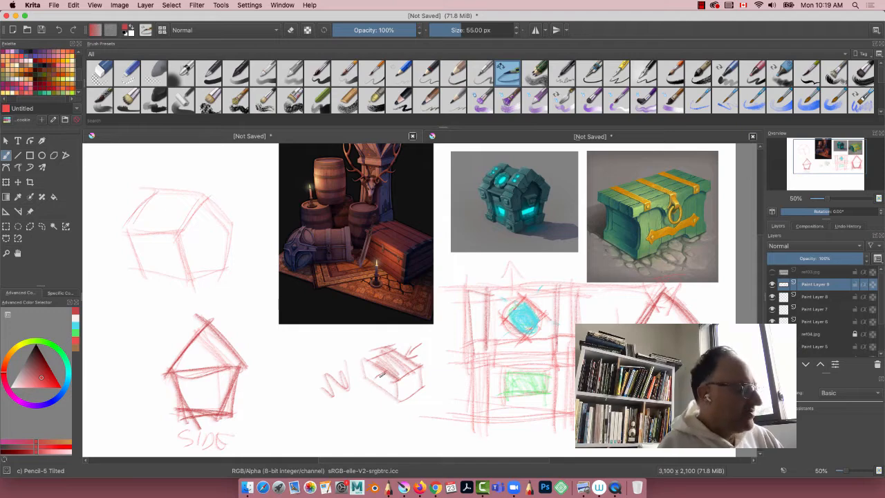
pyautogui.moveTo(375, 369)
pyautogui.mouseDown()
pyautogui.moveTo(373, 380)
pyautogui.moveTo(387, 377)
pyautogui.mouseUp()
pyautogui.moveTo(410, 344); pyautogui.dragTo(425, 342)
pyautogui.moveTo(426, 343); pyautogui.dragTo(422, 354)
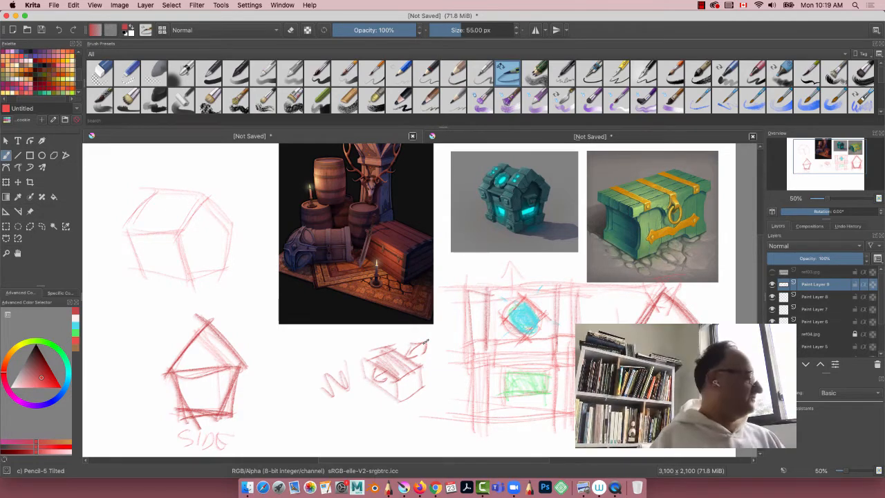
# Step: Switch to green and trace bold strokes over the top, corner and base edges of the small three-quarter box
pyautogui.click(43, 336)
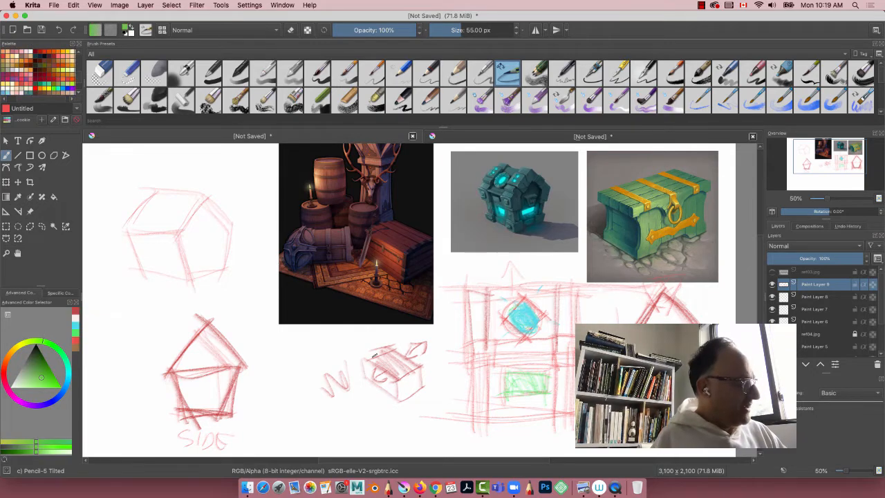
pyautogui.moveTo(360, 362); pyautogui.dragTo(395, 382)
pyautogui.moveTo(389, 345)
pyautogui.mouseDown()
pyautogui.moveTo(419, 363)
pyautogui.moveTo(401, 349)
pyautogui.moveTo(427, 354)
pyautogui.moveTo(418, 396)
pyautogui.moveTo(401, 386)
pyautogui.moveTo(421, 389)
pyautogui.moveTo(411, 399)
pyautogui.moveTo(394, 382)
pyautogui.moveTo(421, 363)
pyautogui.moveTo(398, 343)
pyautogui.mouseUp()
pyautogui.moveTo(399, 374); pyautogui.dragTo(405, 395)
pyautogui.moveTo(366, 366)
pyautogui.mouseDown()
pyautogui.moveTo(381, 387)
pyautogui.moveTo(374, 378)
pyautogui.mouseUp()
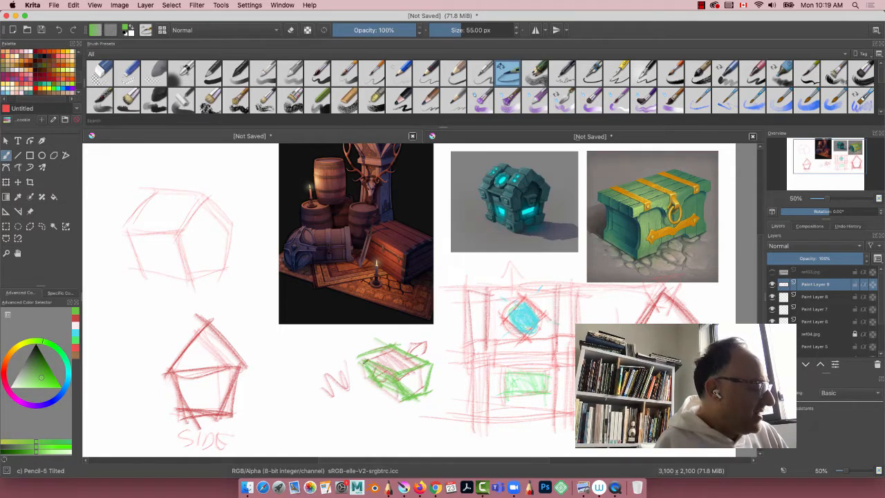
pyautogui.moveTo(411, 401); pyautogui.dragTo(384, 383)
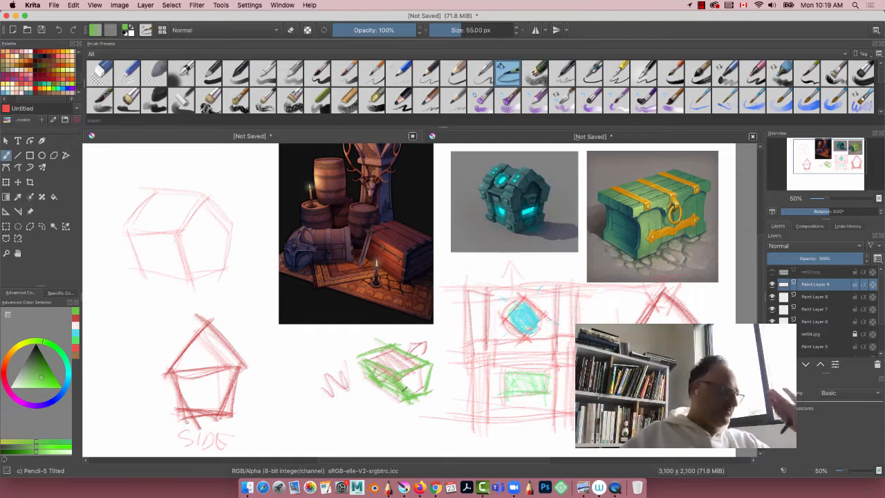
# Step: Trace the pointed lid, dividing line and tapering walls of the small side view in green
pyautogui.moveTo(158, 298)
pyautogui.mouseDown()
pyautogui.moveTo(376, 273)
pyautogui.moveTo(317, 266)
pyautogui.moveTo(298, 227)
pyautogui.moveTo(308, 229)
pyautogui.mouseUp()
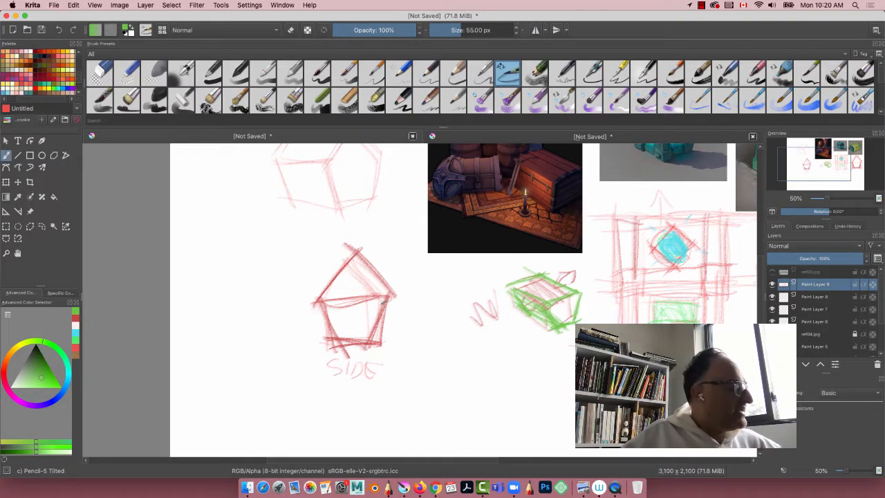
pyautogui.moveTo(386, 300)
pyautogui.mouseDown()
pyautogui.moveTo(373, 356)
pyautogui.moveTo(378, 339)
pyautogui.mouseUp()
pyautogui.moveTo(399, 297)
pyautogui.mouseDown()
pyautogui.moveTo(321, 290)
pyautogui.moveTo(312, 302)
pyautogui.mouseUp()
pyautogui.moveTo(395, 293); pyautogui.dragTo(348, 242)
pyautogui.moveTo(351, 250)
pyautogui.mouseDown()
pyautogui.moveTo(346, 294)
pyautogui.moveTo(383, 296)
pyautogui.moveTo(323, 297)
pyautogui.mouseUp()
pyautogui.moveTo(327, 306); pyautogui.dragTo(338, 352)
pyautogui.moveTo(392, 294); pyautogui.dragTo(375, 340)
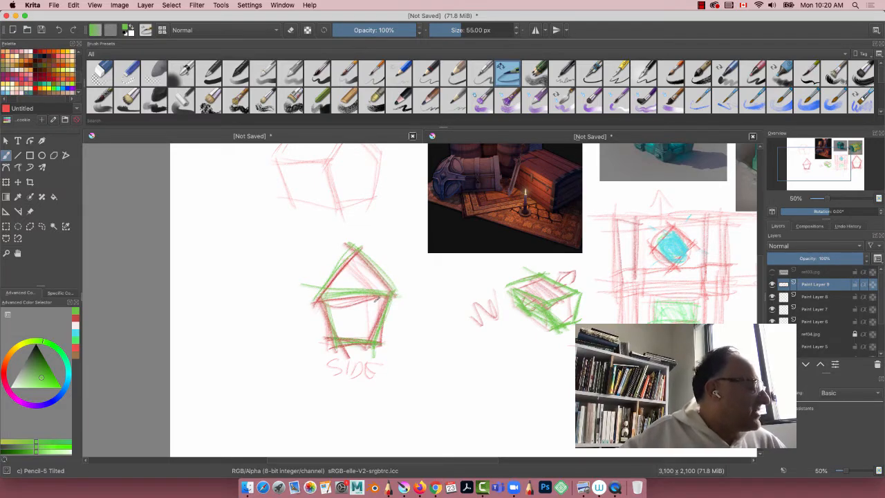
# Step: Shade the body of the small side view with green diagonal hatching
pyautogui.moveTo(374, 297); pyautogui.dragTo(389, 318)
pyautogui.moveTo(365, 297)
pyautogui.mouseDown()
pyautogui.moveTo(380, 315)
pyautogui.moveTo(374, 320)
pyautogui.mouseUp()
pyautogui.moveTo(351, 301)
pyautogui.mouseDown()
pyautogui.moveTo(362, 327)
pyautogui.moveTo(331, 299)
pyautogui.moveTo(332, 329)
pyautogui.moveTo(318, 305)
pyautogui.moveTo(377, 304)
pyautogui.moveTo(367, 291)
pyautogui.moveTo(350, 344)
pyautogui.mouseUp()
pyautogui.moveTo(380, 296)
pyautogui.mouseDown()
pyautogui.moveTo(368, 337)
pyautogui.moveTo(356, 316)
pyautogui.moveTo(357, 334)
pyautogui.moveTo(324, 336)
pyautogui.mouseUp()
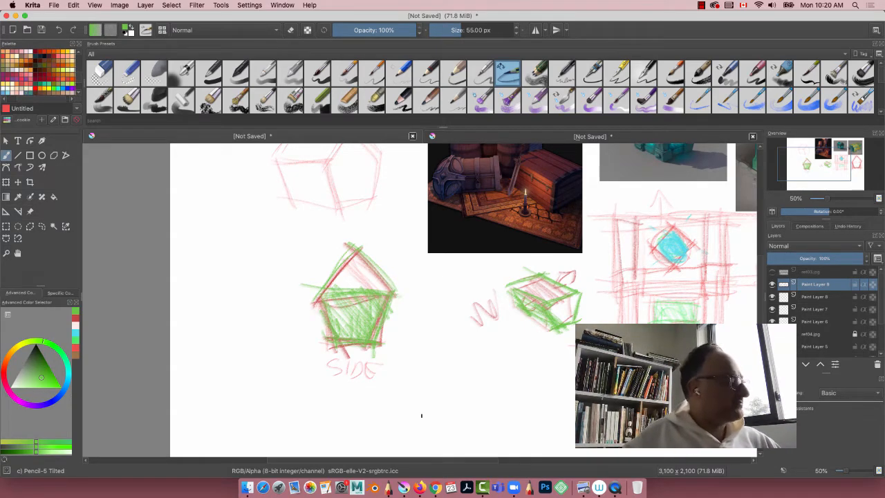
# Step: Switch back to muted red and sketch a downward-tapering chest body beside the green-shaded side view
pyautogui.moveTo(273, 267); pyautogui.dragTo(343, 252)
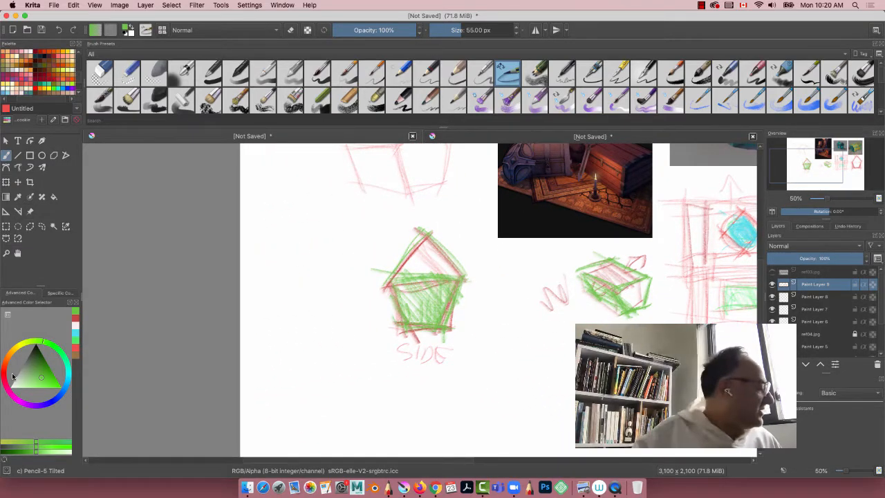
pyautogui.click(55, 352)
pyautogui.click(43, 379)
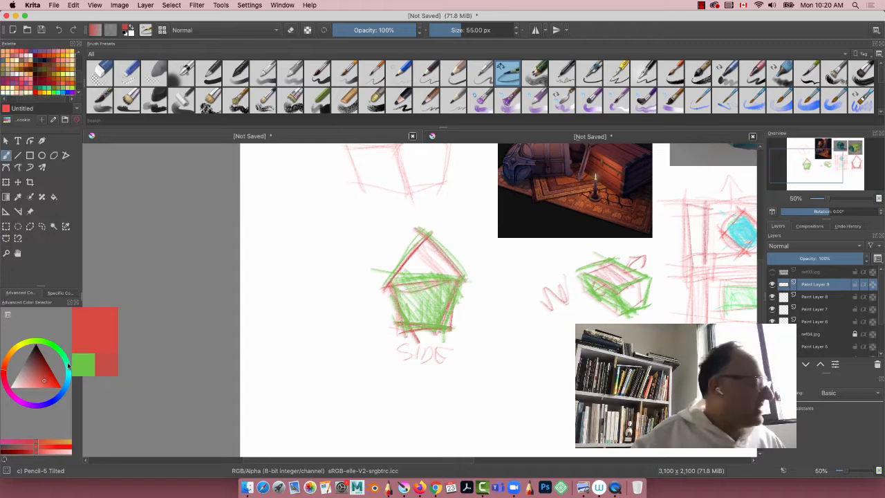
pyautogui.moveTo(312, 338); pyautogui.dragTo(328, 386)
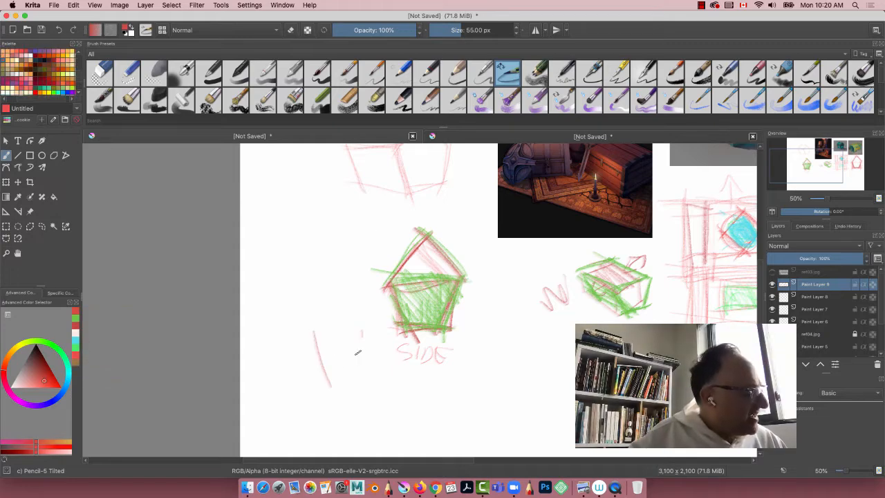
pyautogui.moveTo(360, 337); pyautogui.dragTo(351, 389)
pyautogui.moveTo(323, 382); pyautogui.dragTo(354, 386)
pyautogui.moveTo(313, 332)
pyautogui.mouseDown()
pyautogui.moveTo(374, 333)
pyautogui.moveTo(325, 377)
pyautogui.mouseUp()
# Step: Draw a flat-topped lid with slanted sides above the new tapered body and darken the outlines of both parts
pyautogui.moveTo(367, 286)
pyautogui.mouseDown()
pyautogui.moveTo(310, 290)
pyautogui.moveTo(341, 291)
pyautogui.moveTo(368, 323)
pyautogui.mouseUp()
pyautogui.moveTo(354, 292)
pyautogui.mouseDown()
pyautogui.moveTo(371, 330)
pyautogui.moveTo(364, 320)
pyautogui.mouseUp()
pyautogui.moveTo(357, 285)
pyautogui.mouseDown()
pyautogui.moveTo(326, 289)
pyautogui.moveTo(355, 288)
pyautogui.moveTo(321, 293)
pyautogui.moveTo(305, 331)
pyautogui.mouseUp()
pyautogui.moveTo(328, 290)
pyautogui.mouseDown()
pyautogui.moveTo(302, 335)
pyautogui.moveTo(373, 335)
pyautogui.mouseUp()
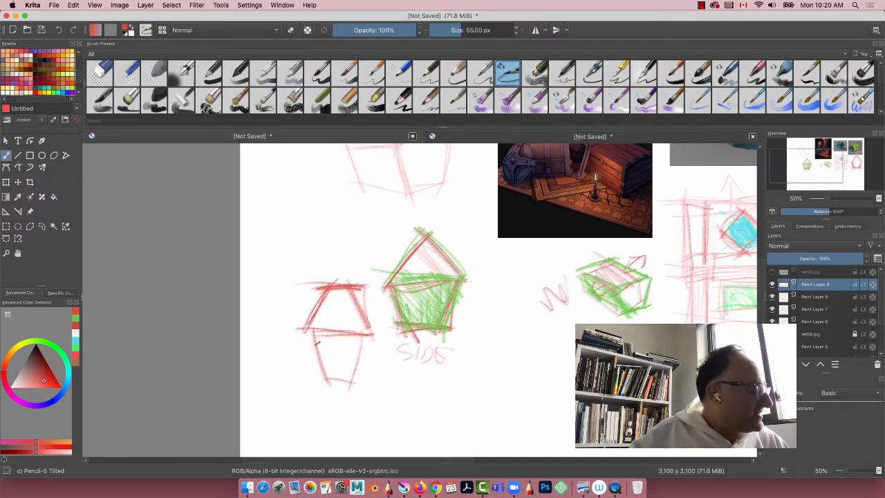
pyautogui.moveTo(315, 329); pyautogui.dragTo(322, 379)
pyautogui.moveTo(372, 334)
pyautogui.mouseDown()
pyautogui.moveTo(350, 384)
pyautogui.moveTo(324, 378)
pyautogui.moveTo(303, 331)
pyautogui.mouseUp()
pyautogui.moveTo(330, 289); pyautogui.dragTo(302, 333)
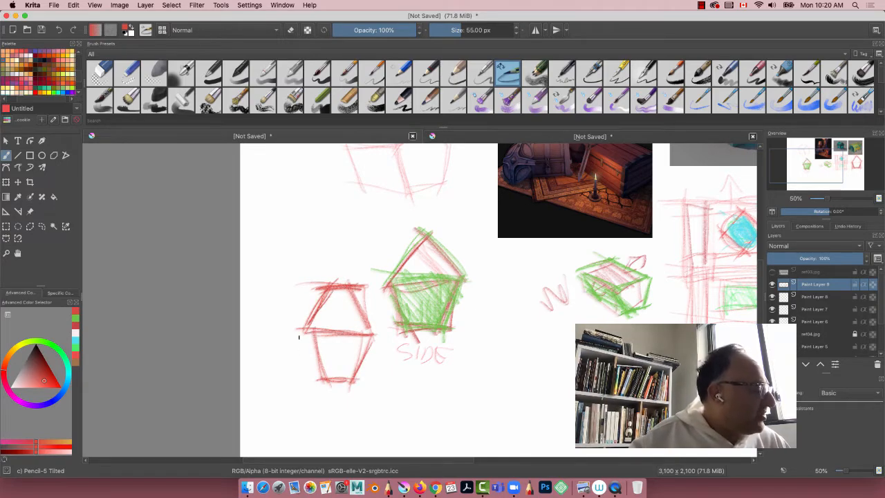
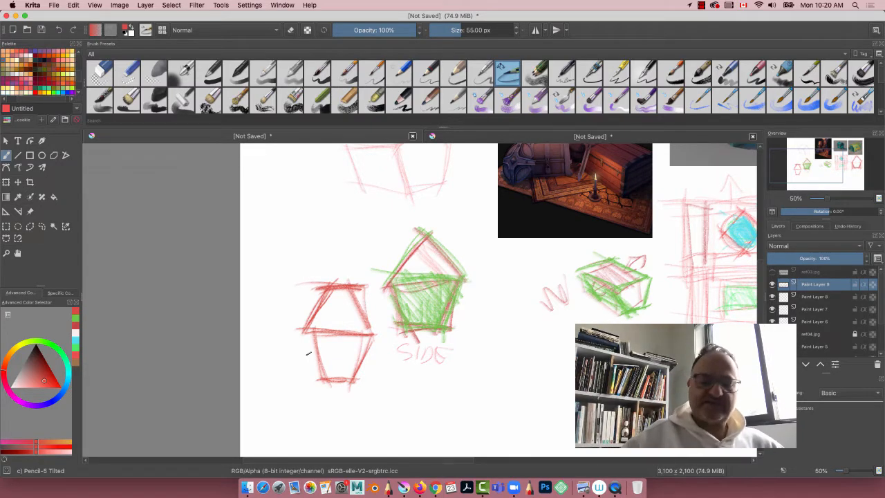
pyautogui.scroll(2, 307, 267)
pyautogui.hscroll(2, 306, 267)
pyautogui.click(702, 6)
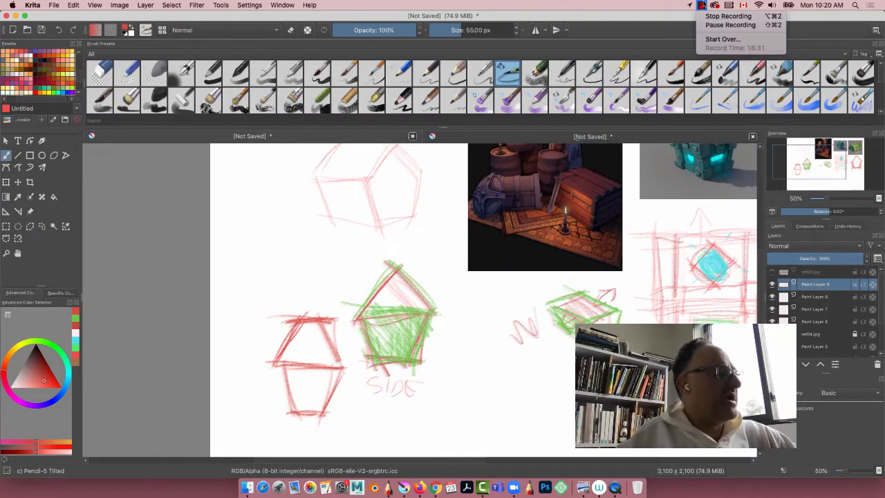
pyautogui.click(252, 251)
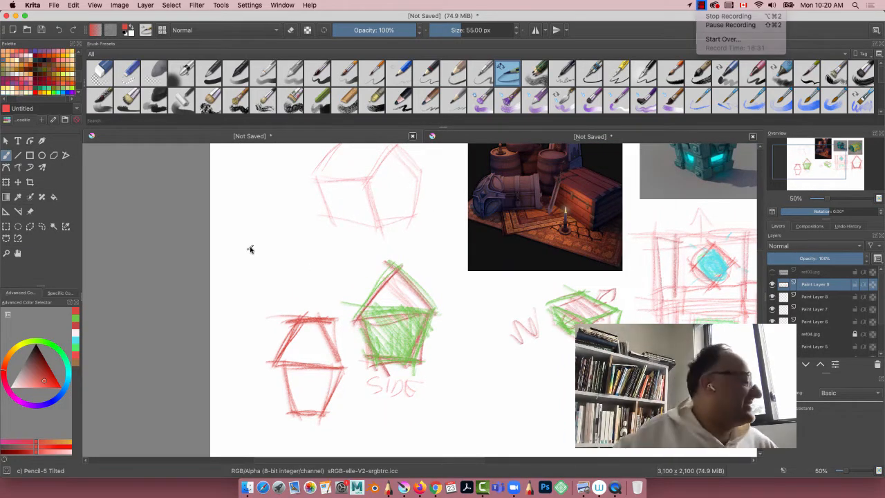
# Step: Hide Paint Layer 9 with the earlier sketches and make Paint Layer 6 the active layer
pyautogui.moveTo(269, 263); pyautogui.dragTo(112, 292)
pyautogui.click(772, 284)
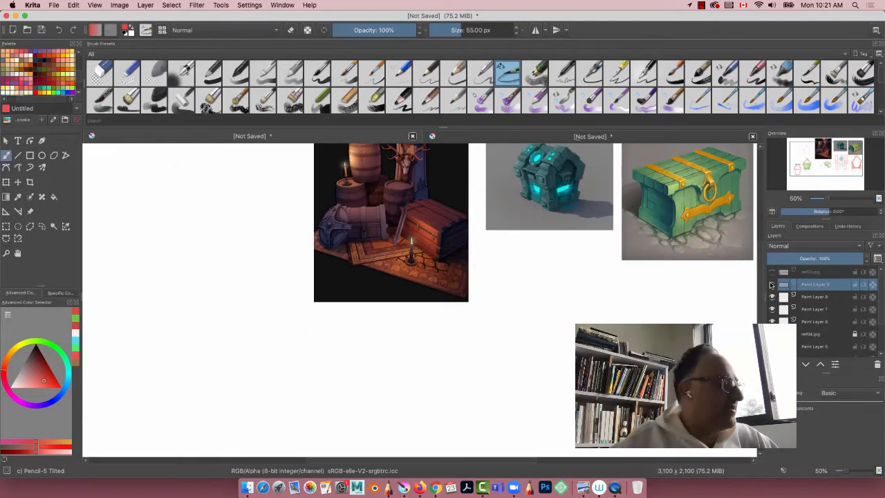
pyautogui.moveTo(281, 301); pyautogui.dragTo(330, 320)
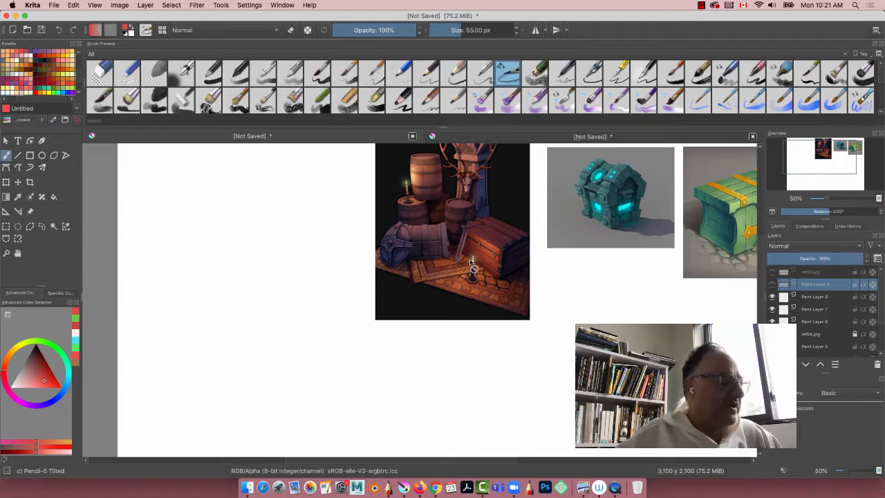
pyautogui.click(804, 321)
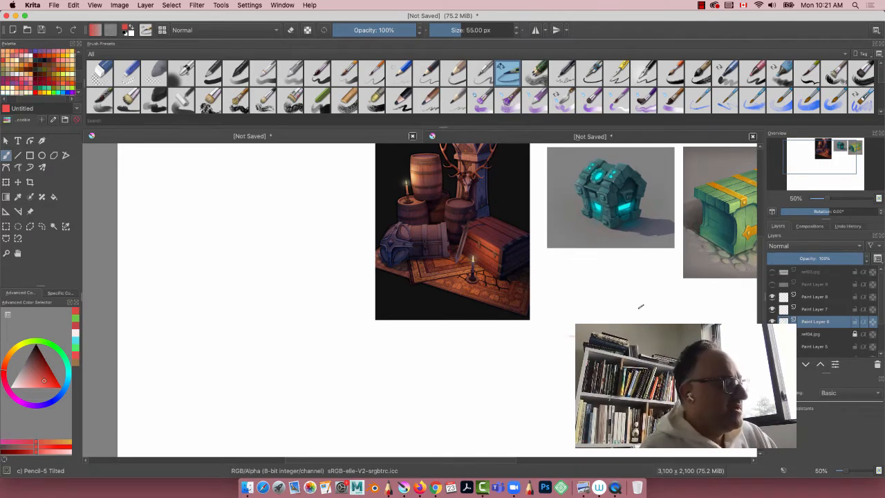
# Step: Sketch a chest side view with a faceted arched lid over a rectangular framed body below the teal chest reference
pyautogui.moveTo(653, 312)
pyautogui.mouseDown()
pyautogui.moveTo(619, 275)
pyautogui.moveTo(577, 306)
pyautogui.moveTo(571, 345)
pyautogui.mouseUp()
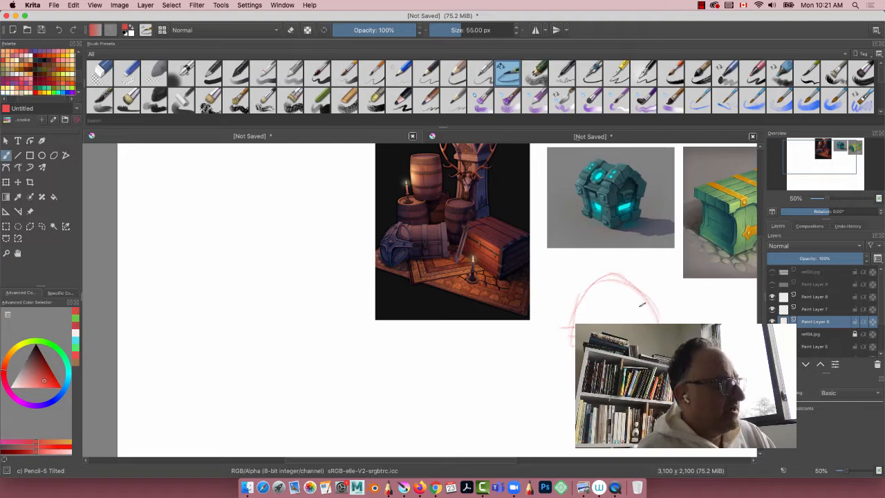
pyautogui.moveTo(655, 320)
pyautogui.mouseDown()
pyautogui.moveTo(617, 276)
pyautogui.moveTo(624, 287)
pyautogui.moveTo(595, 285)
pyautogui.moveTo(578, 321)
pyautogui.mouseUp()
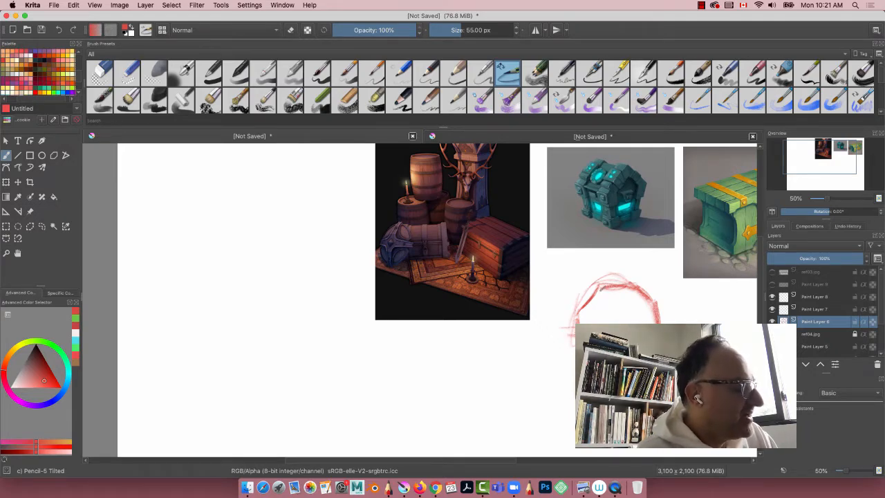
pyautogui.moveTo(600, 284)
pyautogui.mouseDown()
pyautogui.moveTo(650, 301)
pyautogui.moveTo(634, 292)
pyautogui.moveTo(643, 312)
pyautogui.moveTo(622, 282)
pyautogui.moveTo(605, 280)
pyautogui.moveTo(573, 312)
pyautogui.mouseUp()
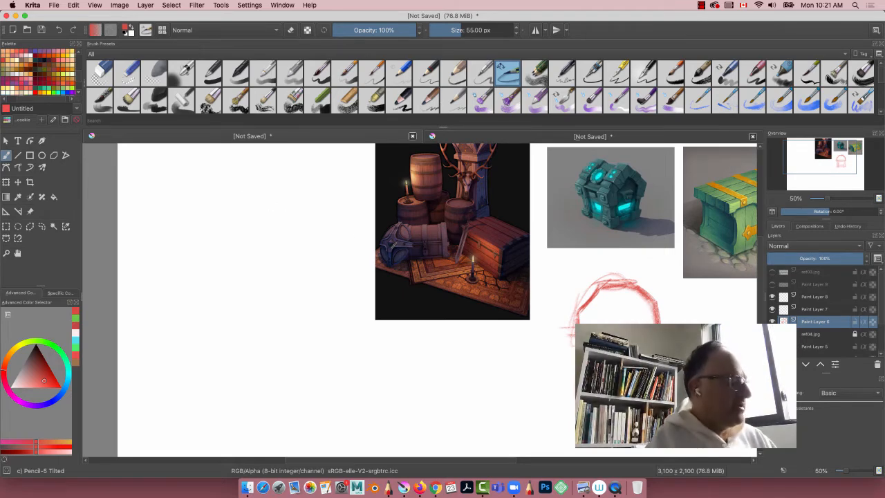
pyautogui.moveTo(410, 357); pyautogui.dragTo(290, 349)
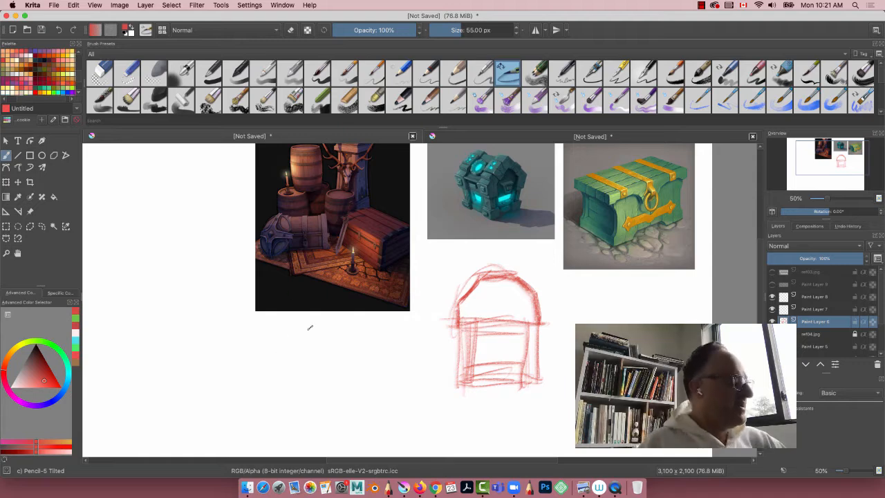
# Step: Choose a slightly deeper red and darken the vertical posts of the arched chest's body
pyautogui.moveTo(476, 316)
pyautogui.mouseDown()
pyautogui.moveTo(472, 341)
pyautogui.moveTo(472, 325)
pyautogui.moveTo(474, 351)
pyautogui.moveTo(475, 318)
pyautogui.moveTo(472, 337)
pyautogui.moveTo(523, 386)
pyautogui.mouseUp()
pyautogui.click(45, 371)
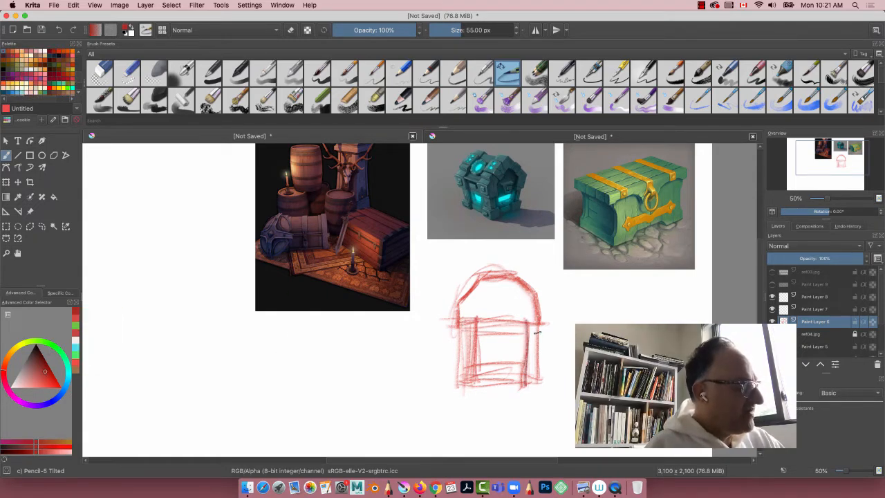
pyautogui.moveTo(537, 319); pyautogui.dragTo(544, 376)
pyautogui.moveTo(475, 316); pyautogui.dragTo(471, 384)
pyautogui.moveTo(460, 375); pyautogui.dragTo(479, 374)
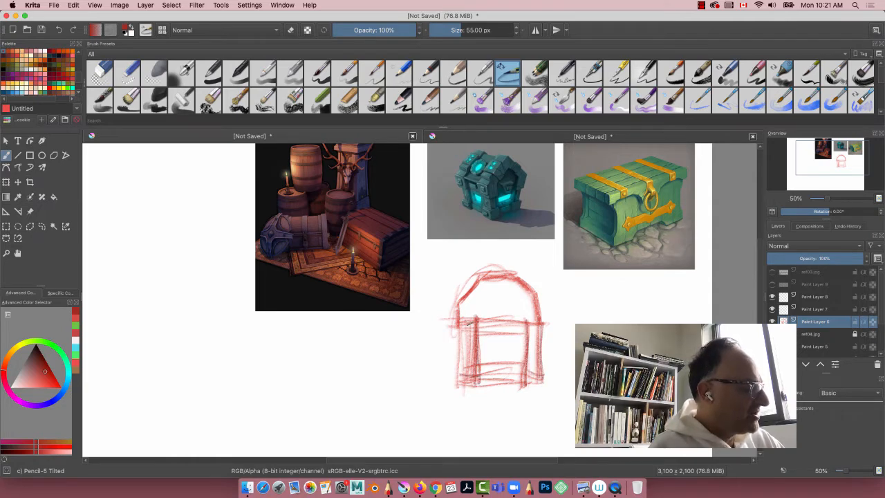
# Step: Strengthen the horizontal bands of the arched chest's body and add short guide lines extending outward from its sides
pyautogui.moveTo(453, 323); pyautogui.dragTo(483, 325)
pyautogui.moveTo(461, 323); pyautogui.dragTo(461, 381)
pyautogui.moveTo(523, 353)
pyautogui.mouseDown()
pyautogui.moveTo(473, 362)
pyautogui.moveTo(524, 357)
pyautogui.mouseUp()
pyautogui.moveTo(486, 380); pyautogui.dragTo(529, 377)
pyautogui.moveTo(465, 333)
pyautogui.mouseDown()
pyautogui.moveTo(530, 330)
pyautogui.moveTo(475, 324)
pyautogui.moveTo(534, 316)
pyautogui.mouseUp()
pyautogui.moveTo(441, 344); pyautogui.dragTo(574, 350)
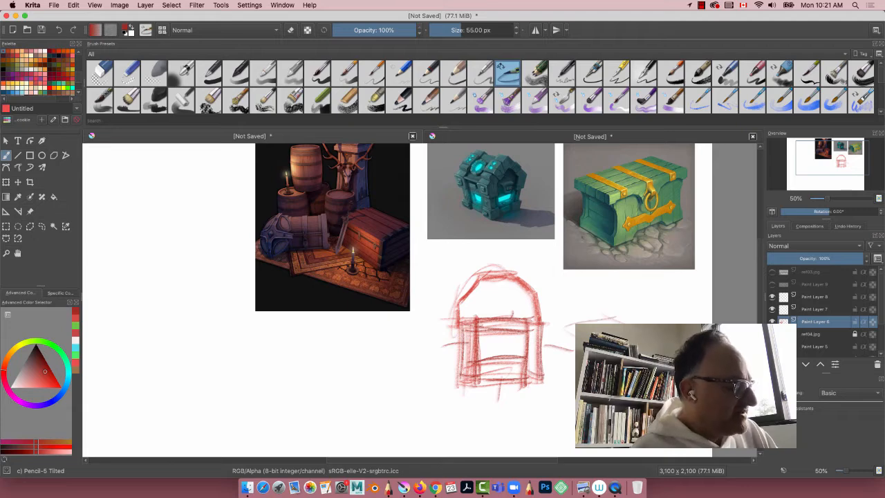
# Step: Sketch a long chest body in three-quarter view beside the arched side view in red
pyautogui.moveTo(569, 325); pyautogui.dragTo(568, 373)
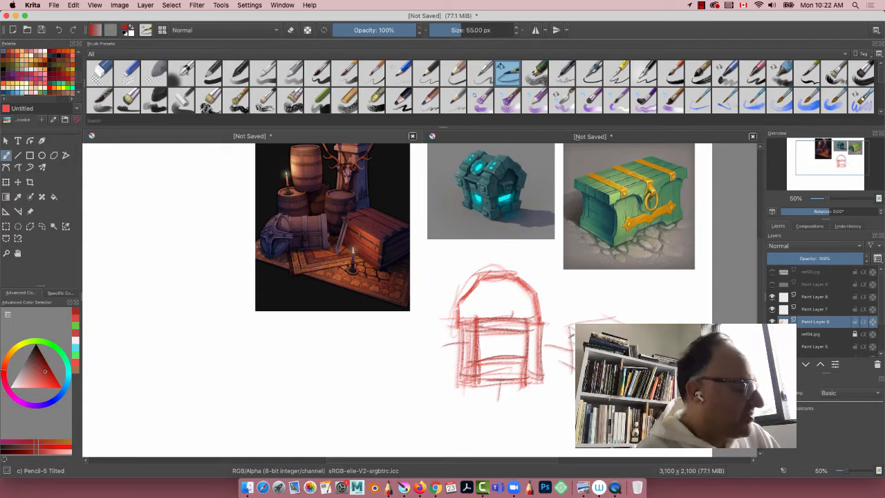
pyautogui.moveTo(570, 325); pyautogui.dragTo(572, 346)
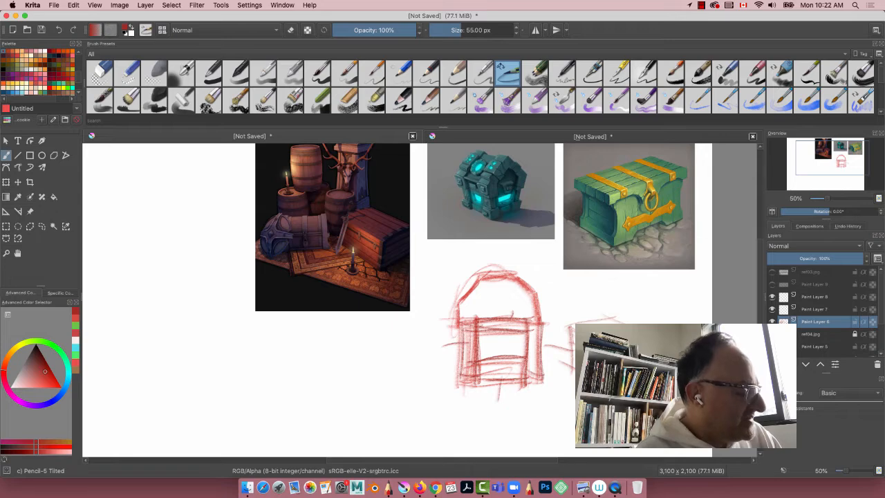
pyautogui.moveTo(565, 356); pyautogui.dragTo(575, 364)
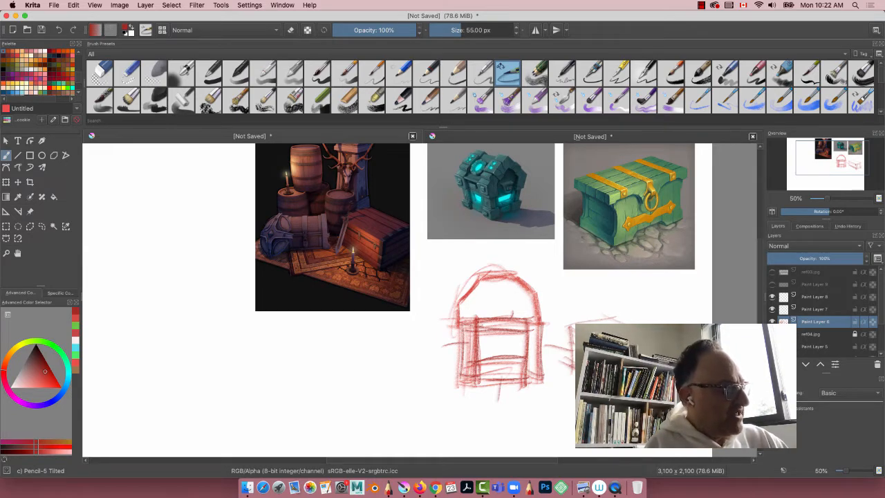
pyautogui.rightClick(583, 384)
pyautogui.press('Escape')
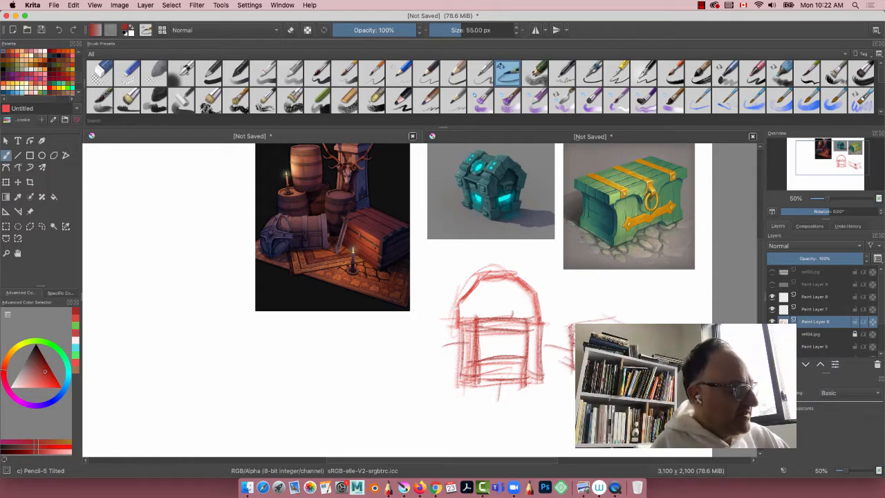
# Step: Sketch a wide rectangular chest front below the tavern reference, with a vertical post at each end
pyautogui.moveTo(413, 344)
pyautogui.mouseDown()
pyautogui.moveTo(253, 360)
pyautogui.moveTo(408, 443)
pyautogui.mouseUp()
pyautogui.moveTo(419, 435)
pyautogui.mouseDown()
pyautogui.moveTo(330, 428)
pyautogui.moveTo(239, 435)
pyautogui.mouseUp()
pyautogui.moveTo(430, 423); pyautogui.dragTo(362, 432)
pyautogui.moveTo(242, 438); pyautogui.dragTo(362, 435)
pyautogui.moveTo(263, 347); pyautogui.dragTo(261, 445)
pyautogui.moveTo(384, 348); pyautogui.dragTo(382, 455)
pyautogui.moveTo(293, 354); pyautogui.dragTo(288, 456)
pyautogui.moveTo(285, 349); pyautogui.dragTo(282, 454)
pyautogui.moveTo(283, 345)
pyautogui.mouseDown()
pyautogui.moveTo(284, 458)
pyautogui.moveTo(261, 454)
pyautogui.mouseUp()
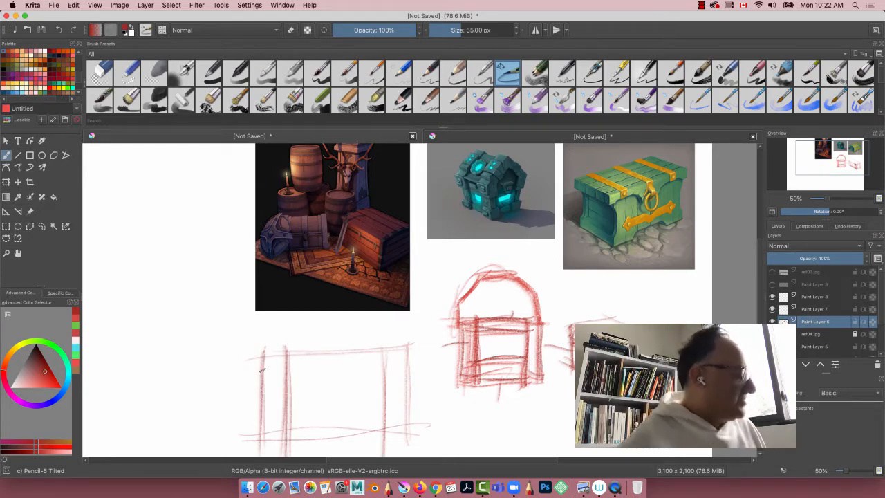
# Step: Add upper and lower horizontal bands to the chest front and draw a curved line beneath the side view
pyautogui.moveTo(375, 370)
pyautogui.mouseDown()
pyautogui.moveTo(278, 373)
pyautogui.moveTo(299, 374)
pyautogui.mouseUp()
pyautogui.moveTo(381, 367); pyautogui.dragTo(287, 373)
pyautogui.moveTo(414, 351); pyautogui.dragTo(287, 358)
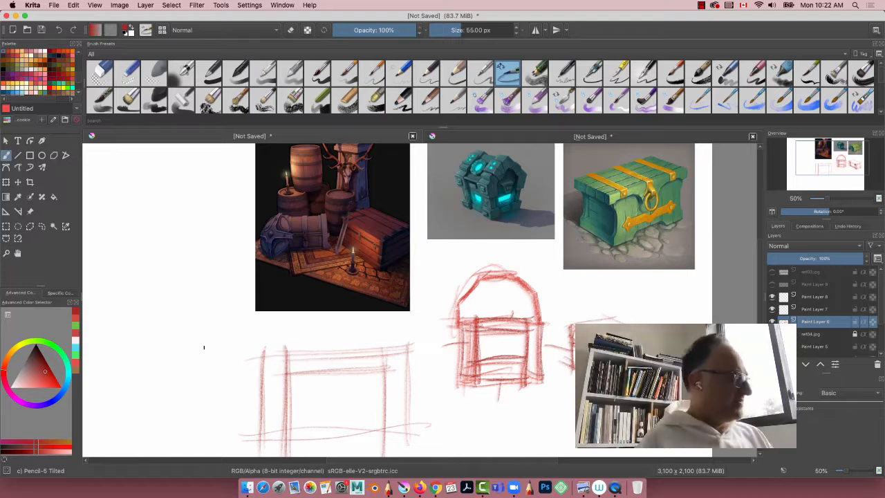
pyautogui.moveTo(391, 412)
pyautogui.mouseDown()
pyautogui.moveTo(278, 416)
pyautogui.moveTo(259, 429)
pyautogui.moveTo(289, 427)
pyautogui.mouseUp()
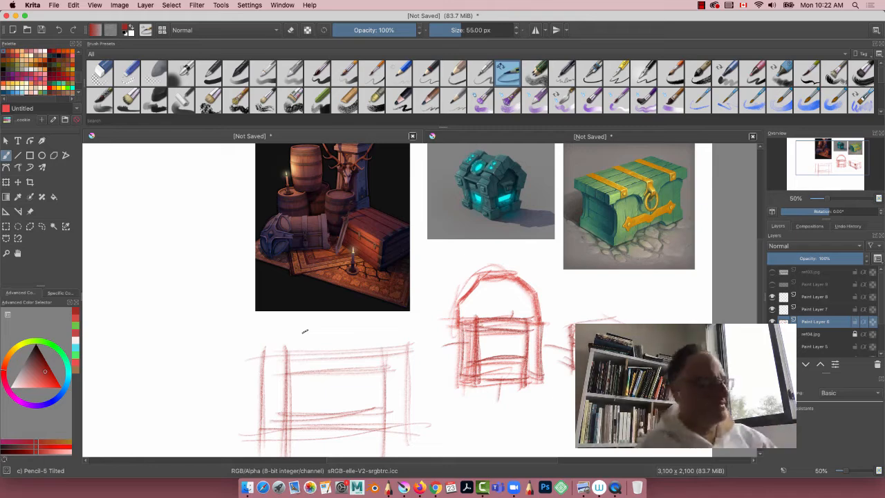
pyautogui.moveTo(443, 427); pyautogui.dragTo(574, 413)
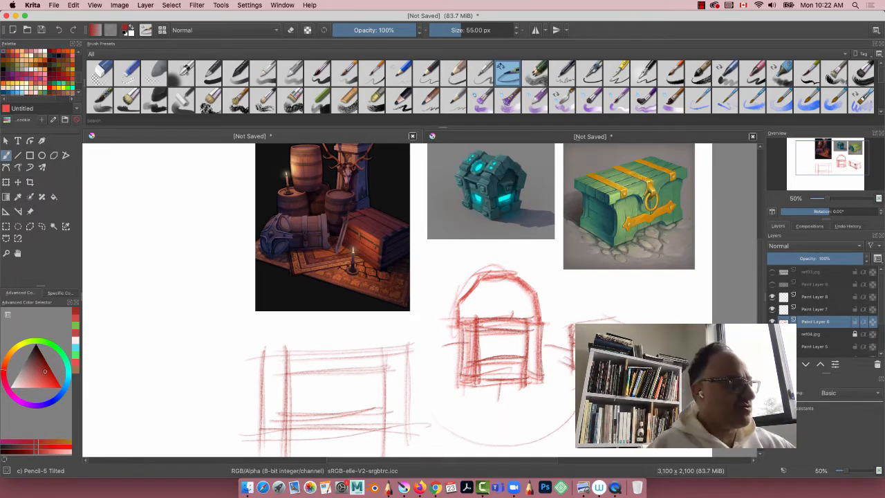
# Step: Draw square corner plates with round rivets at both upper corners of the chest front
pyautogui.moveTo(380, 345); pyautogui.dragTo(386, 377)
pyautogui.moveTo(412, 345)
pyautogui.mouseDown()
pyautogui.moveTo(409, 376)
pyautogui.moveTo(415, 370)
pyautogui.mouseUp()
pyautogui.moveTo(380, 345)
pyautogui.mouseDown()
pyautogui.moveTo(411, 344)
pyautogui.moveTo(402, 356)
pyautogui.mouseUp()
pyautogui.moveTo(388, 365)
pyautogui.mouseDown()
pyautogui.moveTo(402, 354)
pyautogui.moveTo(391, 356)
pyautogui.mouseUp()
pyautogui.moveTo(286, 347); pyautogui.dragTo(286, 378)
pyautogui.moveTo(257, 373)
pyautogui.mouseDown()
pyautogui.moveTo(297, 370)
pyautogui.moveTo(261, 369)
pyautogui.moveTo(263, 378)
pyautogui.mouseUp()
pyautogui.moveTo(253, 373)
pyautogui.mouseDown()
pyautogui.moveTo(293, 371)
pyautogui.moveTo(282, 357)
pyautogui.mouseUp()
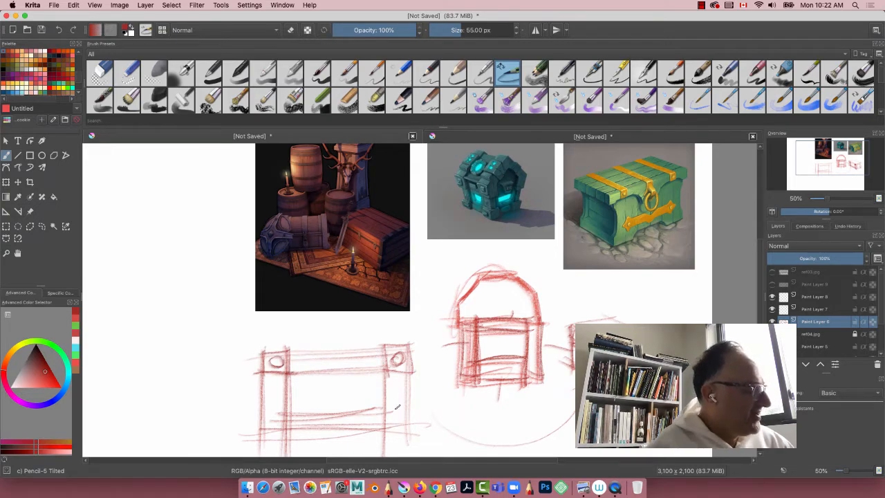
# Step: Draw matching square plates with round rivets at both lower corners of the chest front
pyautogui.moveTo(412, 409)
pyautogui.mouseDown()
pyautogui.moveTo(376, 412)
pyautogui.moveTo(384, 440)
pyautogui.mouseUp()
pyautogui.moveTo(412, 408)
pyautogui.mouseDown()
pyautogui.moveTo(409, 440)
pyautogui.moveTo(414, 433)
pyautogui.mouseUp()
pyautogui.moveTo(394, 415); pyautogui.dragTo(400, 420)
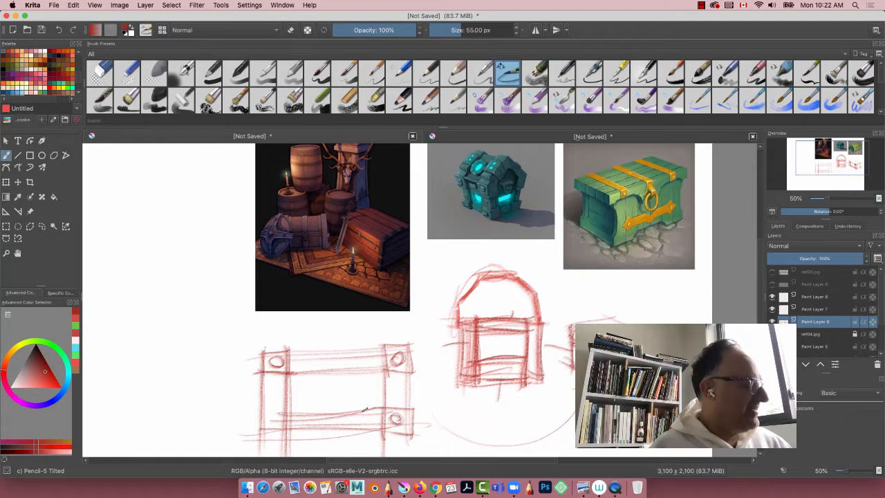
pyautogui.moveTo(283, 407); pyautogui.dragTo(259, 409)
pyautogui.moveTo(264, 408)
pyautogui.mouseDown()
pyautogui.moveTo(288, 412)
pyautogui.moveTo(289, 439)
pyautogui.mouseUp()
pyautogui.moveTo(275, 419); pyautogui.dragTo(279, 423)
pyautogui.moveTo(286, 408)
pyautogui.mouseDown()
pyautogui.moveTo(262, 409)
pyautogui.moveTo(264, 422)
pyautogui.mouseUp()
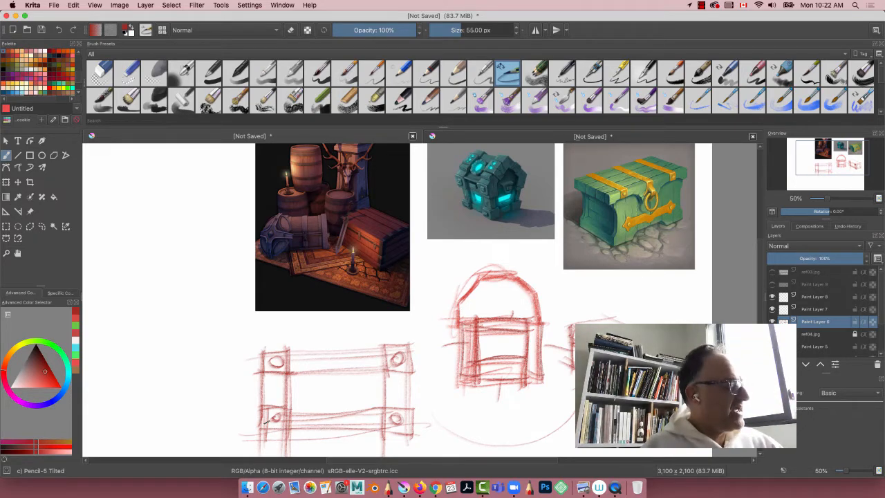
# Step: Add offset edge lines around the corner plates and bands to give the chest front's trim thickness
pyautogui.moveTo(383, 342)
pyautogui.mouseDown()
pyautogui.moveTo(387, 378)
pyautogui.moveTo(410, 372)
pyautogui.mouseUp()
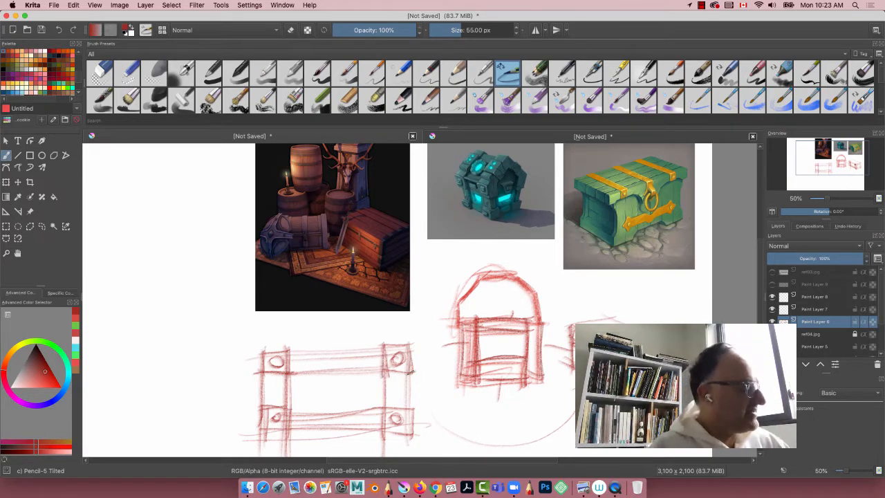
pyautogui.moveTo(382, 345); pyautogui.dragTo(247, 352)
pyautogui.moveTo(291, 402)
pyautogui.mouseDown()
pyautogui.moveTo(246, 403)
pyautogui.moveTo(288, 427)
pyautogui.mouseUp()
pyautogui.moveTo(293, 429); pyautogui.dragTo(272, 429)
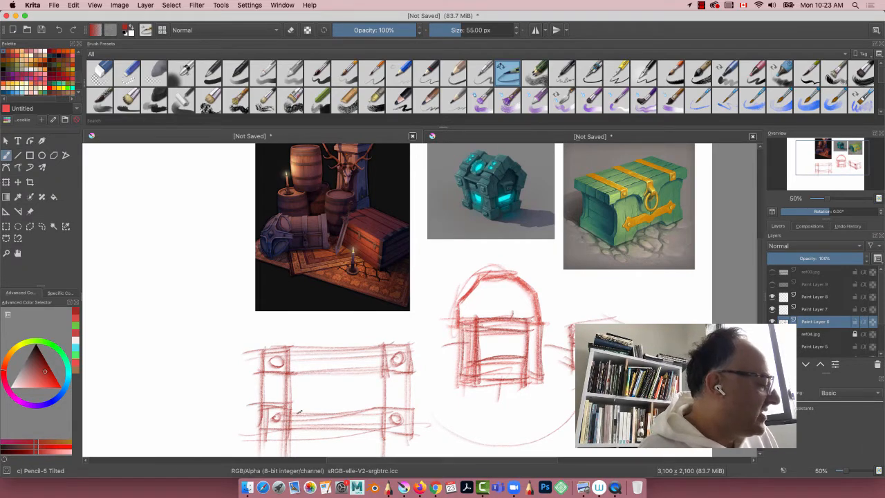
pyautogui.moveTo(383, 403); pyautogui.dragTo(284, 412)
pyautogui.moveTo(381, 425); pyautogui.dragTo(271, 430)
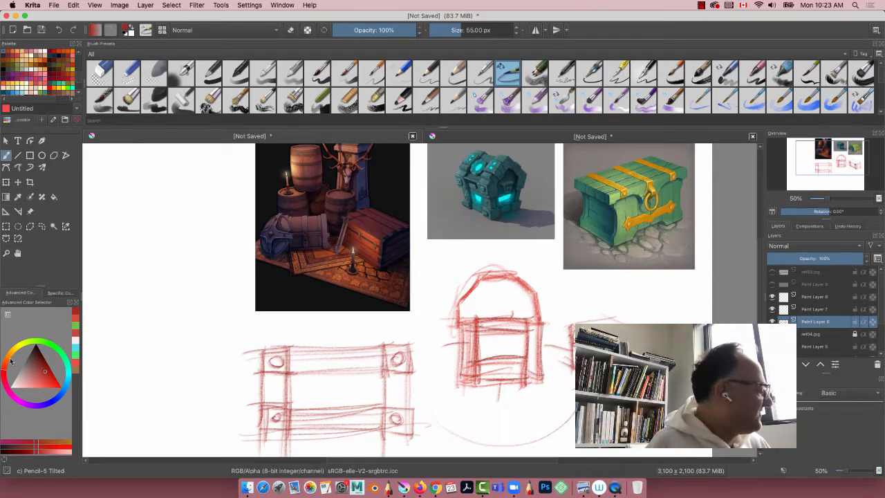
# Step: Switch to light green and fill the four corner rivets of the chest front
pyautogui.moveTo(10, 360); pyautogui.dragTo(53, 362)
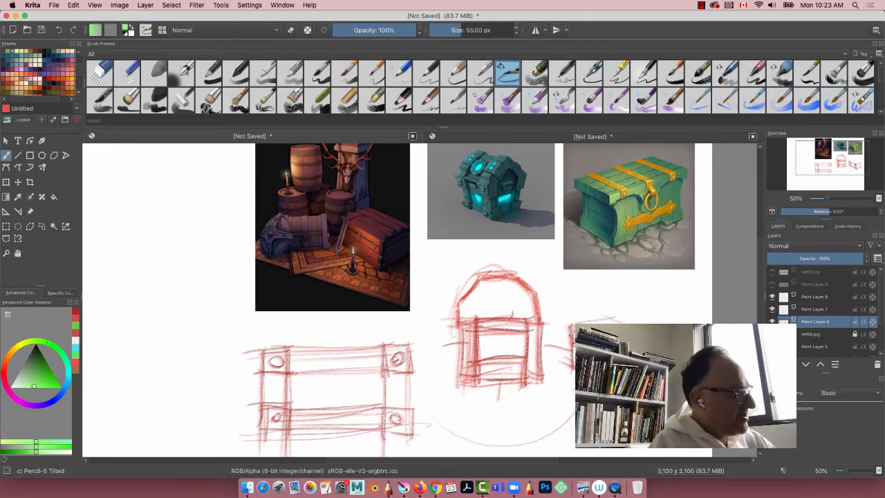
pyautogui.moveTo(395, 357); pyautogui.dragTo(397, 361)
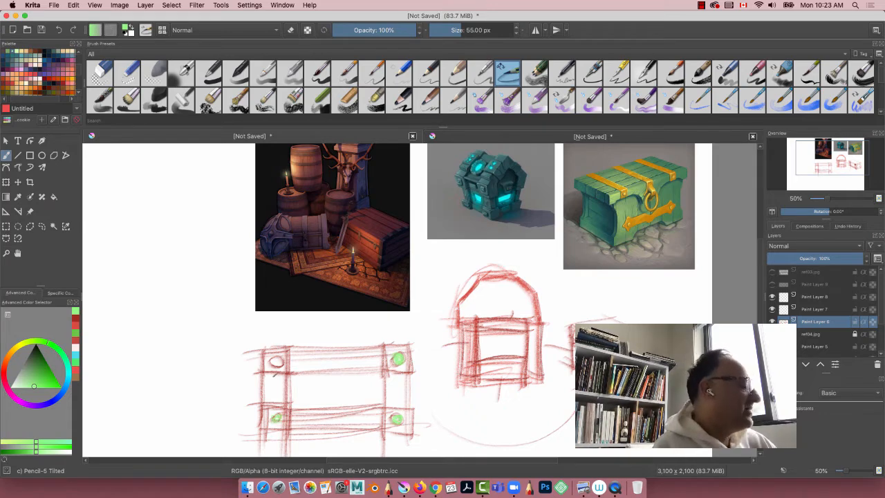
pyautogui.moveTo(273, 366); pyautogui.dragTo(275, 364)
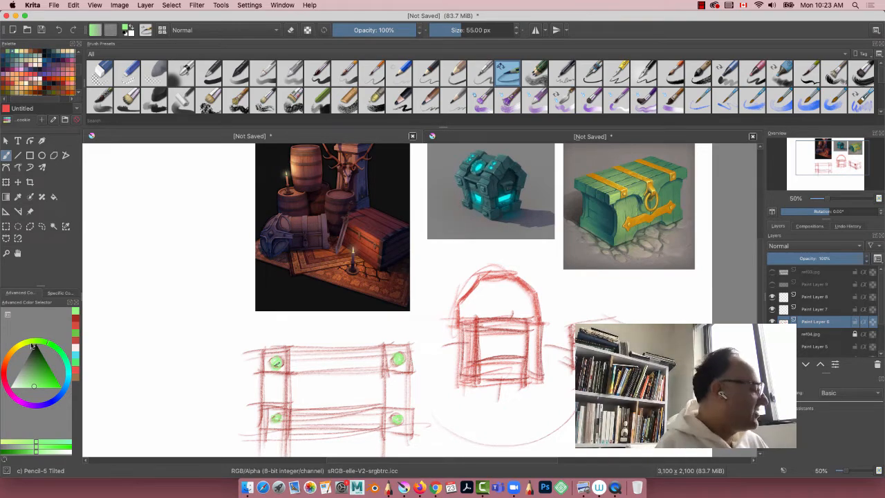
# Step: Switch to muted purple and shade over the four green corner rivets
pyautogui.click(16, 401)
pyautogui.click(41, 376)
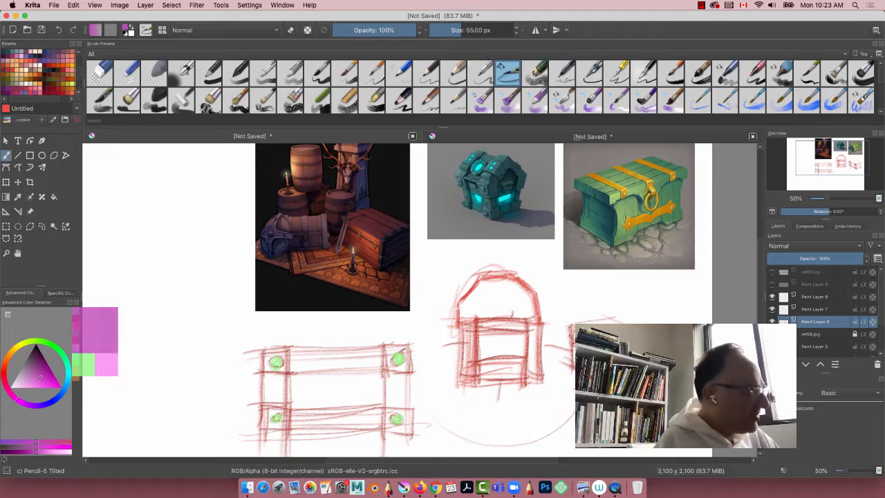
pyautogui.moveTo(401, 351)
pyautogui.mouseDown()
pyautogui.moveTo(397, 361)
pyautogui.moveTo(398, 349)
pyautogui.mouseUp()
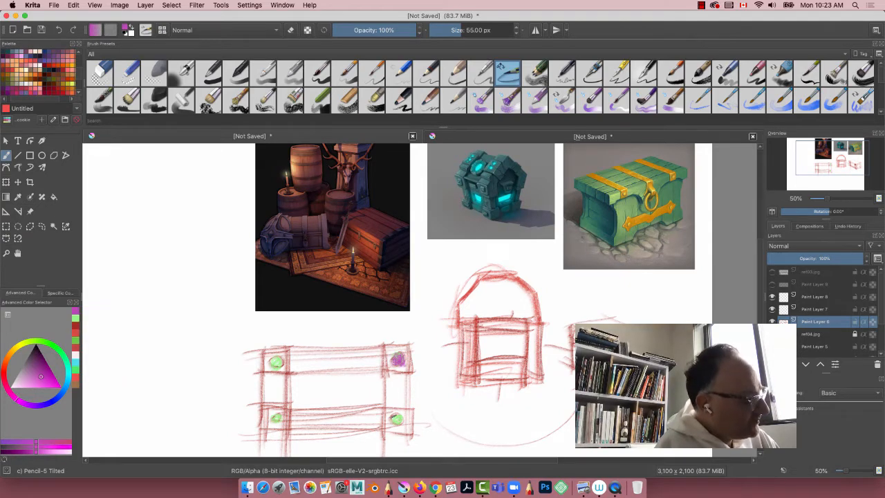
pyautogui.moveTo(395, 418); pyautogui.dragTo(396, 419)
pyautogui.moveTo(276, 358); pyautogui.dragTo(278, 362)
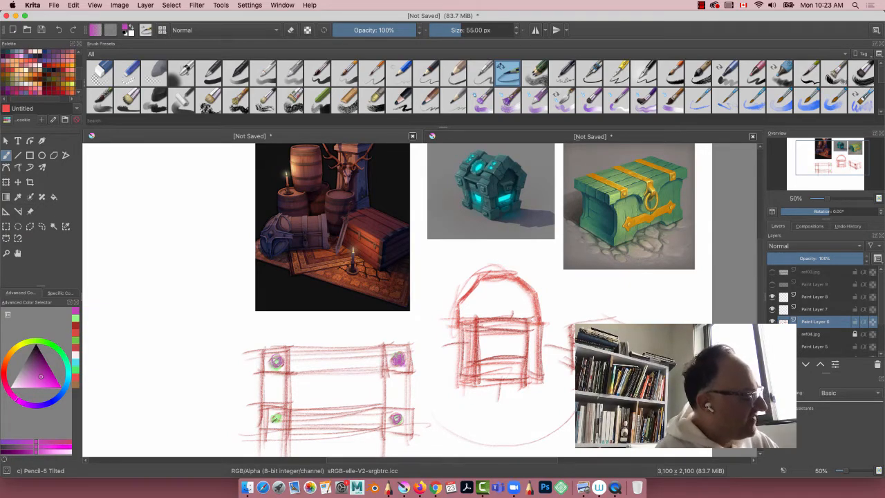
pyautogui.moveTo(274, 415); pyautogui.dragTo(274, 421)
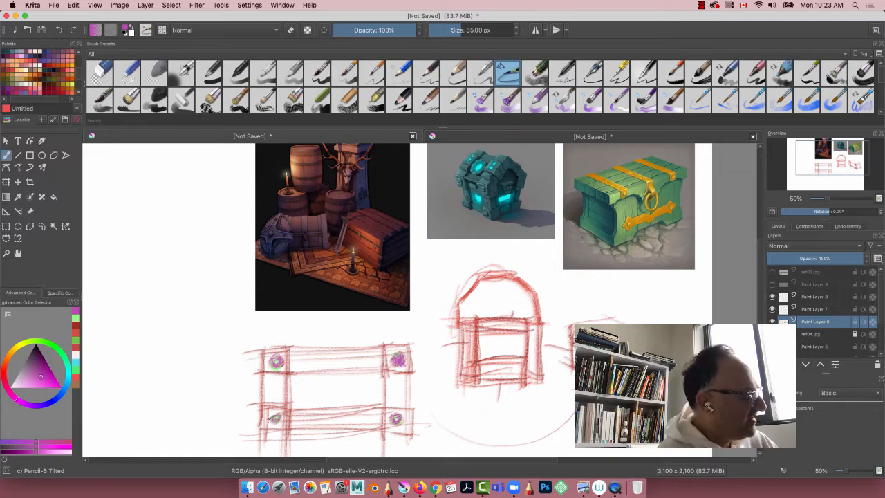
# Step: Switch to dark crimson and draw a rectangular lock plate with a small inner rectangle centred on the upper band
pyautogui.click(6, 383)
pyautogui.moveTo(39, 371); pyautogui.dragTo(51, 351)
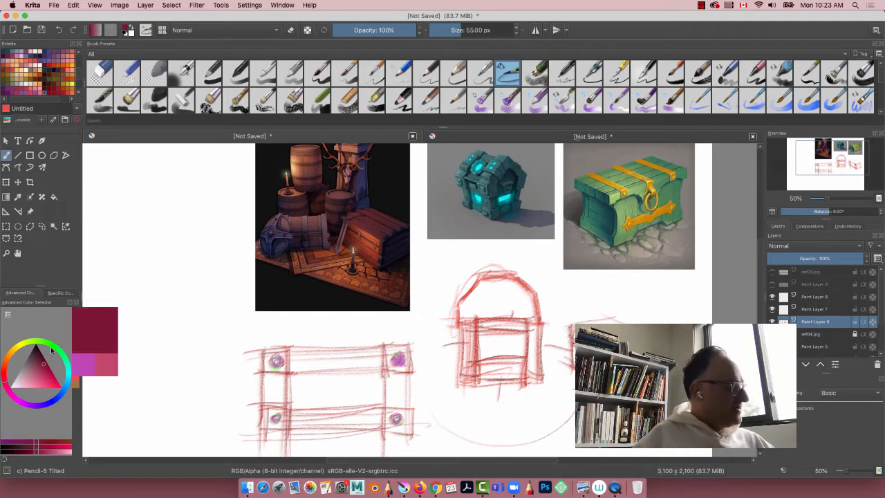
pyautogui.moveTo(345, 347); pyautogui.dragTo(345, 393)
pyautogui.moveTo(346, 344); pyautogui.dragTo(348, 378)
pyautogui.moveTo(321, 350)
pyautogui.mouseDown()
pyautogui.moveTo(324, 381)
pyautogui.moveTo(354, 348)
pyautogui.mouseUp()
pyautogui.moveTo(316, 346)
pyautogui.mouseDown()
pyautogui.moveTo(318, 385)
pyautogui.moveTo(331, 370)
pyautogui.mouseUp()
pyautogui.moveTo(331, 358); pyautogui.dragTo(342, 379)
pyautogui.moveTo(323, 350)
pyautogui.mouseDown()
pyautogui.moveTo(351, 351)
pyautogui.moveTo(325, 382)
pyautogui.mouseUp()
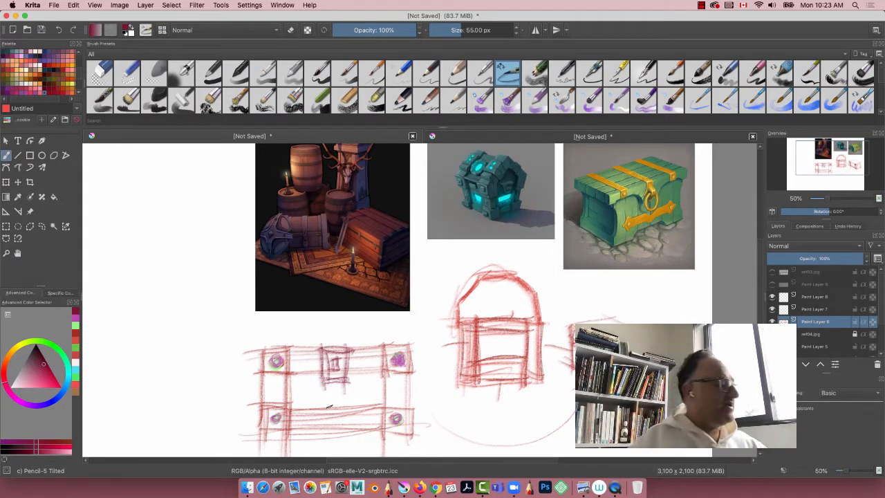
# Step: Sketch a slanted four-sided base plane for a three-quarter chest lid on the empty canvas beside the barrel and chest reference
pyautogui.moveTo(157, 318); pyautogui.dragTo(379, 266)
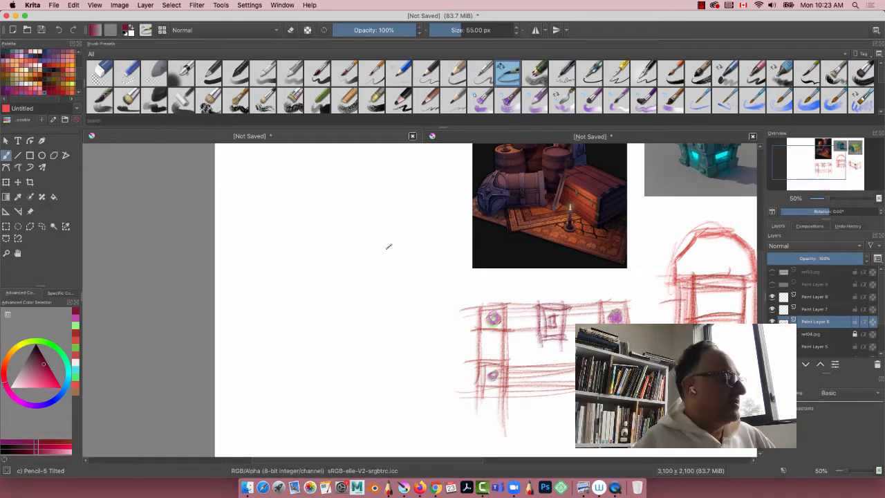
pyautogui.moveTo(374, 295)
pyautogui.mouseDown()
pyautogui.moveTo(336, 242)
pyautogui.moveTo(286, 255)
pyautogui.mouseUp()
pyautogui.moveTo(298, 253); pyautogui.dragTo(362, 312)
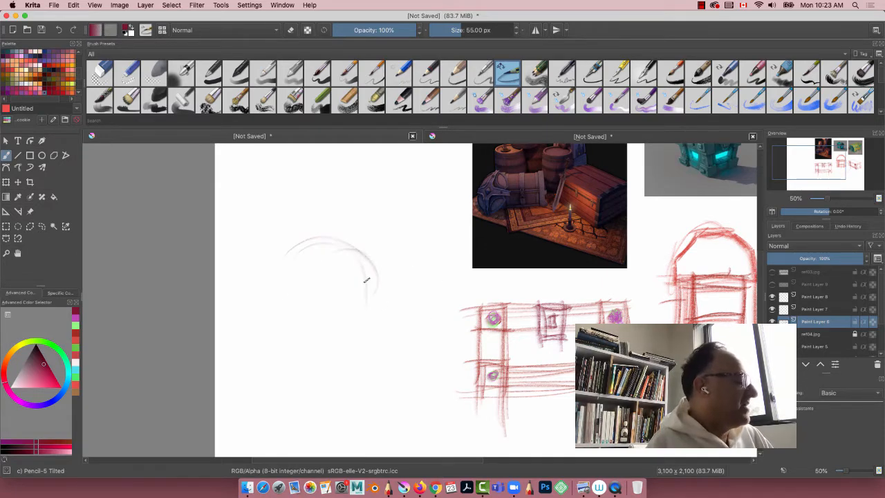
pyautogui.moveTo(404, 285)
pyautogui.mouseDown()
pyautogui.moveTo(350, 319)
pyautogui.moveTo(263, 269)
pyautogui.mouseUp()
pyautogui.moveTo(429, 292)
pyautogui.mouseDown()
pyautogui.moveTo(348, 260)
pyautogui.moveTo(261, 262)
pyautogui.moveTo(365, 317)
pyautogui.mouseUp()
pyautogui.moveTo(304, 245); pyautogui.dragTo(409, 286)
pyautogui.moveTo(303, 242)
pyautogui.mouseDown()
pyautogui.moveTo(407, 283)
pyautogui.moveTo(318, 248)
pyautogui.moveTo(396, 297)
pyautogui.moveTo(353, 317)
pyautogui.mouseUp()
pyautogui.moveTo(371, 312); pyautogui.dragTo(253, 260)
pyautogui.moveTo(253, 261); pyautogui.dragTo(372, 323)
pyautogui.moveTo(420, 286); pyautogui.dragTo(304, 240)
pyautogui.moveTo(308, 240); pyautogui.dragTo(263, 256)
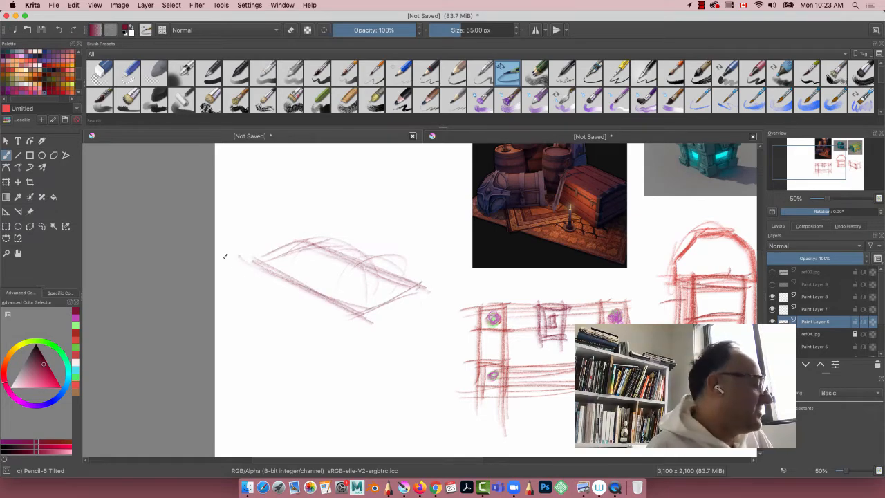
# Step: Raise two verticals from the short side of the base plane and close them into the lid box's end face
pyautogui.moveTo(356, 222)
pyautogui.mouseDown()
pyautogui.moveTo(359, 319)
pyautogui.moveTo(358, 308)
pyautogui.mouseUp()
pyautogui.moveTo(414, 217); pyautogui.dragTo(416, 311)
pyautogui.moveTo(417, 298)
pyautogui.mouseDown()
pyautogui.moveTo(413, 218)
pyautogui.moveTo(417, 290)
pyautogui.moveTo(354, 315)
pyautogui.mouseUp()
pyautogui.moveTo(416, 288); pyautogui.dragTo(358, 321)
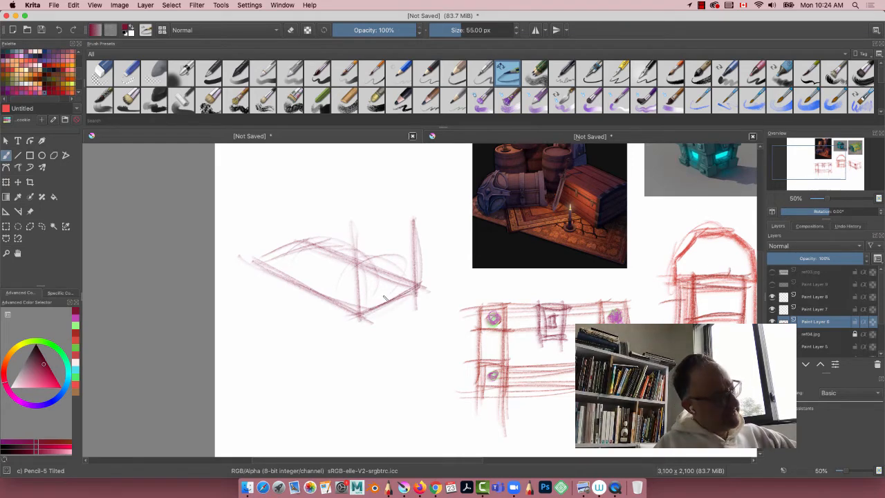
pyautogui.moveTo(411, 233); pyautogui.dragTo(369, 229)
pyautogui.moveTo(424, 219); pyautogui.dragTo(347, 249)
pyautogui.moveTo(419, 285); pyautogui.dragTo(354, 320)
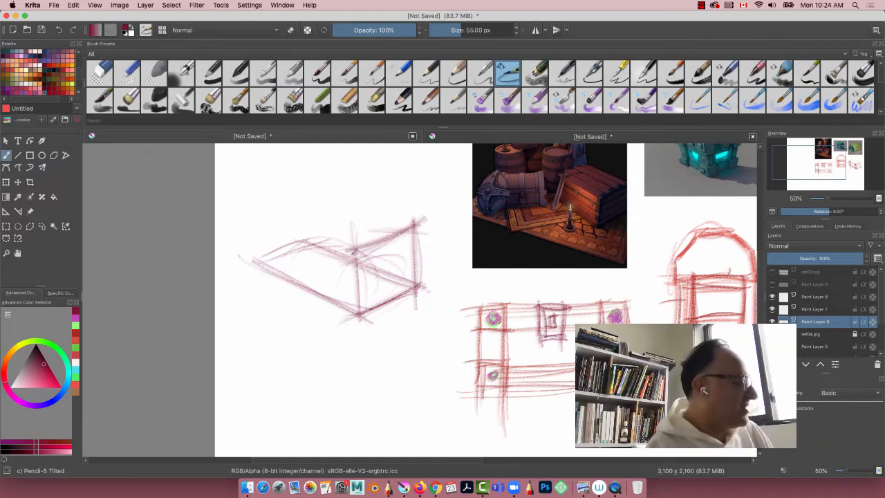
# Step: Draw the lid box's long front face with upper and lower receding edges and a far vertical
pyautogui.moveTo(361, 250)
pyautogui.mouseDown()
pyautogui.moveTo(236, 205)
pyautogui.moveTo(242, 210)
pyautogui.mouseUp()
pyautogui.moveTo(361, 250); pyautogui.dragTo(240, 213)
pyautogui.moveTo(359, 311); pyautogui.dragTo(241, 258)
pyautogui.moveTo(362, 312); pyautogui.dragTo(252, 267)
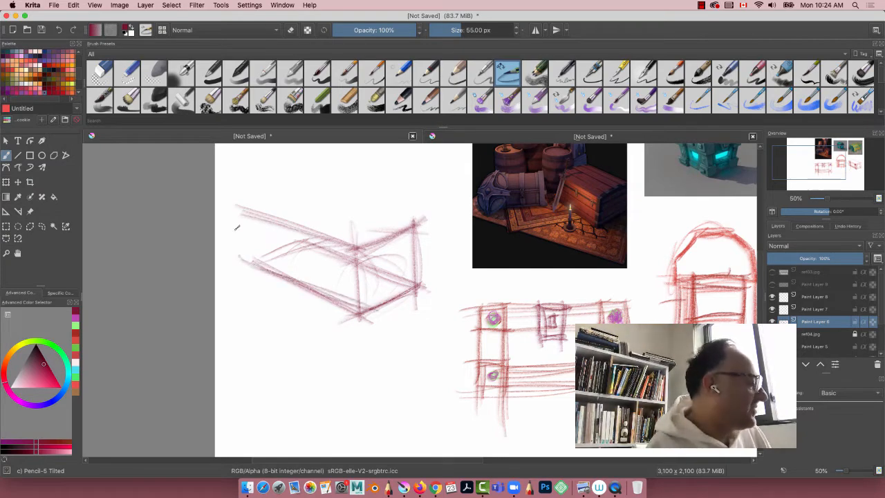
pyautogui.moveTo(240, 207); pyautogui.dragTo(250, 281)
pyautogui.moveTo(353, 241); pyautogui.dragTo(358, 327)
pyautogui.moveTo(238, 203); pyautogui.dragTo(246, 285)
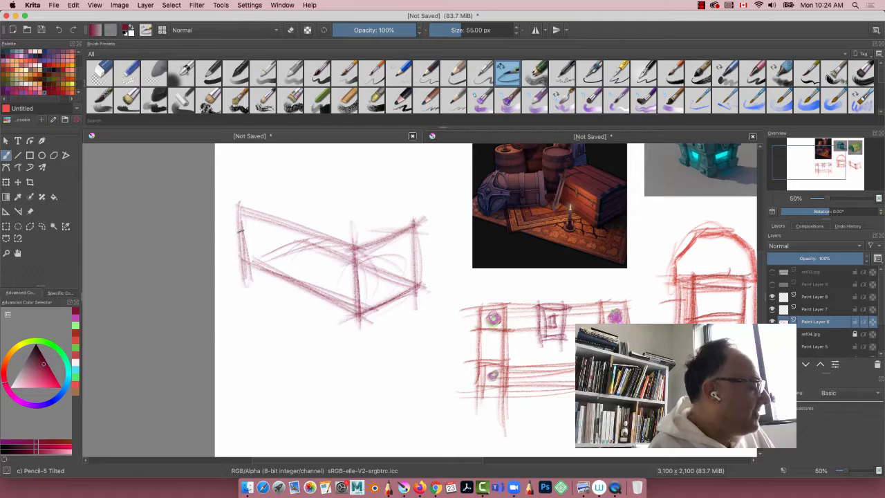
pyautogui.moveTo(240, 221); pyautogui.dragTo(250, 276)
# Step: Darken the end face edges and draw the short and long back edges closing the lid box's top face
pyautogui.moveTo(414, 220)
pyautogui.mouseDown()
pyautogui.moveTo(417, 293)
pyautogui.moveTo(351, 319)
pyautogui.mouseUp()
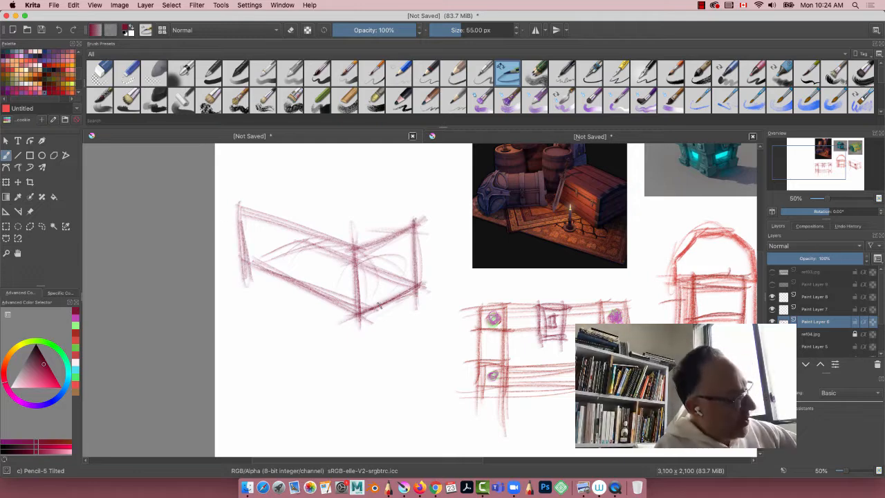
pyautogui.moveTo(395, 303); pyautogui.dragTo(365, 314)
pyautogui.moveTo(414, 220); pyautogui.dragTo(354, 248)
pyautogui.moveTo(241, 206)
pyautogui.mouseDown()
pyautogui.moveTo(315, 191)
pyautogui.moveTo(245, 211)
pyautogui.mouseUp()
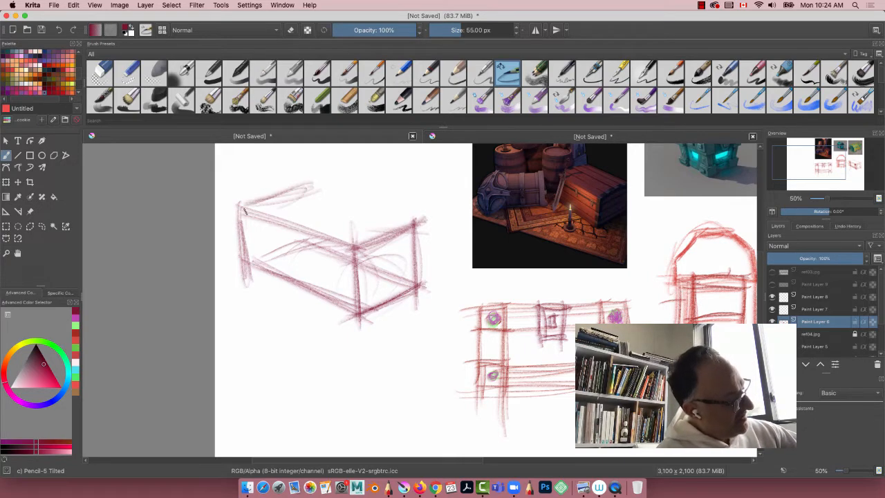
pyautogui.moveTo(352, 245)
pyautogui.mouseDown()
pyautogui.moveTo(226, 206)
pyautogui.moveTo(264, 216)
pyautogui.mouseUp()
pyautogui.moveTo(426, 223); pyautogui.dragTo(268, 183)
pyautogui.moveTo(431, 225)
pyautogui.mouseDown()
pyautogui.moveTo(273, 183)
pyautogui.moveTo(295, 183)
pyautogui.mouseUp()
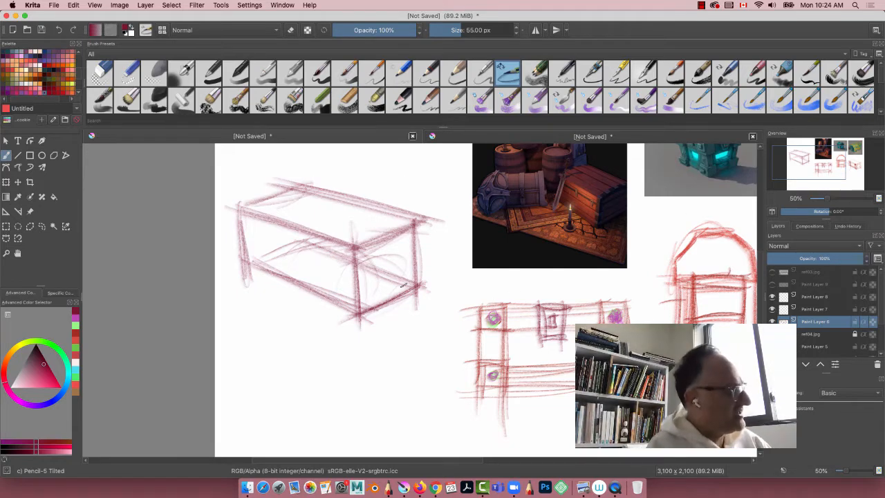
# Step: Extend the verticals below the lid box and connect them with bottom edges to form the chest body
pyautogui.moveTo(356, 322); pyautogui.dragTo(361, 377)
pyautogui.moveTo(418, 289)
pyautogui.mouseDown()
pyautogui.moveTo(417, 349)
pyautogui.moveTo(379, 377)
pyautogui.mouseUp()
pyautogui.moveTo(423, 349); pyautogui.dragTo(363, 381)
pyautogui.moveTo(363, 380); pyautogui.dragTo(236, 317)
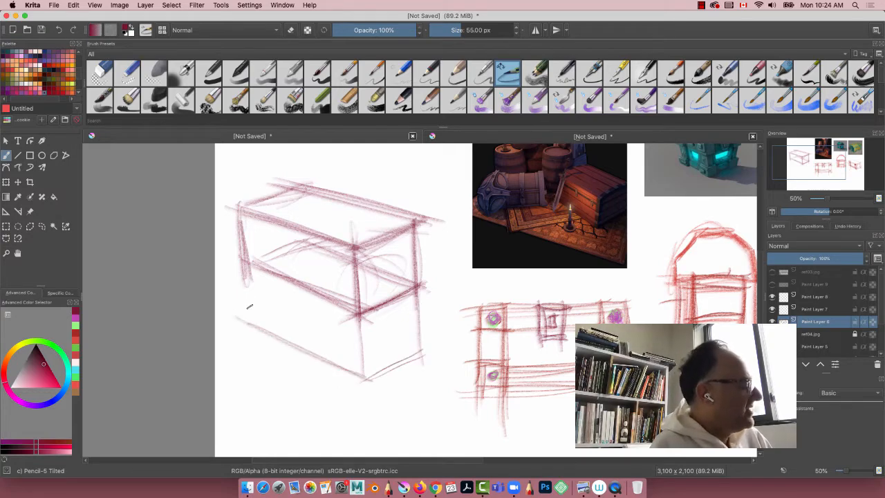
pyautogui.moveTo(243, 266); pyautogui.dragTo(254, 336)
pyautogui.moveTo(347, 309); pyautogui.dragTo(359, 373)
pyautogui.moveTo(416, 288); pyautogui.dragTo(420, 370)
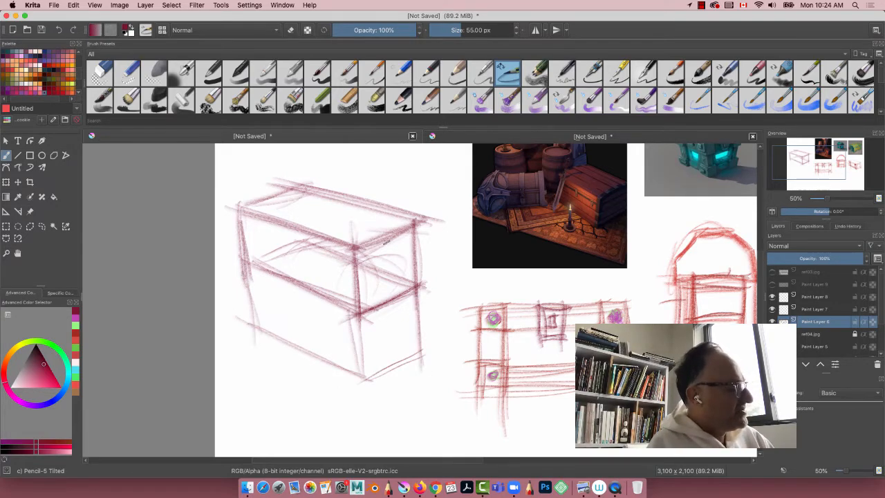
# Step: Draw crossing diagonals on the lid box's end face and a vertical centre line through their intersection
pyautogui.moveTo(417, 286); pyautogui.dragTo(346, 242)
pyautogui.moveTo(422, 287); pyautogui.dragTo(343, 239)
pyautogui.moveTo(427, 288); pyautogui.dragTo(333, 238)
pyautogui.moveTo(412, 224)
pyautogui.mouseDown()
pyautogui.moveTo(361, 312)
pyautogui.moveTo(371, 280)
pyautogui.moveTo(333, 235)
pyautogui.mouseUp()
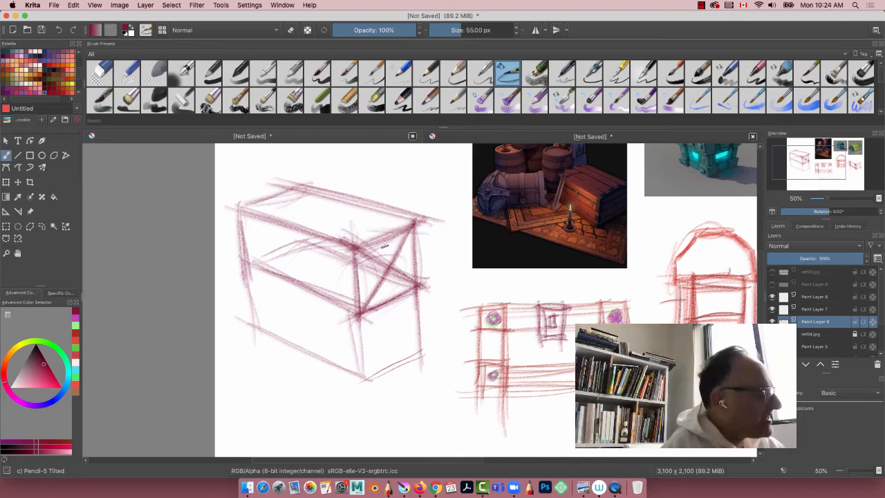
pyautogui.moveTo(384, 246)
pyautogui.mouseDown()
pyautogui.moveTo(388, 307)
pyautogui.moveTo(381, 236)
pyautogui.moveTo(388, 299)
pyautogui.mouseUp()
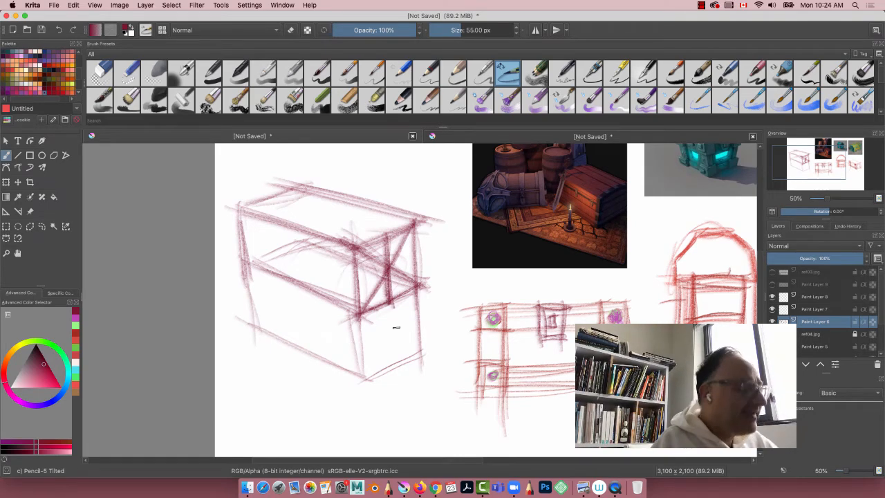
# Step: Draw the lid's rounded arch on the end face, peaking at the centre line and meeting both base corners
pyautogui.moveTo(414, 291)
pyautogui.mouseDown()
pyautogui.moveTo(383, 246)
pyautogui.moveTo(367, 239)
pyautogui.mouseUp()
pyautogui.moveTo(406, 264)
pyautogui.mouseDown()
pyautogui.moveTo(357, 241)
pyautogui.moveTo(350, 307)
pyautogui.moveTo(381, 243)
pyautogui.mouseUp()
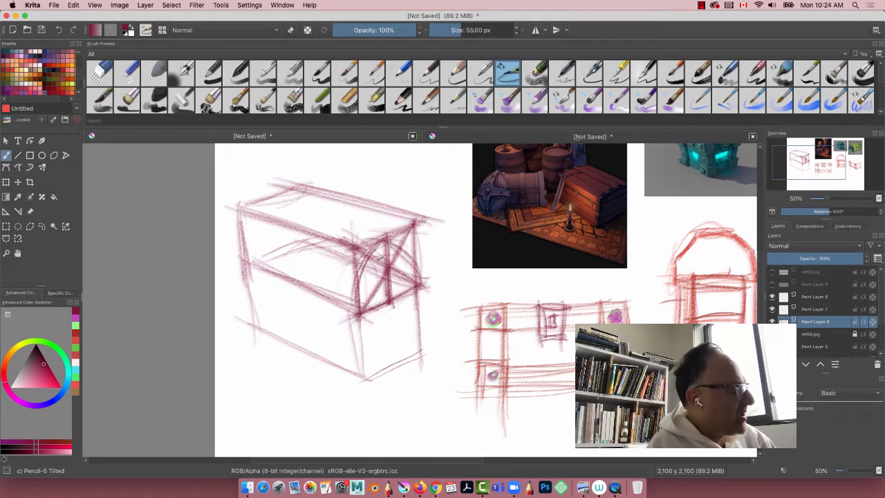
pyautogui.moveTo(355, 304)
pyautogui.mouseDown()
pyautogui.moveTo(381, 243)
pyautogui.moveTo(423, 283)
pyautogui.mouseUp()
pyautogui.moveTo(377, 238); pyautogui.dragTo(422, 284)
# Step: Sketch a small square below the chest and divide it into quarters with vertical and horizontal centre lines
pyautogui.moveTo(288, 374); pyautogui.dragTo(288, 431)
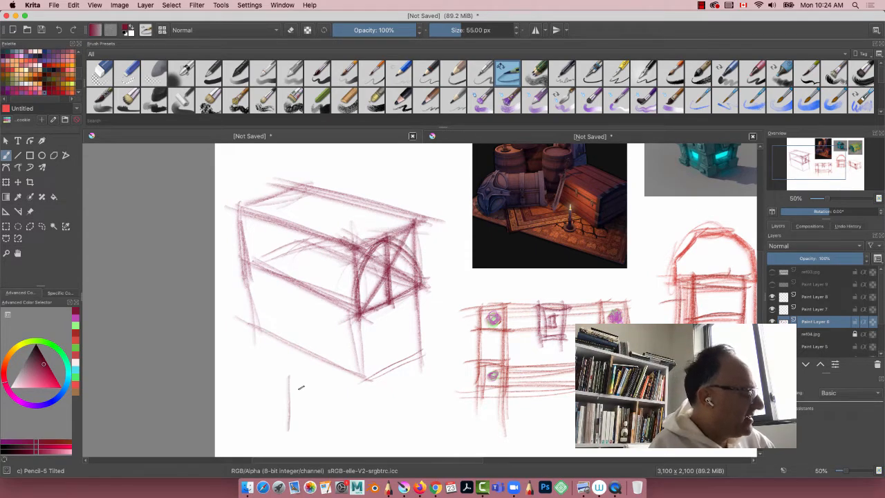
pyautogui.moveTo(254, 378); pyautogui.dragTo(319, 376)
pyautogui.moveTo(248, 373); pyautogui.dragTo(249, 434)
pyautogui.moveTo(251, 426); pyautogui.dragTo(297, 424)
pyautogui.moveTo(272, 370); pyautogui.dragTo(272, 441)
pyautogui.moveTo(277, 402); pyautogui.dragTo(293, 401)
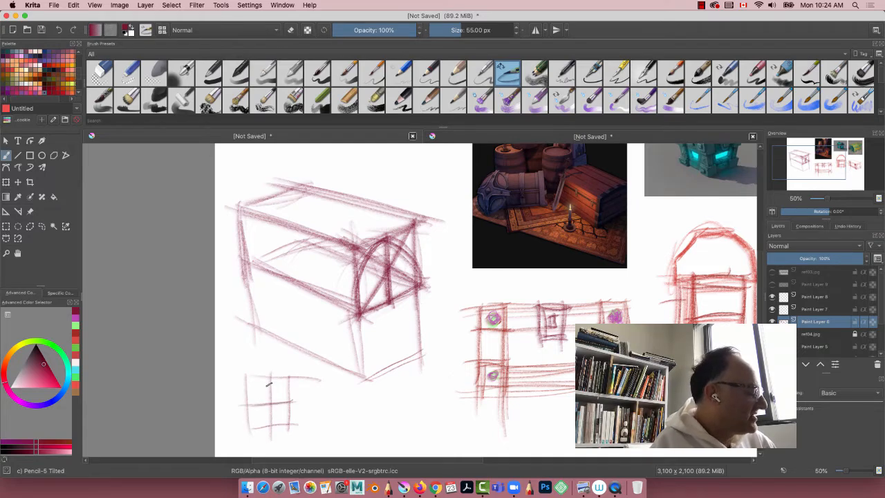
pyautogui.moveTo(271, 373); pyautogui.dragTo(269, 432)
pyautogui.moveTo(245, 405); pyautogui.dragTo(295, 402)
# Step: Draw a circle inside the small quartered square, touching the ends of its centre lines
pyautogui.moveTo(253, 373); pyautogui.dragTo(251, 435)
pyautogui.moveTo(250, 404); pyautogui.dragTo(285, 380)
pyautogui.moveTo(282, 414)
pyautogui.mouseDown()
pyautogui.moveTo(289, 391)
pyautogui.moveTo(258, 385)
pyautogui.moveTo(252, 408)
pyautogui.moveTo(261, 426)
pyautogui.moveTo(290, 406)
pyautogui.moveTo(277, 380)
pyautogui.moveTo(253, 415)
pyautogui.mouseUp()
pyautogui.moveTo(271, 376)
pyautogui.mouseDown()
pyautogui.moveTo(272, 427)
pyautogui.moveTo(296, 402)
pyautogui.moveTo(250, 412)
pyautogui.moveTo(270, 404)
pyautogui.moveTo(260, 378)
pyautogui.moveTo(257, 397)
pyautogui.moveTo(253, 384)
pyautogui.mouseUp()
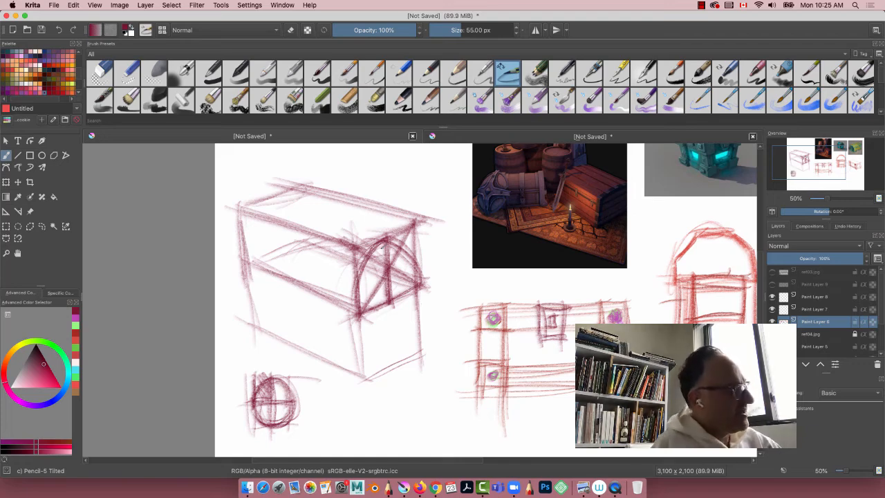
# Step: Construct the lid's far end arch from a diagonal and centre line, and darken the near arch
pyautogui.moveTo(300, 186)
pyautogui.mouseDown()
pyautogui.moveTo(302, 241)
pyautogui.moveTo(240, 210)
pyautogui.moveTo(246, 267)
pyautogui.mouseUp()
pyautogui.moveTo(268, 195); pyautogui.dragTo(277, 256)
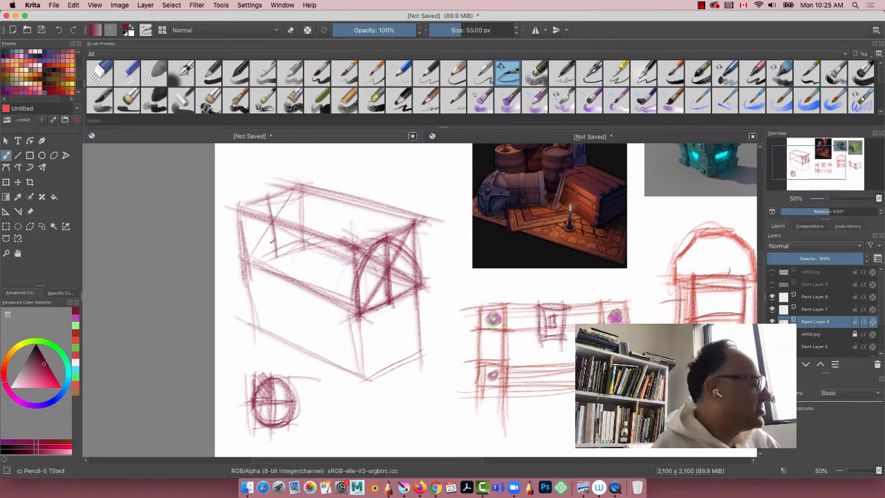
pyautogui.moveTo(394, 238)
pyautogui.mouseDown()
pyautogui.moveTo(354, 292)
pyautogui.moveTo(349, 326)
pyautogui.mouseUp()
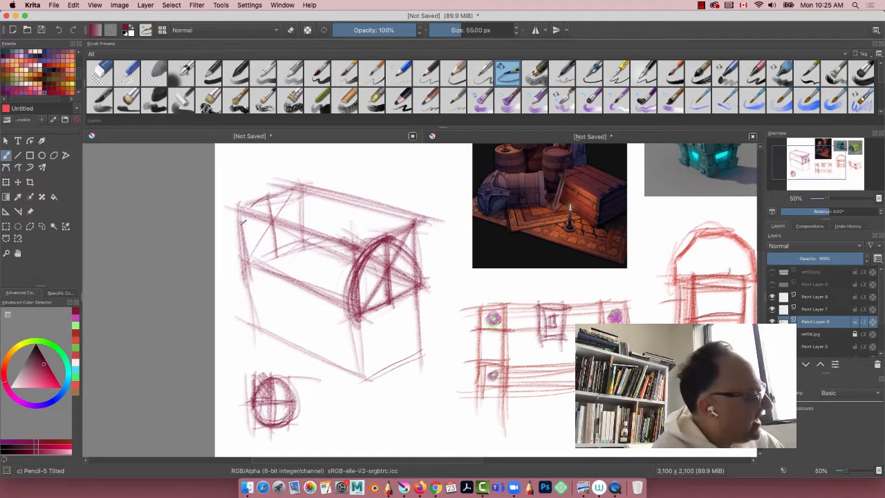
pyautogui.moveTo(243, 267); pyautogui.dragTo(278, 195)
pyautogui.moveTo(242, 265); pyautogui.dragTo(279, 194)
pyautogui.moveTo(395, 241); pyautogui.dragTo(420, 264)
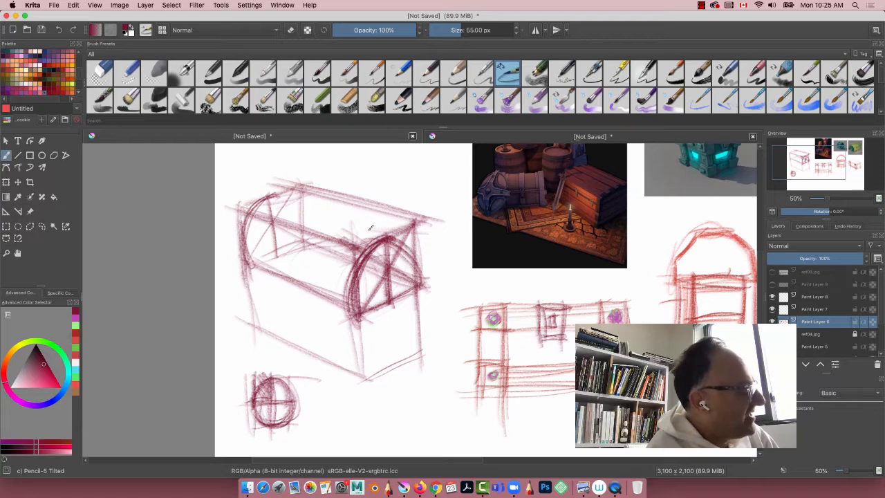
# Step: Connect the peaks of the two end arches with heavy lines along the top of the rounded lid
pyautogui.moveTo(277, 217); pyautogui.dragTo(307, 191)
pyautogui.moveTo(253, 181); pyautogui.dragTo(396, 238)
pyautogui.moveTo(304, 206); pyautogui.dragTo(383, 233)
pyautogui.moveTo(275, 195); pyautogui.dragTo(403, 240)
pyautogui.moveTo(261, 189); pyautogui.dragTo(383, 235)
pyautogui.moveTo(237, 199)
pyautogui.mouseDown()
pyautogui.moveTo(377, 255)
pyautogui.moveTo(372, 245)
pyautogui.moveTo(386, 255)
pyautogui.moveTo(351, 243)
pyautogui.moveTo(411, 242)
pyautogui.mouseUp()
pyautogui.moveTo(290, 198); pyautogui.dragTo(384, 233)
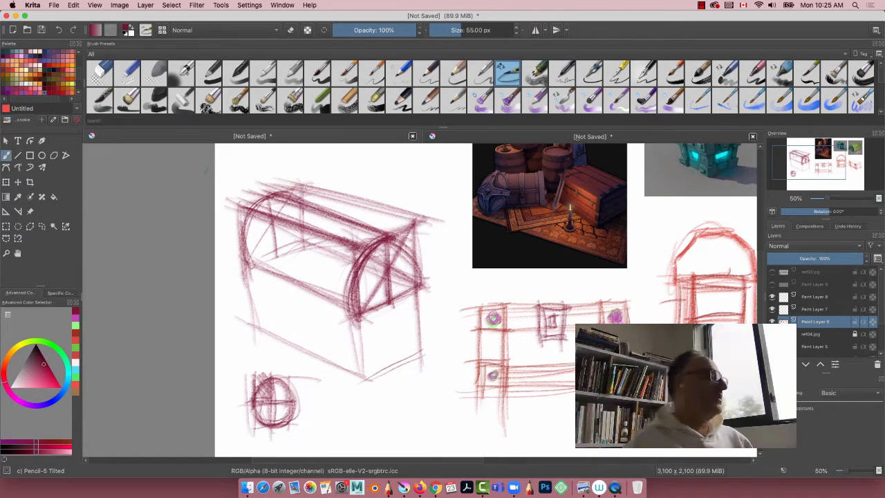
# Step: Draw plank lines along the curved front of the lid between the two arches and reinforce its lower edge
pyautogui.moveTo(222, 226); pyautogui.dragTo(374, 275)
pyautogui.moveTo(246, 233); pyautogui.dragTo(381, 278)
pyautogui.moveTo(228, 252)
pyautogui.mouseDown()
pyautogui.moveTo(364, 307)
pyautogui.moveTo(350, 297)
pyautogui.moveTo(351, 279)
pyautogui.moveTo(335, 279)
pyautogui.moveTo(350, 284)
pyautogui.mouseUp()
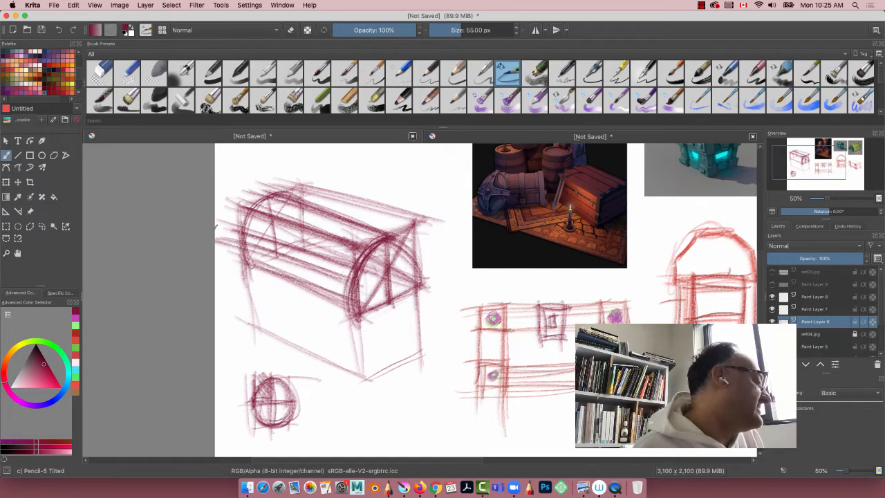
pyautogui.moveTo(230, 224)
pyautogui.mouseDown()
pyautogui.moveTo(352, 275)
pyautogui.moveTo(355, 317)
pyautogui.mouseUp()
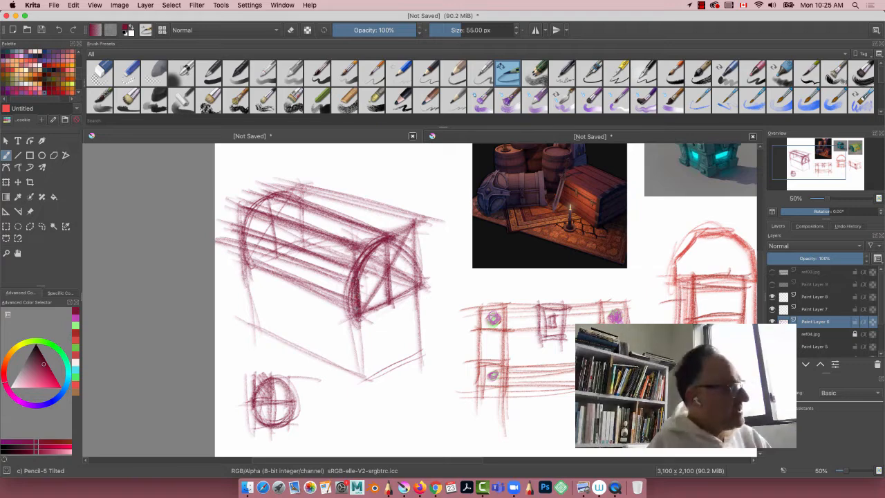
pyautogui.moveTo(243, 256); pyautogui.dragTo(354, 307)
pyautogui.moveTo(226, 229); pyautogui.dragTo(353, 290)
pyautogui.moveTo(247, 269); pyautogui.dragTo(231, 233)
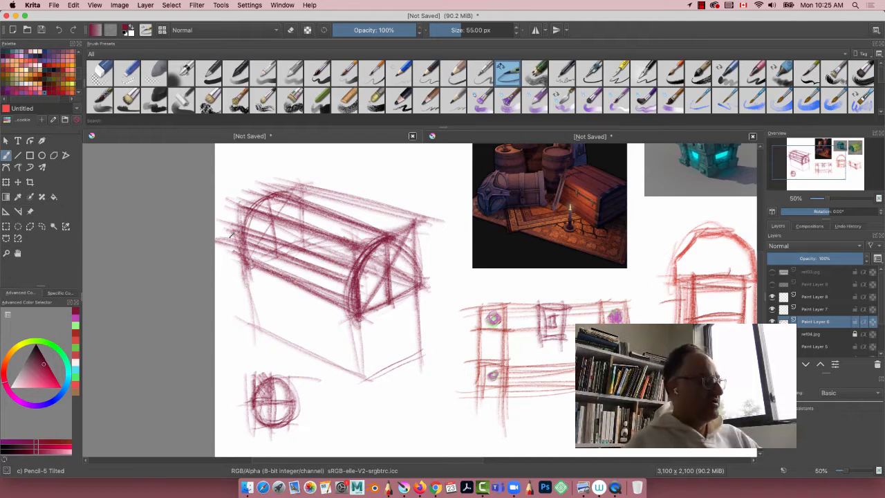
# Step: Label the flat chest front ORTHO and the three-quarter chest ISO with handwritten text beneath each drawing
pyautogui.moveTo(527, 412); pyautogui.dragTo(550, 405)
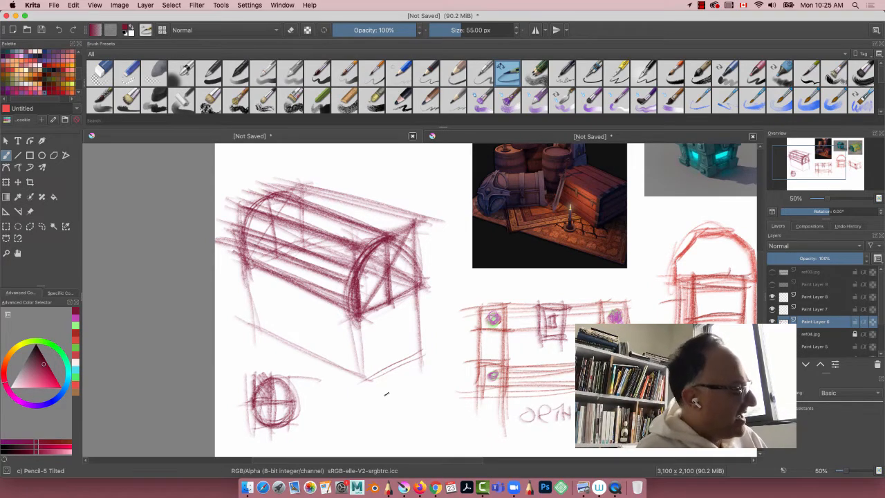
pyautogui.moveTo(382, 387); pyautogui.dragTo(381, 405)
pyautogui.moveTo(395, 388); pyautogui.dragTo(389, 405)
pyautogui.moveTo(406, 388); pyautogui.dragTo(408, 389)
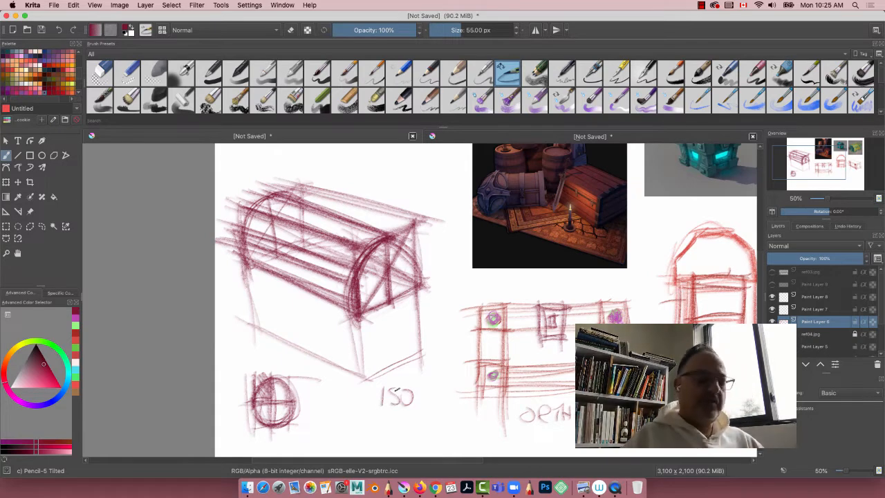
# Step: Sketch the receding edges and corner vertical of another box below the red chests, and add an arrowhead to the curved arrow's open end
pyautogui.moveTo(273, 278)
pyautogui.mouseDown()
pyautogui.moveTo(173, 251)
pyautogui.moveTo(62, 194)
pyautogui.mouseUp()
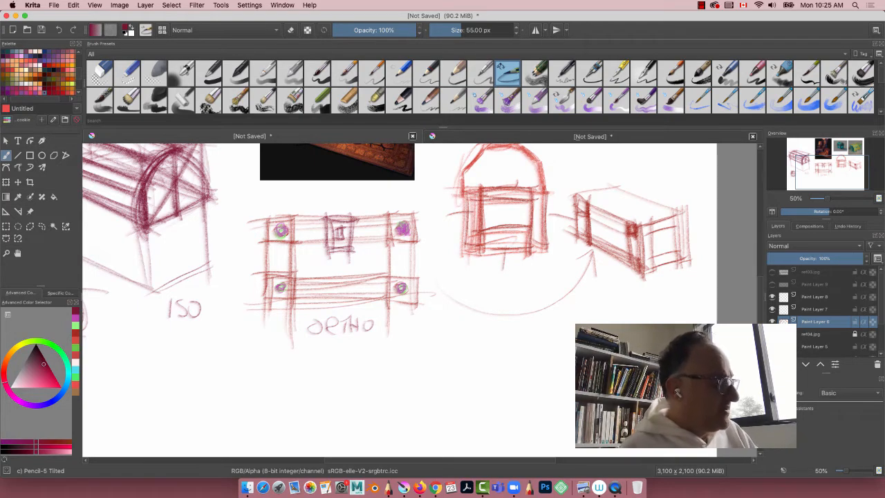
pyautogui.moveTo(601, 377); pyautogui.dragTo(538, 331)
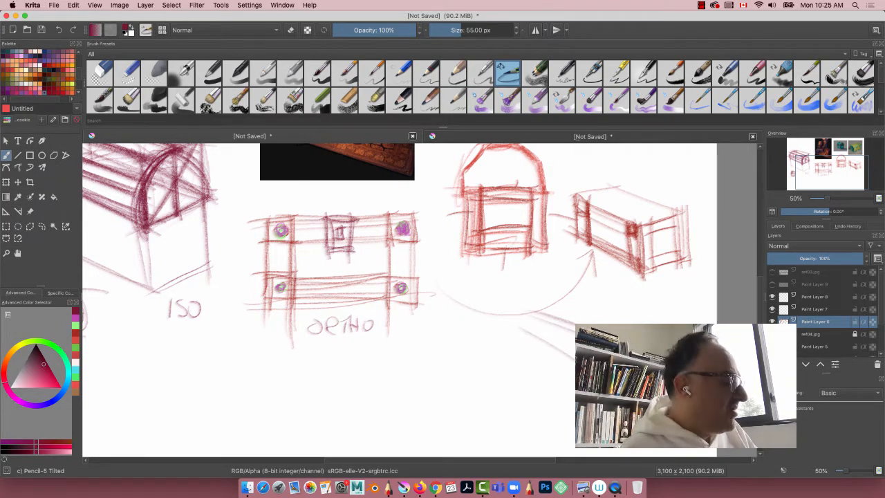
pyautogui.moveTo(465, 292); pyautogui.dragTo(450, 296)
pyautogui.moveTo(553, 347); pyautogui.dragTo(518, 327)
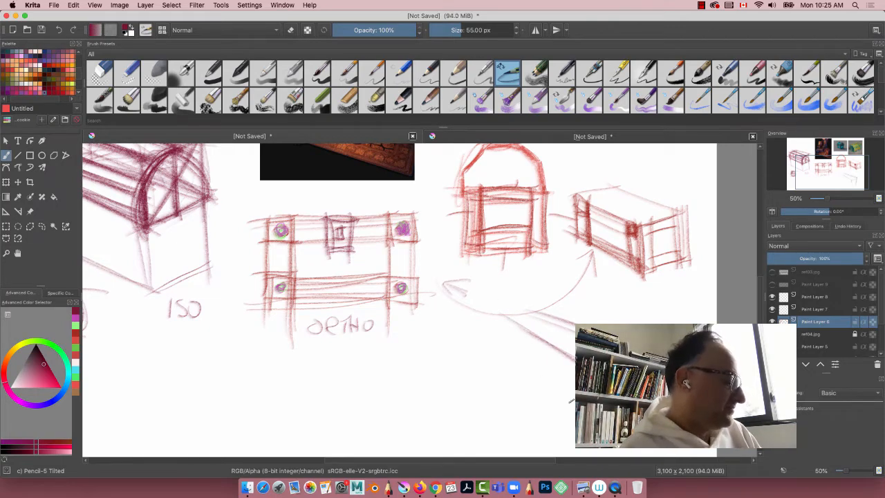
pyautogui.moveTo(571, 400)
pyautogui.mouseDown()
pyautogui.moveTo(507, 340)
pyautogui.moveTo(526, 380)
pyautogui.mouseUp()
pyautogui.moveTo(523, 326); pyautogui.dragTo(528, 374)
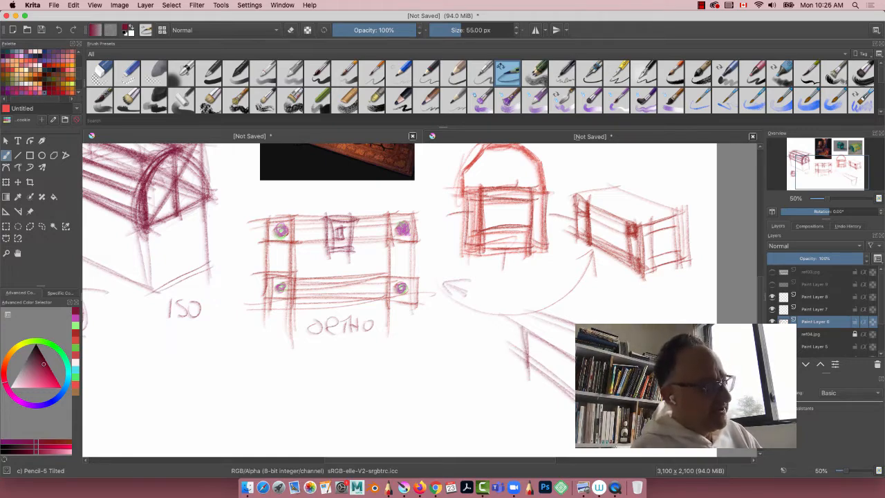
# Step: Sketch the cross edges at the base and top of the lower box, and add tall vertical guides for its lid
pyautogui.moveTo(573, 427); pyautogui.dragTo(539, 441)
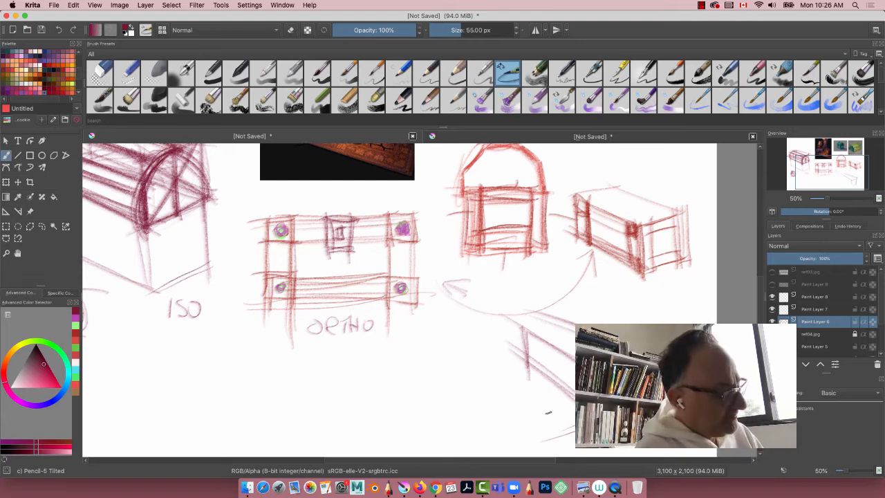
pyautogui.moveTo(574, 406); pyautogui.dragTo(522, 424)
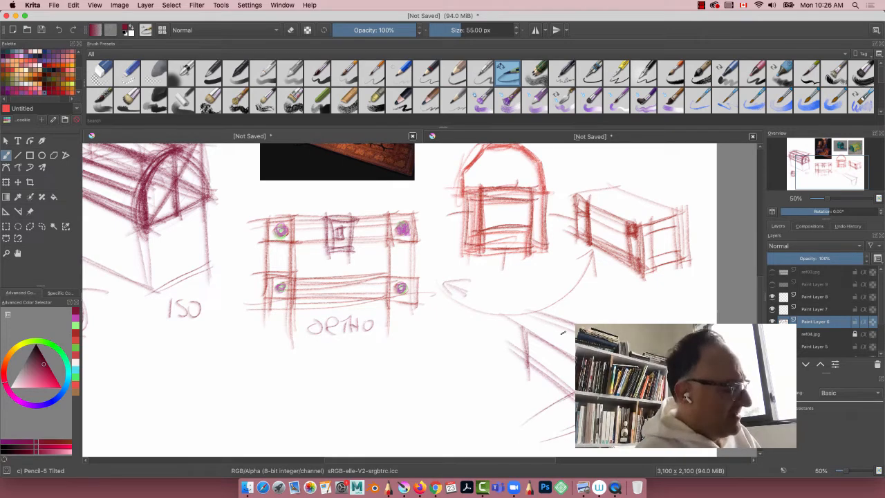
pyautogui.moveTo(552, 323)
pyautogui.mouseDown()
pyautogui.moveTo(504, 344)
pyautogui.moveTo(510, 353)
pyautogui.mouseUp()
pyautogui.moveTo(571, 336); pyautogui.dragTo(521, 354)
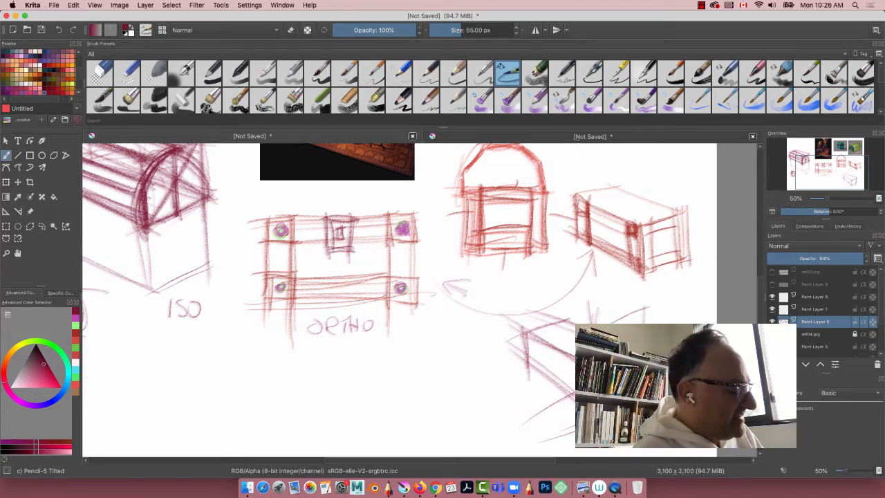
pyautogui.moveTo(520, 280)
pyautogui.mouseDown()
pyautogui.moveTo(532, 387)
pyautogui.moveTo(523, 373)
pyautogui.mouseUp()
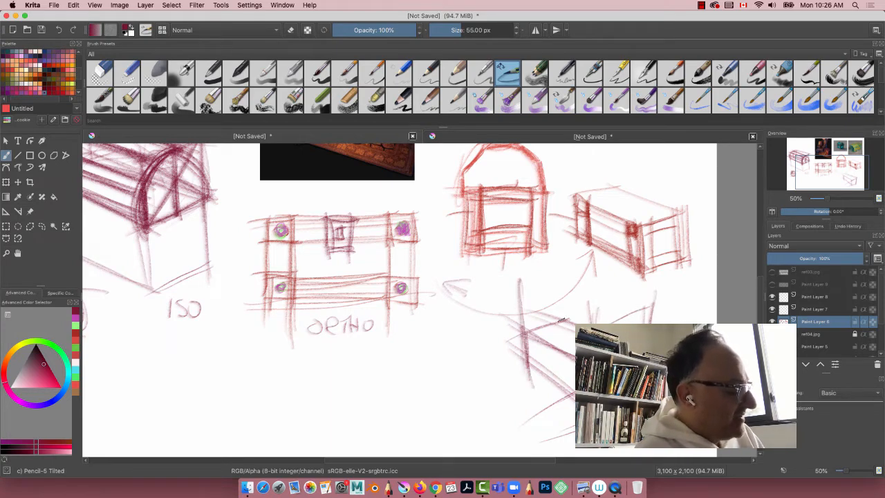
pyautogui.moveTo(567, 264)
pyautogui.mouseDown()
pyautogui.moveTo(574, 293)
pyautogui.moveTo(561, 309)
pyautogui.mouseUp()
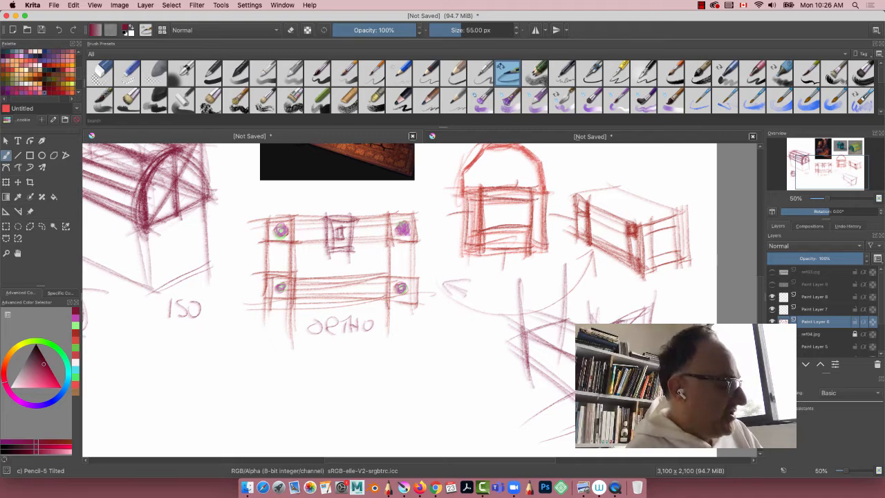
pyautogui.moveTo(574, 318)
pyautogui.mouseDown()
pyautogui.moveTo(493, 279)
pyautogui.moveTo(574, 320)
pyautogui.mouseUp()
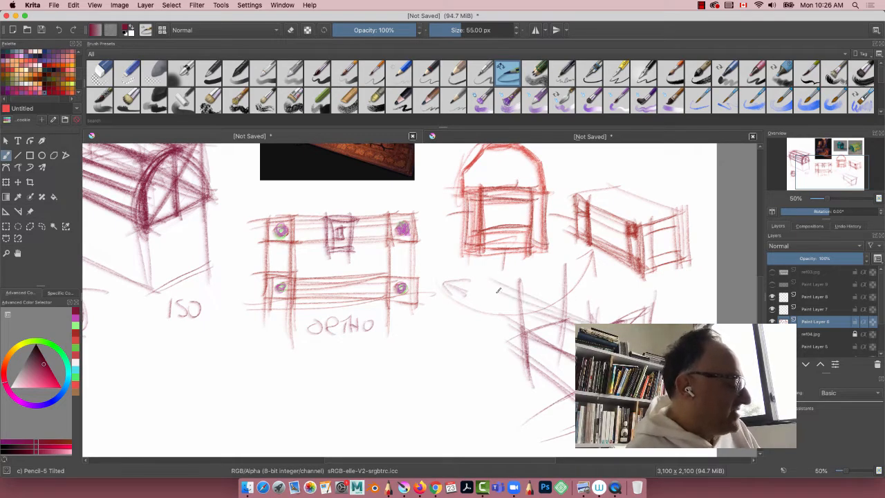
# Step: Draw converging perspective lines for the lid's ridge and reinforce the receding upper and lower front edges of the box
pyautogui.moveTo(498, 294); pyautogui.dragTo(574, 315)
pyautogui.moveTo(477, 285)
pyautogui.mouseDown()
pyautogui.moveTo(556, 315)
pyautogui.moveTo(422, 276)
pyautogui.mouseUp()
pyautogui.moveTo(524, 304); pyautogui.dragTo(437, 279)
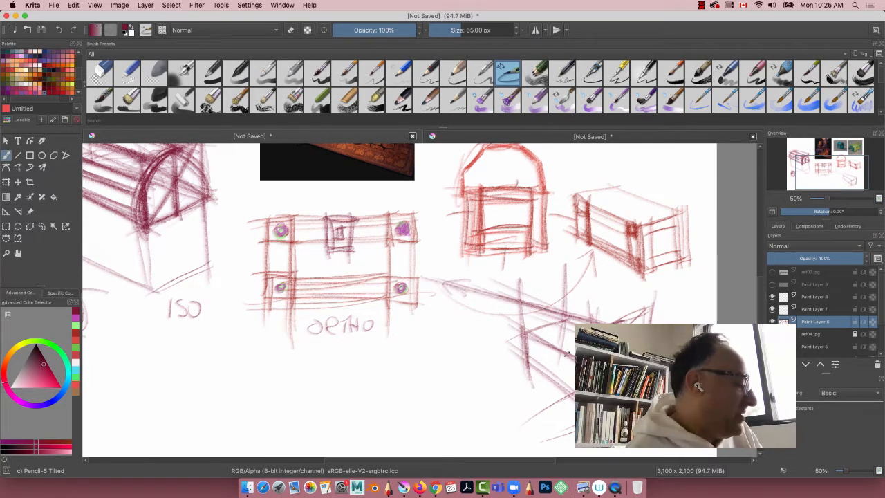
pyautogui.moveTo(573, 356); pyautogui.dragTo(431, 280)
pyautogui.moveTo(517, 320)
pyautogui.mouseDown()
pyautogui.moveTo(443, 286)
pyautogui.moveTo(574, 396)
pyautogui.mouseUp()
pyautogui.moveTo(444, 307); pyautogui.dragTo(574, 392)
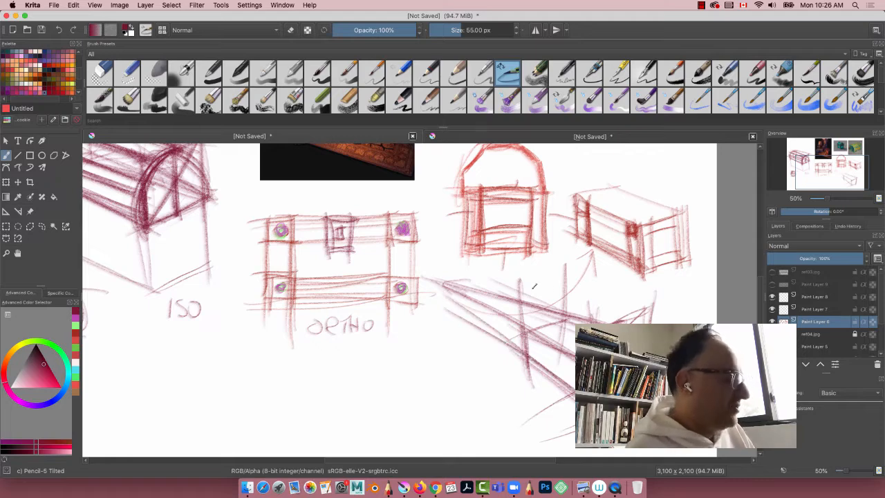
# Step: Sketch the curved far end and the heavy arched bands wrapping over the rounded lid
pyautogui.moveTo(525, 313); pyautogui.dragTo(570, 297)
pyautogui.moveTo(523, 342)
pyautogui.mouseDown()
pyautogui.moveTo(557, 298)
pyautogui.moveTo(565, 311)
pyautogui.moveTo(551, 320)
pyautogui.mouseUp()
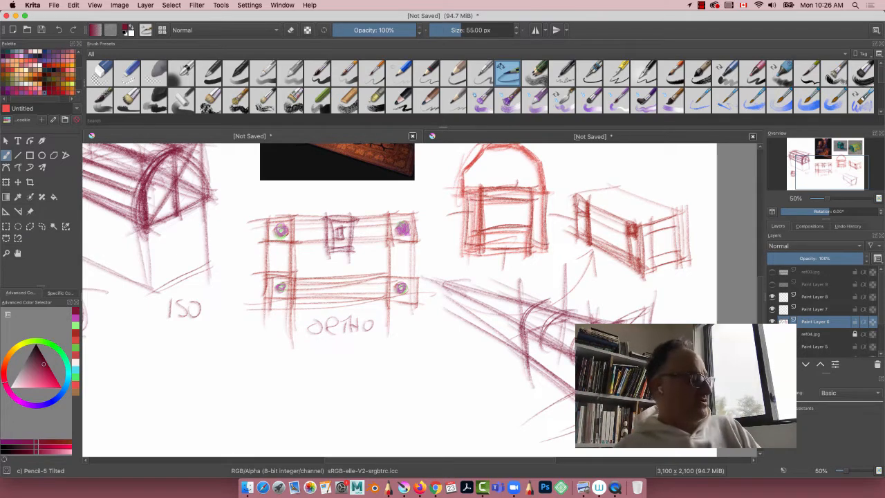
pyautogui.moveTo(512, 348)
pyautogui.mouseDown()
pyautogui.moveTo(560, 325)
pyautogui.moveTo(565, 312)
pyautogui.mouseUp()
pyautogui.moveTo(545, 349)
pyautogui.mouseDown()
pyautogui.moveTo(568, 319)
pyautogui.moveTo(553, 326)
pyautogui.moveTo(553, 313)
pyautogui.mouseUp()
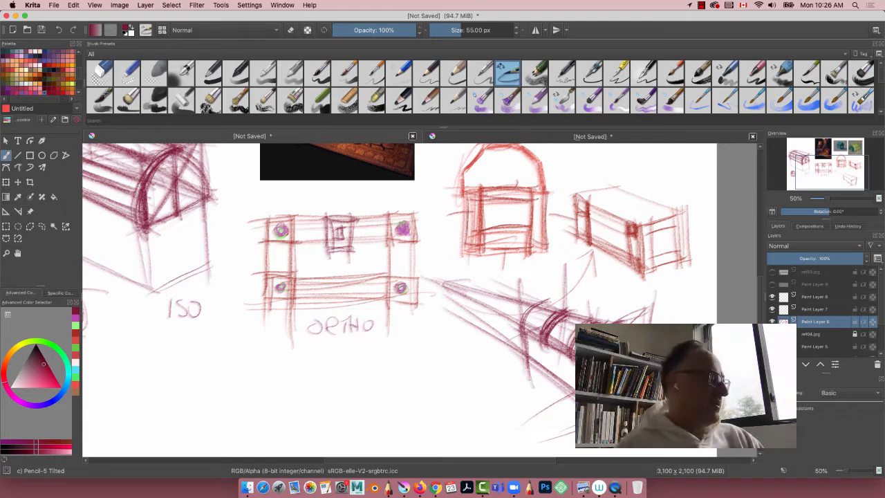
pyautogui.moveTo(526, 338); pyautogui.dragTo(551, 301)
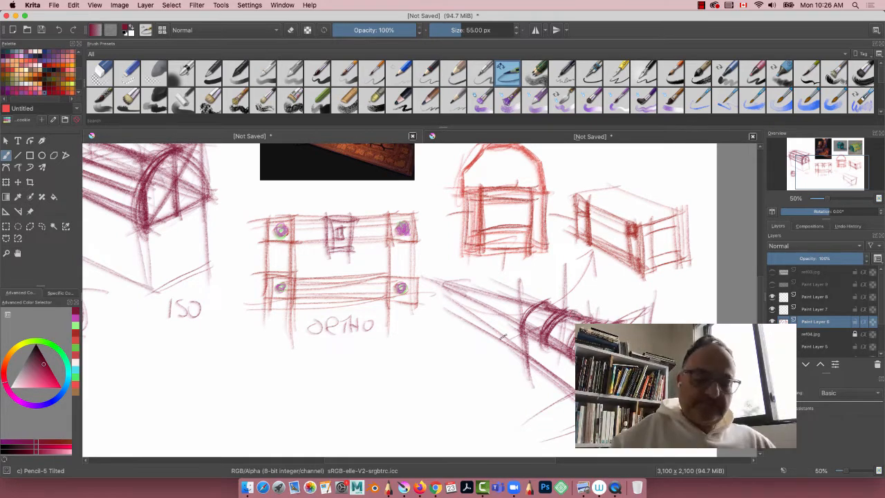
# Step: Ink the lid's top ridge between the bands with broken orange lines, using the Ink-3 Gpen brush at 5 px
pyautogui.press('super+plus')
pyautogui.press('super+plus')
pyautogui.moveTo(500, 336); pyautogui.dragTo(293, 262)
pyautogui.click(617, 71)
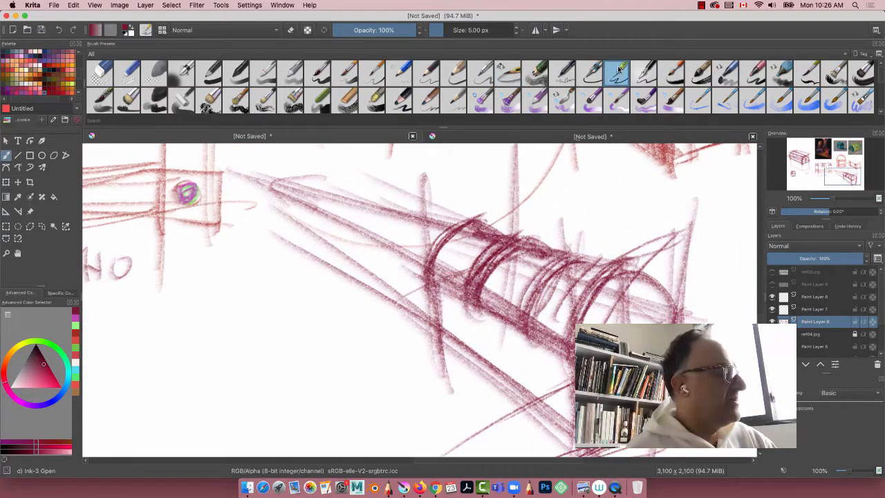
pyautogui.click(11, 366)
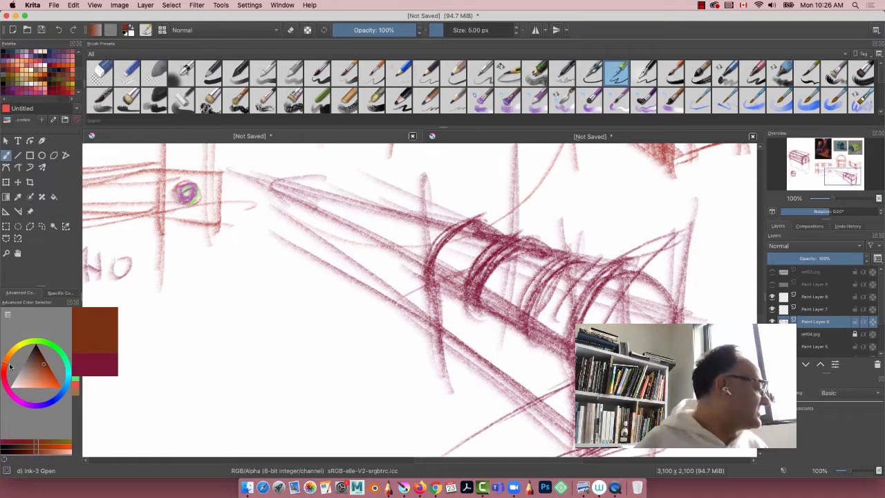
pyautogui.click(51, 380)
pyautogui.moveTo(505, 238); pyautogui.dragTo(475, 225)
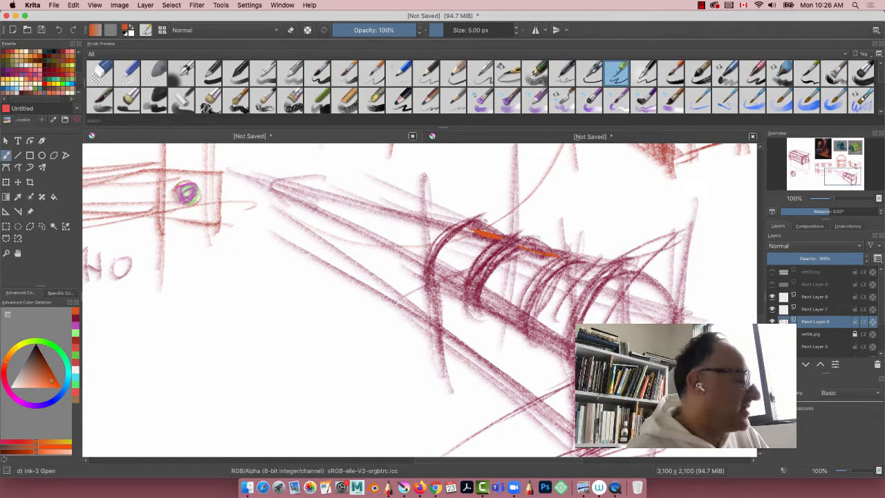
pyautogui.moveTo(576, 264)
pyautogui.mouseDown()
pyautogui.moveTo(604, 268)
pyautogui.moveTo(578, 264)
pyautogui.moveTo(584, 258)
pyautogui.mouseUp()
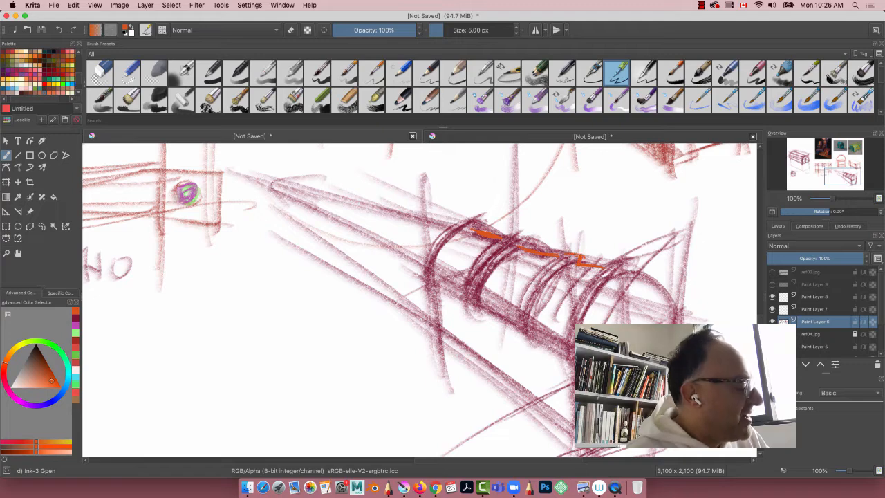
pyautogui.moveTo(525, 239); pyautogui.dragTo(463, 220)
pyautogui.moveTo(604, 267); pyautogui.dragTo(634, 263)
# Step: Outline both sides of each arched band across the rounded lid with curved orange ink lines
pyautogui.moveTo(566, 266)
pyautogui.mouseDown()
pyautogui.moveTo(536, 306)
pyautogui.moveTo(521, 301)
pyautogui.mouseUp()
pyautogui.moveTo(517, 248)
pyautogui.mouseDown()
pyautogui.moveTo(487, 292)
pyautogui.moveTo(472, 286)
pyautogui.moveTo(472, 275)
pyautogui.mouseUp()
pyautogui.moveTo(472, 231); pyautogui.dragTo(444, 274)
pyautogui.moveTo(600, 267); pyautogui.dragTo(581, 288)
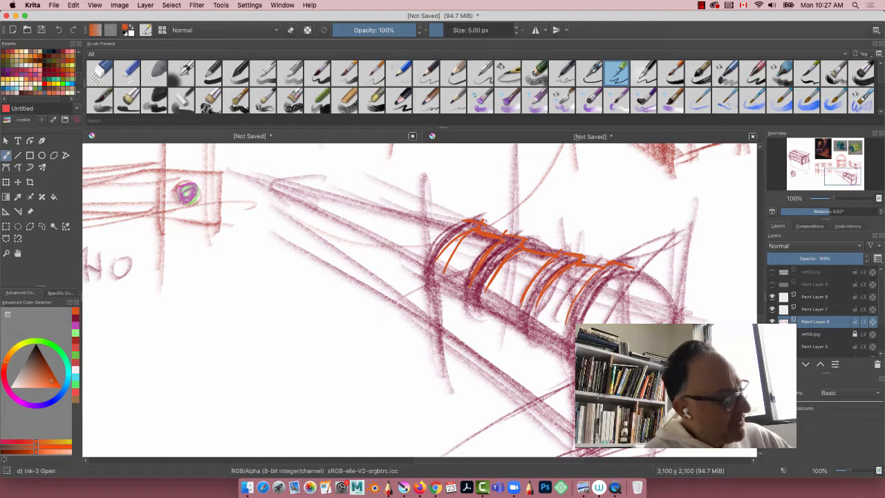
pyautogui.moveTo(630, 271); pyautogui.dragTo(529, 325)
pyautogui.moveTo(505, 262)
pyautogui.mouseDown()
pyautogui.moveTo(481, 305)
pyautogui.moveTo(485, 286)
pyautogui.mouseUp()
pyautogui.moveTo(472, 219); pyautogui.dragTo(436, 267)
pyautogui.moveTo(450, 228); pyautogui.dragTo(427, 264)
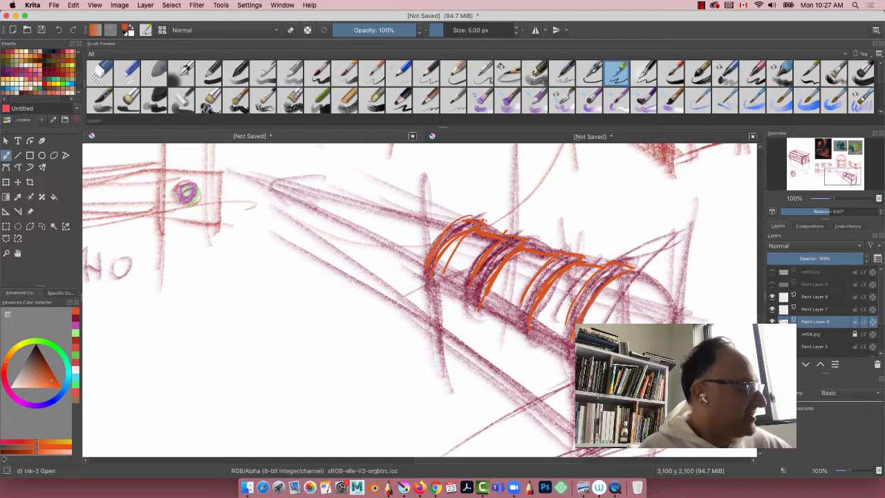
pyautogui.moveTo(580, 308)
pyautogui.mouseDown()
pyautogui.moveTo(618, 277)
pyautogui.moveTo(577, 295)
pyautogui.moveTo(557, 339)
pyautogui.mouseUp()
# Step: Ink the lid's lower front edge in orange and draw double vertical lines for the corner trims at both ends of the front
pyautogui.moveTo(476, 300)
pyautogui.mouseDown()
pyautogui.moveTo(570, 343)
pyautogui.moveTo(572, 354)
pyautogui.mouseUp()
pyautogui.moveTo(411, 263)
pyautogui.mouseDown()
pyautogui.moveTo(467, 293)
pyautogui.moveTo(462, 283)
pyautogui.moveTo(454, 366)
pyautogui.mouseUp()
pyautogui.moveTo(428, 290); pyautogui.dragTo(446, 353)
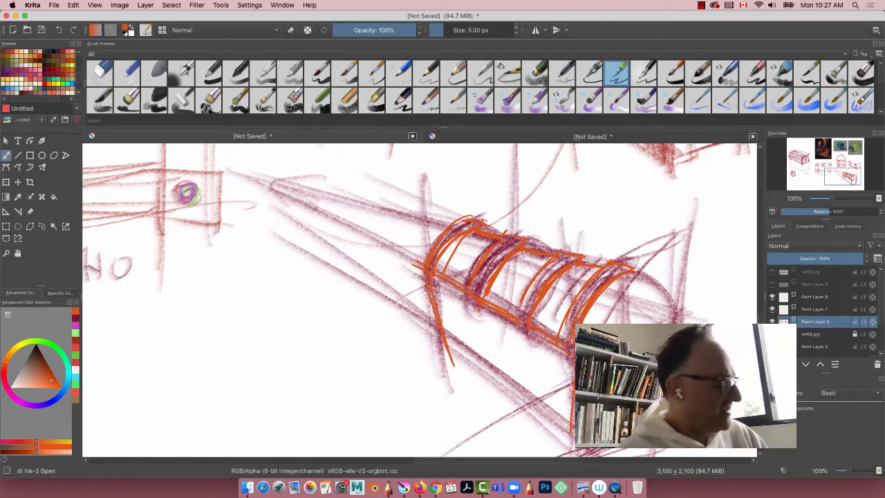
pyautogui.moveTo(572, 415); pyautogui.dragTo(571, 442)
pyautogui.moveTo(559, 358); pyautogui.dragTo(551, 431)
pyautogui.moveTo(446, 282); pyautogui.dragTo(467, 372)
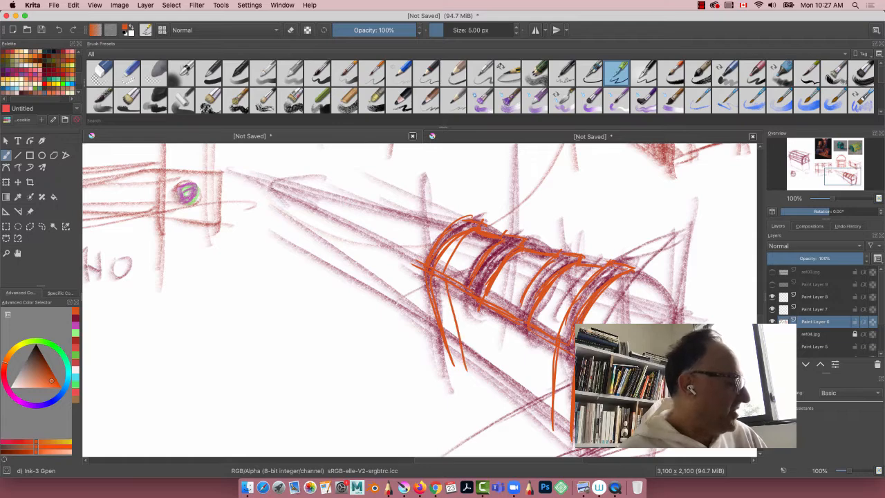
# Step: Ink the bottom trim along the chest front in orange and trace the nested arches at the lid's near end
pyautogui.moveTo(444, 322); pyautogui.dragTo(552, 393)
pyautogui.moveTo(444, 334); pyautogui.dragTo(552, 410)
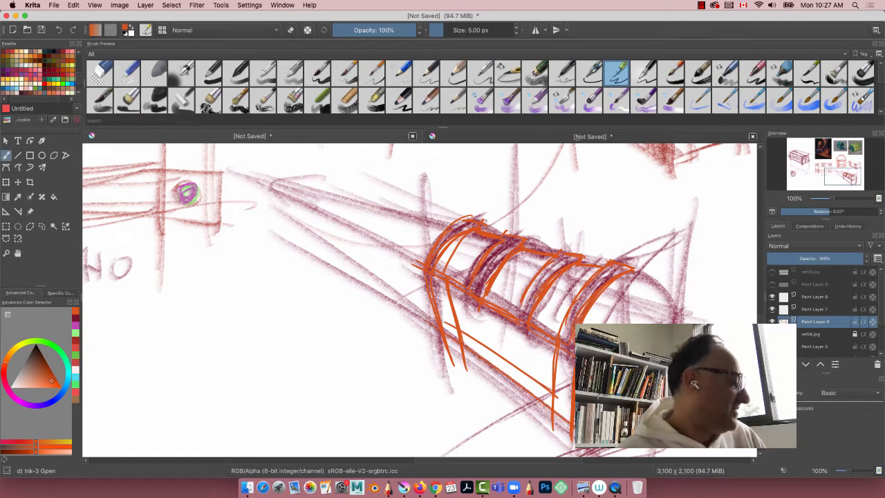
pyautogui.moveTo(411, 315); pyautogui.dragTo(570, 428)
pyautogui.moveTo(553, 390); pyautogui.dragTo(441, 316)
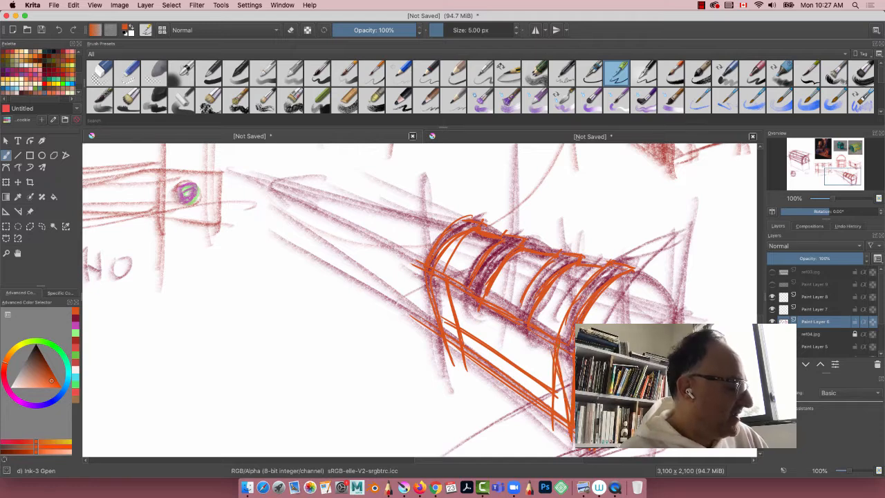
pyautogui.moveTo(543, 383); pyautogui.dragTo(459, 324)
pyautogui.moveTo(534, 381); pyautogui.dragTo(457, 318)
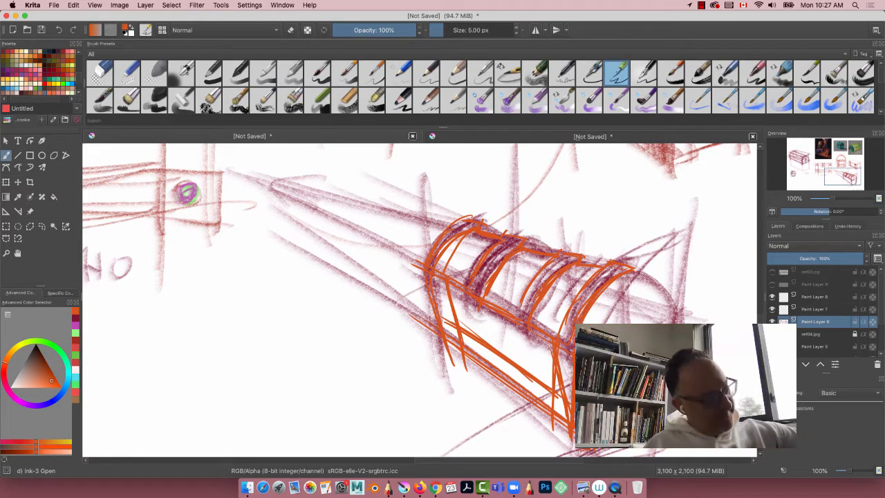
pyautogui.moveTo(601, 271)
pyautogui.mouseDown()
pyautogui.moveTo(667, 304)
pyautogui.moveTo(671, 318)
pyautogui.moveTo(591, 309)
pyautogui.moveTo(648, 310)
pyautogui.mouseUp()
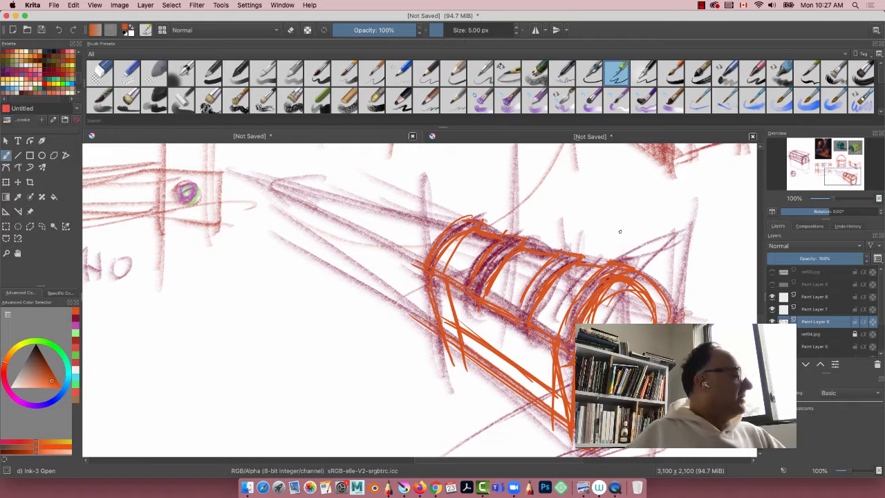
# Step: Fill the wooden panels of the lid, arched end and front with muted brown, using the Charcoal Rock Soft brush at 85 px
pyautogui.click(154, 98)
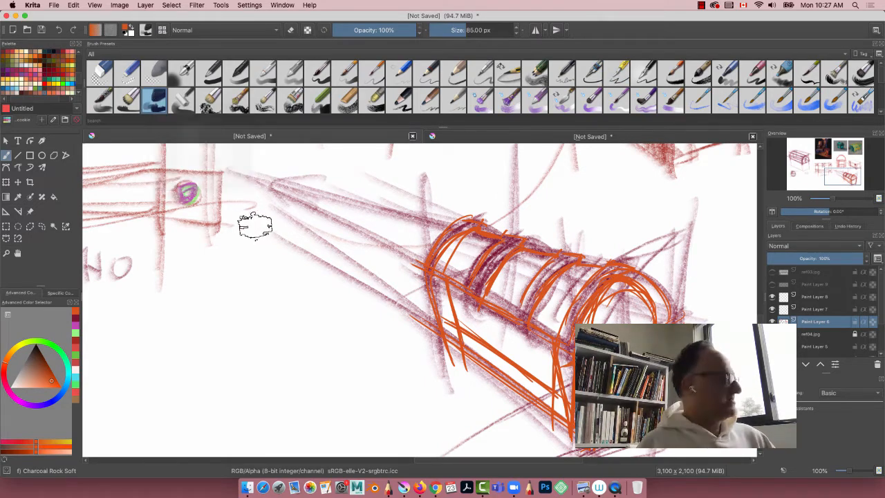
pyautogui.click(33, 372)
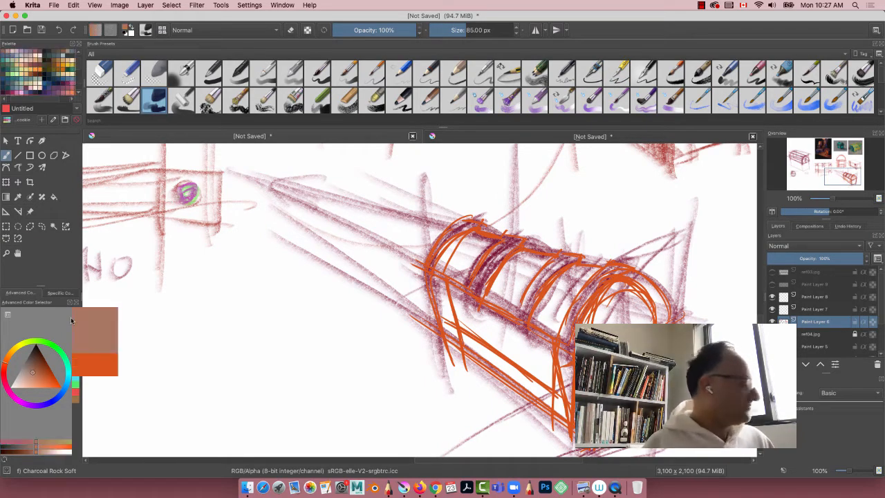
pyautogui.moveTo(588, 272)
pyautogui.mouseDown()
pyautogui.moveTo(552, 304)
pyautogui.moveTo(582, 273)
pyautogui.moveTo(507, 271)
pyautogui.moveTo(505, 294)
pyautogui.moveTo(496, 294)
pyautogui.moveTo(461, 253)
pyautogui.mouseUp()
pyautogui.moveTo(608, 306)
pyautogui.mouseDown()
pyautogui.moveTo(628, 300)
pyautogui.moveTo(607, 311)
pyautogui.moveTo(639, 319)
pyautogui.mouseUp()
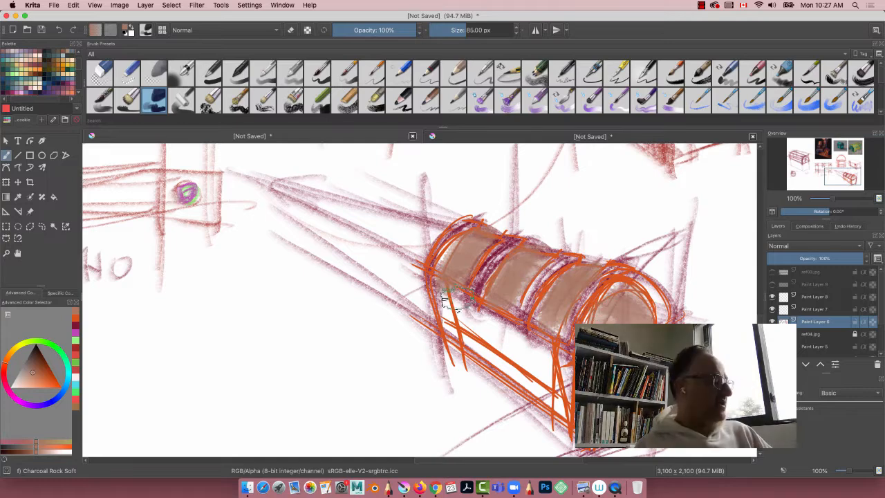
pyautogui.moveTo(553, 377)
pyautogui.mouseDown()
pyautogui.moveTo(462, 306)
pyautogui.moveTo(546, 360)
pyautogui.moveTo(449, 311)
pyautogui.moveTo(488, 349)
pyautogui.mouseUp()
# Step: Paint the arched lid bands, corner trims and bottom trim in light orange
pyautogui.click(31, 383)
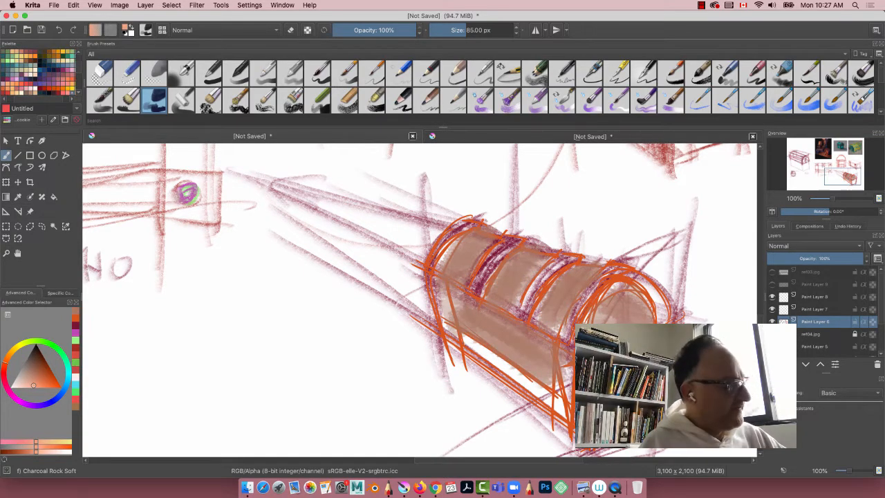
pyautogui.moveTo(536, 266)
pyautogui.mouseDown()
pyautogui.moveTo(586, 289)
pyautogui.moveTo(567, 325)
pyautogui.moveTo(546, 332)
pyautogui.moveTo(483, 249)
pyautogui.moveTo(434, 263)
pyautogui.moveTo(459, 288)
pyautogui.mouseUp()
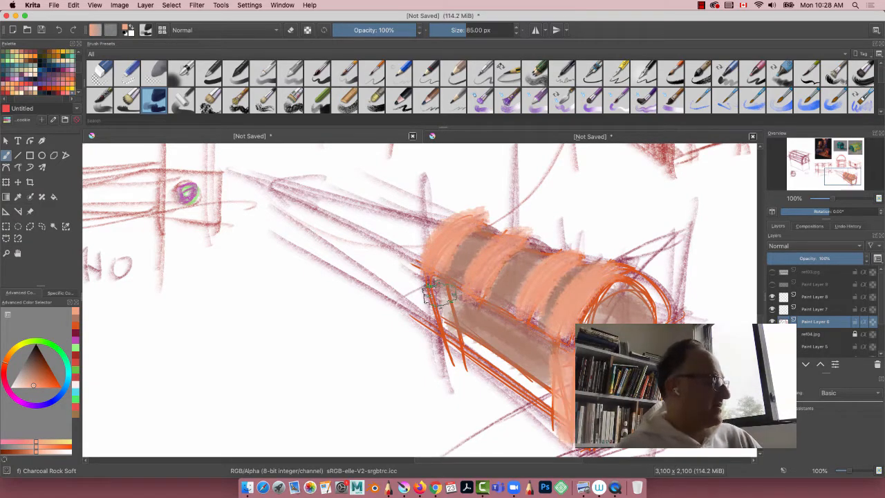
pyautogui.moveTo(426, 293)
pyautogui.mouseDown()
pyautogui.moveTo(477, 367)
pyautogui.moveTo(428, 311)
pyautogui.mouseUp()
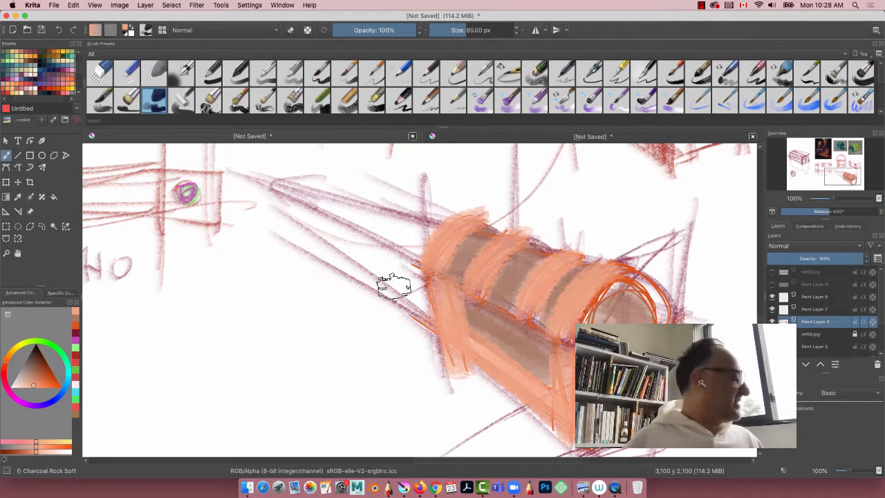
# Step: Highlight the edges of the lid's two middle bands in pale peach, using the Ink-3 Gpen brush at 5 px
pyautogui.click(619, 70)
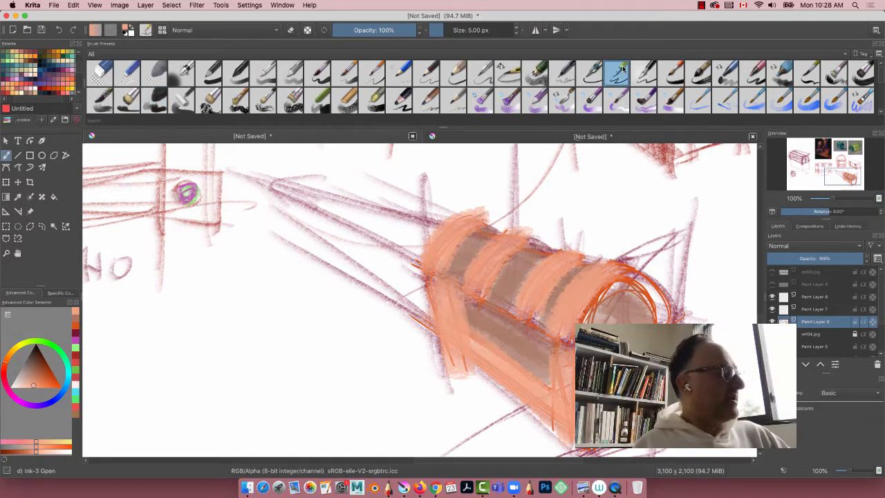
pyautogui.moveTo(30, 376); pyautogui.dragTo(30, 382)
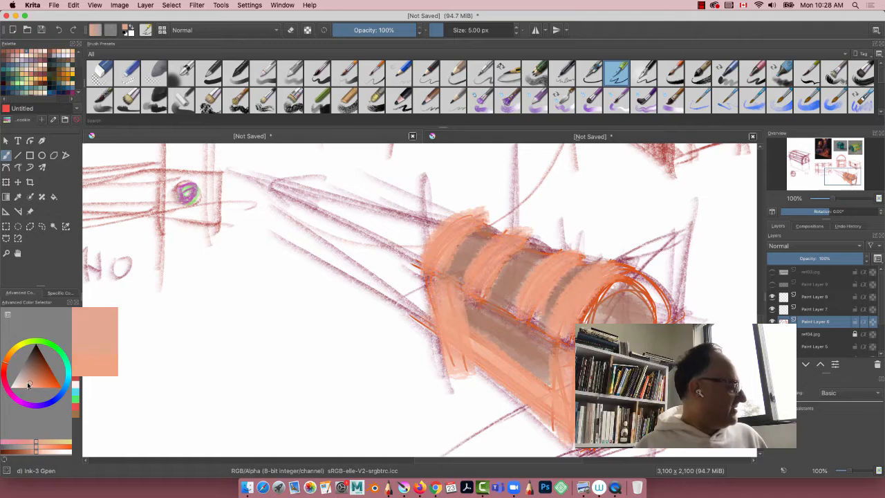
pyautogui.click(48, 450)
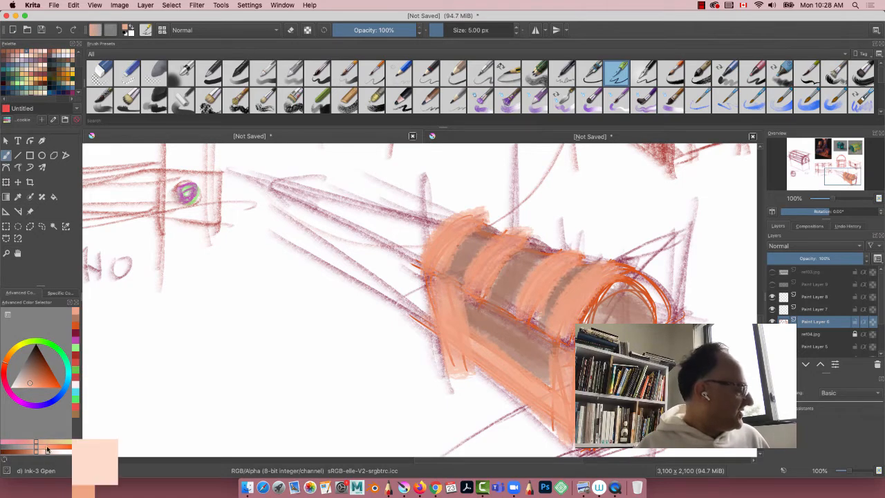
pyautogui.moveTo(505, 250); pyautogui.dragTo(523, 241)
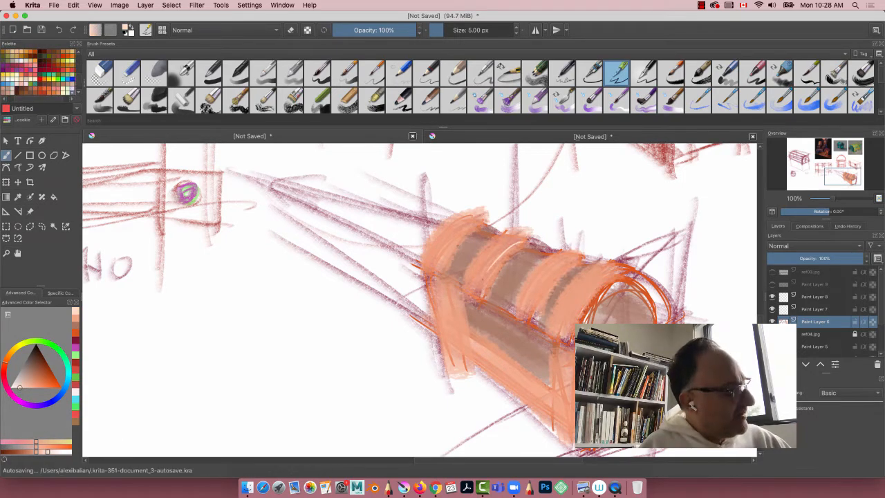
pyautogui.moveTo(482, 280)
pyautogui.mouseDown()
pyautogui.moveTo(506, 248)
pyautogui.moveTo(523, 246)
pyautogui.mouseUp()
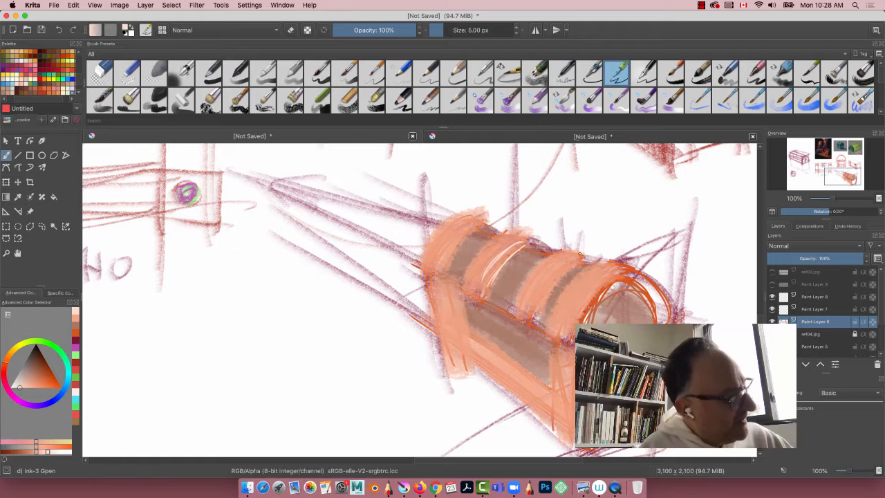
pyautogui.moveTo(577, 258)
pyautogui.mouseDown()
pyautogui.moveTo(537, 297)
pyautogui.moveTo(535, 316)
pyautogui.moveTo(550, 253)
pyautogui.moveTo(514, 294)
pyautogui.mouseUp()
pyautogui.moveTo(526, 235); pyautogui.dragTo(516, 248)
pyautogui.moveTo(526, 234)
pyautogui.mouseDown()
pyautogui.moveTo(492, 239)
pyautogui.moveTo(464, 279)
pyautogui.mouseUp()
pyautogui.moveTo(485, 241); pyautogui.dragTo(460, 287)
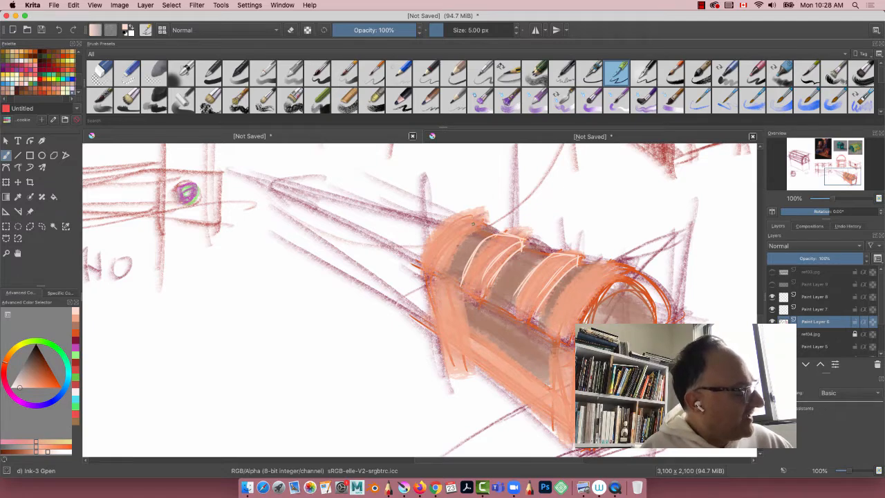
# Step: Add pale peach curved highlights to the far lid band and the near arched band, and reinforce those on the middle bands
pyautogui.moveTo(474, 231)
pyautogui.mouseDown()
pyautogui.moveTo(444, 272)
pyautogui.moveTo(439, 253)
pyautogui.moveTo(434, 275)
pyautogui.mouseUp()
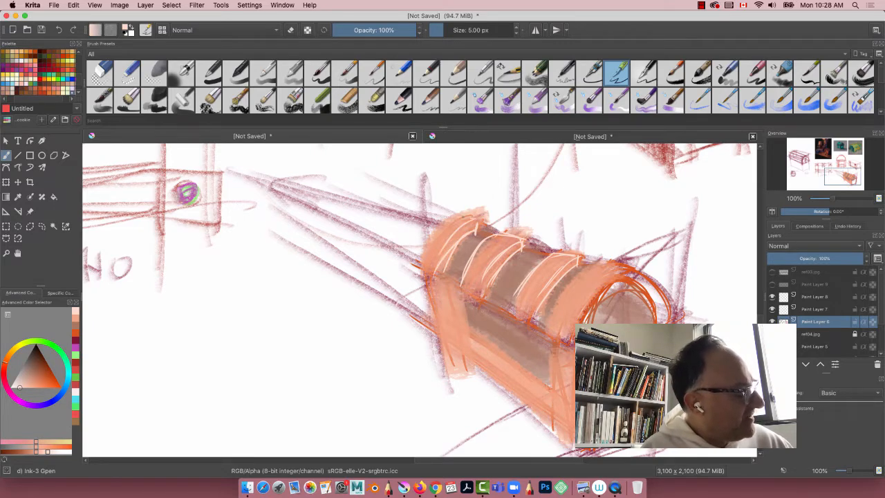
pyautogui.moveTo(456, 219)
pyautogui.mouseDown()
pyautogui.moveTo(473, 214)
pyautogui.moveTo(434, 272)
pyautogui.moveTo(429, 260)
pyautogui.mouseUp()
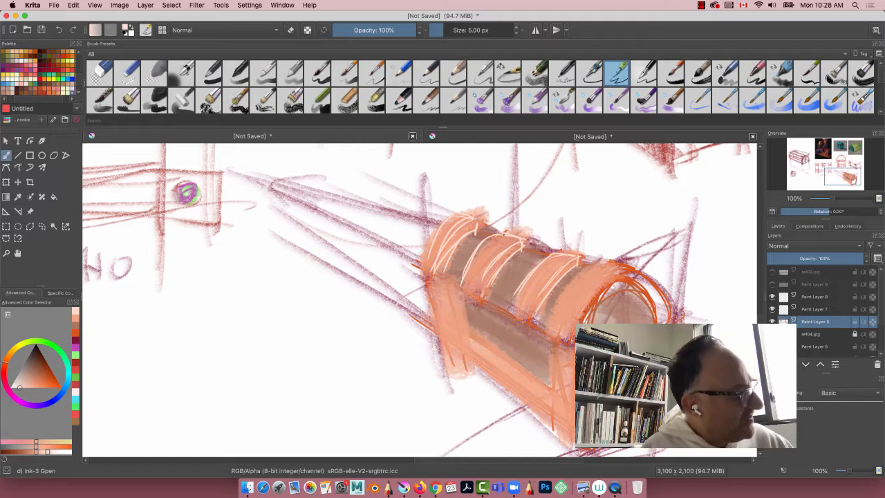
pyautogui.moveTo(503, 234)
pyautogui.mouseDown()
pyautogui.moveTo(474, 259)
pyautogui.moveTo(480, 292)
pyautogui.moveTo(488, 267)
pyautogui.mouseUp()
pyautogui.moveTo(547, 255); pyautogui.dragTo(530, 271)
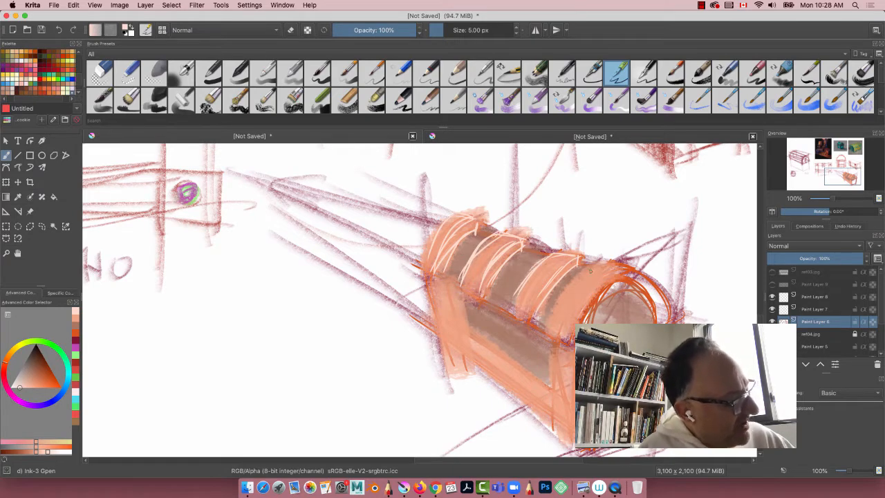
pyautogui.moveTo(601, 269)
pyautogui.mouseDown()
pyautogui.moveTo(564, 307)
pyautogui.moveTo(582, 308)
pyautogui.moveTo(626, 270)
pyautogui.moveTo(624, 285)
pyautogui.moveTo(582, 296)
pyautogui.moveTo(574, 308)
pyautogui.mouseUp()
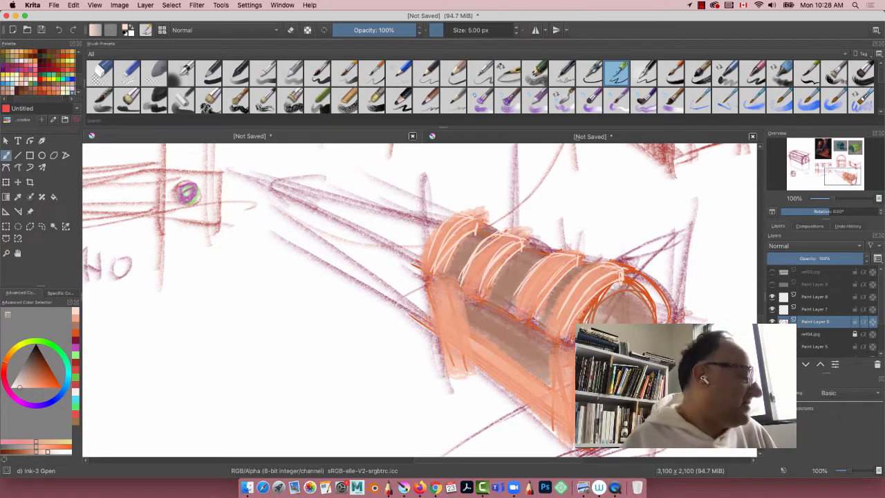
# Step: Ink pale peach highlights along the lid's lower front edge, its top ridge between the bands, and the near arch's outer rim
pyautogui.moveTo(485, 296); pyautogui.dragTo(511, 306)
pyautogui.moveTo(438, 268); pyautogui.dragTo(464, 281)
pyautogui.moveTo(438, 268); pyautogui.dragTo(457, 275)
pyautogui.moveTo(474, 231)
pyautogui.mouseDown()
pyautogui.moveTo(457, 246)
pyautogui.moveTo(490, 237)
pyautogui.moveTo(546, 253)
pyautogui.moveTo(539, 249)
pyautogui.mouseUp()
pyautogui.moveTo(577, 263); pyautogui.dragTo(595, 267)
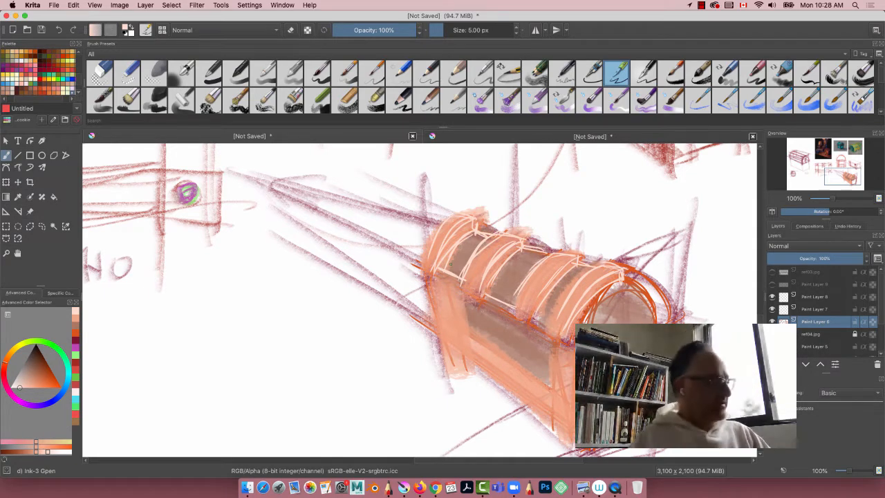
pyautogui.moveTo(528, 315)
pyautogui.mouseDown()
pyautogui.moveTo(555, 329)
pyautogui.moveTo(435, 268)
pyautogui.mouseUp()
pyautogui.moveTo(656, 308); pyautogui.dragTo(607, 266)
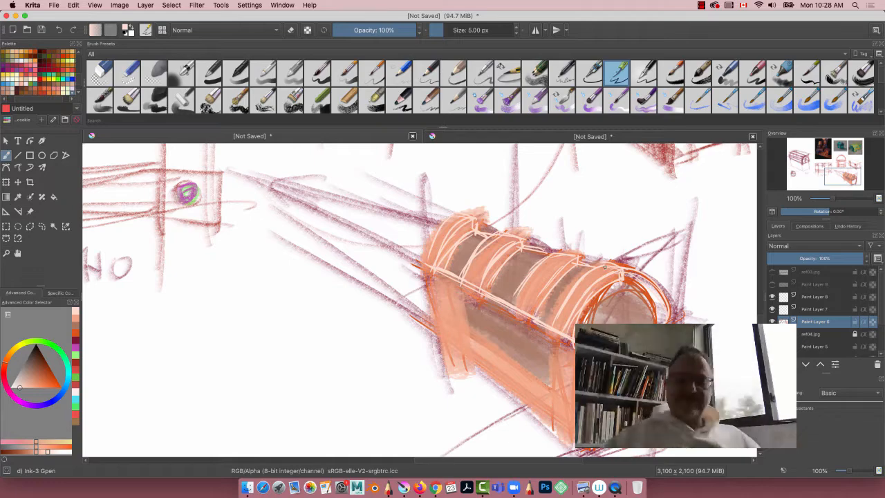
# Step: Add a new paint layer directly beneath the chest's colour layer, above ref04.jpg
pyautogui.press('super+minus')
pyautogui.press('super+minus')
pyautogui.press('super+minus')
pyautogui.press('super+minus')
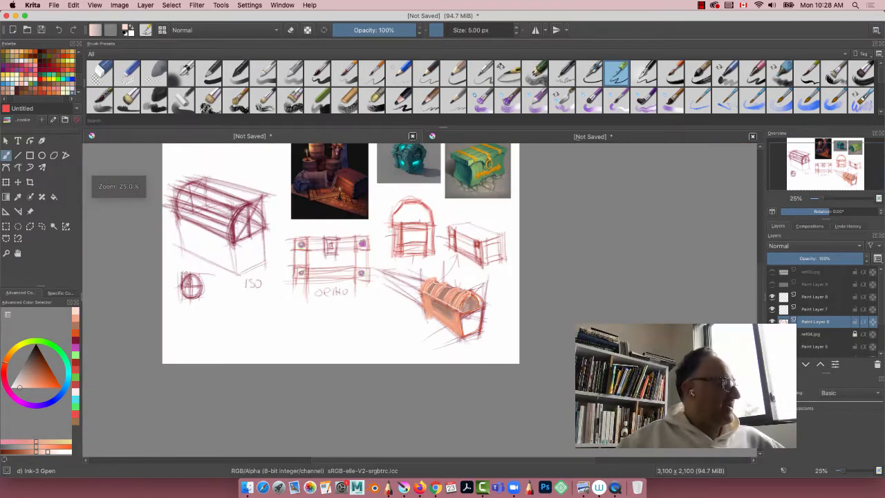
pyautogui.moveTo(225, 311); pyautogui.dragTo(327, 283)
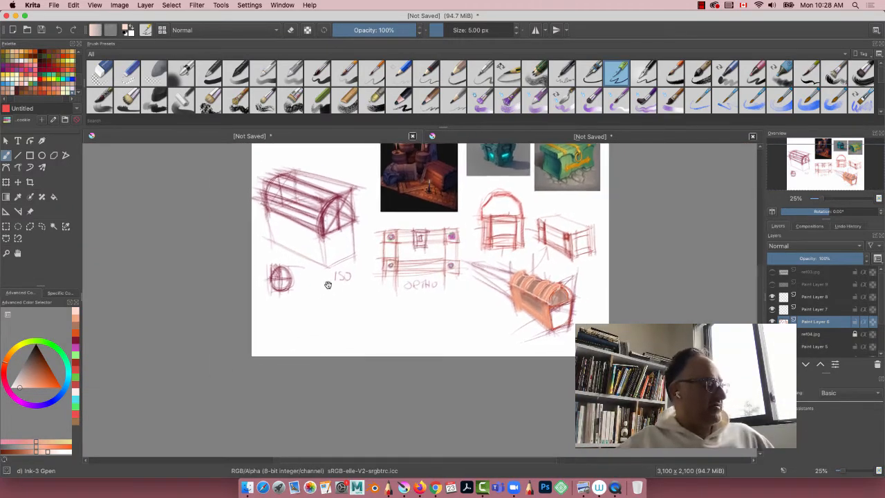
pyautogui.press('Insert')
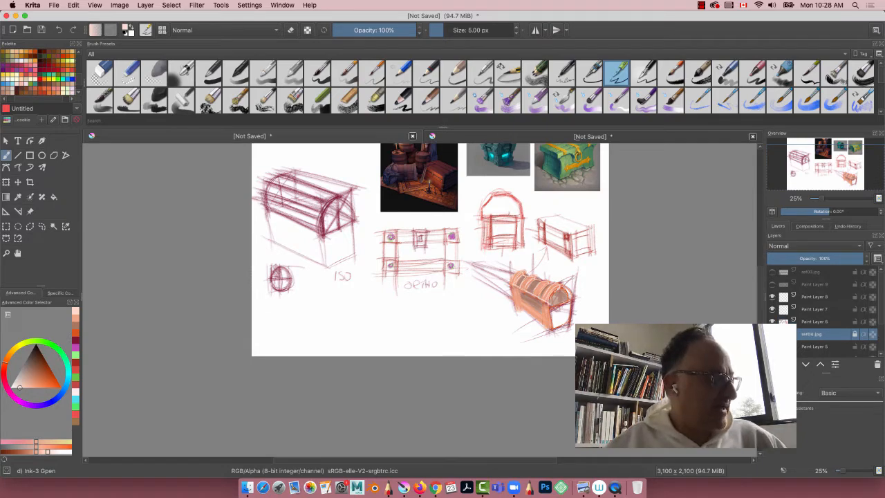
pyautogui.press('super+equal')
pyautogui.press('super+equal')
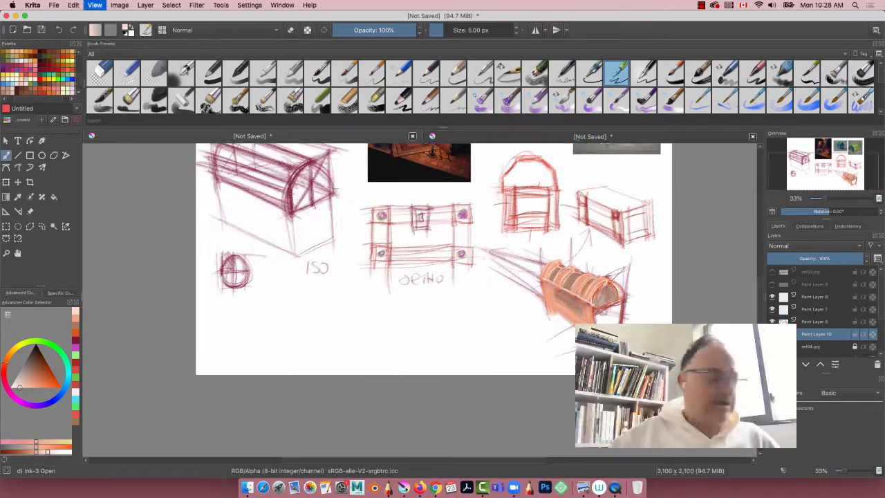
pyautogui.moveTo(493, 310); pyautogui.dragTo(379, 283)
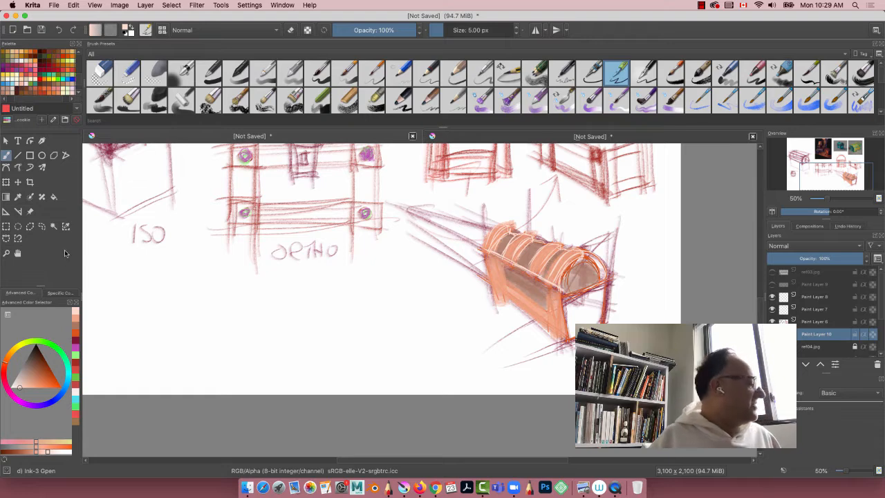
# Step: Outline the whole chest with a freehand selection, fill it with dark grey-brown on the new layer, and deselect
pyautogui.click(42, 226)
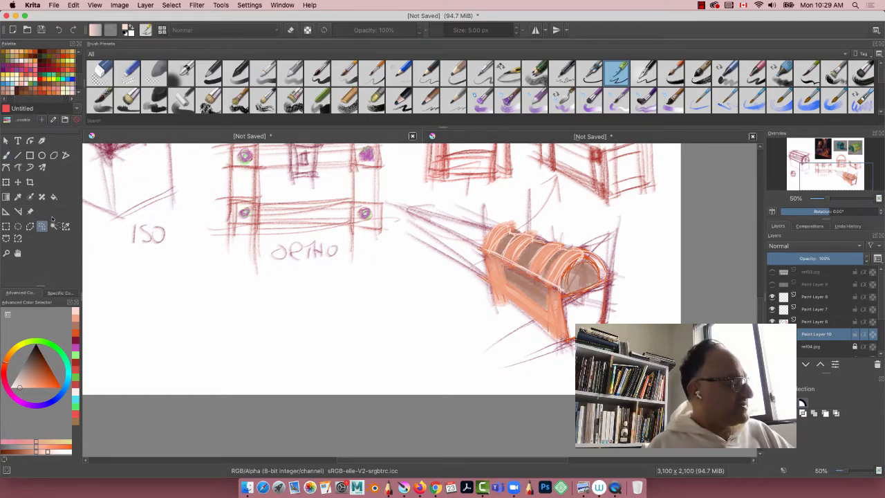
pyautogui.moveTo(504, 222)
pyautogui.mouseDown()
pyautogui.moveTo(529, 238)
pyautogui.moveTo(582, 248)
pyautogui.moveTo(614, 278)
pyautogui.moveTo(609, 317)
pyautogui.moveTo(570, 345)
pyautogui.moveTo(508, 311)
pyautogui.moveTo(487, 275)
pyautogui.moveTo(484, 240)
pyautogui.moveTo(507, 221)
pyautogui.mouseUp()
pyautogui.click(27, 369)
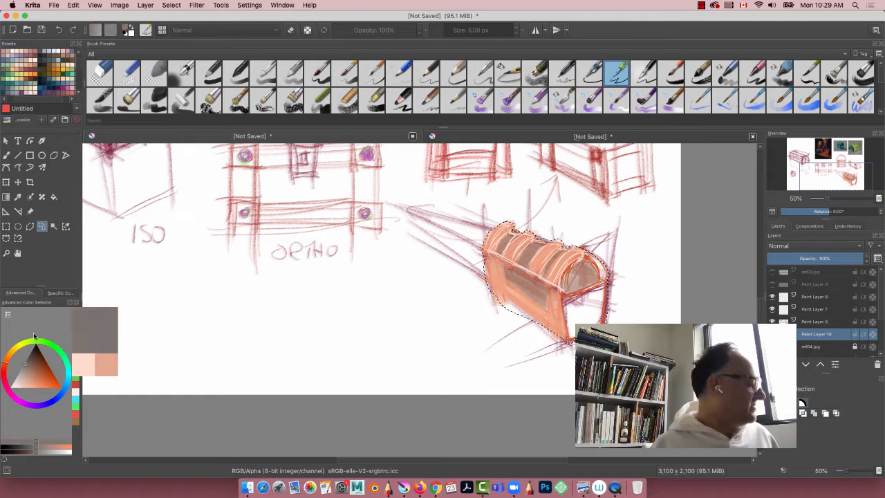
pyautogui.click(53, 196)
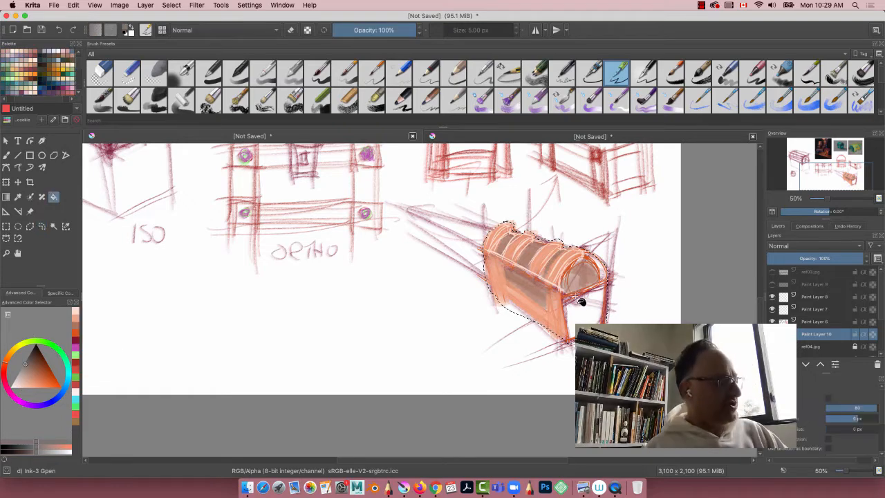
pyautogui.click(589, 313)
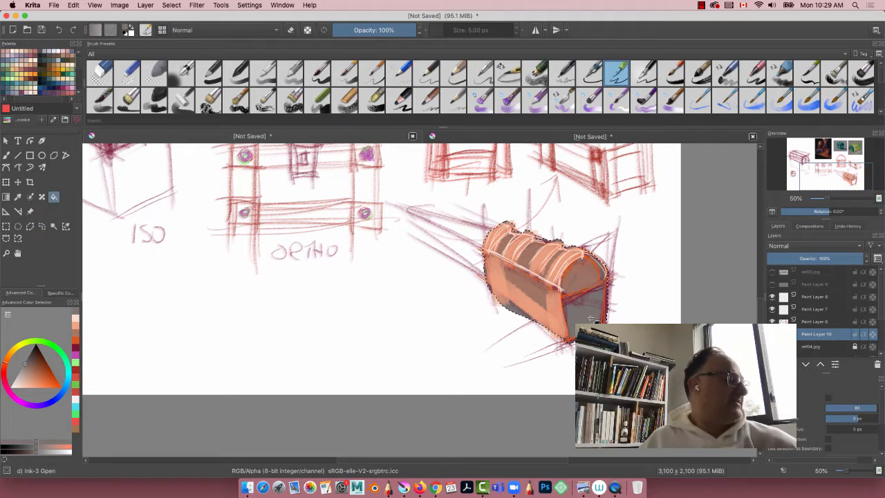
pyautogui.press('super+shift+a')
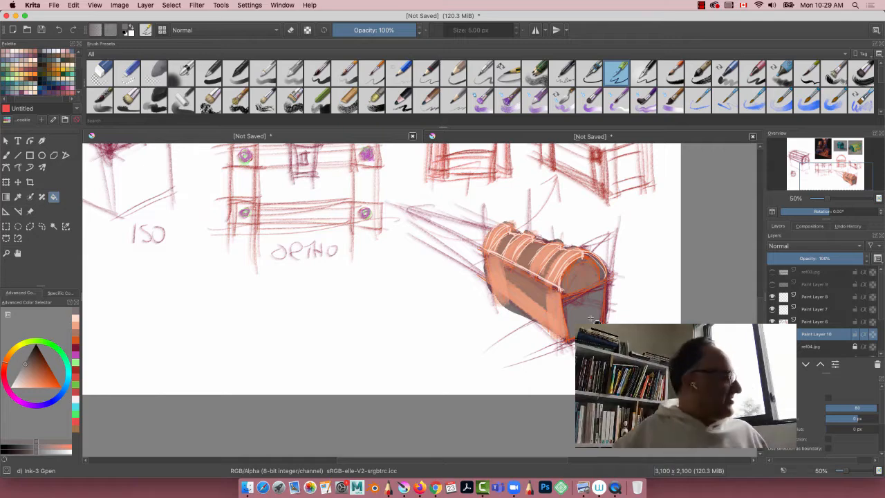
# Step: Erase the grey fill spilling past the chest's lower front edge with the Eraser Circle brush at 50 px
pyautogui.click(100, 71)
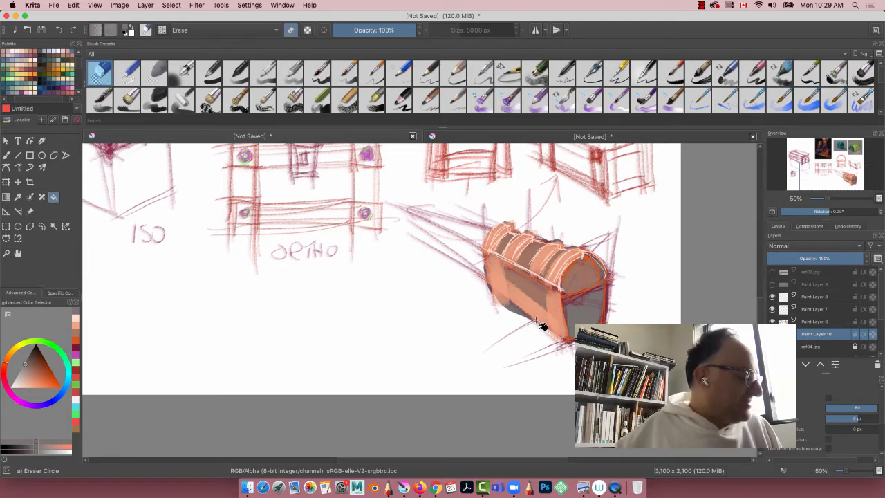
pyautogui.click(6, 154)
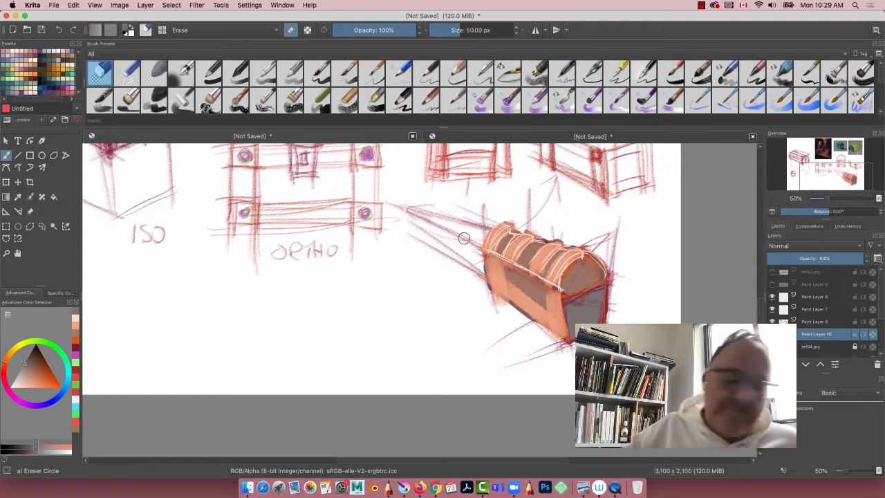
pyautogui.press('super+plus')
pyautogui.press('super+plus')
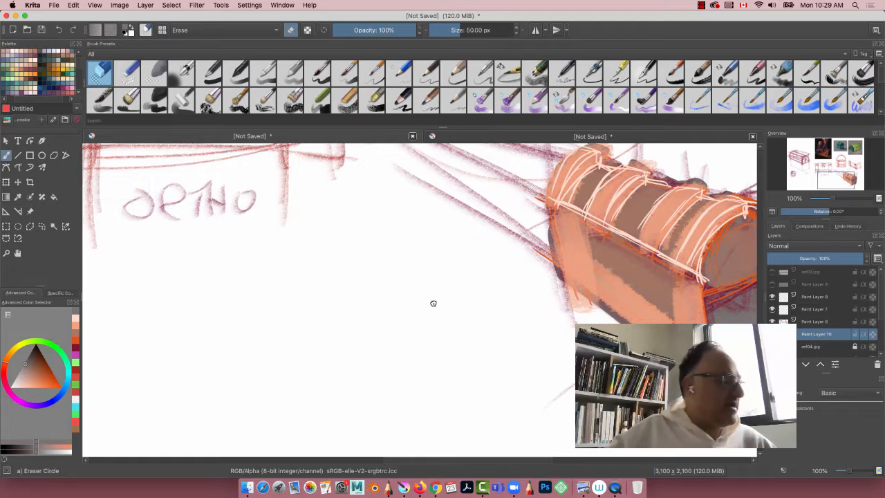
pyautogui.moveTo(433, 302); pyautogui.dragTo(229, 346)
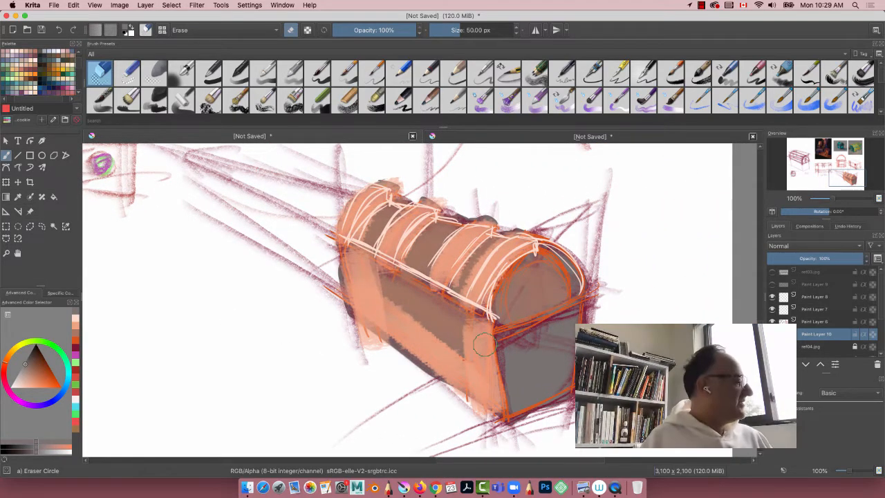
# Step: Return to the Ink-3 Gpen brush, sample pale peach from the lid, and try a highlight stroke along the bottom trim
pyautogui.click(605, 77)
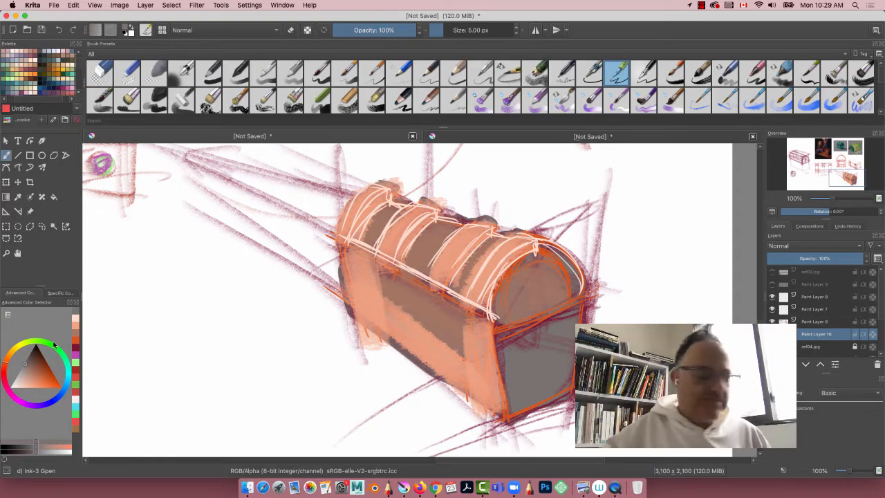
pyautogui.press('p')
pyautogui.click(410, 231)
pyautogui.click(403, 234)
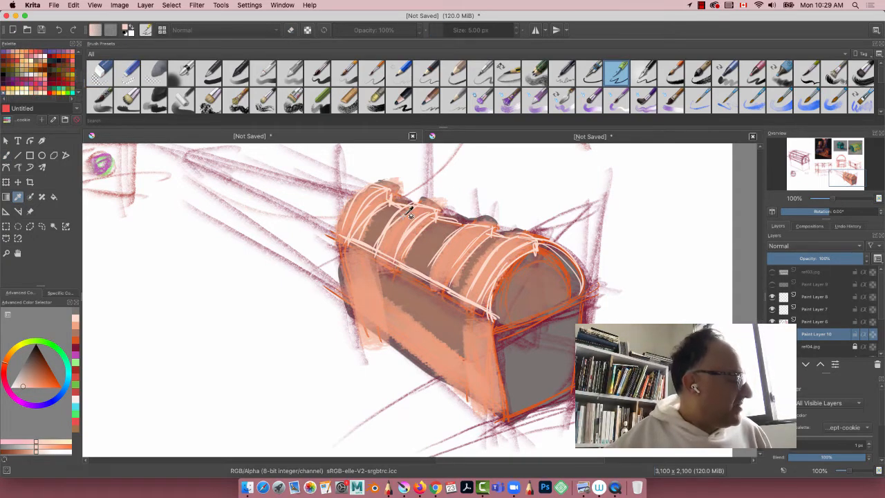
pyautogui.press('b')
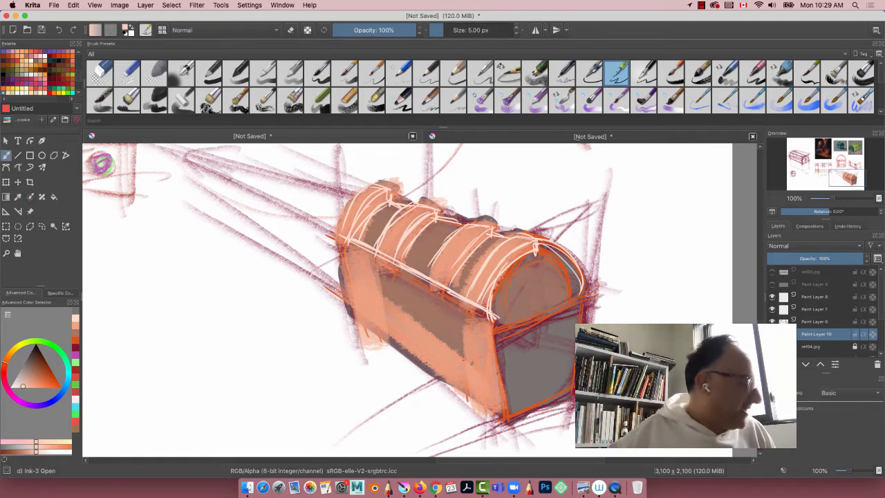
pyautogui.moveTo(449, 358); pyautogui.dragTo(472, 373)
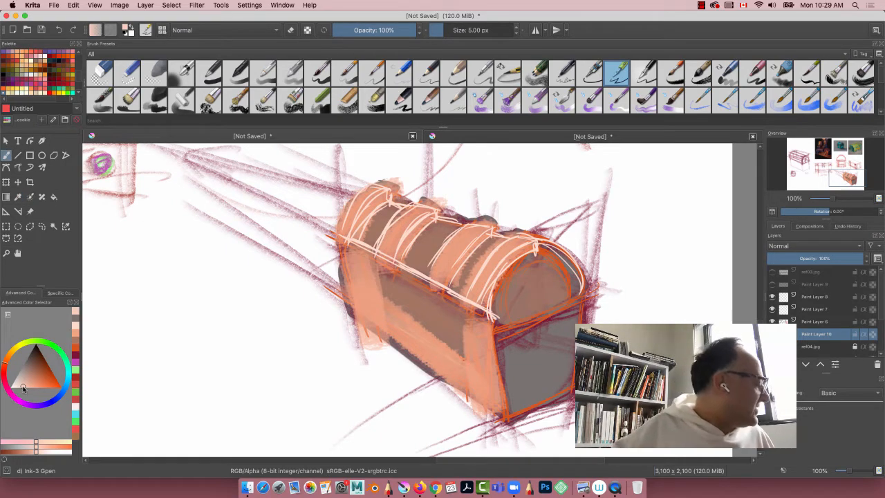
# Step: Lighten the colour to near-white and, on the chest's colour layer, ink highlights along the bottom trim and the far corner trim's inner edge
pyautogui.moveTo(23, 388); pyautogui.dragTo(14, 387)
pyautogui.click(43, 452)
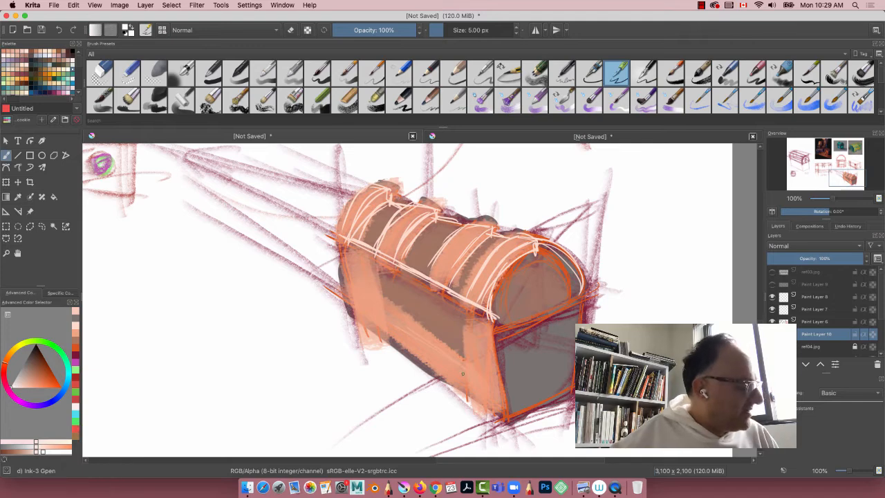
pyautogui.moveTo(462, 373); pyautogui.dragTo(387, 325)
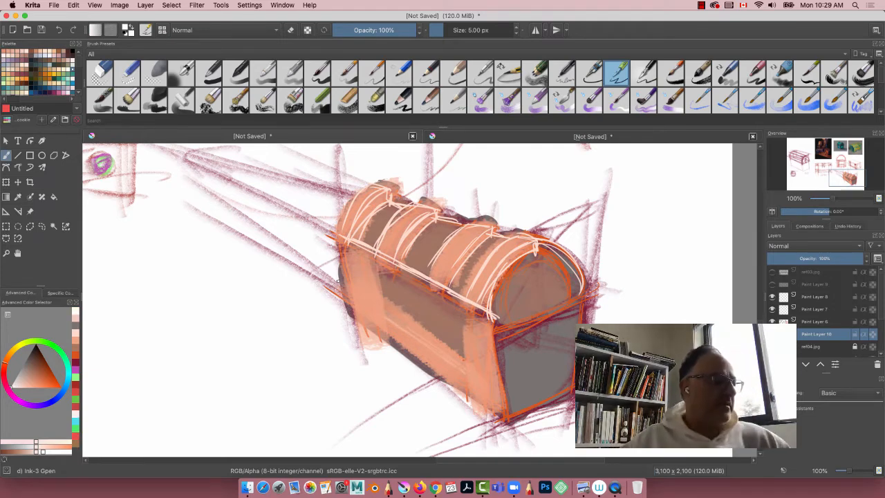
pyautogui.click(810, 323)
pyautogui.moveTo(470, 374); pyautogui.dragTo(377, 314)
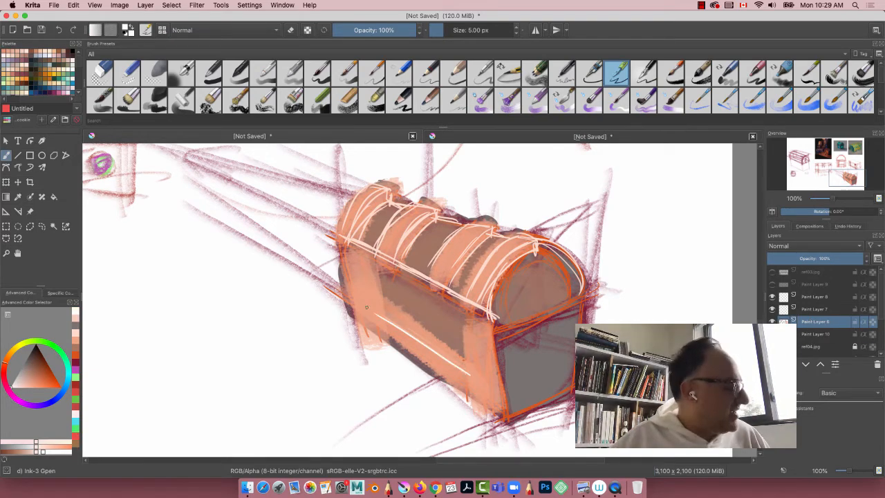
pyautogui.moveTo(465, 364); pyautogui.dragTo(366, 300)
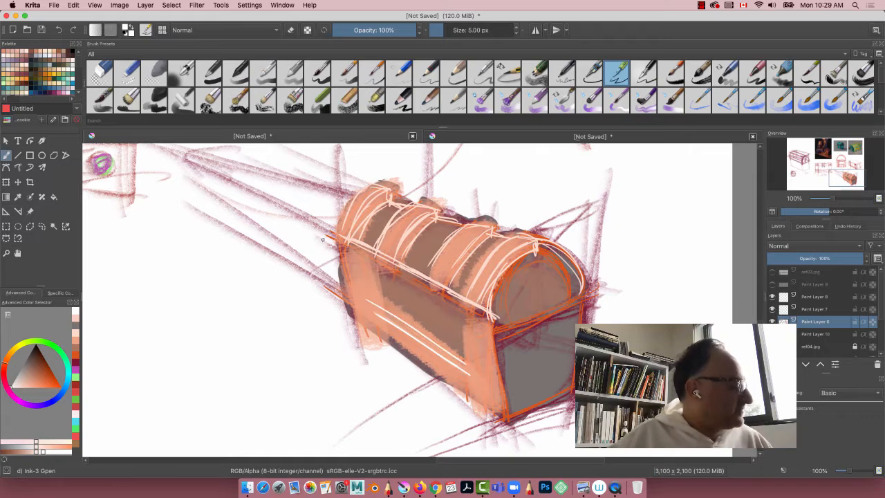
pyautogui.moveTo(371, 259)
pyautogui.mouseDown()
pyautogui.moveTo(385, 345)
pyautogui.moveTo(383, 295)
pyautogui.moveTo(388, 332)
pyautogui.mouseUp()
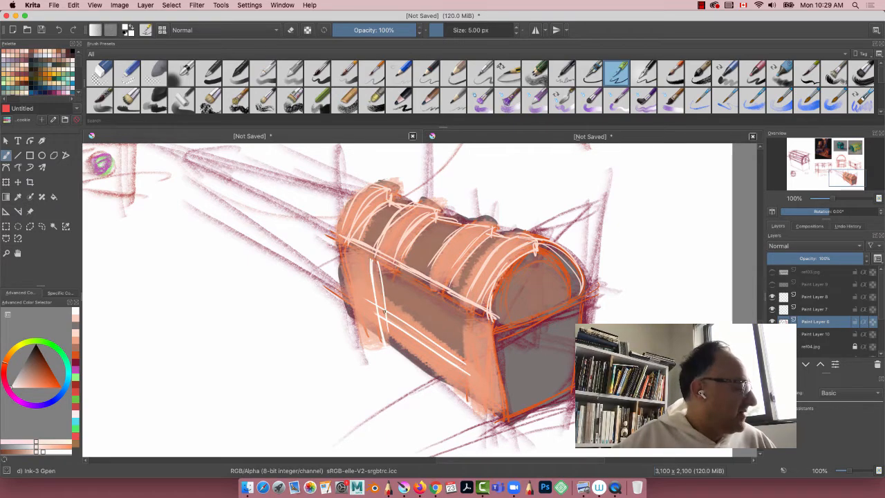
# Step: Ink near-white edges down the far corner trim and hatch the narrow strip along its inner side
pyautogui.moveTo(371, 261); pyautogui.dragTo(376, 320)
pyautogui.moveTo(342, 244)
pyautogui.mouseDown()
pyautogui.moveTo(360, 330)
pyautogui.moveTo(384, 345)
pyautogui.mouseUp()
pyautogui.moveTo(370, 260)
pyautogui.mouseDown()
pyautogui.moveTo(344, 246)
pyautogui.moveTo(371, 260)
pyautogui.moveTo(389, 319)
pyautogui.mouseUp()
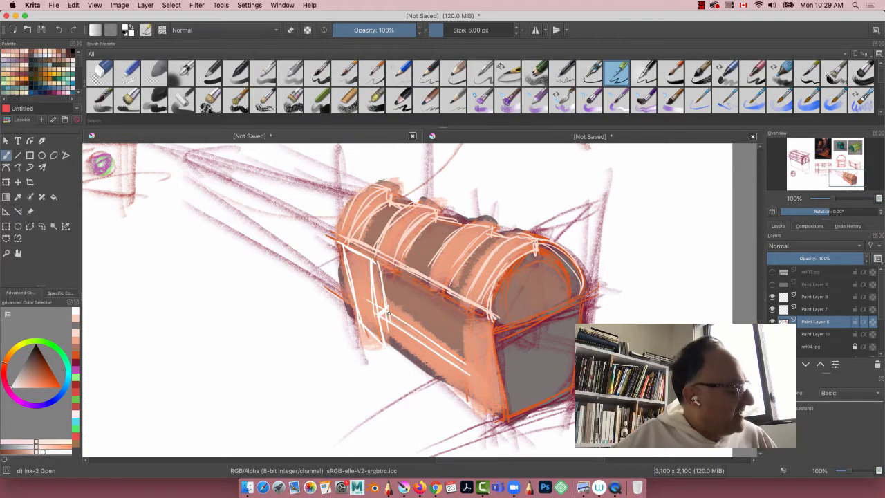
pyautogui.moveTo(373, 264); pyautogui.dragTo(382, 305)
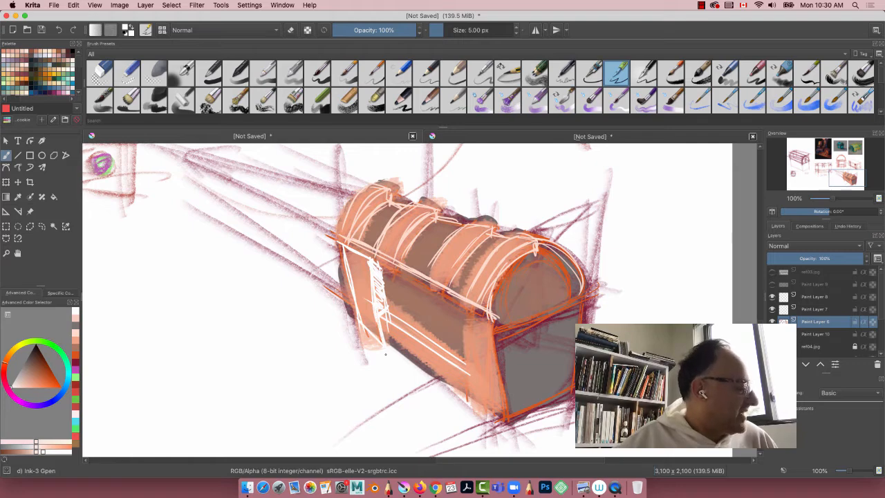
# Step: Ink near-white highlights along both edges of the near corner trim and along the chest's bottom front edge
pyautogui.moveTo(463, 311)
pyautogui.mouseDown()
pyautogui.moveTo(470, 409)
pyautogui.moveTo(463, 361)
pyautogui.mouseUp()
pyautogui.moveTo(468, 380); pyautogui.dragTo(474, 401)
pyautogui.moveTo(491, 322)
pyautogui.mouseDown()
pyautogui.moveTo(494, 422)
pyautogui.moveTo(488, 348)
pyautogui.mouseUp()
pyautogui.moveTo(492, 355); pyautogui.dragTo(498, 424)
pyautogui.moveTo(494, 335); pyautogui.dragTo(505, 426)
pyautogui.moveTo(495, 350); pyautogui.dragTo(499, 380)
pyautogui.moveTo(502, 394); pyautogui.dragTo(503, 421)
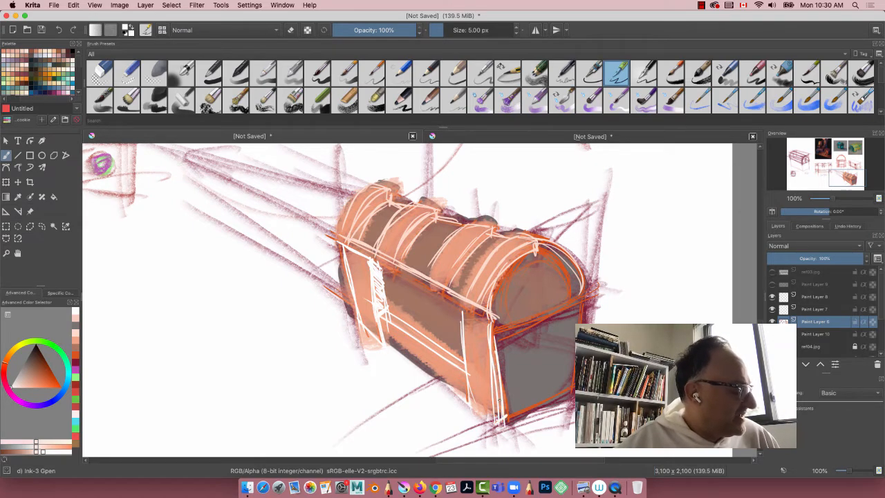
pyautogui.moveTo(486, 327); pyautogui.dragTo(489, 356)
pyautogui.moveTo(499, 398); pyautogui.dragTo(505, 433)
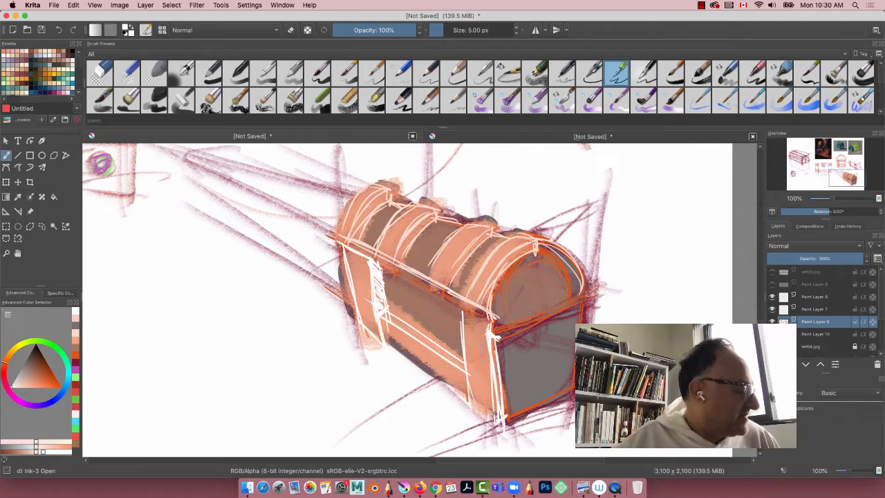
pyautogui.moveTo(460, 304); pyautogui.dragTo(468, 380)
pyautogui.moveTo(339, 302)
pyautogui.mouseDown()
pyautogui.moveTo(497, 418)
pyautogui.moveTo(457, 395)
pyautogui.mouseUp()
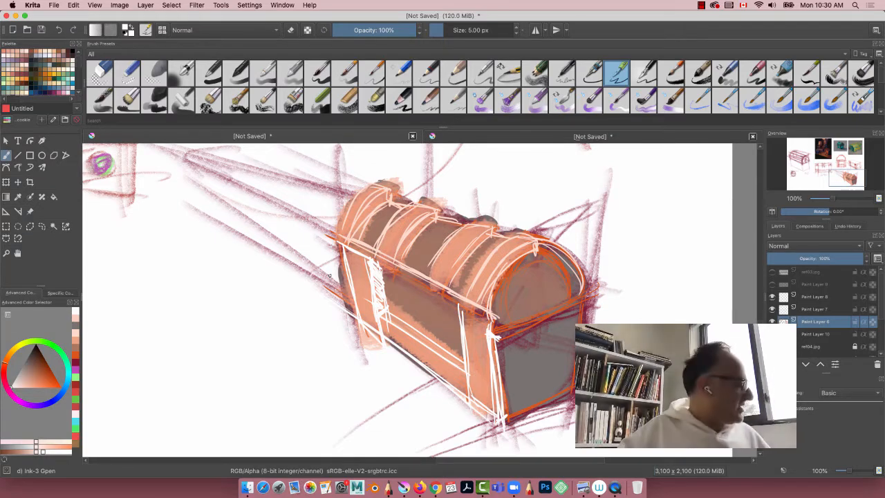
# Step: Change the colour to light orange and ink accents along the near, far and bottom trim edges of the chest front
pyautogui.click(62, 363)
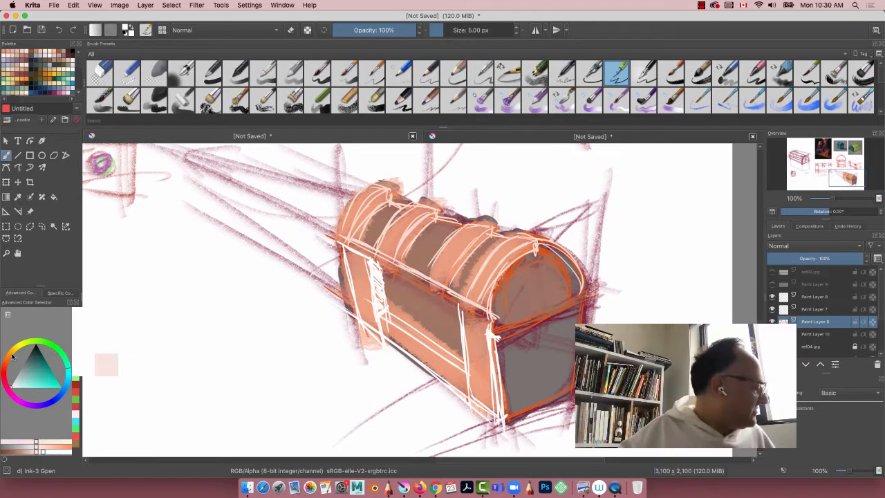
pyautogui.click(11, 354)
pyautogui.click(45, 387)
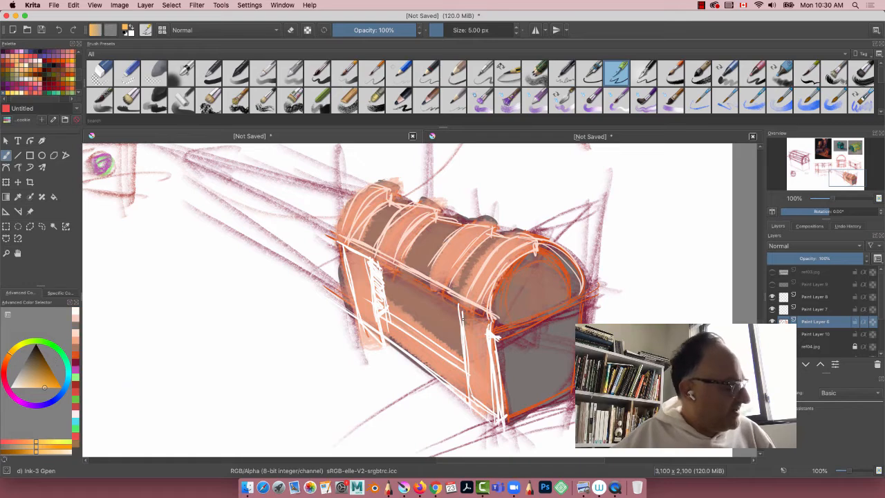
pyautogui.moveTo(461, 308); pyautogui.dragTo(470, 407)
pyautogui.moveTo(488, 328); pyautogui.dragTo(505, 428)
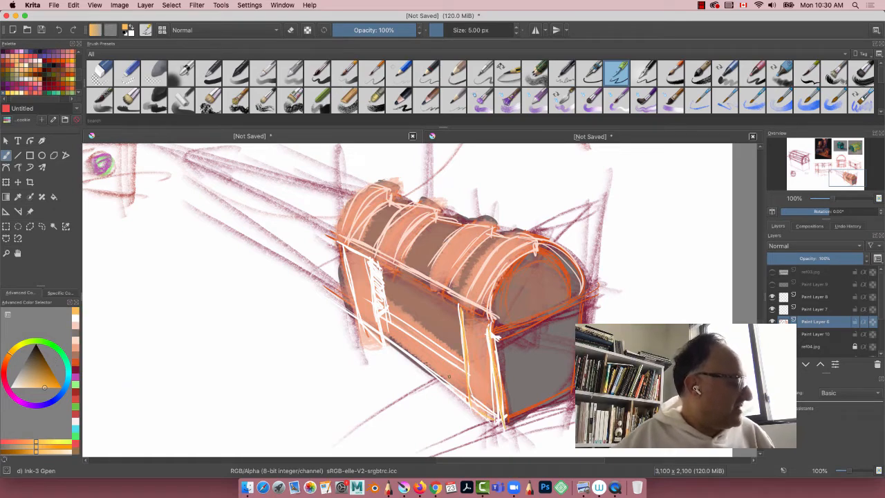
pyautogui.moveTo(370, 259); pyautogui.dragTo(378, 312)
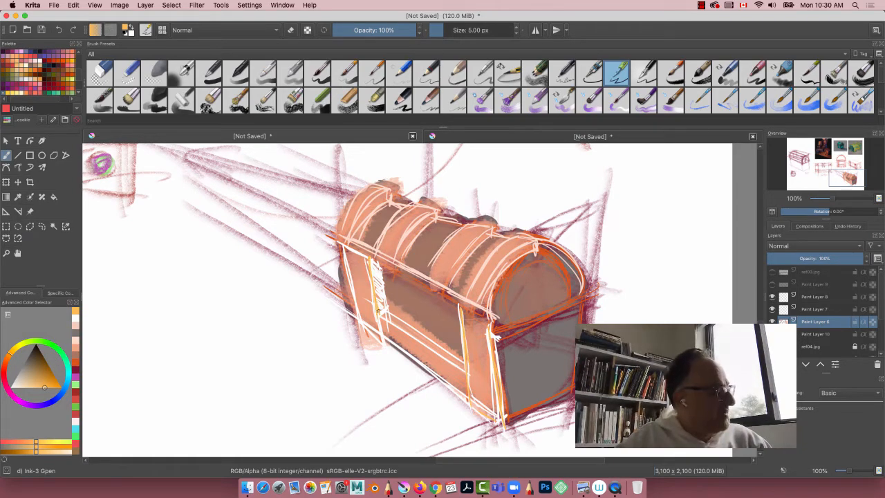
pyautogui.moveTo(375, 266)
pyautogui.mouseDown()
pyautogui.moveTo(386, 308)
pyautogui.moveTo(462, 361)
pyautogui.mouseUp()
# Step: Sketch light orange inset lines on the front wood panel and a rectangular lock plate at its upper centre
pyautogui.moveTo(398, 283)
pyautogui.mouseDown()
pyautogui.moveTo(441, 307)
pyautogui.moveTo(451, 334)
pyautogui.mouseUp()
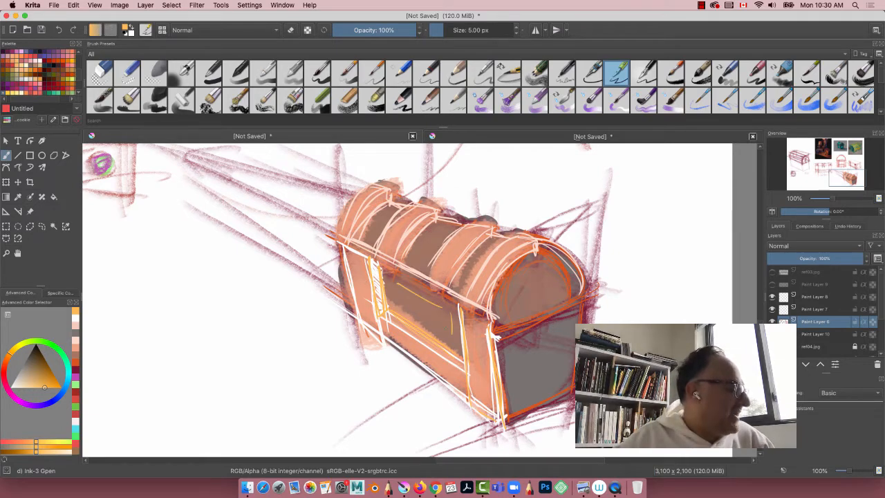
pyautogui.moveTo(392, 300); pyautogui.dragTo(450, 337)
pyautogui.moveTo(396, 282)
pyautogui.mouseDown()
pyautogui.moveTo(399, 311)
pyautogui.moveTo(431, 318)
pyautogui.moveTo(411, 309)
pyautogui.mouseUp()
pyautogui.moveTo(401, 298); pyautogui.dragTo(428, 320)
pyautogui.moveTo(429, 289); pyautogui.dragTo(429, 320)
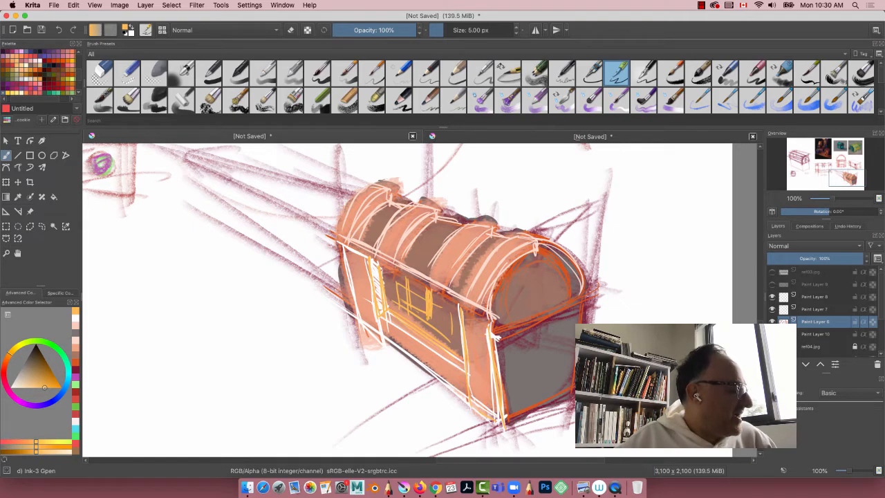
pyautogui.moveTo(406, 278)
pyautogui.mouseDown()
pyautogui.moveTo(408, 307)
pyautogui.moveTo(428, 290)
pyautogui.mouseUp()
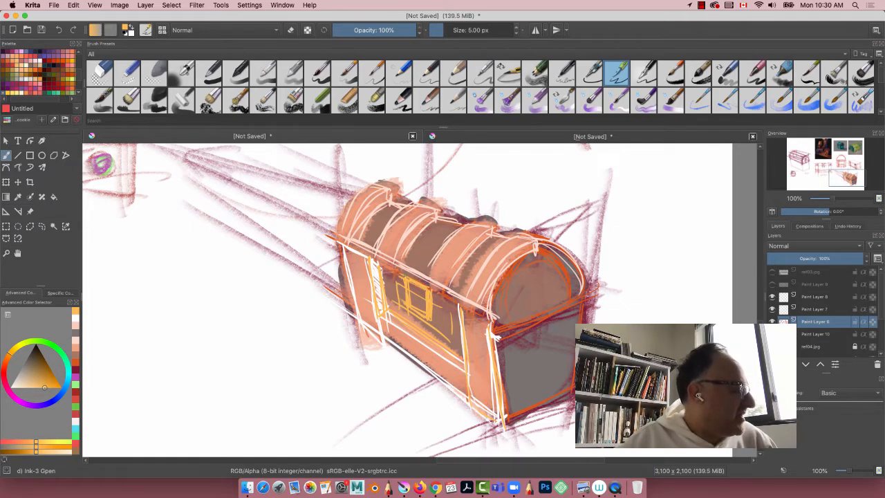
# Step: Change the colour to dark brown and outline the lock plate with a small keyhole detail inside
pyautogui.moveTo(43, 371); pyautogui.dragTo(40, 355)
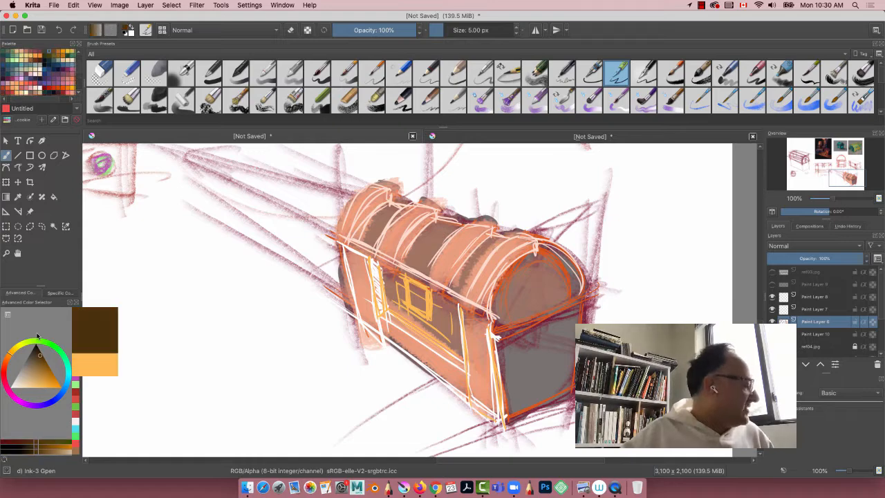
pyautogui.moveTo(426, 288)
pyautogui.mouseDown()
pyautogui.moveTo(432, 321)
pyautogui.moveTo(407, 317)
pyautogui.mouseUp()
pyautogui.moveTo(401, 275); pyautogui.dragTo(423, 286)
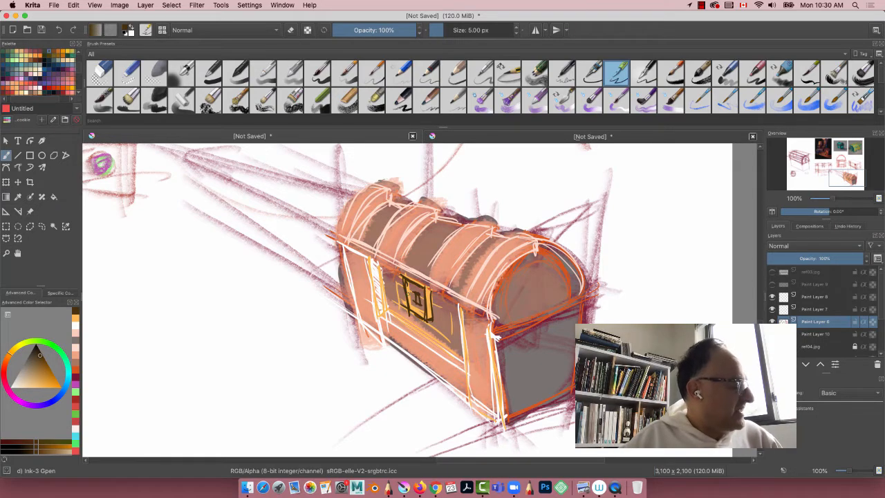
# Step: Ink dark brown shadow lines along the bottom trim's inner edge and beside the far corner trim
pyautogui.moveTo(371, 299); pyautogui.dragTo(464, 365)
pyautogui.moveTo(369, 303); pyautogui.dragTo(465, 367)
pyautogui.moveTo(388, 263)
pyautogui.mouseDown()
pyautogui.moveTo(378, 312)
pyautogui.moveTo(368, 305)
pyautogui.mouseUp()
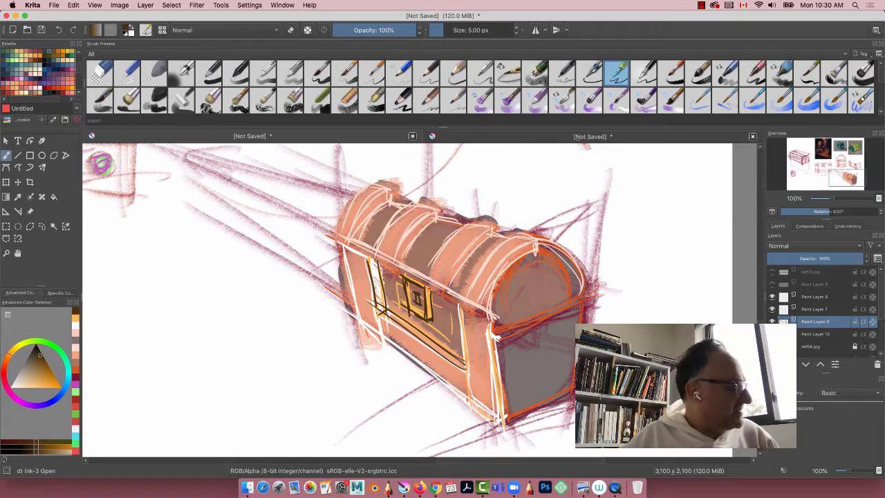
pyautogui.moveTo(346, 253)
pyautogui.mouseDown()
pyautogui.moveTo(372, 264)
pyautogui.moveTo(357, 311)
pyautogui.mouseUp()
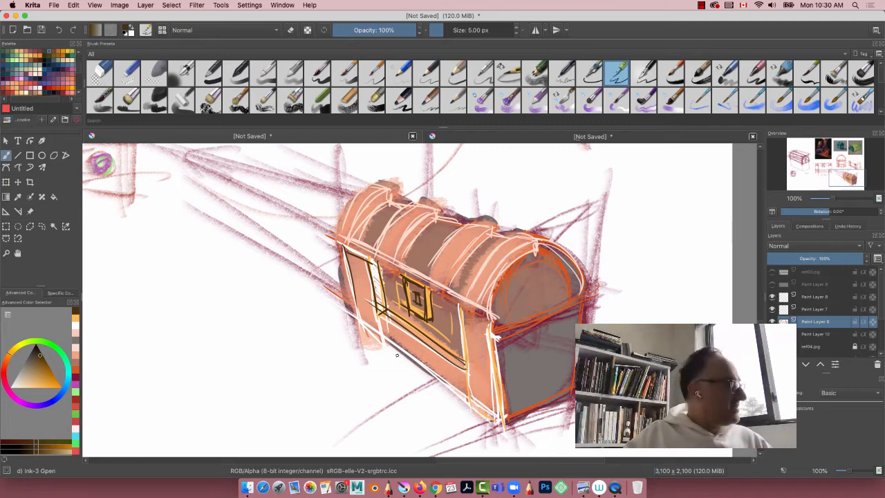
# Step: Sketch a small front-view chest in the blank area beside the painted one, with a tapered body and rounded lid
pyautogui.moveTo(262, 315)
pyautogui.mouseDown()
pyautogui.moveTo(253, 377)
pyautogui.moveTo(150, 322)
pyautogui.moveTo(220, 312)
pyautogui.moveTo(116, 312)
pyautogui.moveTo(178, 316)
pyautogui.moveTo(143, 362)
pyautogui.moveTo(246, 367)
pyautogui.mouseUp()
pyautogui.moveTo(182, 362); pyautogui.dragTo(247, 364)
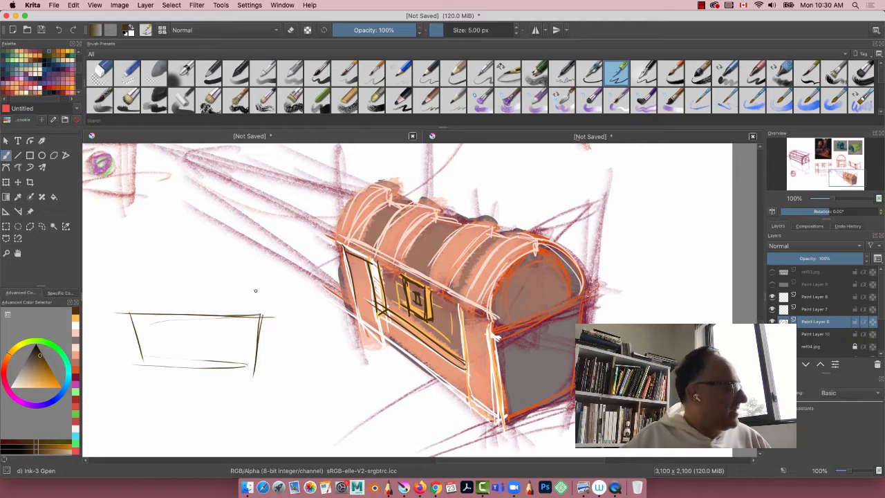
pyautogui.moveTo(260, 315)
pyautogui.mouseDown()
pyautogui.moveTo(250, 271)
pyautogui.moveTo(257, 304)
pyautogui.mouseUp()
pyautogui.moveTo(252, 271)
pyautogui.mouseDown()
pyautogui.moveTo(128, 266)
pyautogui.moveTo(149, 268)
pyautogui.mouseUp()
pyautogui.moveTo(166, 261)
pyautogui.mouseDown()
pyautogui.moveTo(116, 309)
pyautogui.moveTo(125, 305)
pyautogui.mouseUp()
pyautogui.moveTo(237, 270)
pyautogui.mouseDown()
pyautogui.moveTo(261, 323)
pyautogui.moveTo(242, 328)
pyautogui.mouseUp()
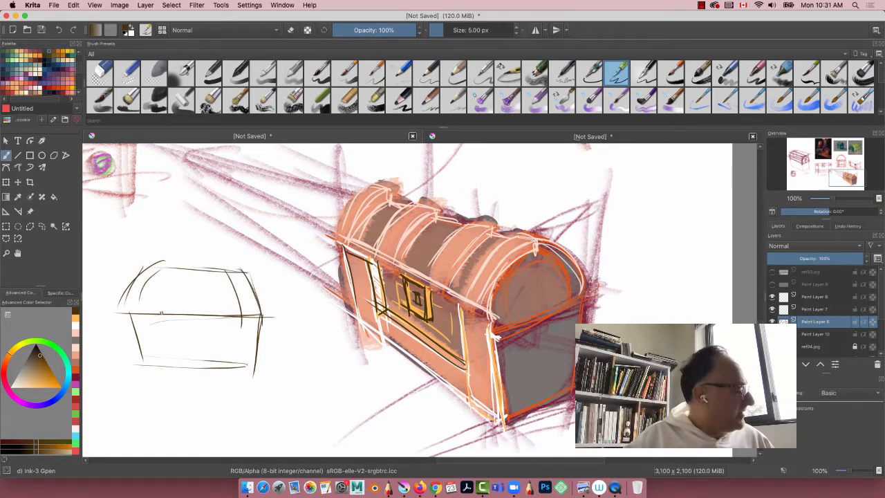
# Step: Add a centre lid band, a square lock and inner trim lines to the small front-view chest
pyautogui.moveTo(183, 268)
pyautogui.mouseDown()
pyautogui.moveTo(187, 314)
pyautogui.moveTo(201, 323)
pyautogui.mouseUp()
pyautogui.moveTo(208, 317)
pyautogui.mouseDown()
pyautogui.moveTo(174, 316)
pyautogui.moveTo(176, 337)
pyautogui.mouseUp()
pyautogui.moveTo(235, 315)
pyautogui.mouseDown()
pyautogui.moveTo(239, 364)
pyautogui.moveTo(215, 373)
pyautogui.mouseUp()
pyautogui.moveTo(142, 309)
pyautogui.mouseDown()
pyautogui.moveTo(159, 373)
pyautogui.moveTo(158, 361)
pyautogui.moveTo(221, 354)
pyautogui.mouseUp()
pyautogui.moveTo(140, 355)
pyautogui.mouseDown()
pyautogui.moveTo(230, 353)
pyautogui.moveTo(147, 376)
pyautogui.mouseUp()
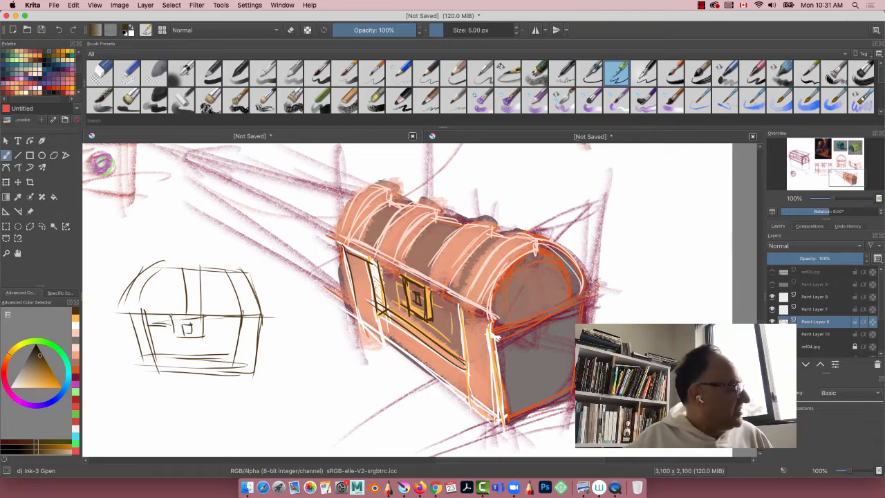
# Step: Reinforce the small chest's lid bands, corner trims and panel lines, and add a centre strip below the lock
pyautogui.moveTo(239, 328); pyautogui.dragTo(200, 330)
pyautogui.moveTo(182, 266); pyautogui.dragTo(184, 313)
pyautogui.moveTo(196, 266); pyautogui.dragTo(198, 317)
pyautogui.moveTo(158, 268); pyautogui.dragTo(141, 316)
pyautogui.moveTo(147, 269); pyautogui.dragTo(124, 308)
pyautogui.moveTo(129, 315)
pyautogui.mouseDown()
pyautogui.moveTo(146, 308)
pyautogui.moveTo(150, 384)
pyautogui.mouseUp()
pyautogui.moveTo(239, 316)
pyautogui.mouseDown()
pyautogui.moveTo(231, 360)
pyautogui.moveTo(149, 358)
pyautogui.mouseUp()
pyautogui.moveTo(190, 336); pyautogui.dragTo(186, 360)
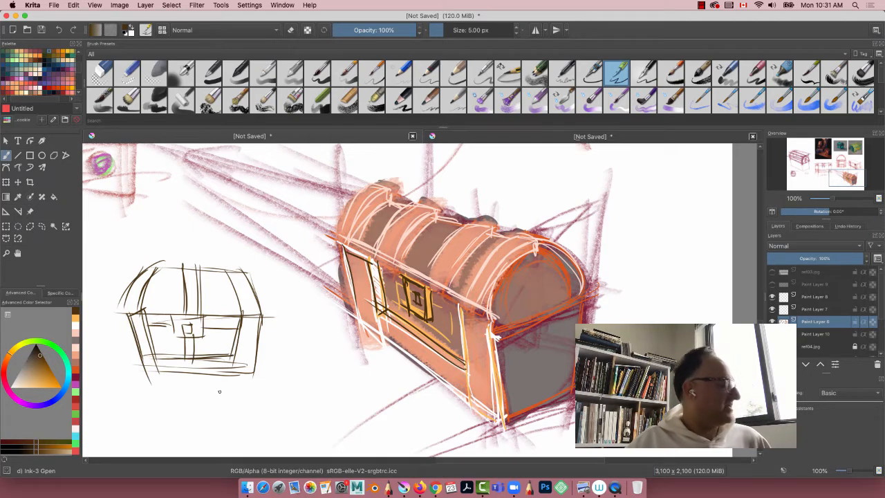
# Step: Outline the small chest with a freehand selection, fill it grey-brown on Paint Layer 10, deselect, and reselect the chest's colour layer
pyautogui.click(814, 336)
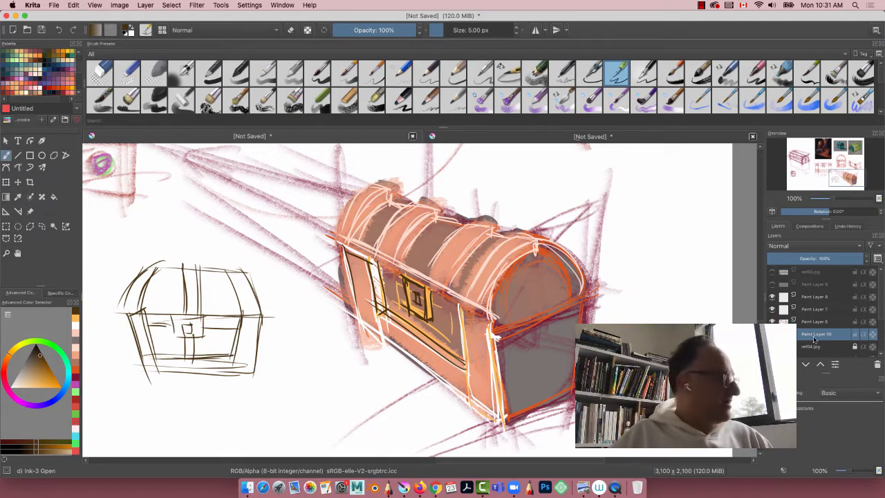
pyautogui.click(42, 226)
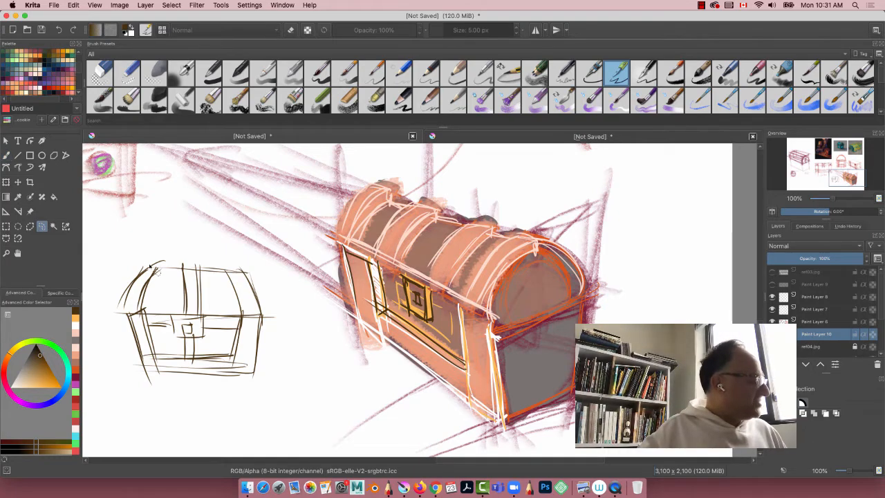
pyautogui.moveTo(151, 266)
pyautogui.mouseDown()
pyautogui.moveTo(218, 275)
pyautogui.moveTo(266, 311)
pyautogui.moveTo(253, 370)
pyautogui.moveTo(166, 377)
pyautogui.moveTo(133, 328)
pyautogui.moveTo(153, 261)
pyautogui.mouseUp()
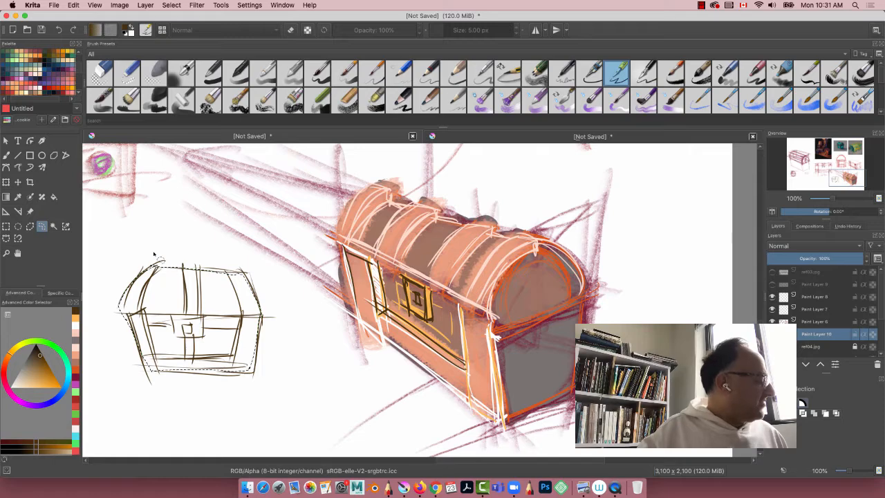
pyautogui.click(29, 366)
pyautogui.click(54, 197)
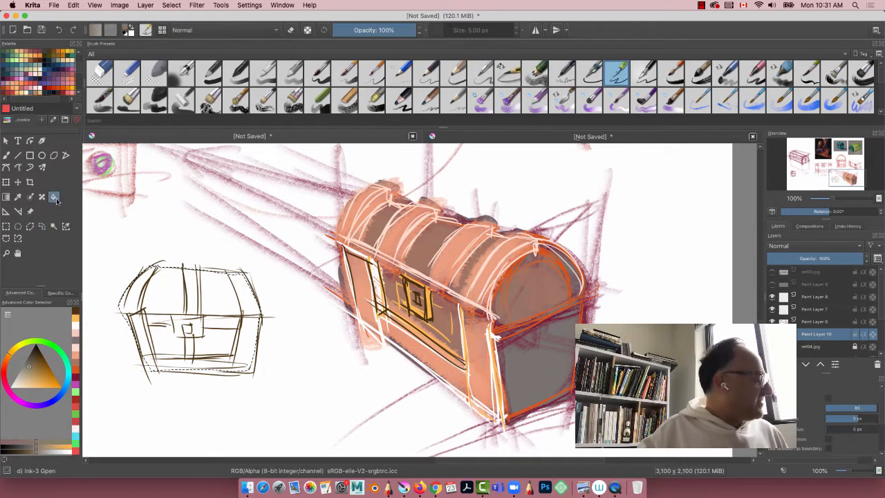
pyautogui.click(167, 338)
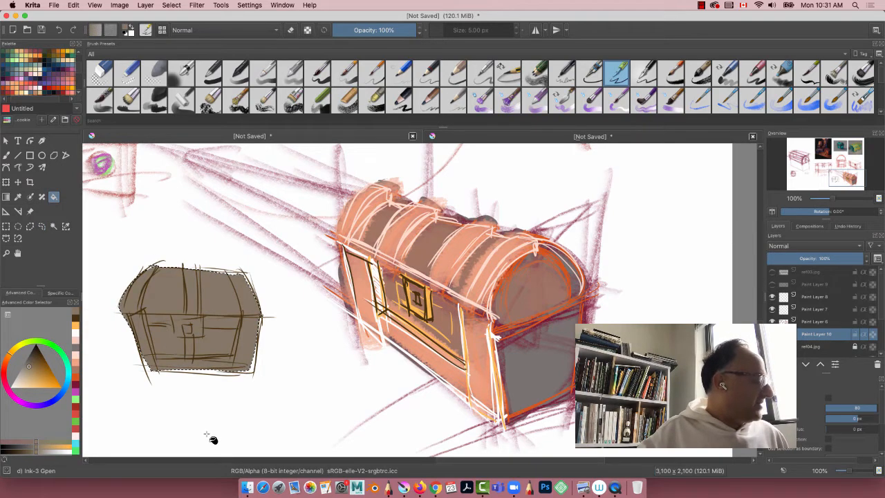
pyautogui.press('super+shift+a')
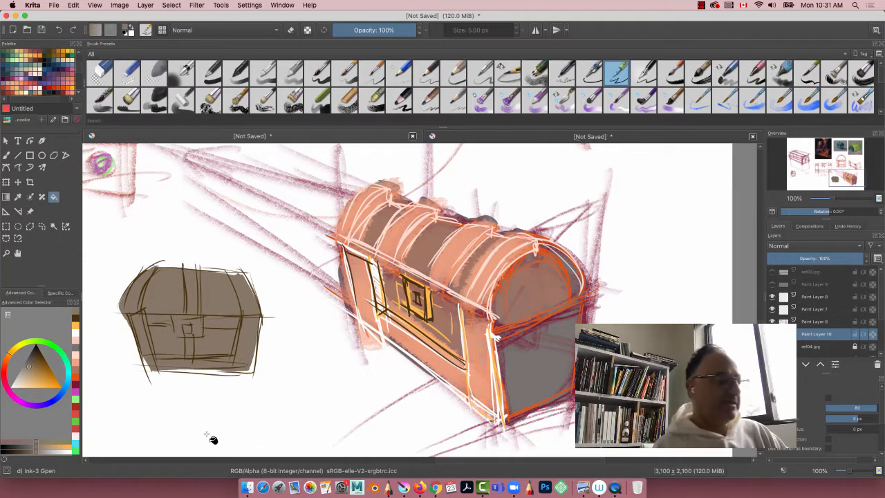
pyautogui.click(814, 320)
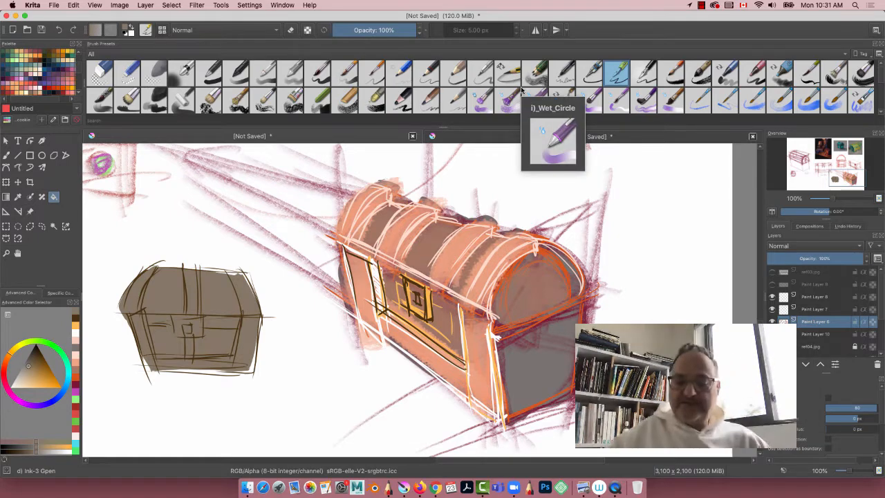
pyautogui.click(691, 5)
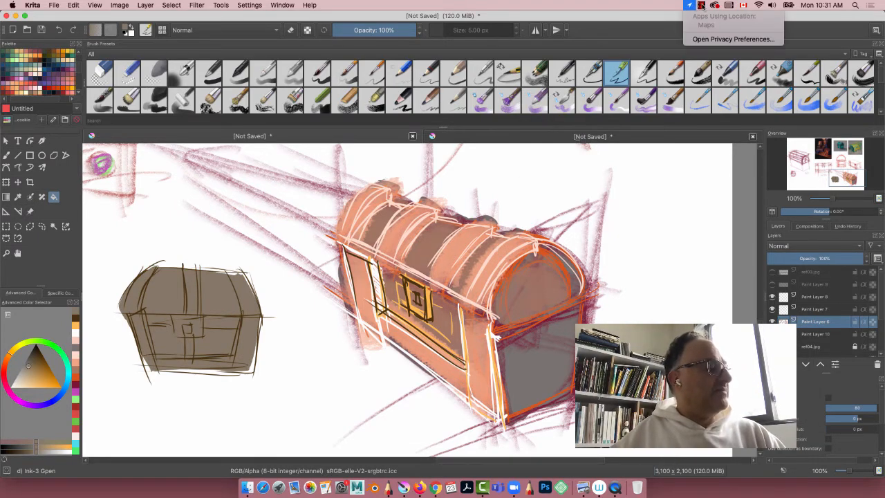
pyautogui.click(701, 5)
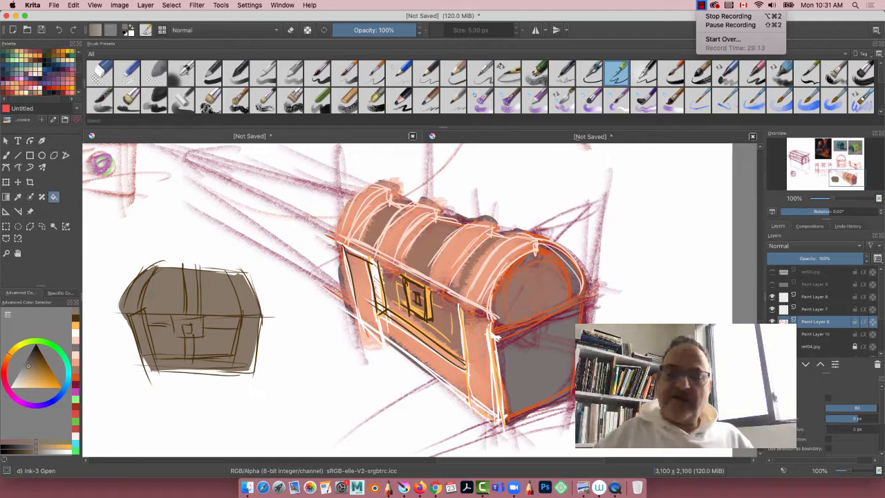
pyautogui.click(312, 260)
# Step: Review the whole sheet, comparing the reference images with the isometric, orthographic and painted chest sketches
pyautogui.scroll(1, 308, 262)
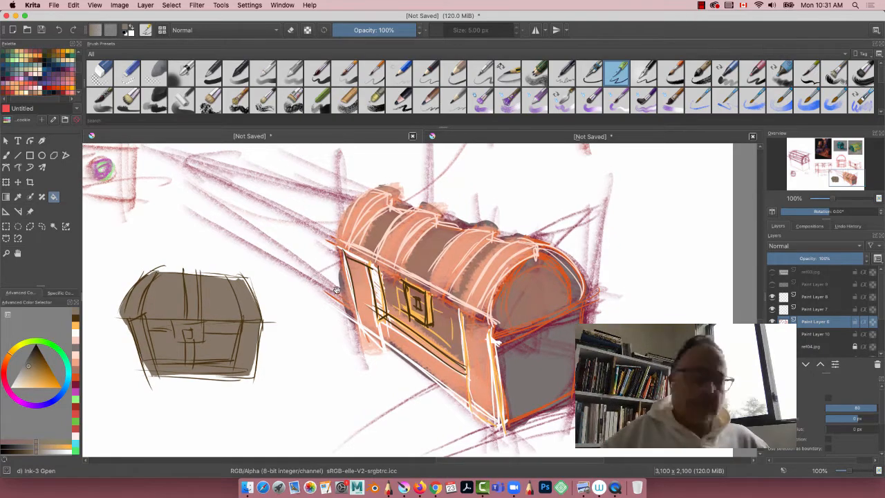
pyautogui.press('-')
pyautogui.press('-')
pyautogui.hscroll(-10, 340, 283)
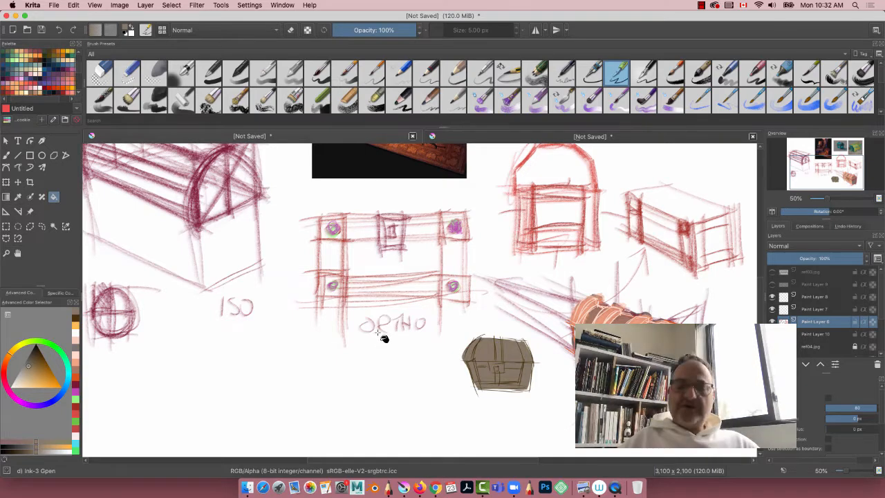
pyautogui.press('-')
pyautogui.press('-')
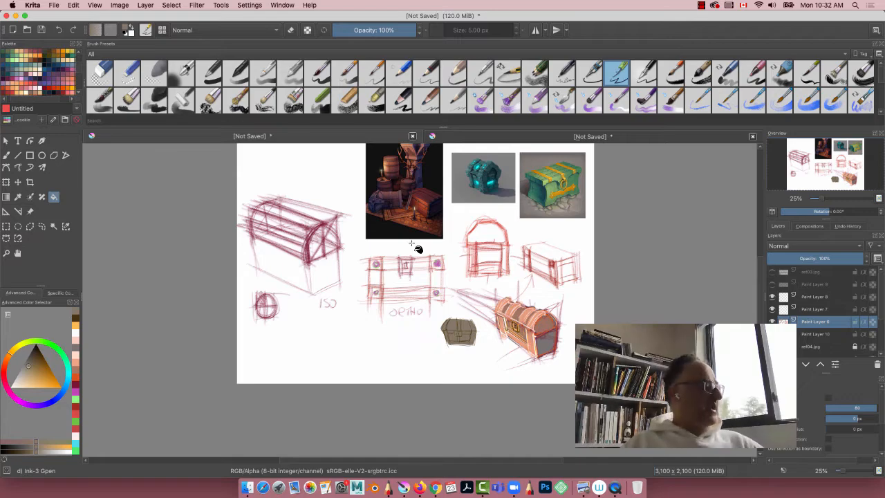
pyautogui.press('+')
pyautogui.press('+')
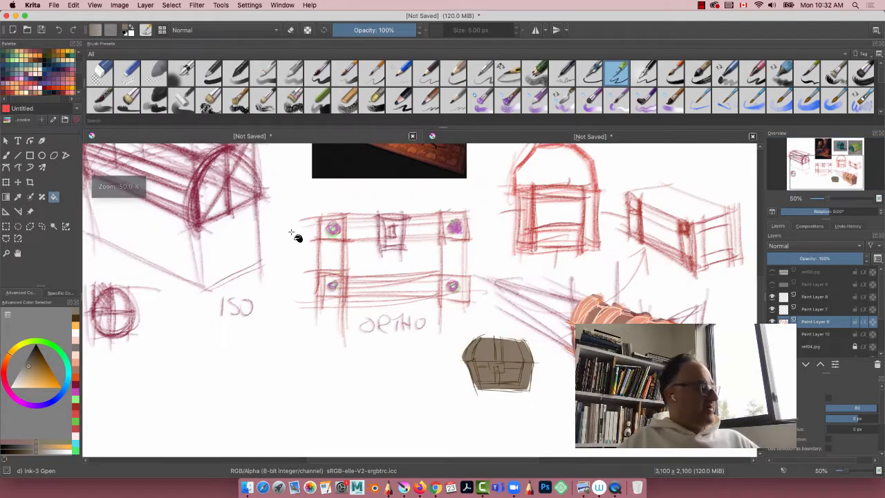
pyautogui.moveTo(271, 290); pyautogui.dragTo(332, 311)
pyautogui.press('-')
pyautogui.press('-')
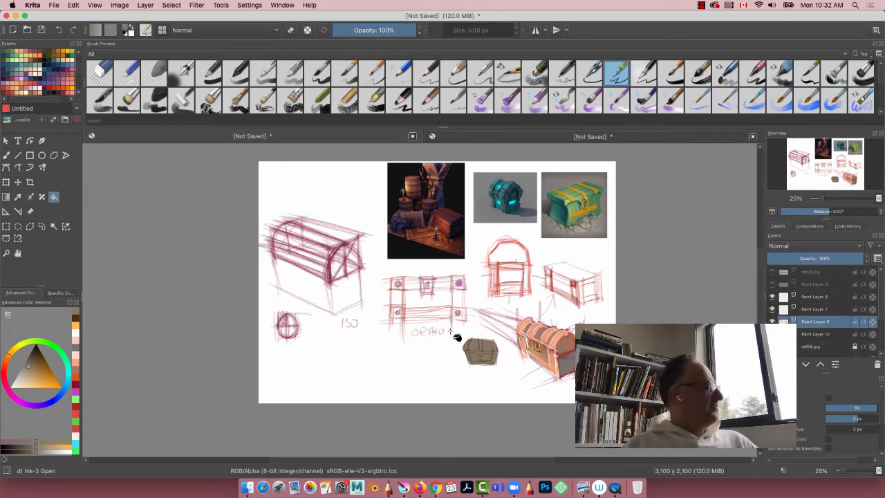
pyautogui.click(6, 156)
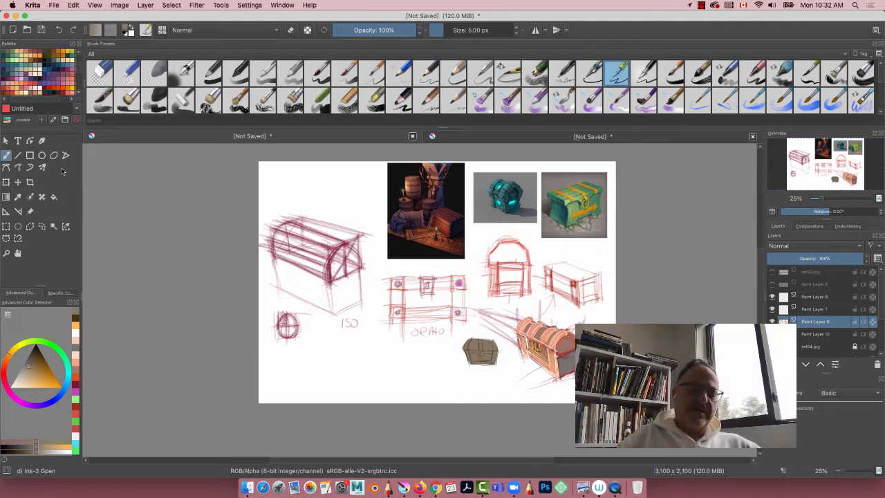
pyautogui.press('super+plus')
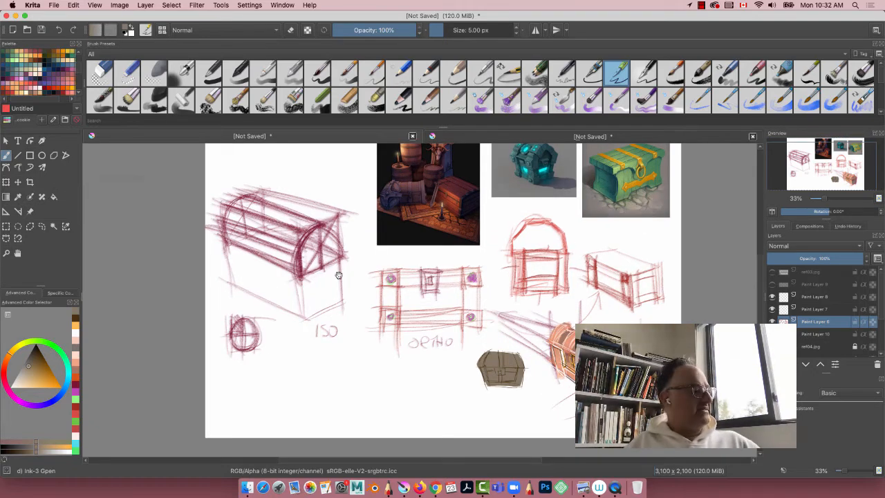
pyautogui.moveTo(336, 274); pyautogui.dragTo(326, 290)
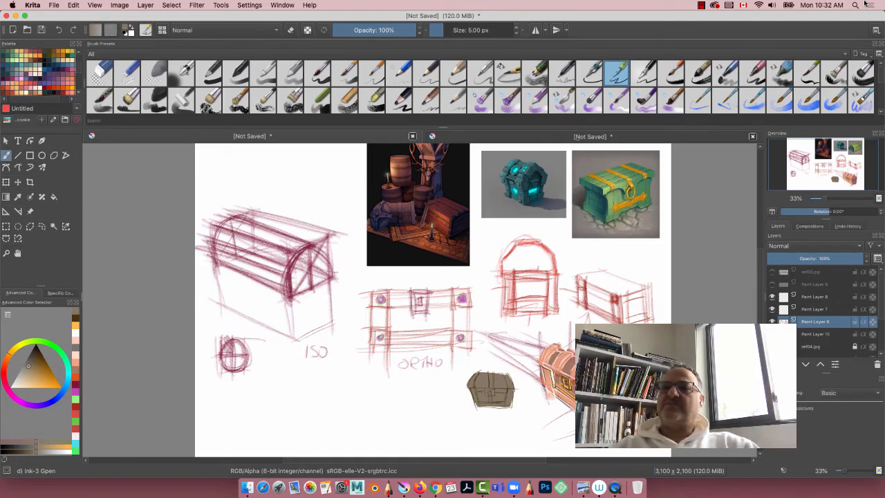
pyautogui.click(701, 6)
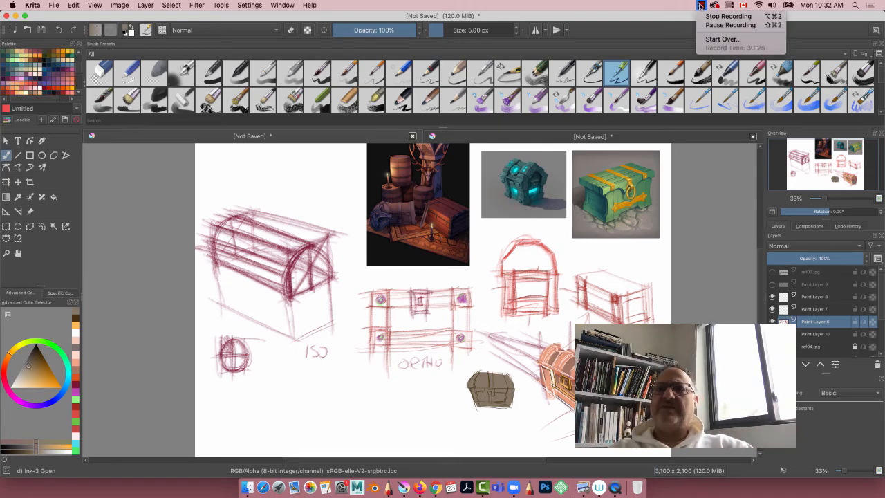